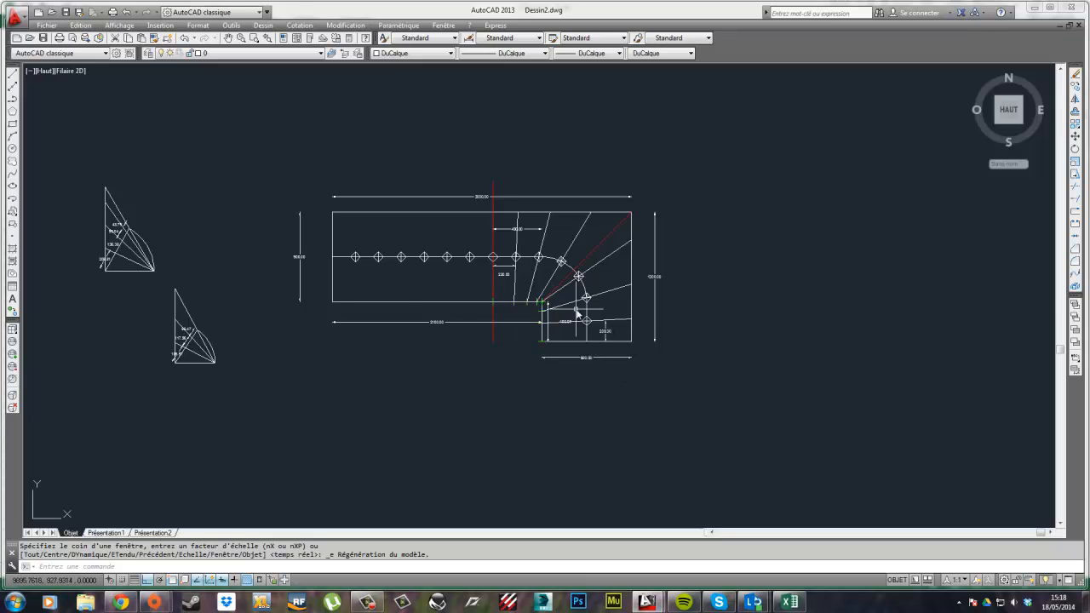
- Delete the 3000 overall length dimension, the vertical red construction line and the 1300 overall dimension from the stair plan
{"action": "scroll", "coordinate": [596, 321], "scroll_direction": "up", "scroll_amount": 2}
{"action": "mouse_move", "coordinate": [605, 241]}
{"action": "middle_mouse_down"}
{"action": "mouse_move", "coordinate": [571, 239]}
{"action": "mouse_move", "coordinate": [520, 203]}
{"action": "middle_mouse_up"}
{"action": "scroll", "coordinate": [564, 236], "scroll_direction": "down", "scroll_amount": 2}
{"action": "scroll", "coordinate": [556, 228], "scroll_direction": "up", "scroll_amount": 2}
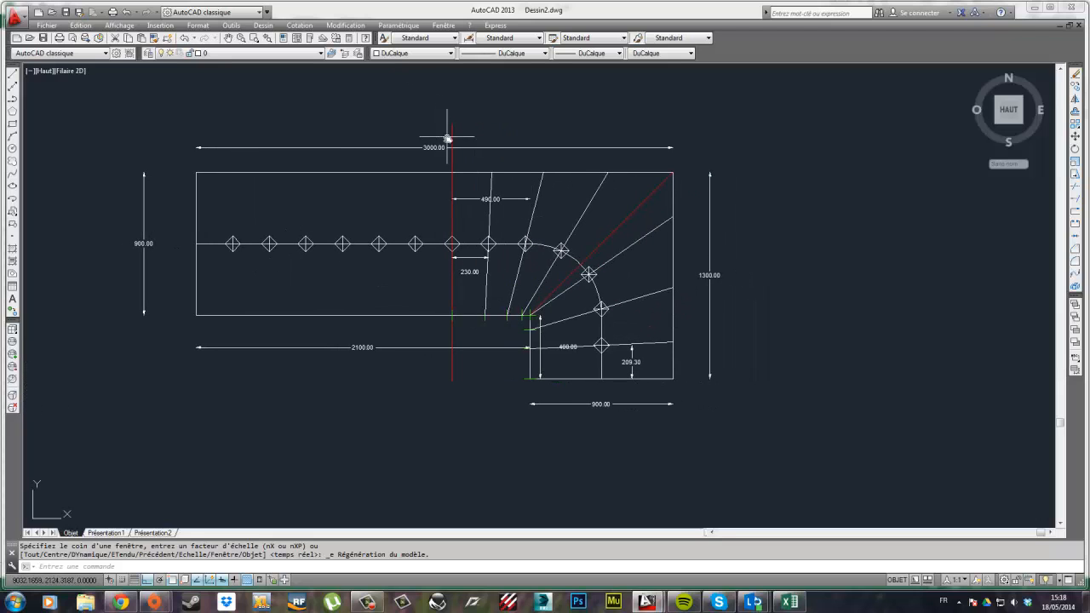
{"action": "left_click", "coordinate": [482, 156]}
{"action": "left_click", "coordinate": [400, 127]}
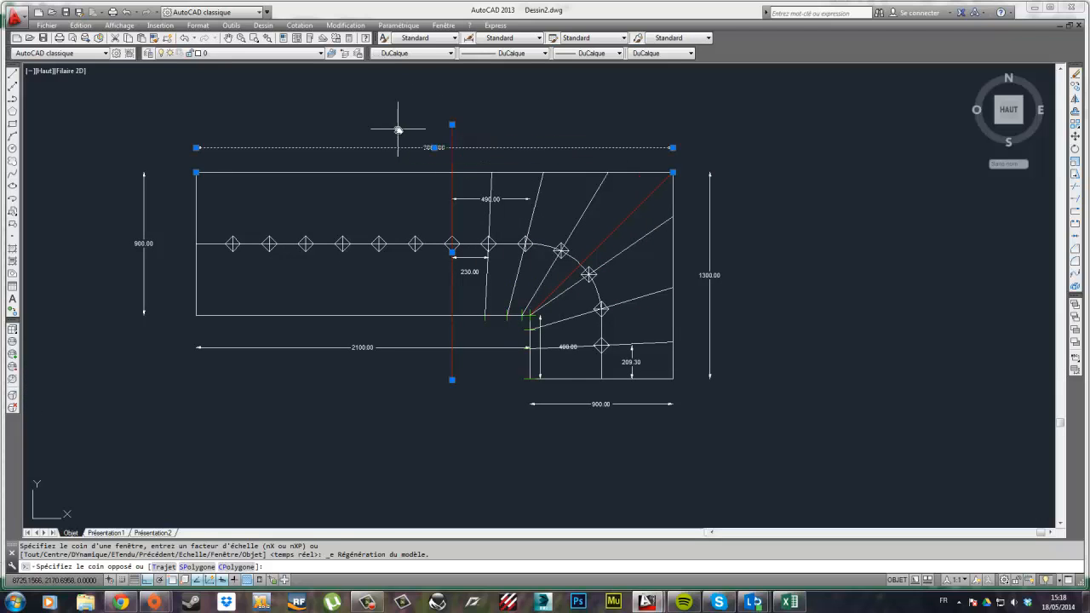
{"action": "key", "text": "Delete"}
{"action": "left_click", "coordinate": [781, 414]}
{"action": "left_click", "coordinate": [701, 246]}
{"action": "key", "text": "Delete"}
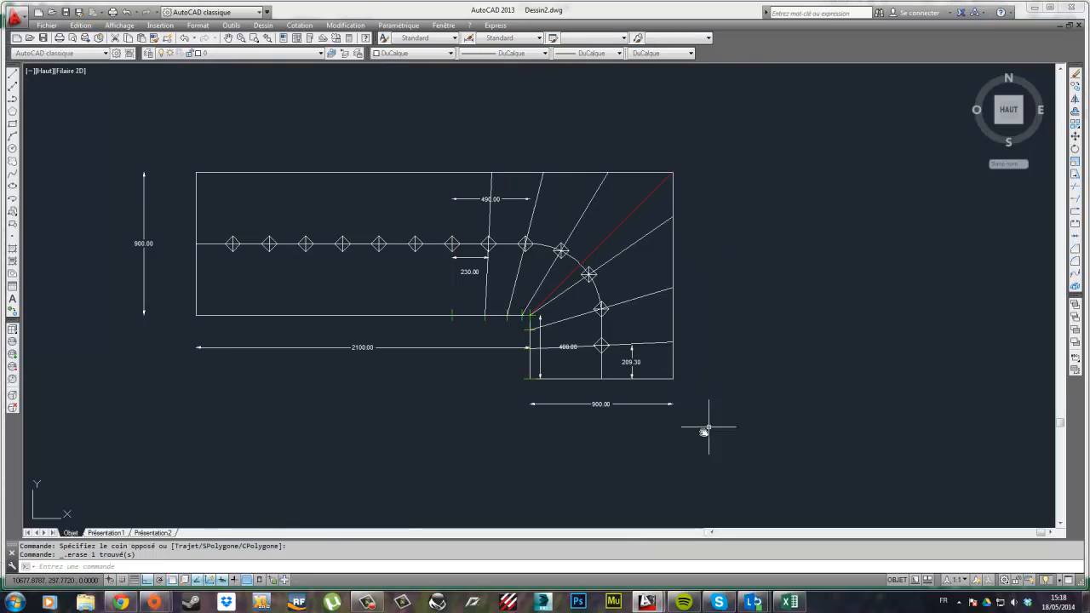
- Delete the two 900 width dimensions, one below the short flight and one beside the long flight
{"action": "left_click", "coordinate": [696, 435]}
{"action": "left_click", "coordinate": [577, 398]}
{"action": "key", "text": "Delete"}
{"action": "left_click", "coordinate": [182, 316]}
{"action": "left_click", "coordinate": [120, 263]}
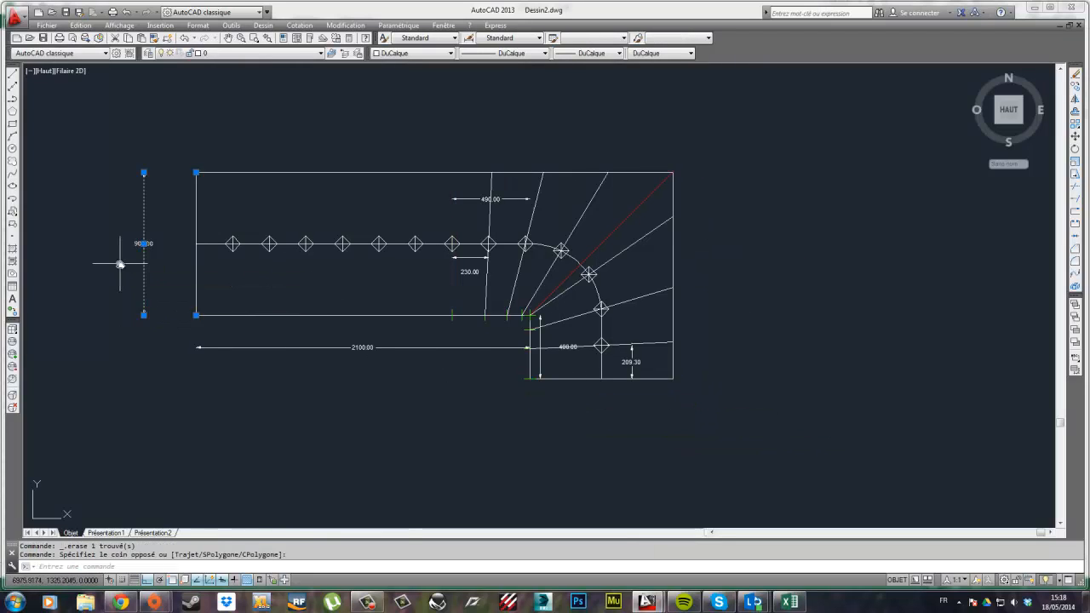
{"action": "key", "text": "Delete"}
- Delete the green tick marks along both inner edges of the stair corner
{"action": "left_click", "coordinate": [429, 305]}
{"action": "scroll", "coordinate": [528, 338], "scroll_direction": "up", "scroll_amount": 4}
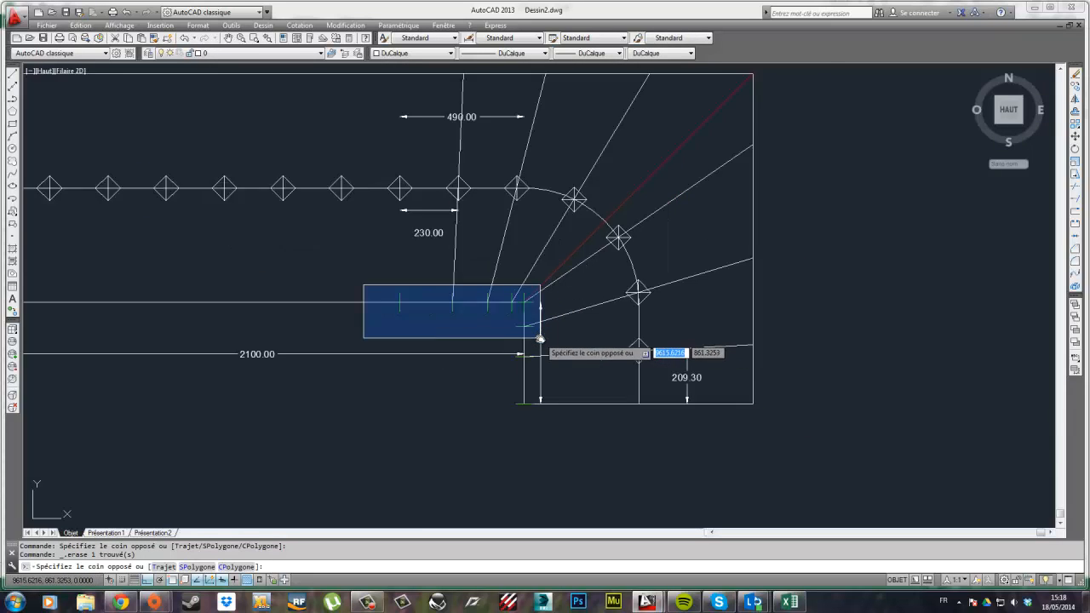
{"action": "left_click", "coordinate": [540, 332]}
{"action": "key", "text": "Delete"}
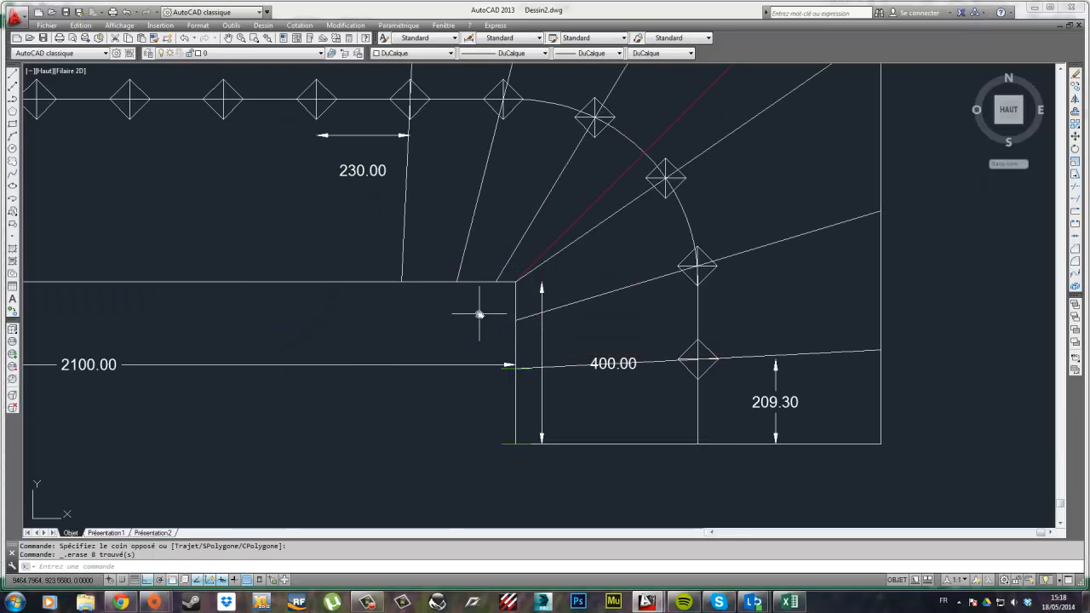
{"action": "left_click", "coordinate": [479, 314]}
{"action": "left_click", "coordinate": [577, 486]}
{"action": "key", "text": "Delete"}
- Delete the 400 and 209.30 dimensions inside the short flight
{"action": "left_click", "coordinate": [598, 363]}
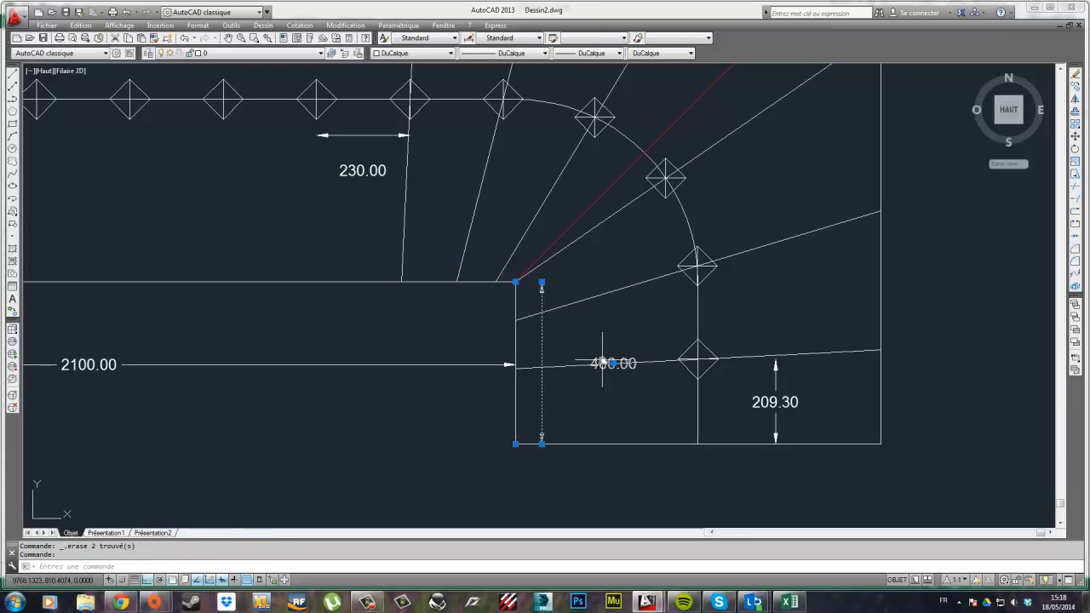
{"action": "key", "text": "Delete"}
{"action": "left_click", "coordinate": [767, 399]}
{"action": "key", "text": "Delete"}
- Delete the remaining linear dimensions of the long flight: 2100, 490 and 230
{"action": "left_click", "coordinate": [144, 371]}
{"action": "left_click", "coordinate": [132, 345]}
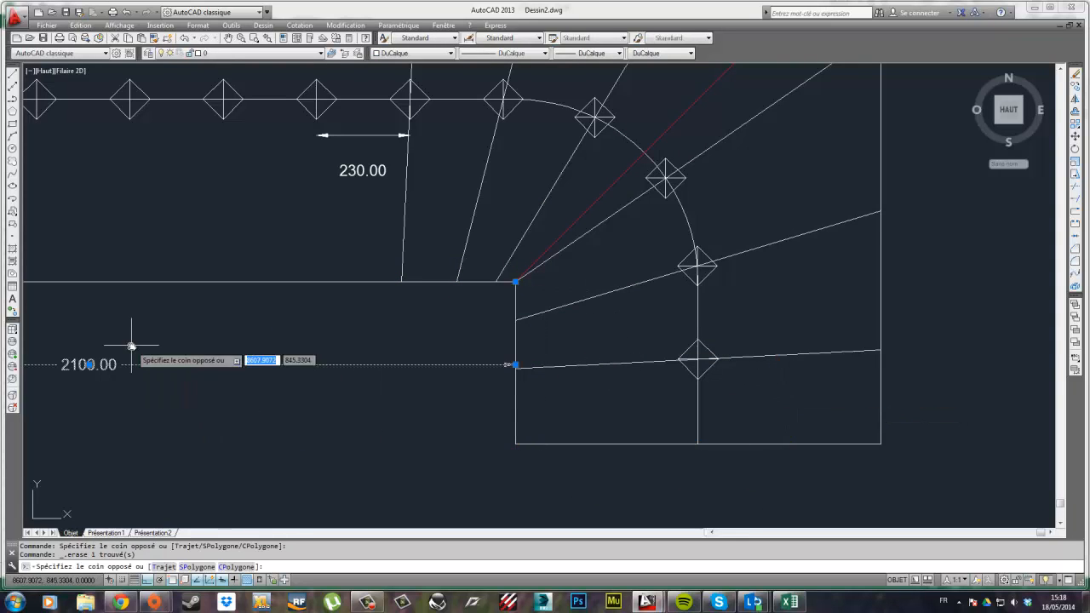
{"action": "scroll", "coordinate": [264, 432], "scroll_direction": "down", "scroll_amount": 6}
{"action": "middle_click_drag", "start_coordinate": [309, 331], "coordinate": [411, 382]}
{"action": "key", "text": "Delete"}
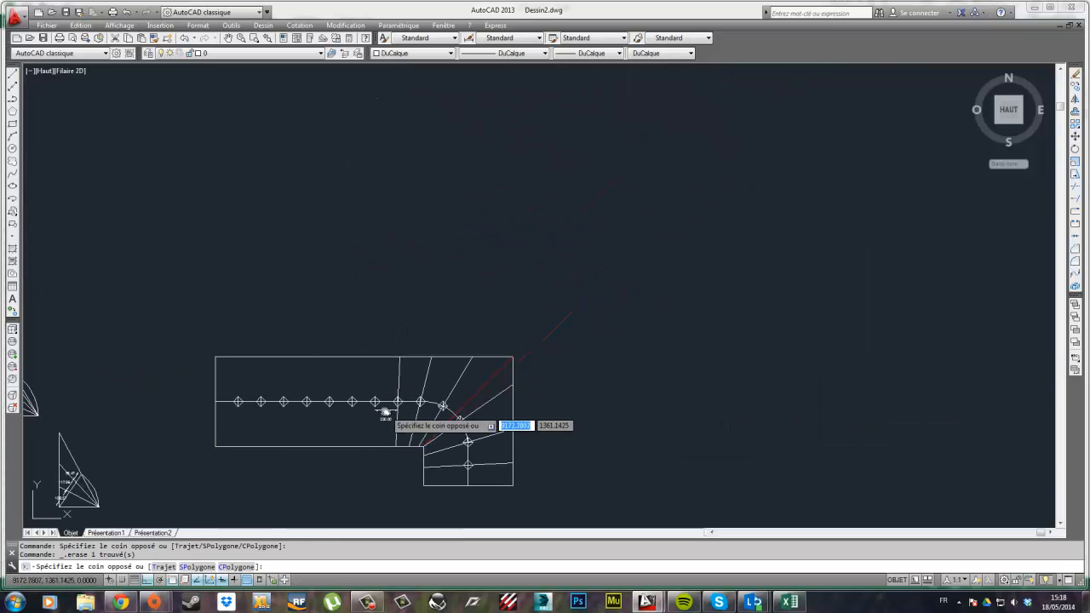
{"action": "left_click", "coordinate": [384, 414]}
{"action": "key", "text": "Delete"}
- Delete the walking line through the stair, including its arc and straight segments, keeping the point markers
{"action": "scroll", "coordinate": [457, 406], "scroll_direction": "up", "scroll_amount": 2}
{"action": "left_click", "coordinate": [466, 411]}
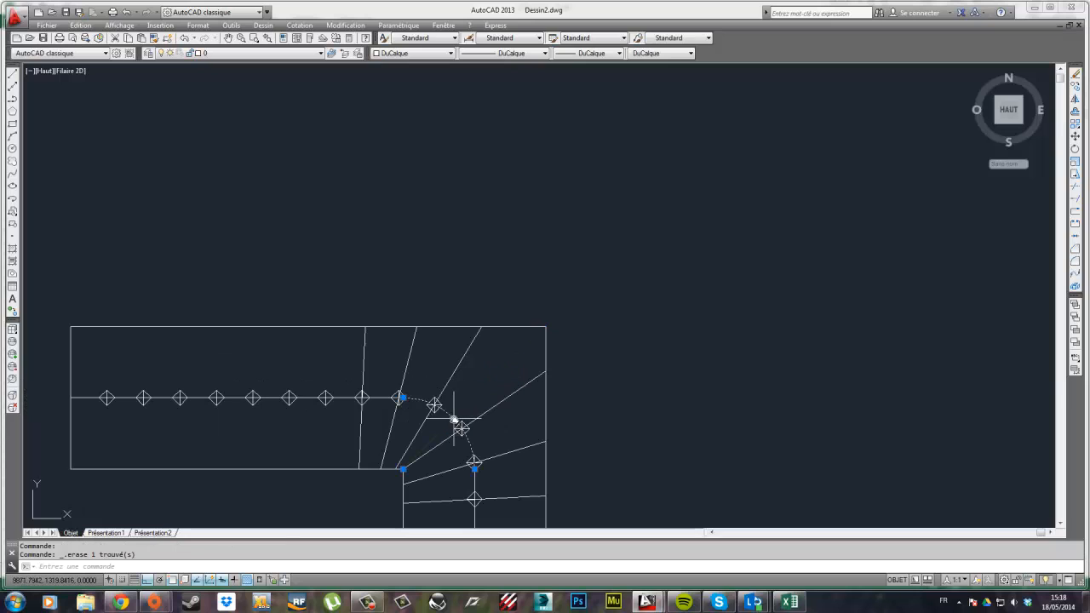
{"action": "key", "text": "Delete"}
{"action": "left_click", "coordinate": [479, 477]}
{"action": "left_click", "coordinate": [473, 479]}
{"action": "key", "text": "Delete"}
{"action": "scroll", "coordinate": [462, 477], "scroll_direction": "down", "scroll_amount": 2}
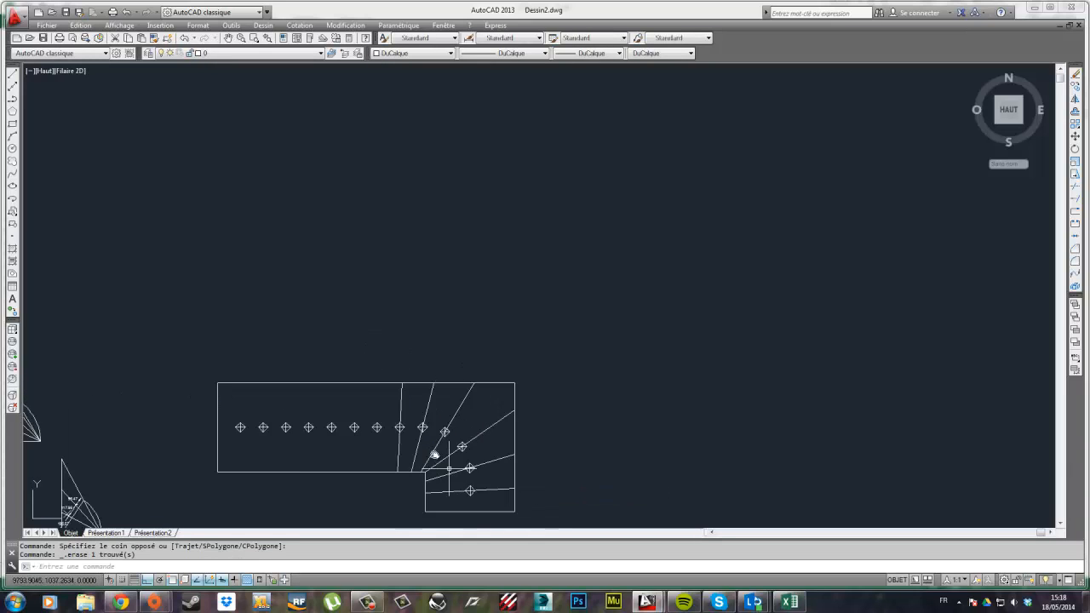
{"action": "scroll", "coordinate": [332, 222], "scroll_direction": "down", "scroll_amount": 2}
{"action": "scroll", "coordinate": [371, 353], "scroll_direction": "up", "scroll_amount": 4}
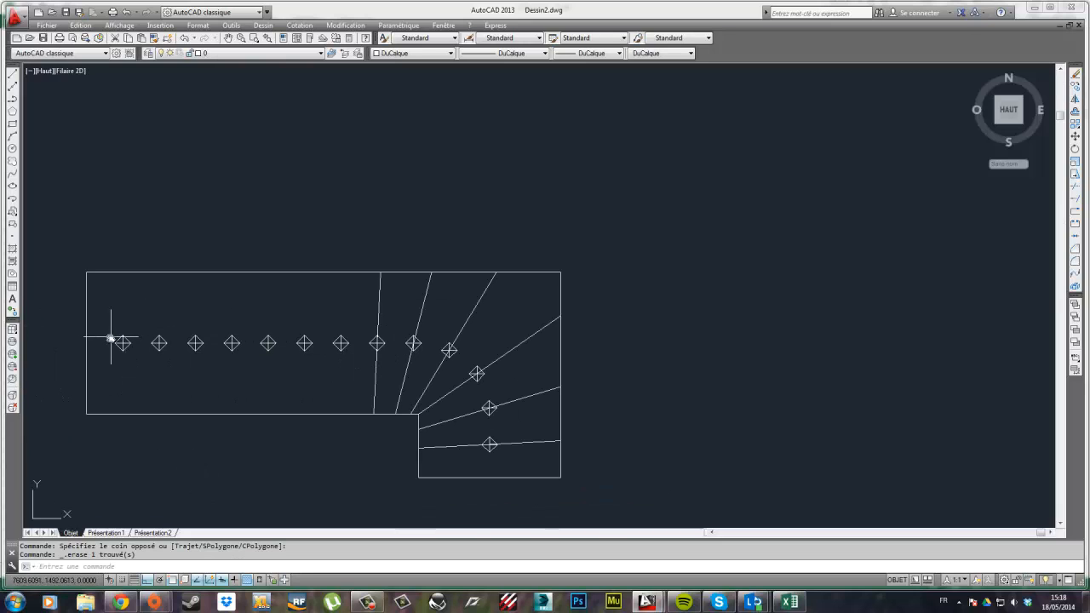
{"action": "middle_click_drag", "start_coordinate": [319, 339], "coordinate": [430, 284]}
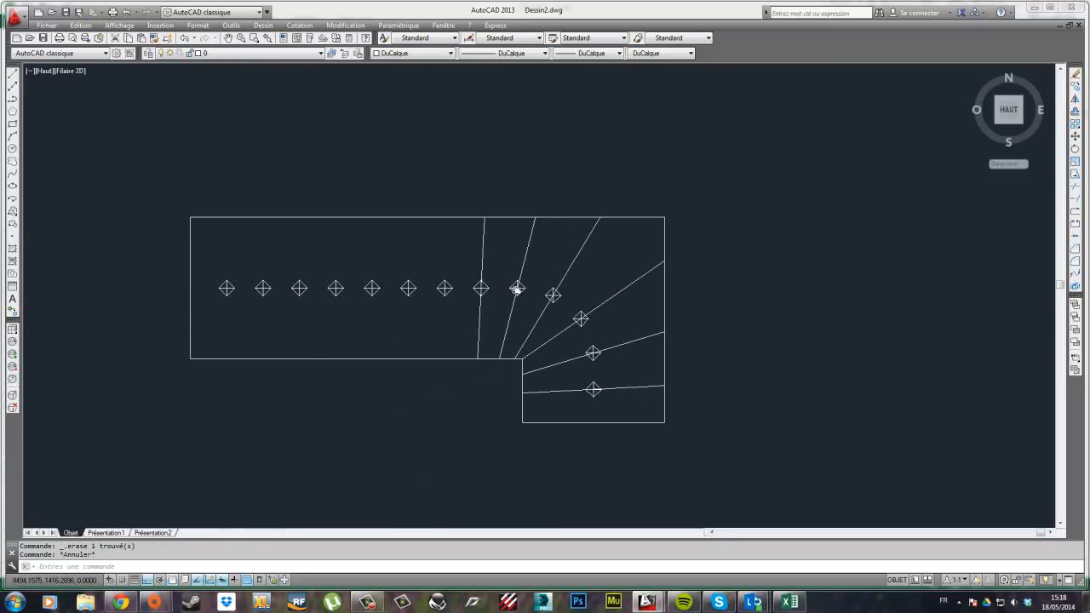
{"action": "scroll", "coordinate": [517, 290], "scroll_direction": "down", "scroll_amount": 2}
{"action": "mouse_move", "coordinate": [517, 290]}
{"action": "middle_mouse_down"}
{"action": "mouse_move", "coordinate": [362, 236]}
{"action": "mouse_move", "coordinate": [454, 262]}
{"action": "middle_mouse_up"}
{"action": "scroll", "coordinate": [415, 248], "scroll_direction": "up", "scroll_amount": 4}
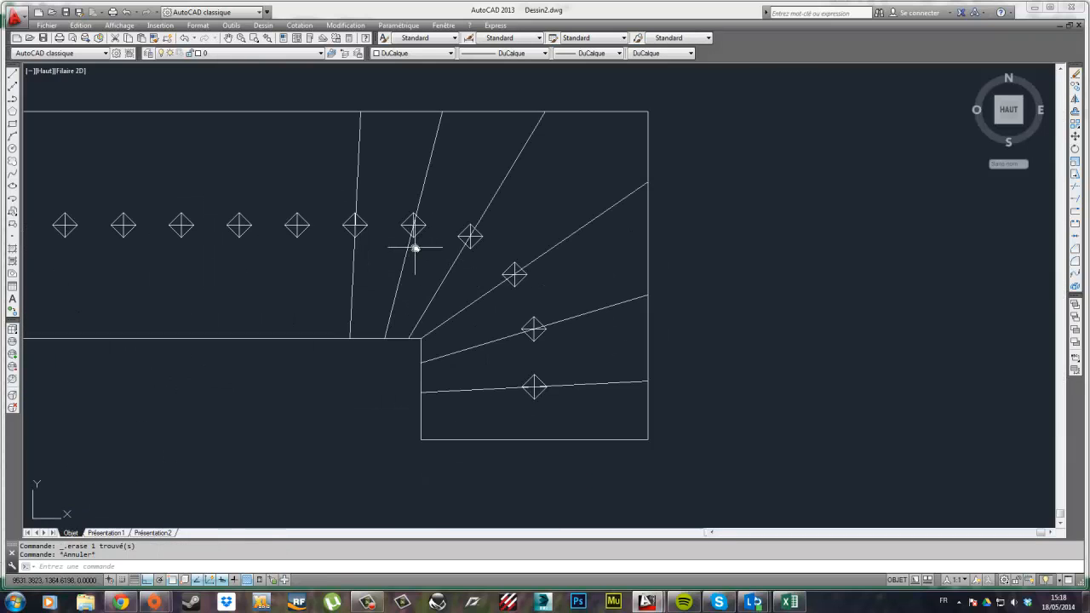
{"action": "scroll", "coordinate": [415, 247], "scroll_direction": "down", "scroll_amount": 3}
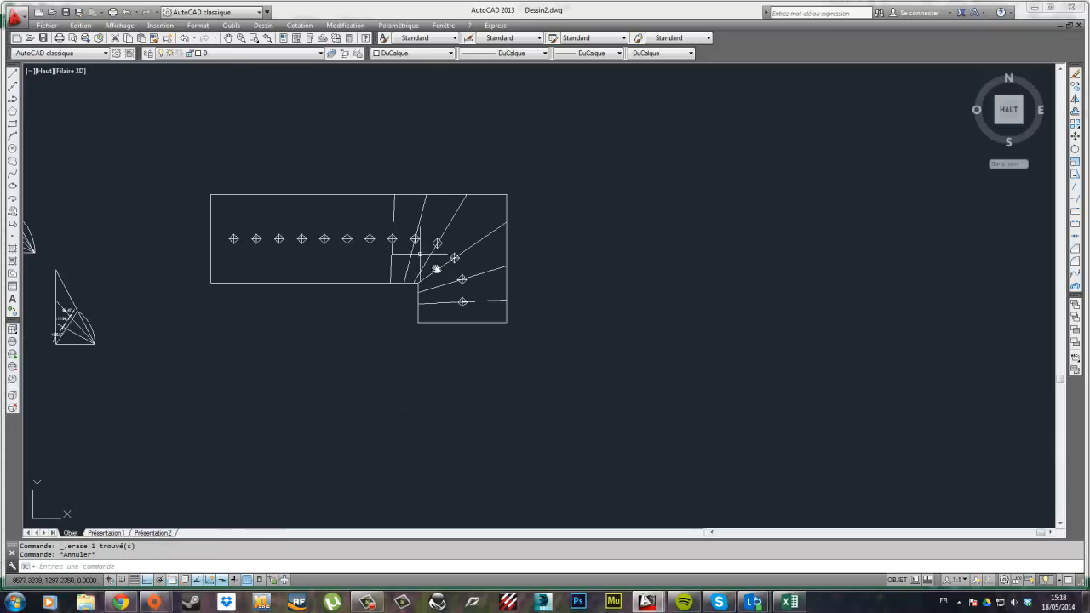
- Copy the six angled winder lines and place the copy in the empty space to the right of the stair plan
{"action": "left_click", "coordinate": [490, 314]}
{"action": "left_click", "coordinate": [424, 214]}
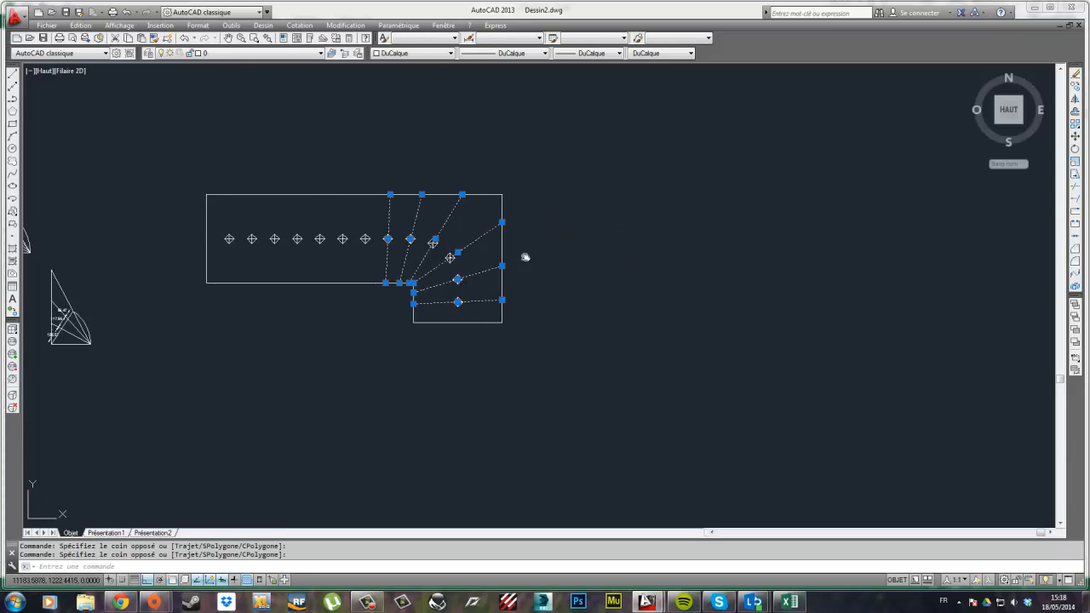
{"action": "middle_click_drag", "start_coordinate": [523, 253], "coordinate": [439, 247]}
{"action": "left_click", "coordinate": [1074, 87]}
{"action": "left_click", "coordinate": [594, 238]}
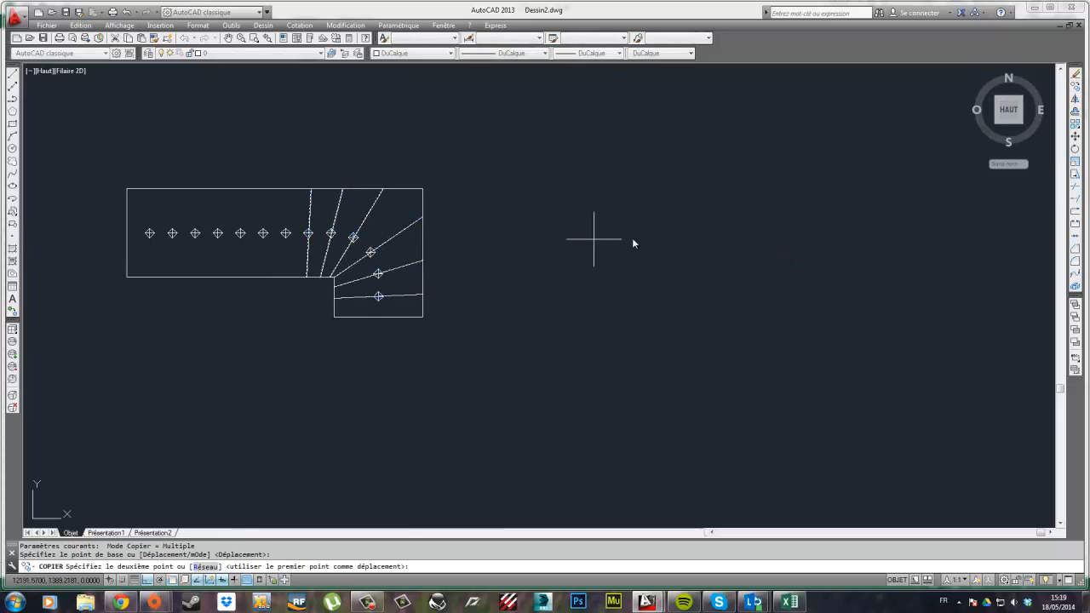
{"action": "left_click", "coordinate": [821, 232]}
{"action": "key", "text": "Escape"}
- Close the first copied tread with lines joining the outer ends and the inner ends of its two side lines
{"action": "scroll", "coordinate": [541, 212], "scroll_direction": "up", "scroll_amount": 2}
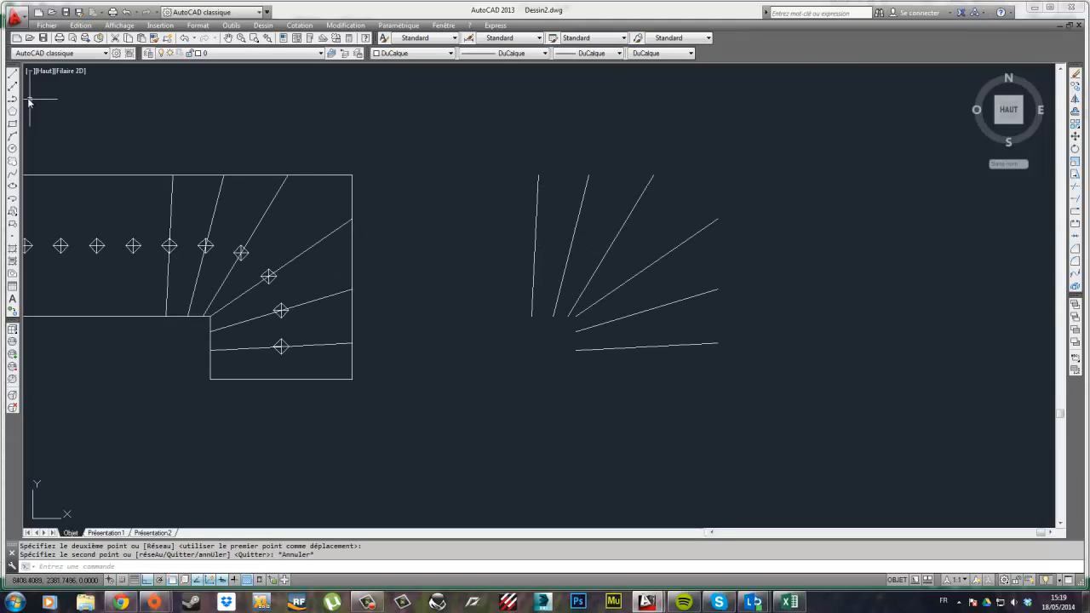
{"action": "left_click", "coordinate": [13, 77]}
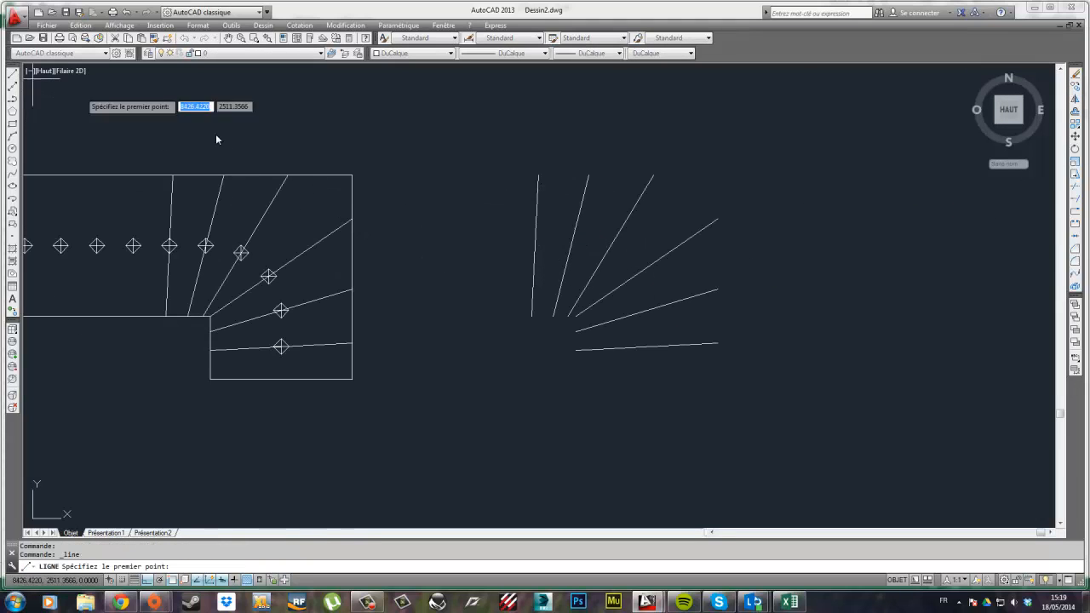
{"action": "left_click", "coordinate": [538, 175]}
{"action": "left_click", "coordinate": [588, 175]}
{"action": "key", "text": "Escape"}
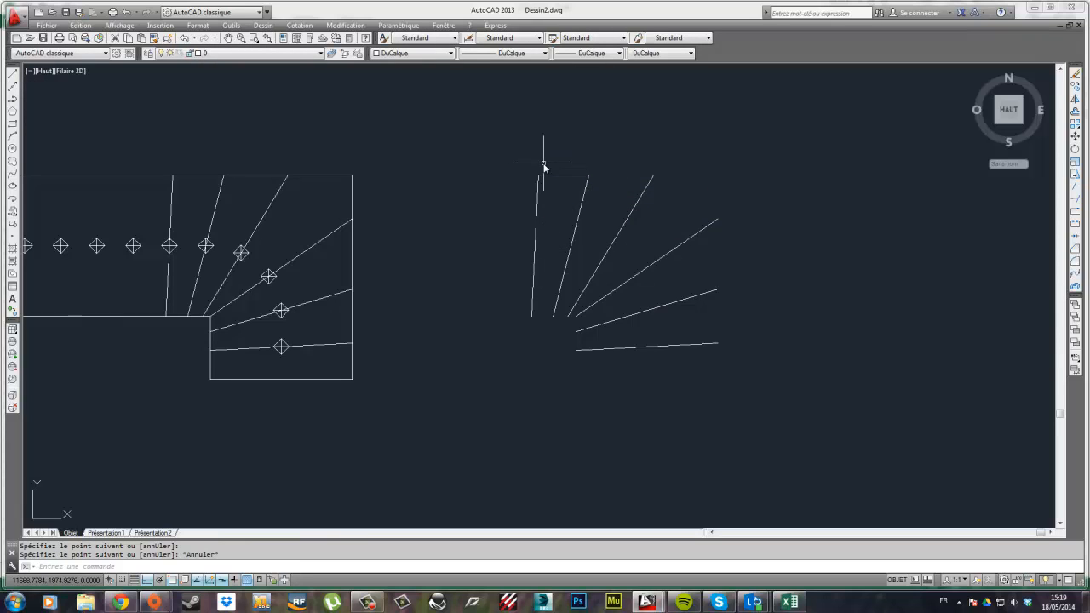
{"action": "right_click", "coordinate": [543, 164]}
{"action": "left_click", "coordinate": [562, 168]}
{"action": "left_click", "coordinate": [532, 316]}
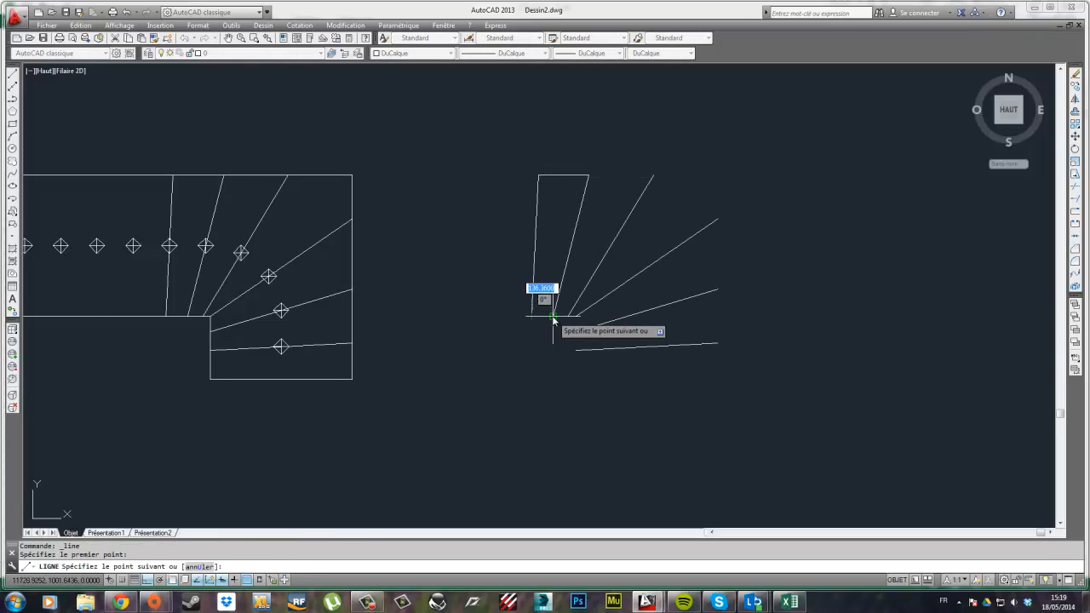
{"action": "key", "text": "Escape"}
- Close the second copied tread by joining the inner ends and the outer ends of the second and third lines
{"action": "right_click", "coordinate": [555, 343]}
{"action": "left_click", "coordinate": [587, 345]}
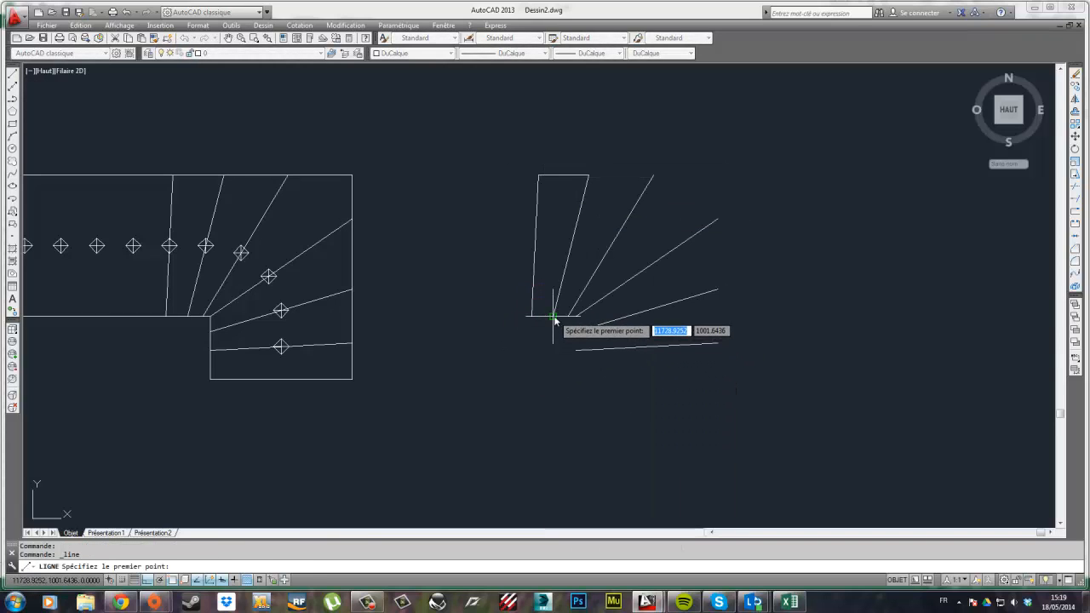
{"action": "left_click", "coordinate": [554, 317]}
{"action": "left_click", "coordinate": [568, 317]}
{"action": "key", "text": "Escape"}
{"action": "right_click", "coordinate": [555, 339]}
{"action": "left_click", "coordinate": [593, 347]}
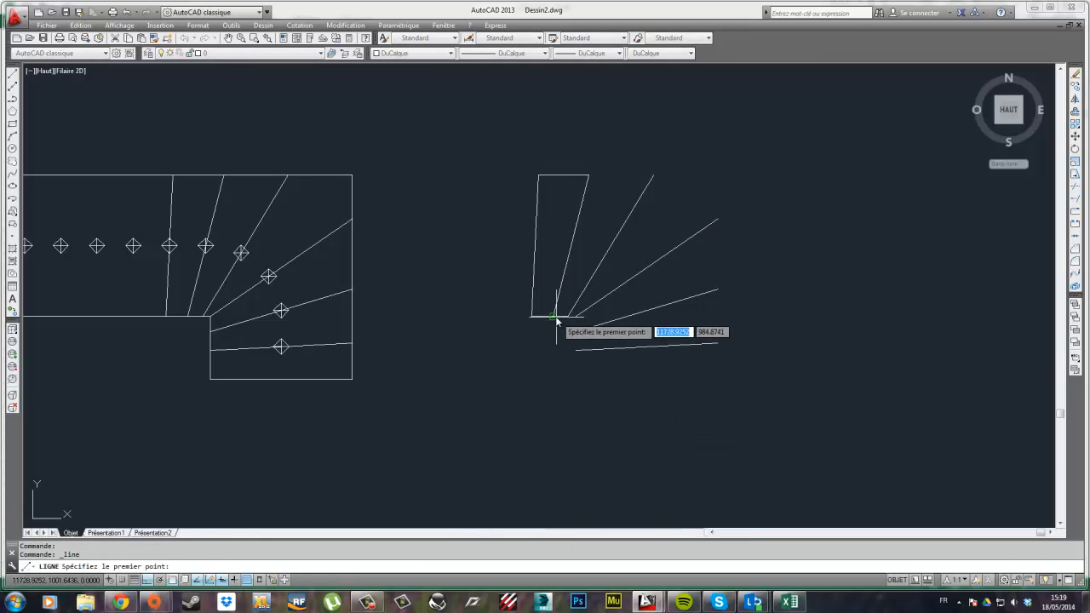
{"action": "left_click", "coordinate": [587, 176]}
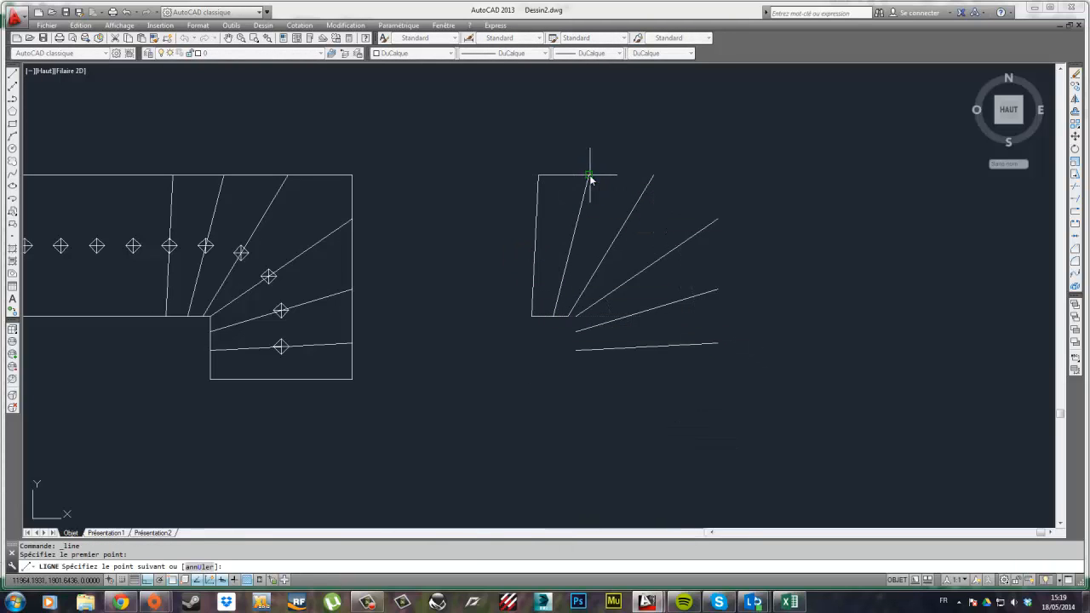
{"action": "left_click", "coordinate": [653, 176]}
{"action": "key", "text": "Escape"}
- Draw a connected line along the third winder line, across to the fourth, along it, and vertically upward for about 548
{"action": "right_click", "coordinate": [723, 192]}
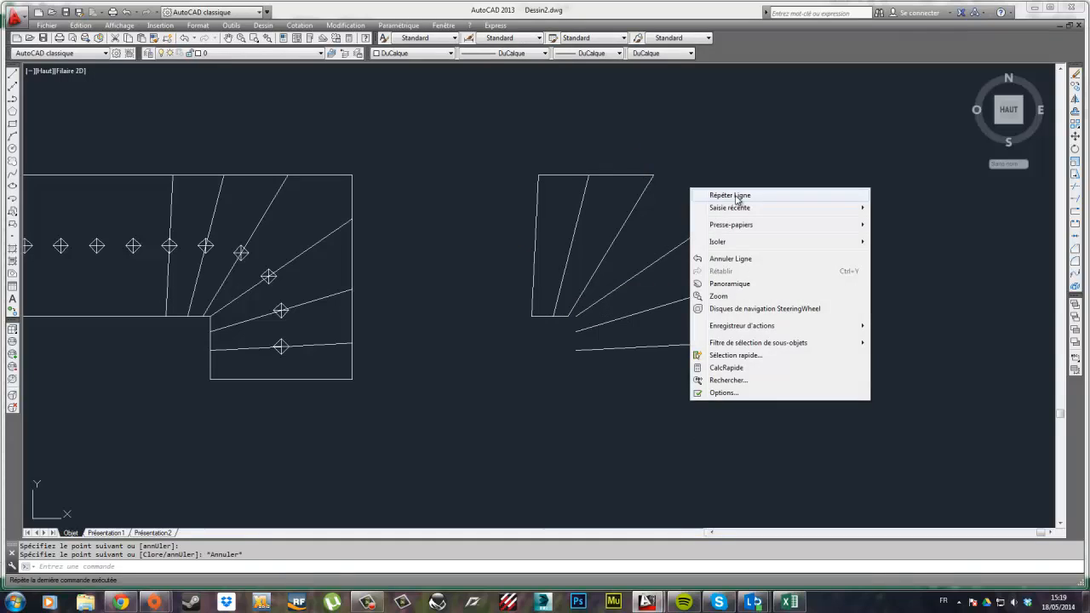
{"action": "left_click", "coordinate": [724, 195]}
{"action": "left_click", "coordinate": [653, 176]}
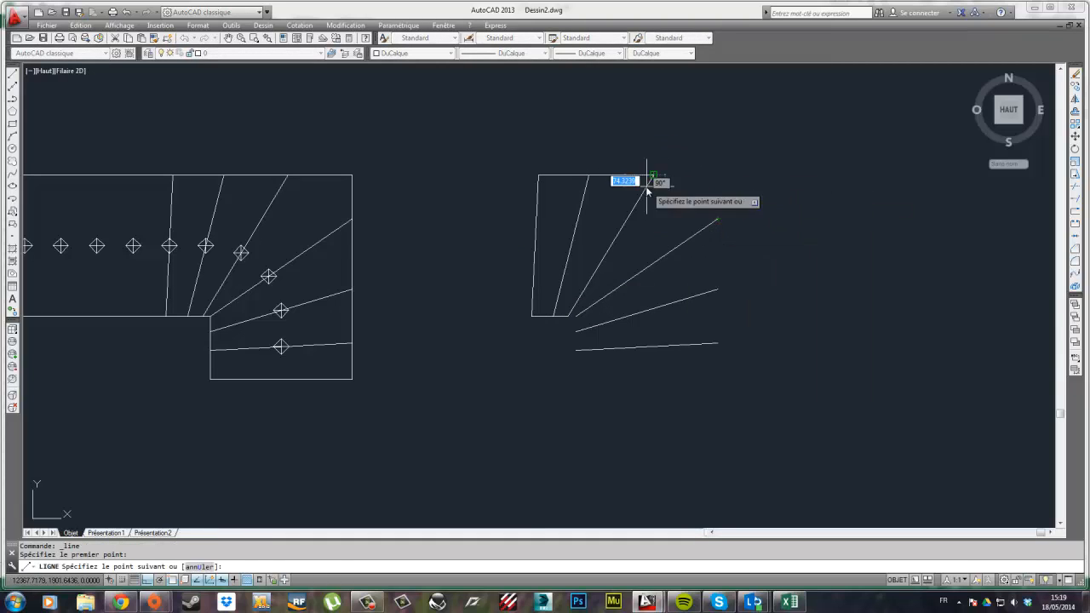
{"action": "left_click", "coordinate": [568, 317]}
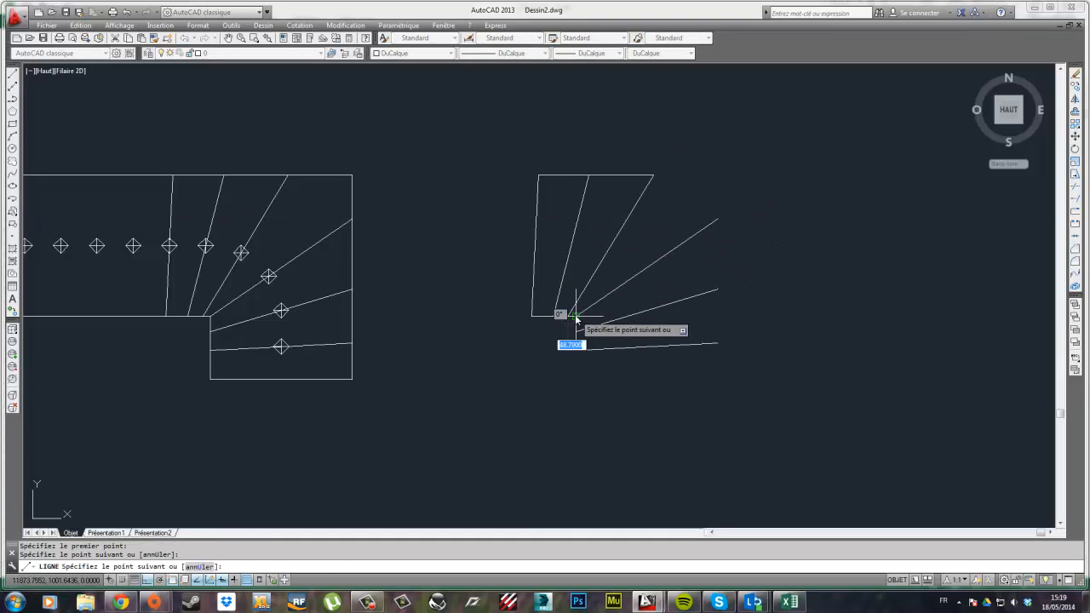
{"action": "left_click", "coordinate": [575, 316]}
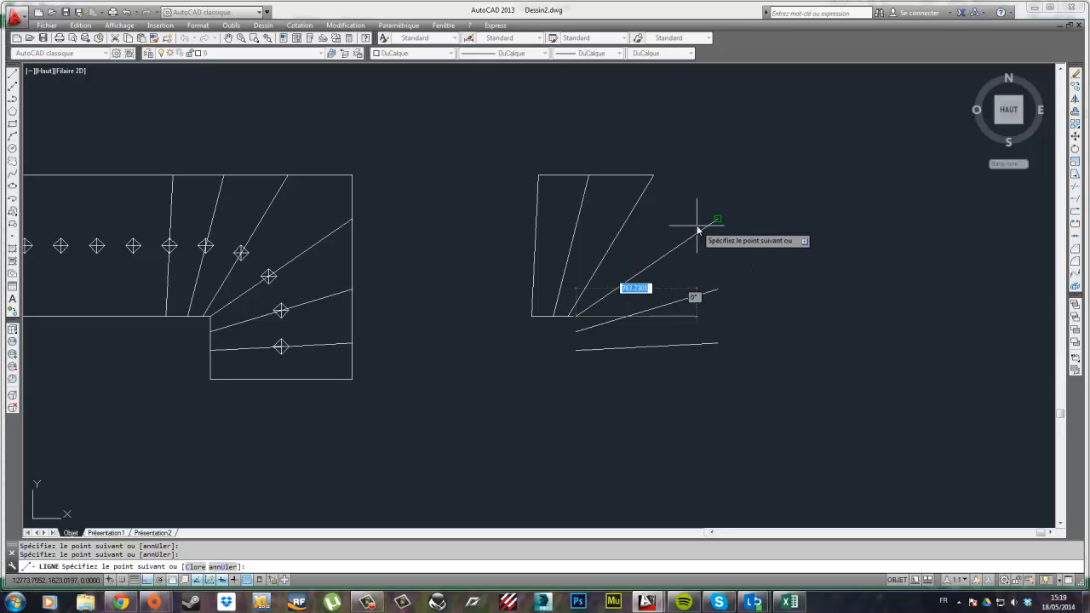
{"action": "left_click", "coordinate": [716, 220]}
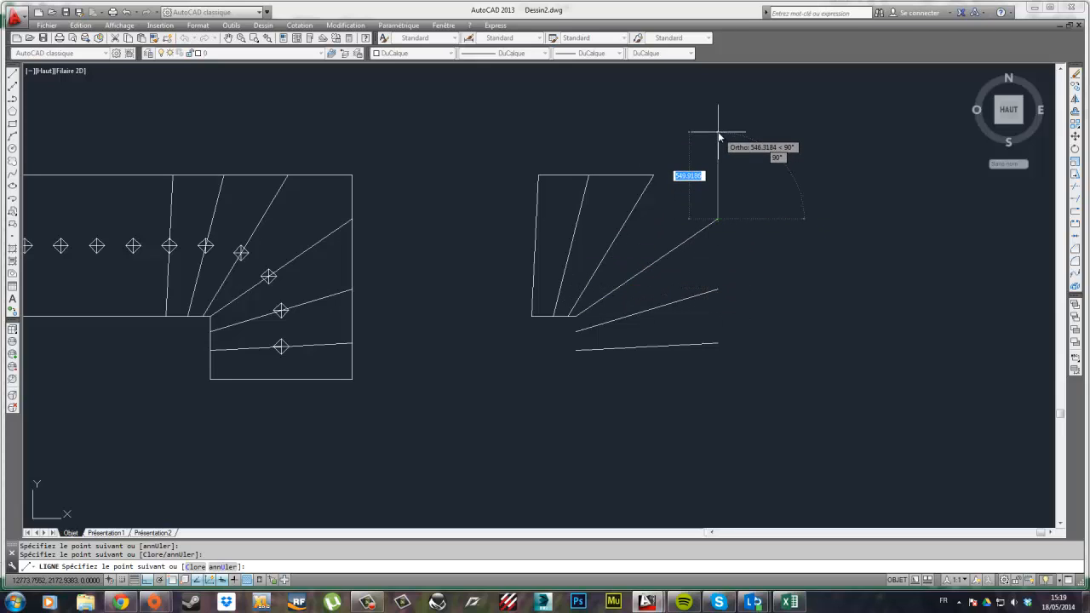
{"action": "left_click", "coordinate": [717, 132]}
{"action": "key", "text": "Escape"}
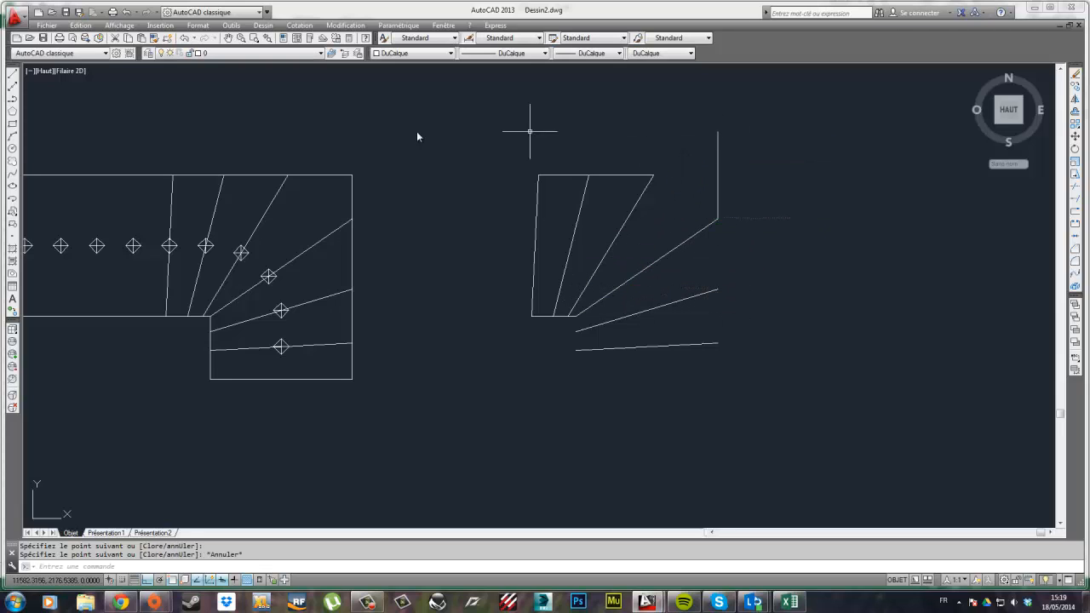
- Draw a horizontal line from the outer end of the third winder line past the vertical line of the corner tread
{"action": "left_click", "coordinate": [13, 75]}
{"action": "left_click", "coordinate": [653, 175]}
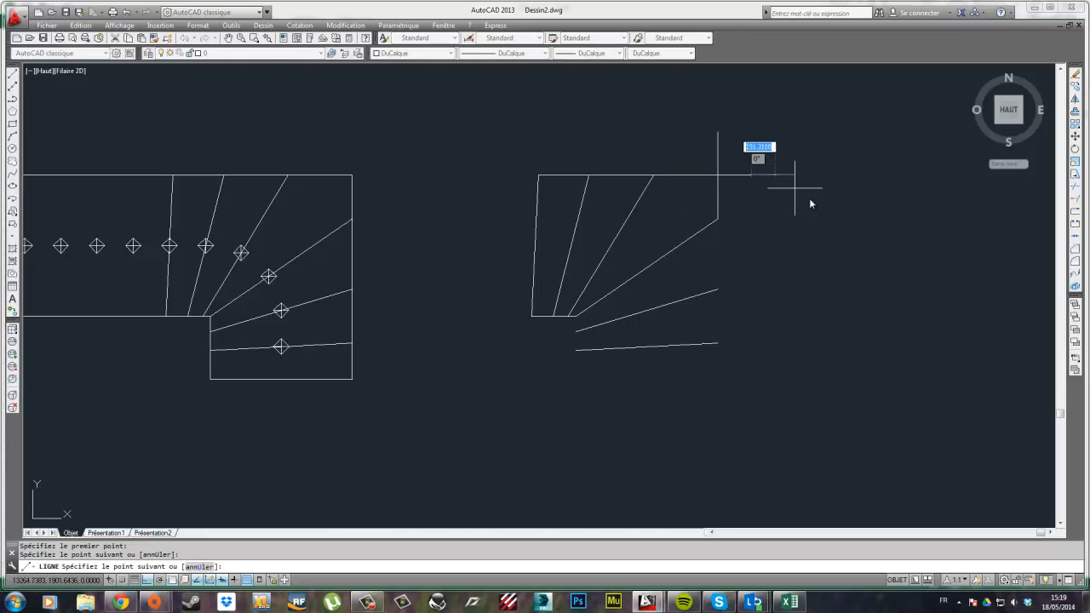
{"action": "key", "text": "Escape"}
- Trim the overhanging ends of the horizontal and vertical lines to form the corner tread's square outer corner
{"action": "left_click", "coordinate": [756, 192]}
{"action": "left_click", "coordinate": [716, 151]}
{"action": "left_click", "coordinate": [1074, 189]}
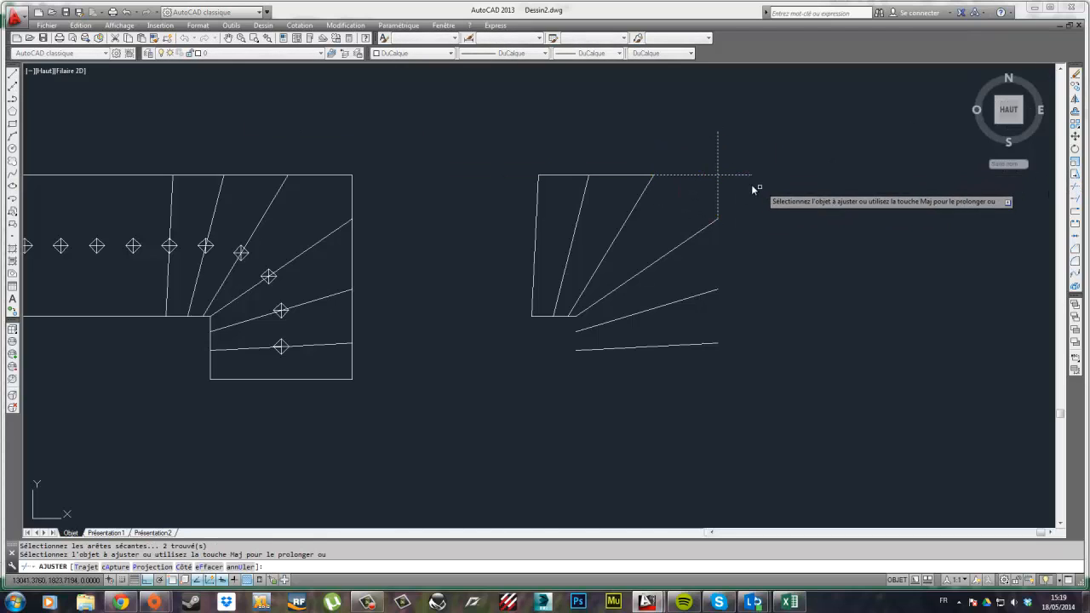
{"action": "left_click", "coordinate": [754, 187]}
{"action": "left_click", "coordinate": [707, 153]}
{"action": "key", "text": "Escape"}
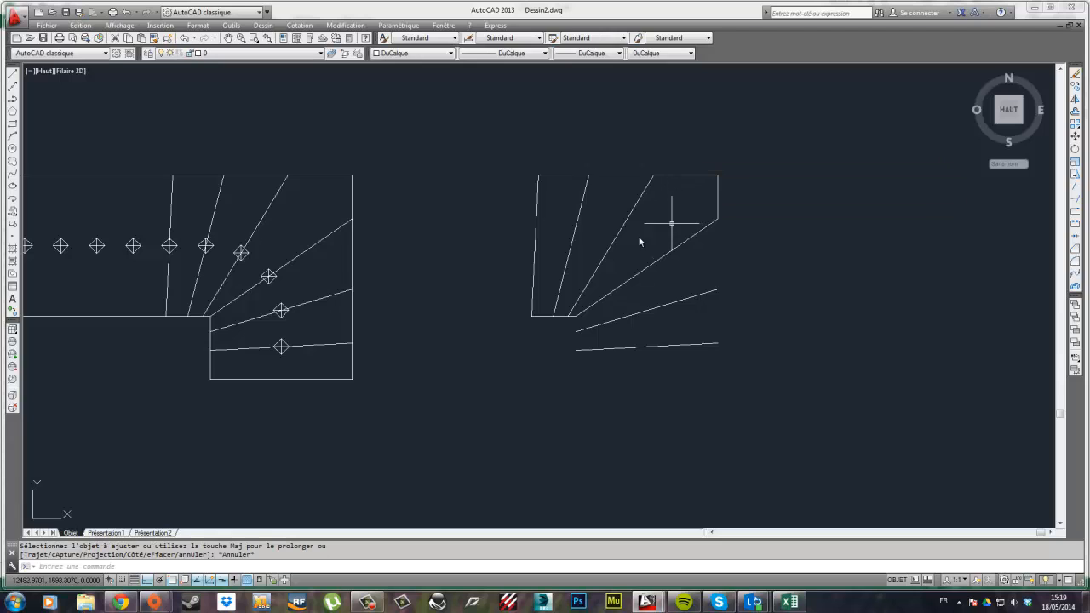
- Try to convert all the adjoining copied tread outlines into regions at once, and undo the conversion
{"action": "left_click", "coordinate": [499, 140]}
{"action": "key", "text": "Escape"}
{"action": "left_click", "coordinate": [559, 175]}
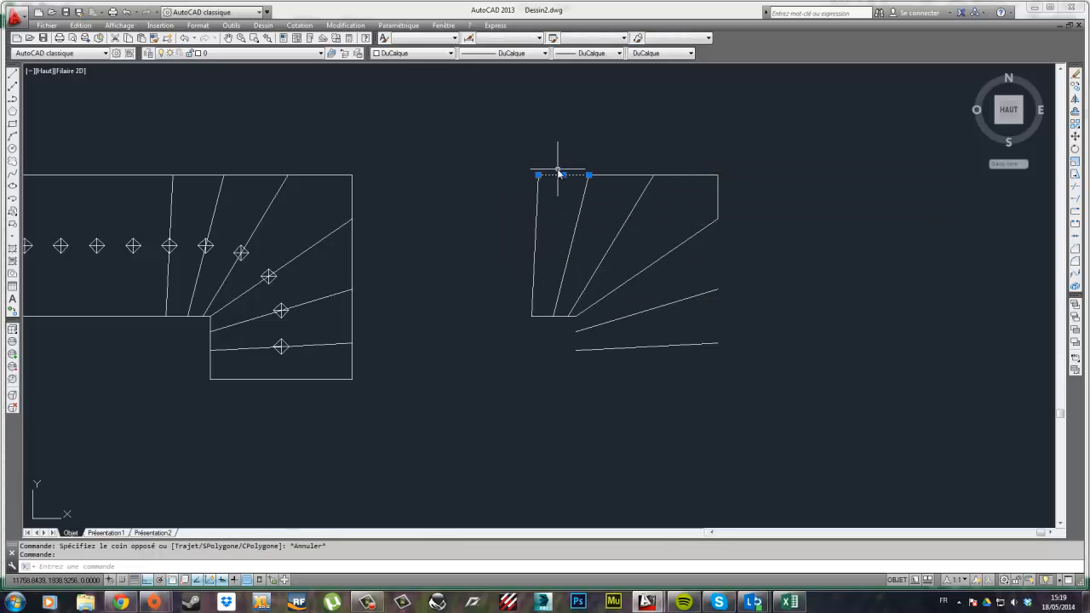
{"action": "key", "text": "Escape"}
{"action": "left_click", "coordinate": [231, 25]}
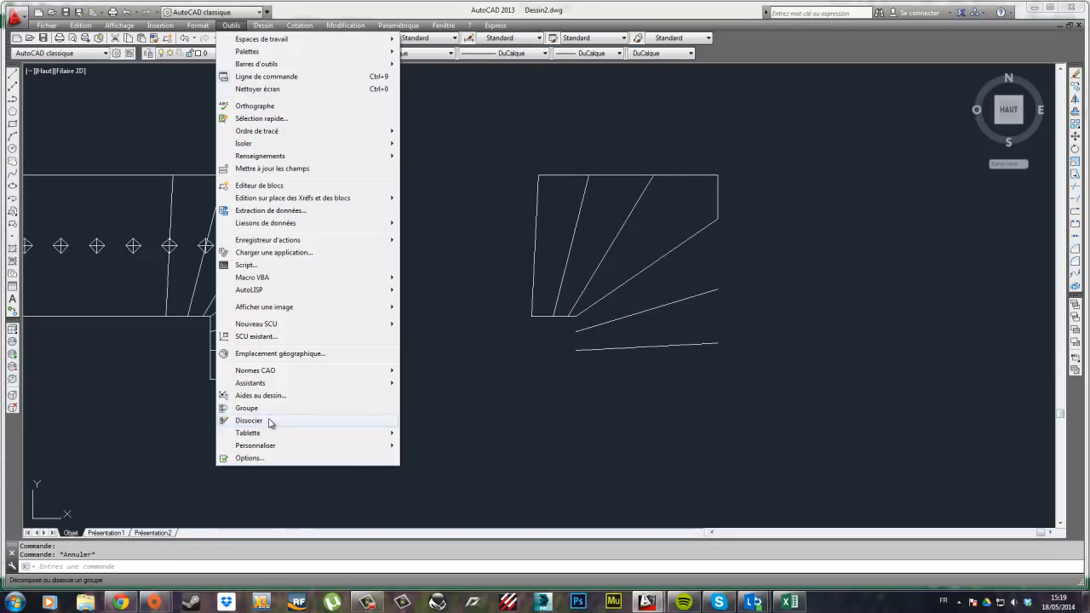
{"action": "mouse_move", "coordinate": [263, 25]}
{"action": "left_click", "coordinate": [291, 325]}
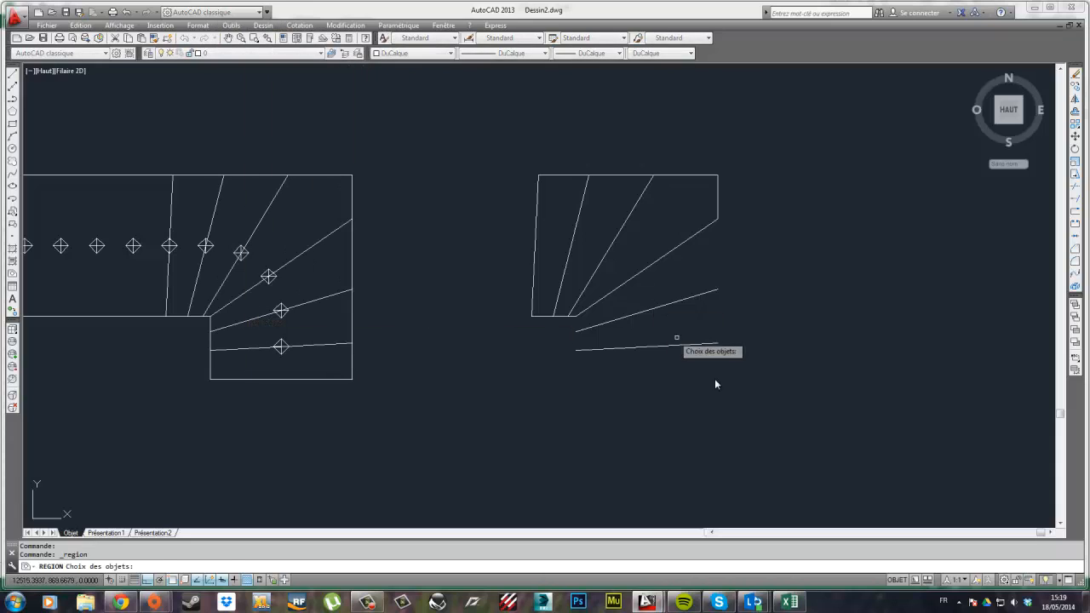
{"action": "left_click", "coordinate": [807, 428]}
{"action": "left_click", "coordinate": [486, 127]}
{"action": "key", "text": "Return"}
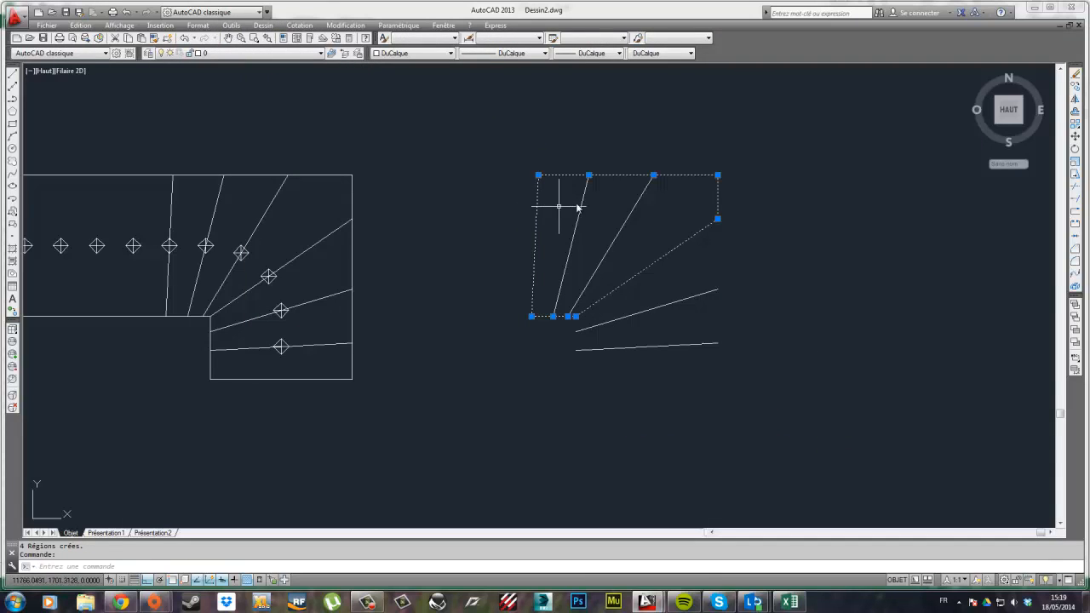
{"action": "key", "text": "ctrl+z"}
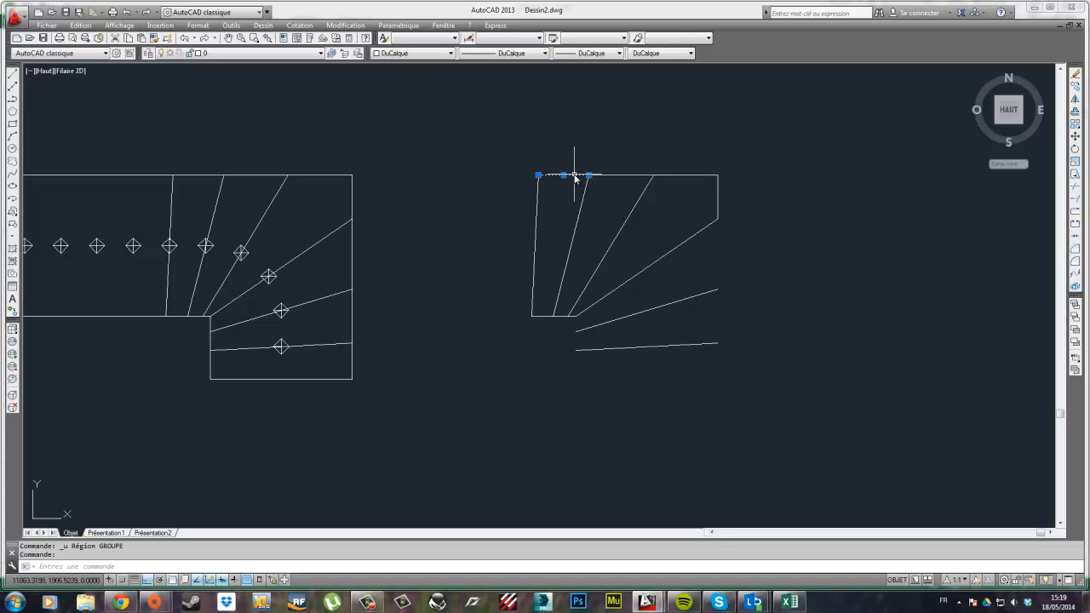
- Move the four outline lines of the first copied tread a short distance left, clear of its neighbour
{"action": "left_click", "coordinate": [534, 203]}
{"action": "left_click", "coordinate": [579, 207]}
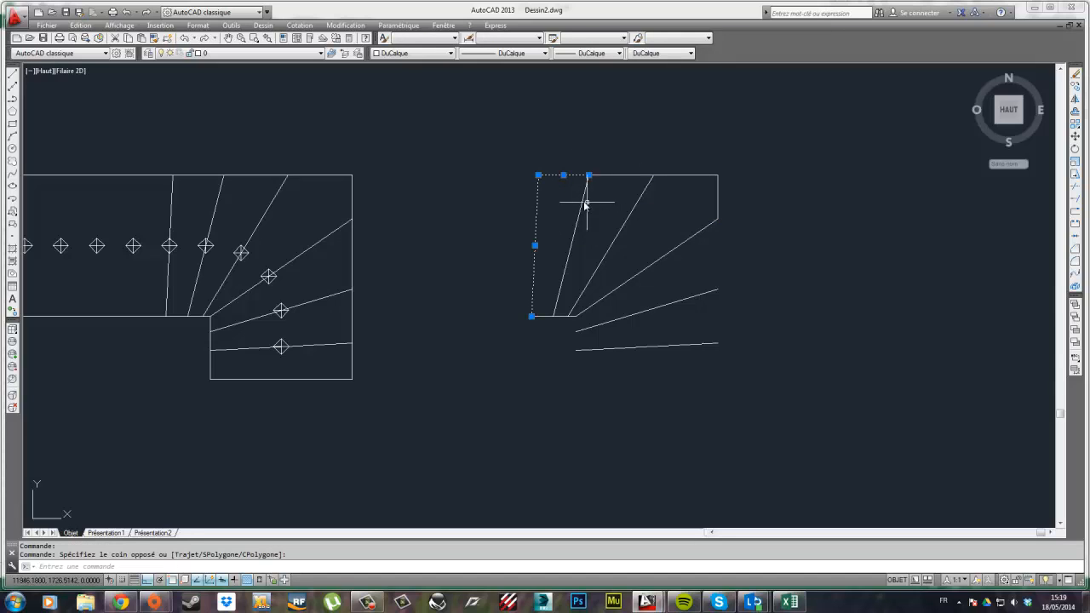
{"action": "left_click", "coordinate": [582, 213]}
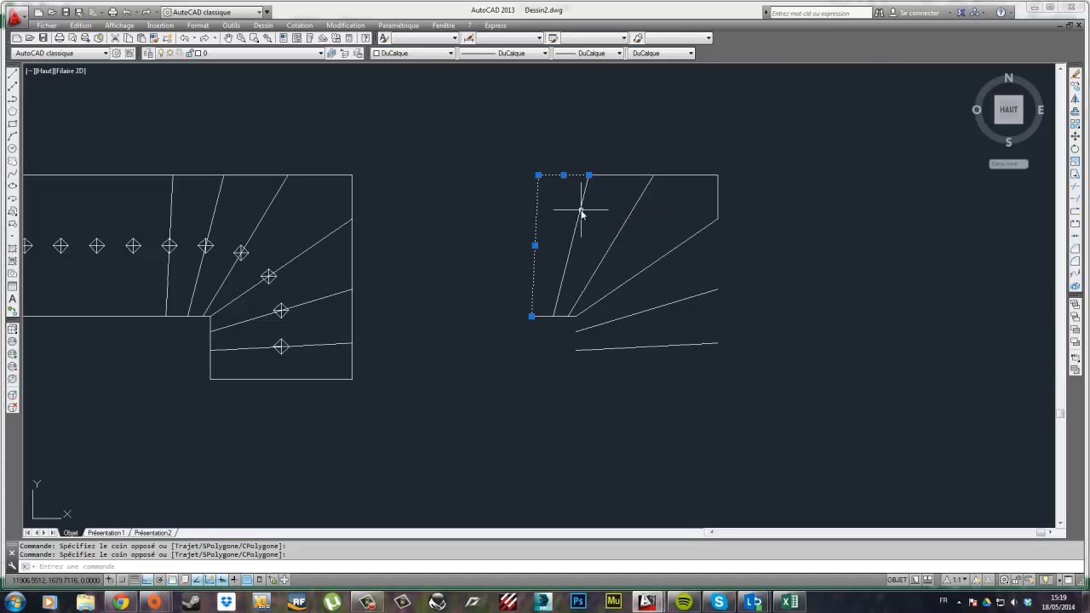
{"action": "left_click", "coordinate": [543, 319]}
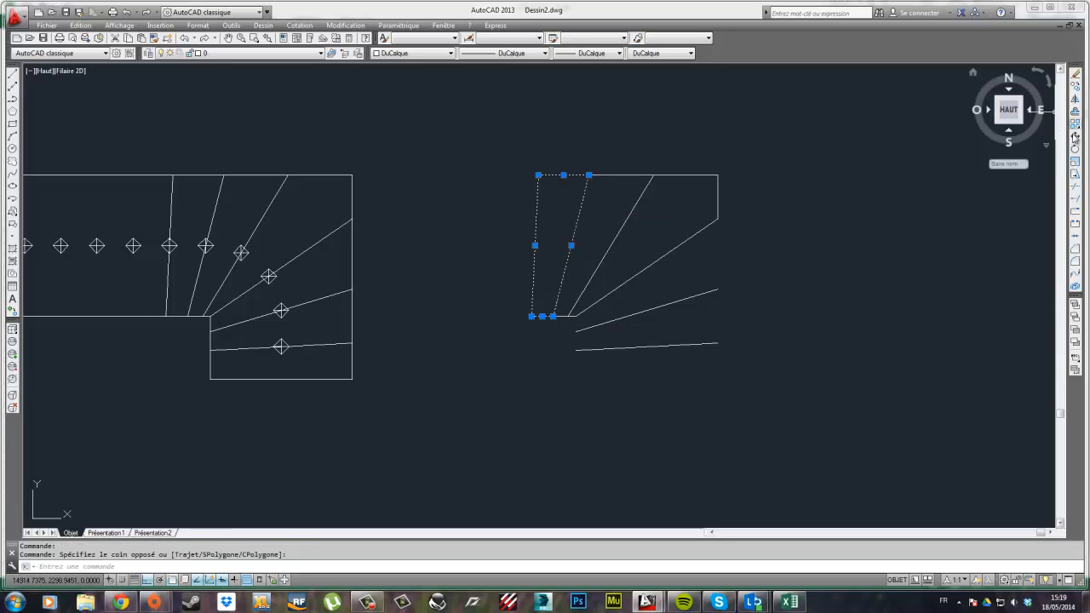
{"action": "left_click", "coordinate": [1074, 137]}
{"action": "left_click", "coordinate": [957, 239]}
{"action": "left_click", "coordinate": [905, 241]}
{"action": "key", "text": "Escape"}
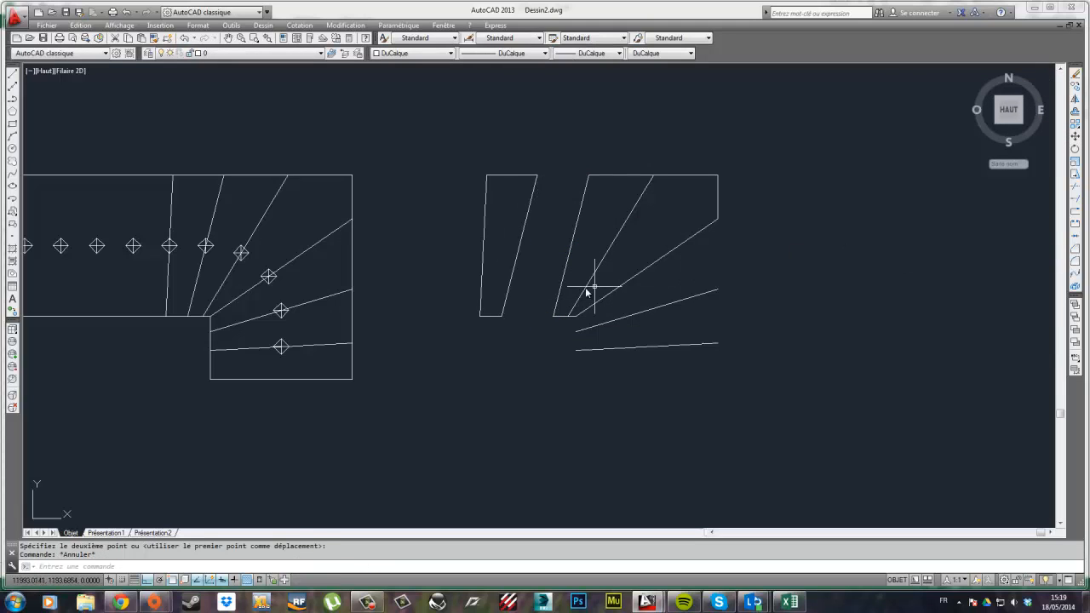
- Move the four outline lines of the second copied tread slightly left, leaving a gap before the corner tread
{"action": "left_click", "coordinate": [611, 174]}
{"action": "left_click", "coordinate": [610, 169]}
{"action": "left_click", "coordinate": [636, 206]}
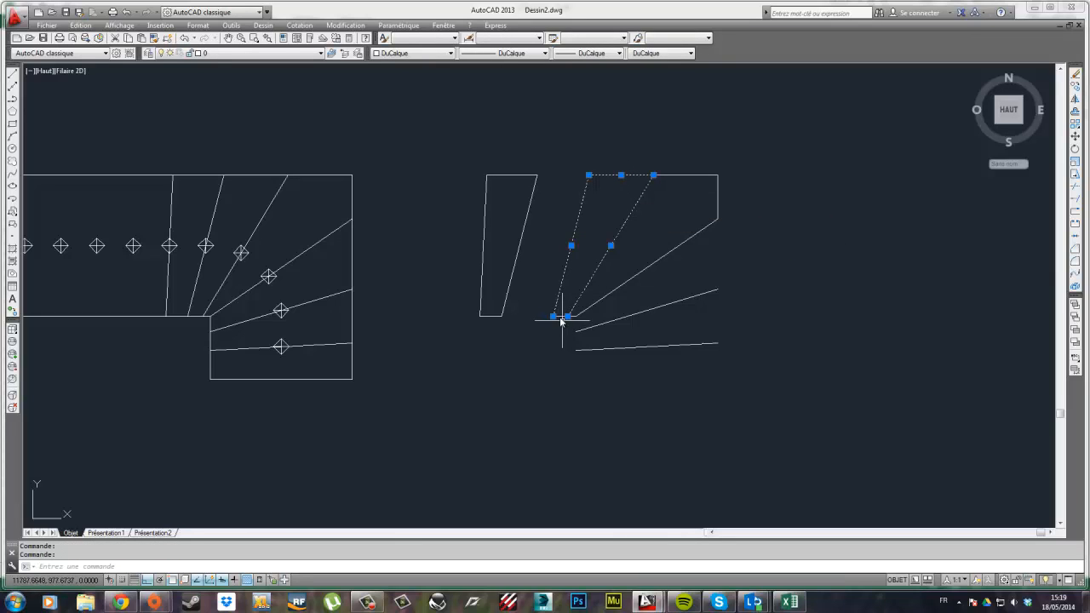
{"action": "left_click", "coordinate": [1075, 137]}
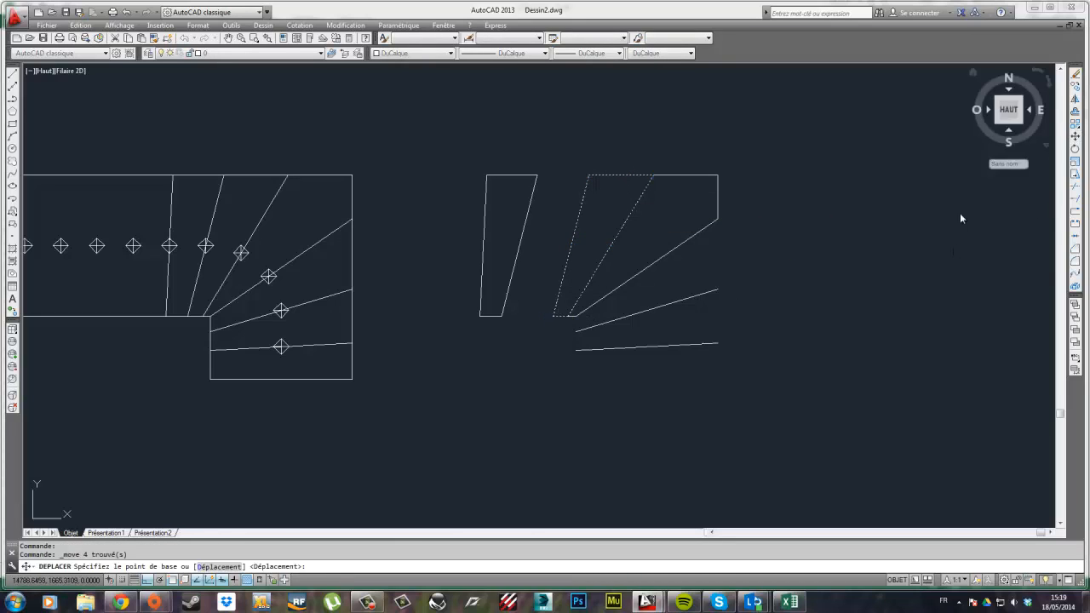
{"action": "left_click", "coordinate": [922, 236]}
{"action": "left_click", "coordinate": [903, 235]}
{"action": "key", "text": "Escape"}
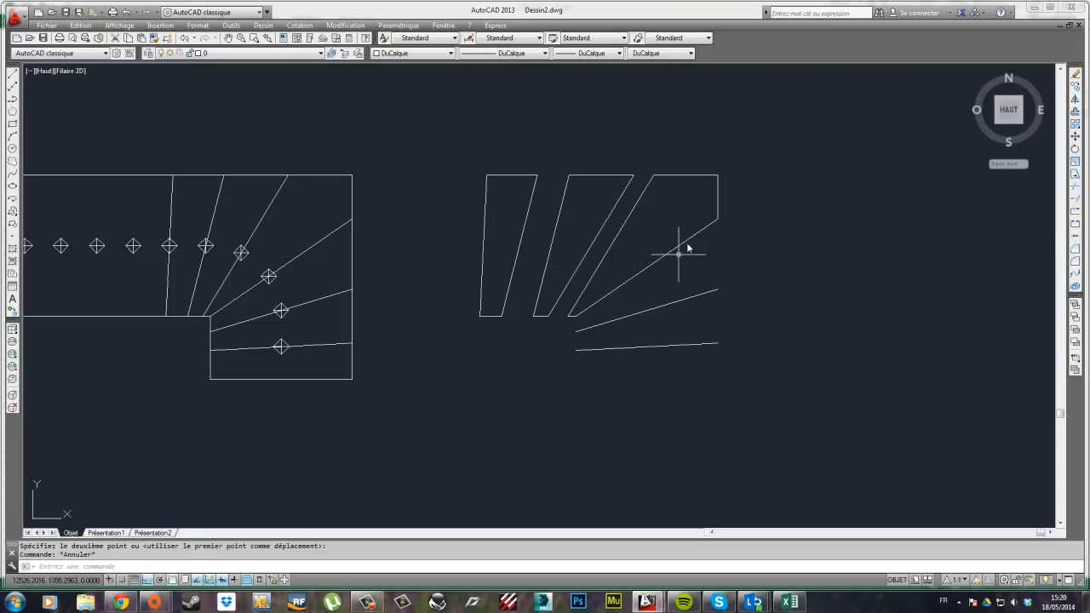
- Convert the outlines of the first, second and corner treads into regions
{"action": "left_click", "coordinate": [263, 24]}
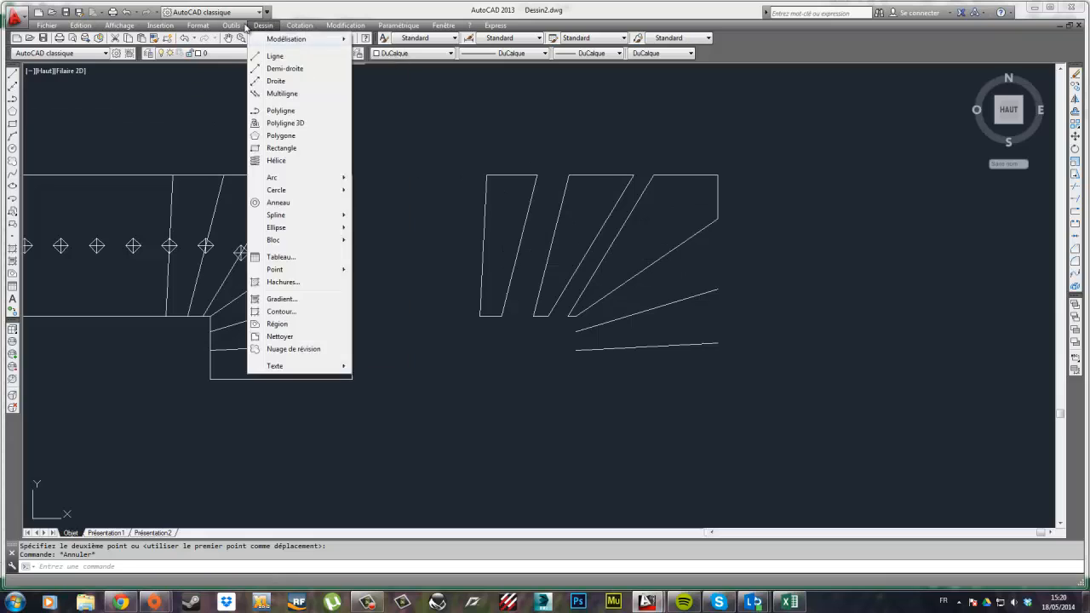
{"action": "left_click", "coordinate": [276, 322]}
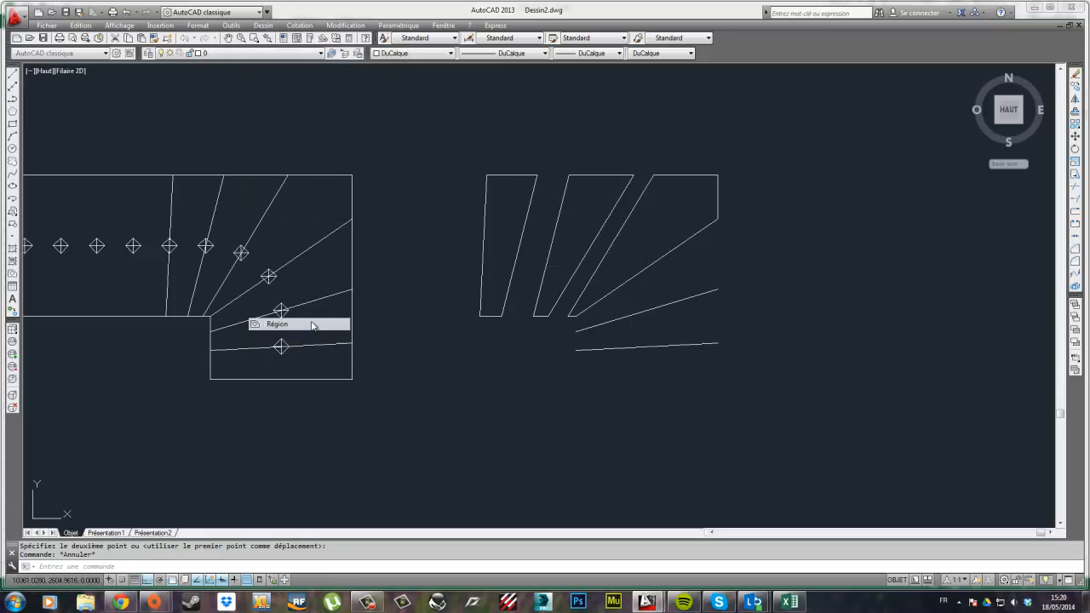
{"action": "left_click", "coordinate": [555, 334]}
{"action": "left_click", "coordinate": [429, 156]}
{"action": "left_click", "coordinate": [588, 169]}
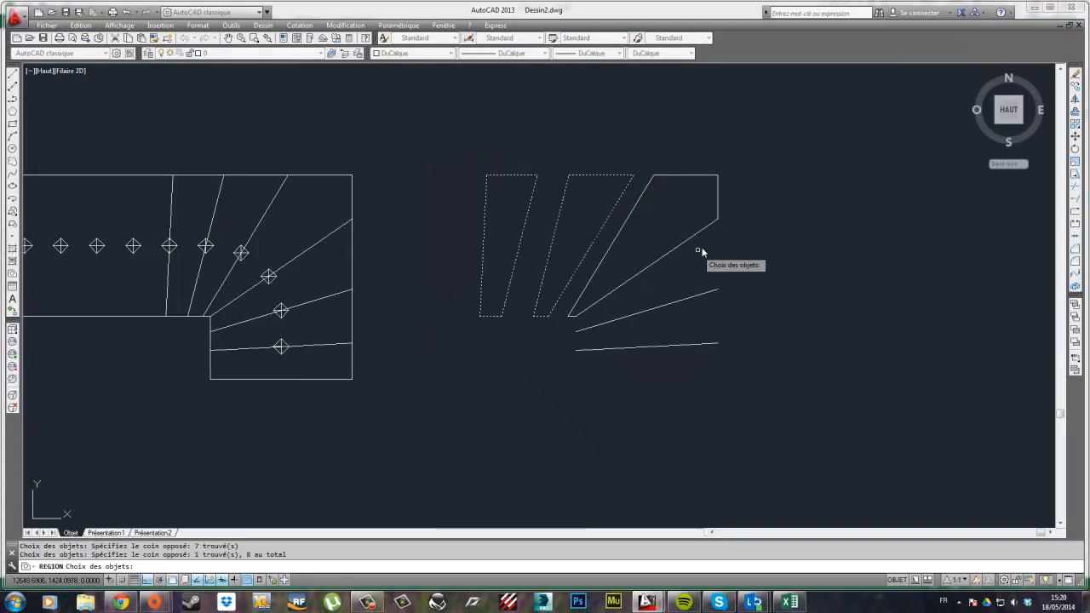
{"action": "left_click", "coordinate": [644, 166]}
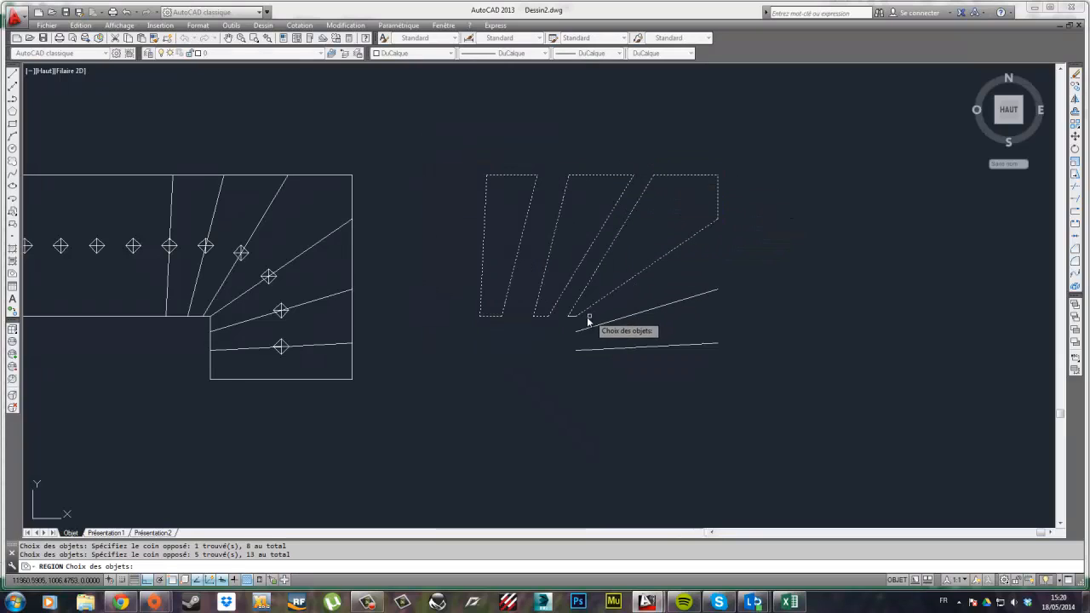
{"action": "left_click", "coordinate": [658, 264]}
{"action": "key", "text": "Return"}
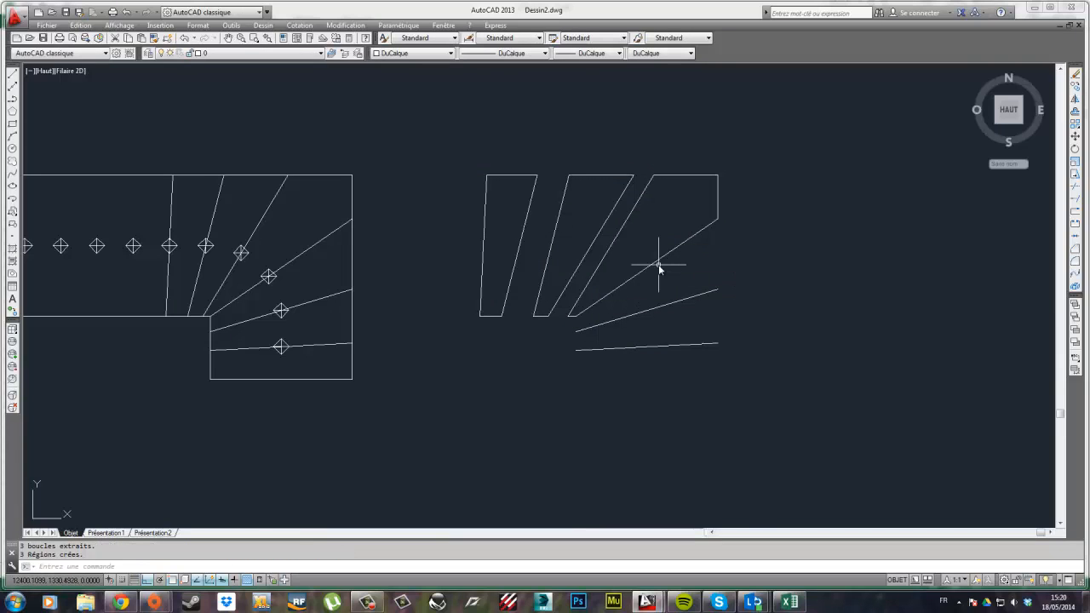
{"action": "left_click", "coordinate": [658, 263]}
{"action": "key", "text": "Escape"}
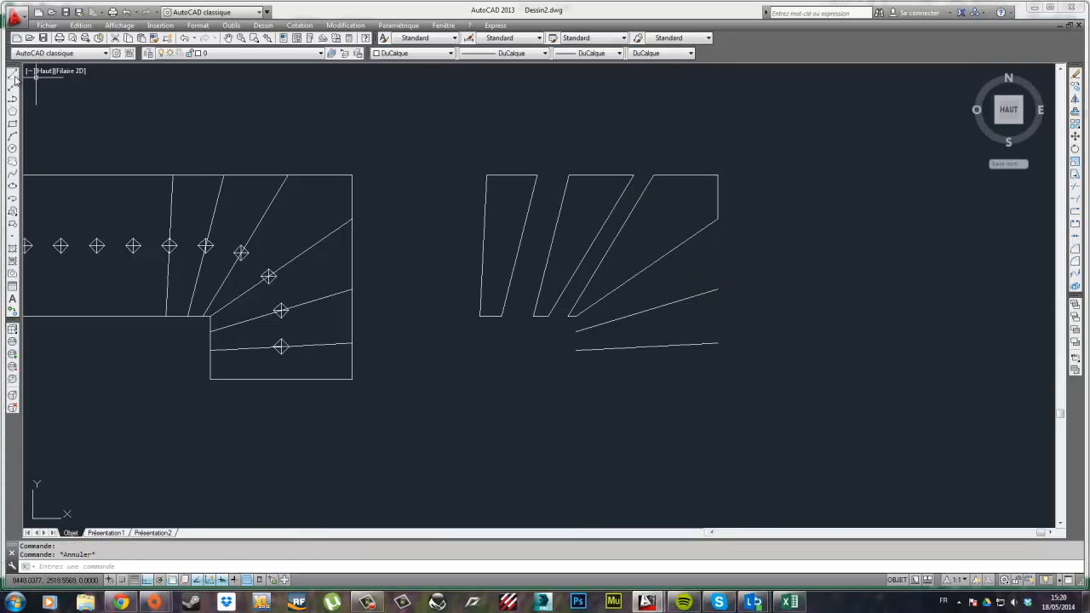
- Draw the fourth tread's closed outline from the corner tread's inner corner down to the fifth winder line, along it, up, and back to the start
{"action": "left_click", "coordinate": [12, 75]}
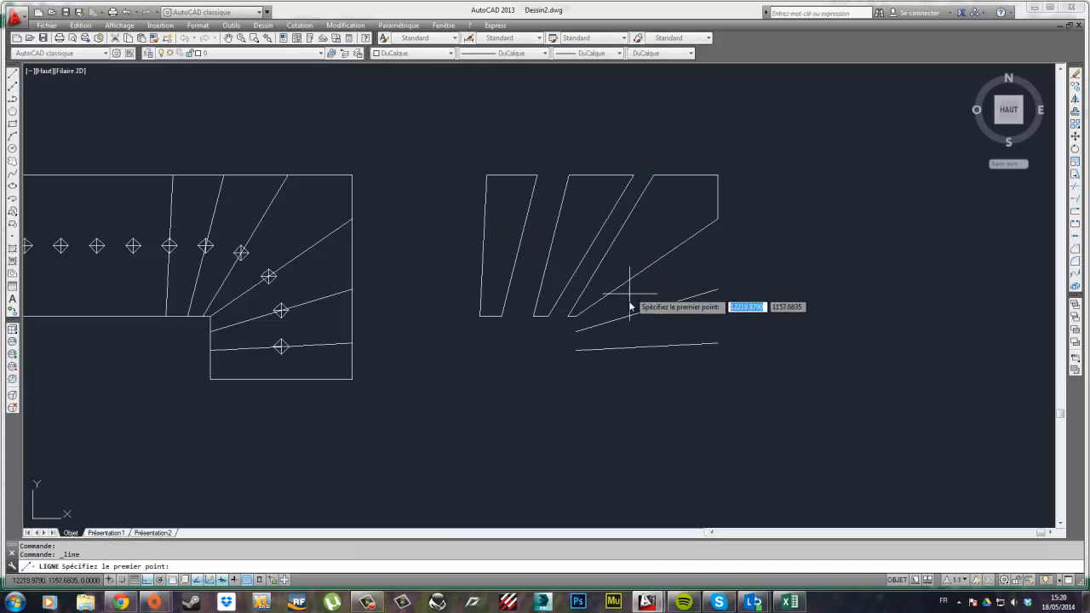
{"action": "scroll", "coordinate": [576, 321], "scroll_direction": "up", "scroll_amount": 5}
{"action": "left_click", "coordinate": [576, 316]}
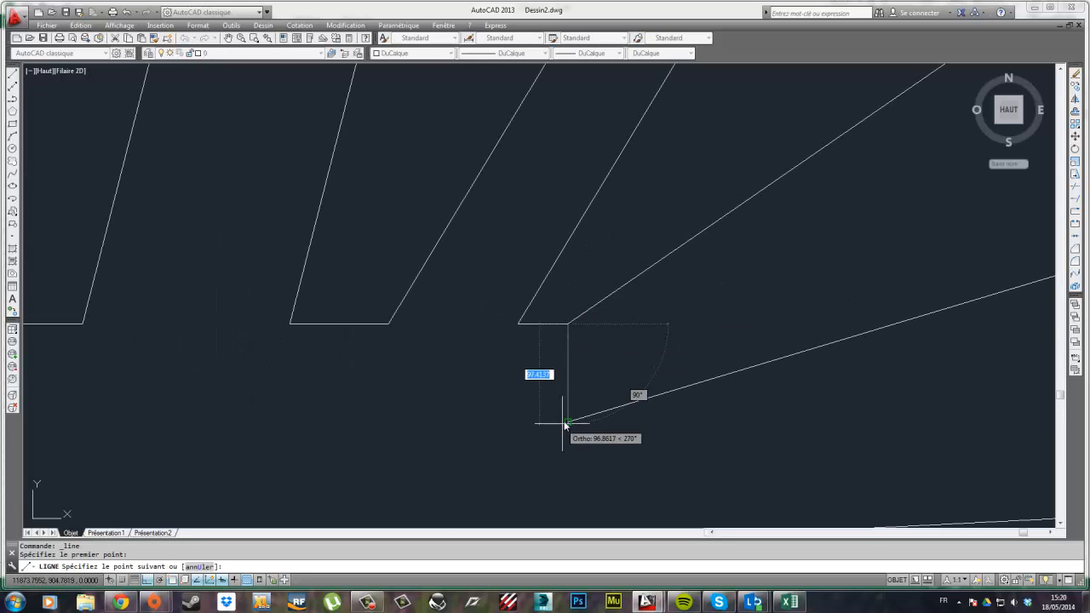
{"action": "left_click", "coordinate": [567, 421]}
{"action": "scroll", "coordinate": [824, 352], "scroll_direction": "down", "scroll_amount": 4}
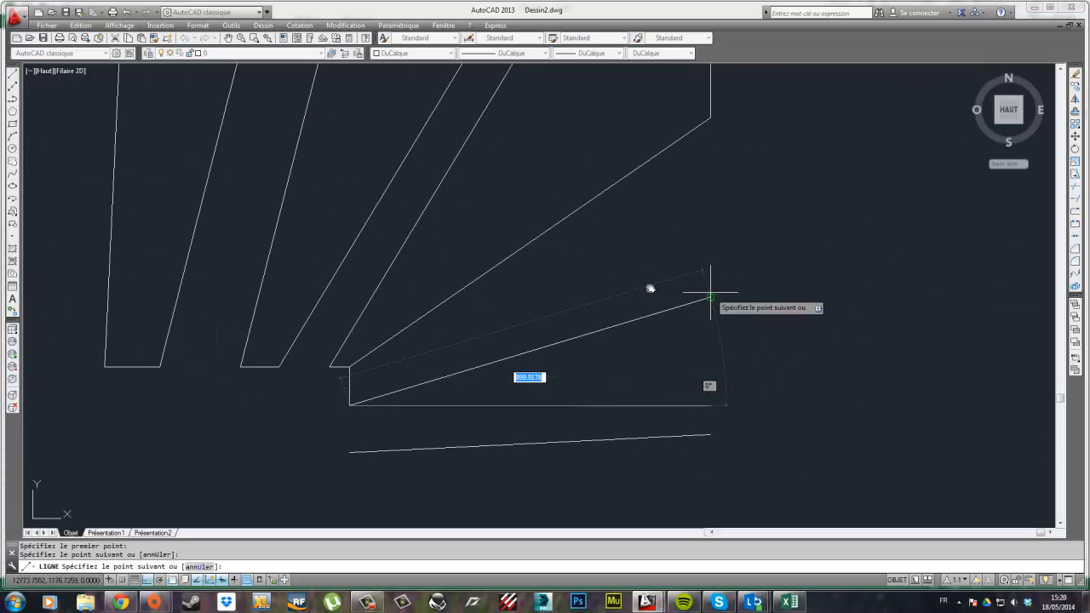
{"action": "left_click", "coordinate": [710, 297]}
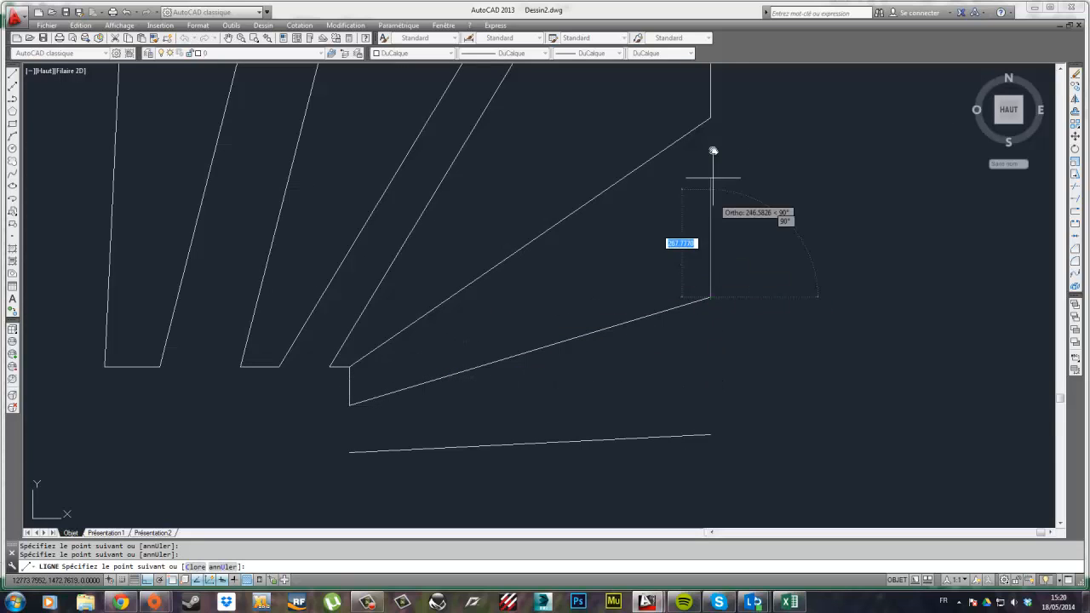
{"action": "left_click", "coordinate": [710, 115]}
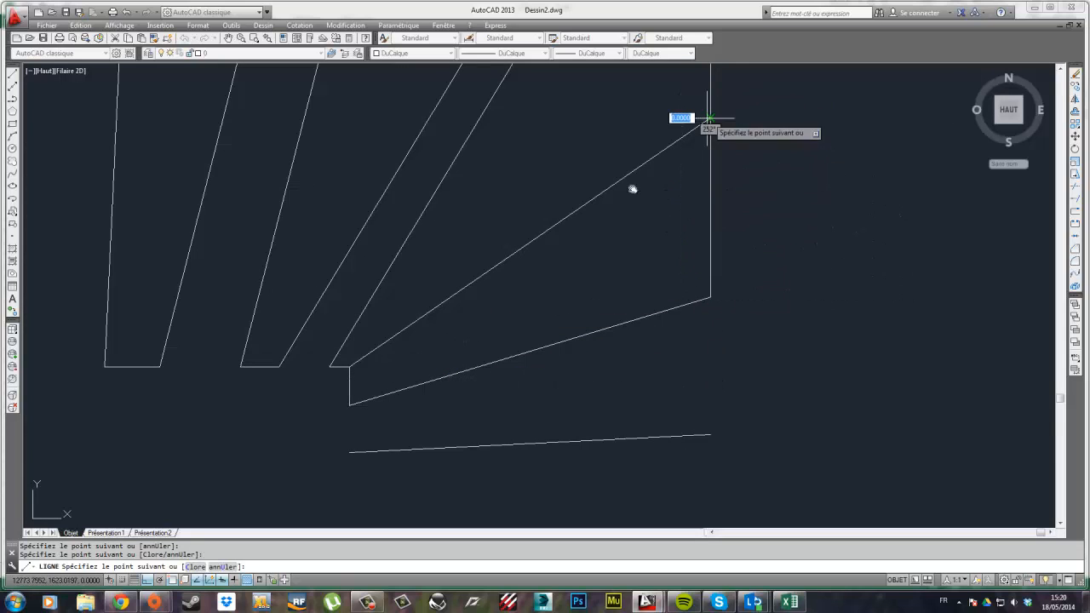
{"action": "left_click", "coordinate": [349, 365]}
{"action": "key", "text": "Escape"}
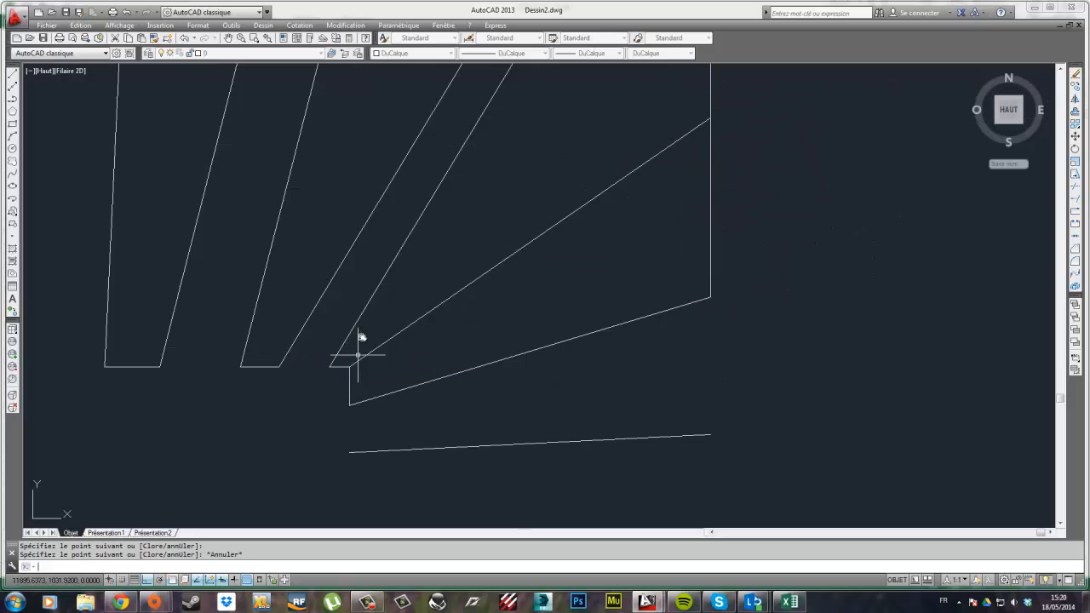
- Draw the fifth tread's sides from the fifth winder line's outer end down to the sixth line, along it, and up to the fifth's inner end
{"action": "left_click", "coordinate": [13, 74]}
{"action": "left_click", "coordinate": [710, 298]}
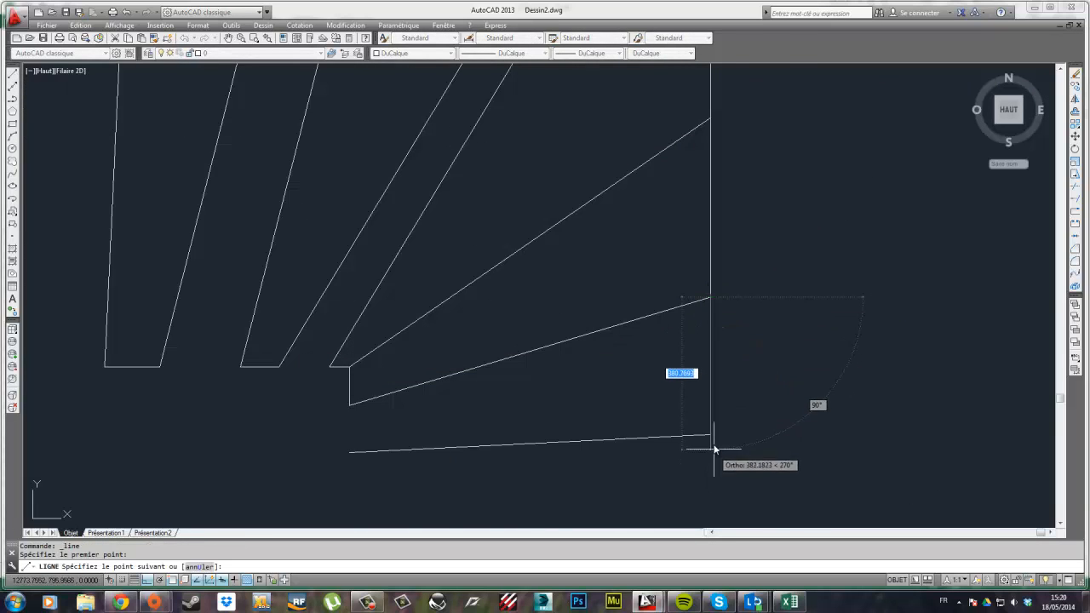
{"action": "left_click", "coordinate": [710, 435]}
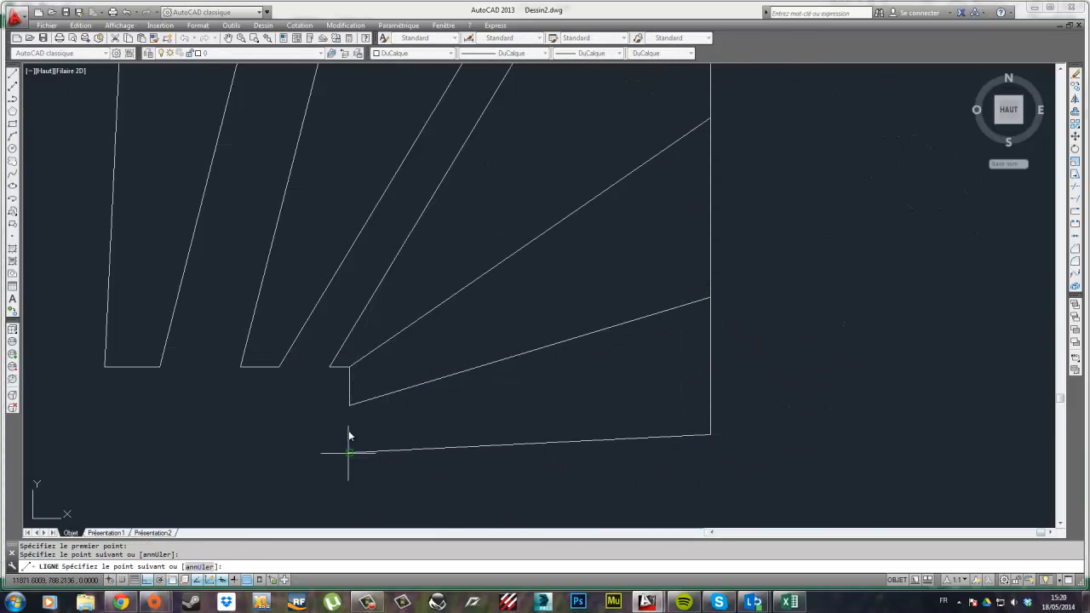
{"action": "left_click", "coordinate": [349, 452]}
{"action": "left_click", "coordinate": [349, 404]}
{"action": "key", "text": "Escape"}
{"action": "scroll", "coordinate": [412, 372], "scroll_direction": "down", "scroll_amount": 4}
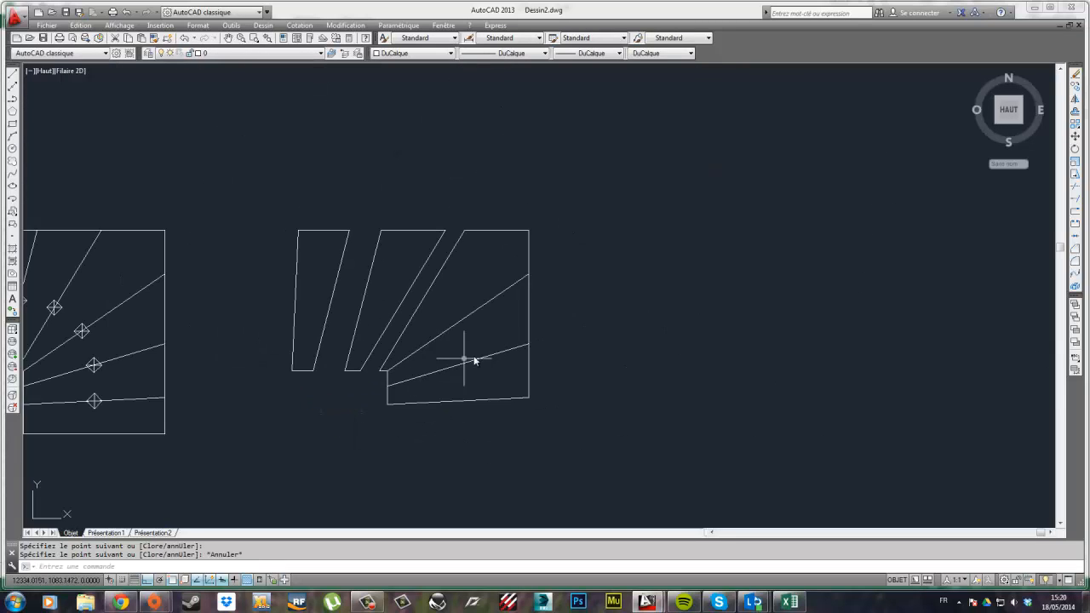
{"action": "scroll", "coordinate": [481, 355], "scroll_direction": "up", "scroll_amount": 3}
{"action": "scroll", "coordinate": [522, 371], "scroll_direction": "down", "scroll_amount": 2}
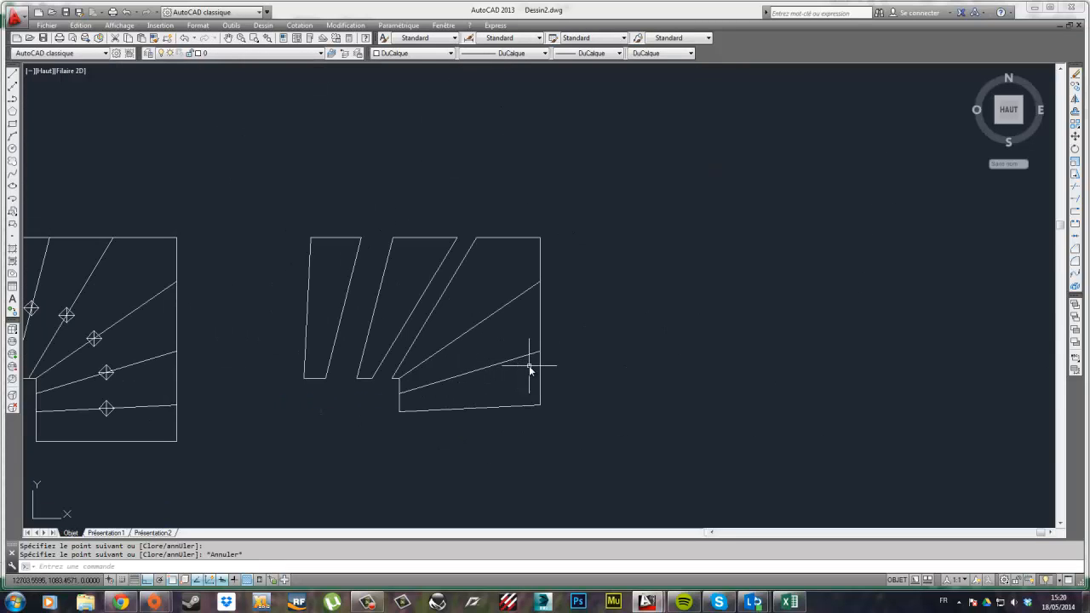
- Move the fifth tread's outline lines slightly down to separate them from the fourth tread
{"action": "left_click", "coordinate": [601, 451]}
{"action": "left_click", "coordinate": [384, 401]}
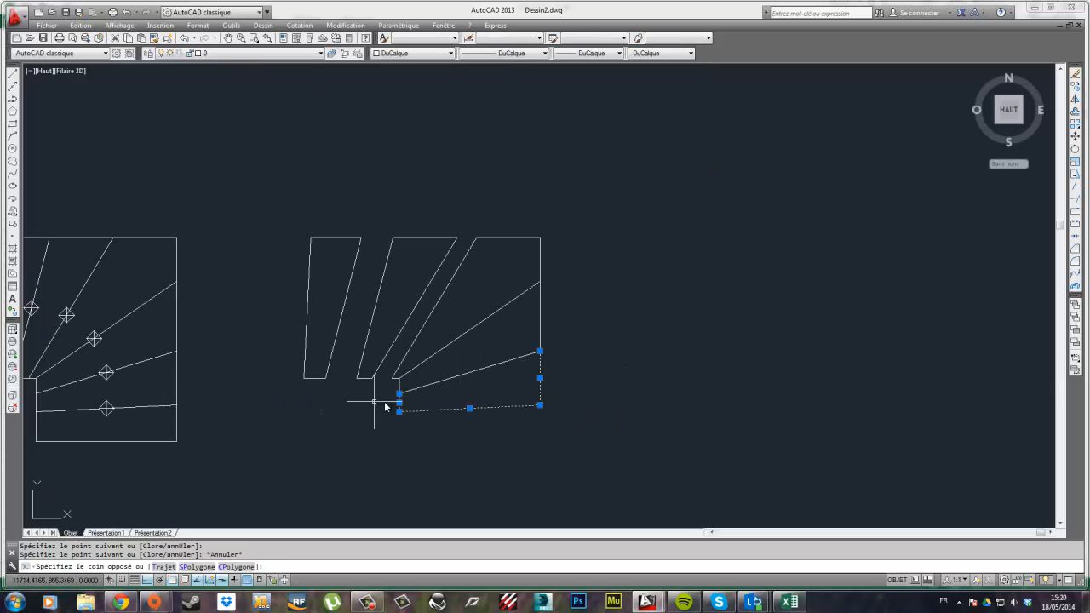
{"action": "left_click", "coordinate": [470, 372]}
{"action": "left_click", "coordinate": [1075, 136]}
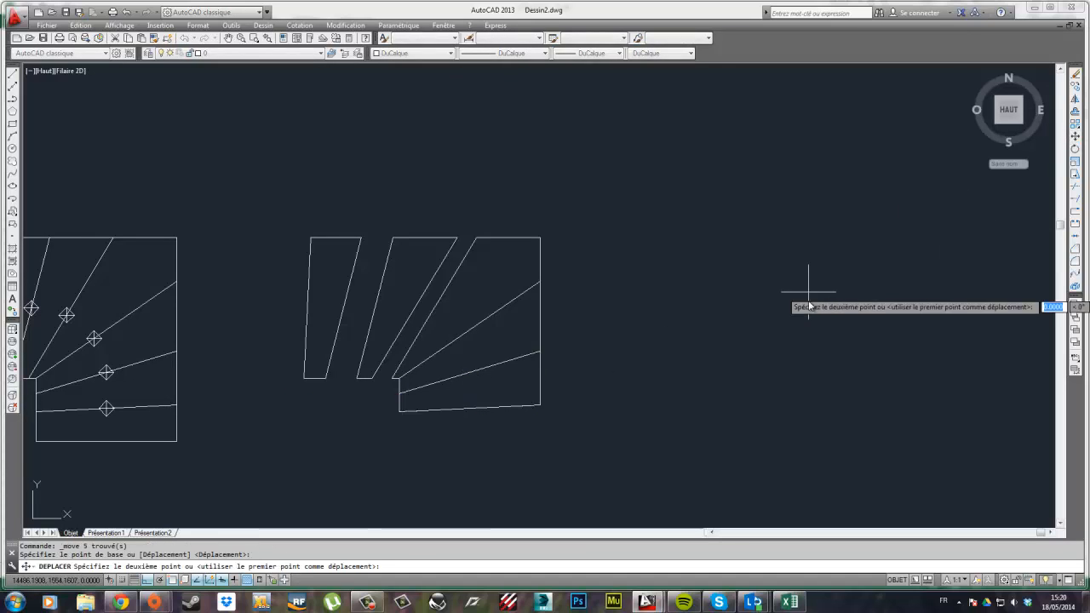
{"action": "left_click", "coordinate": [809, 291]}
{"action": "left_click", "coordinate": [809, 303]}
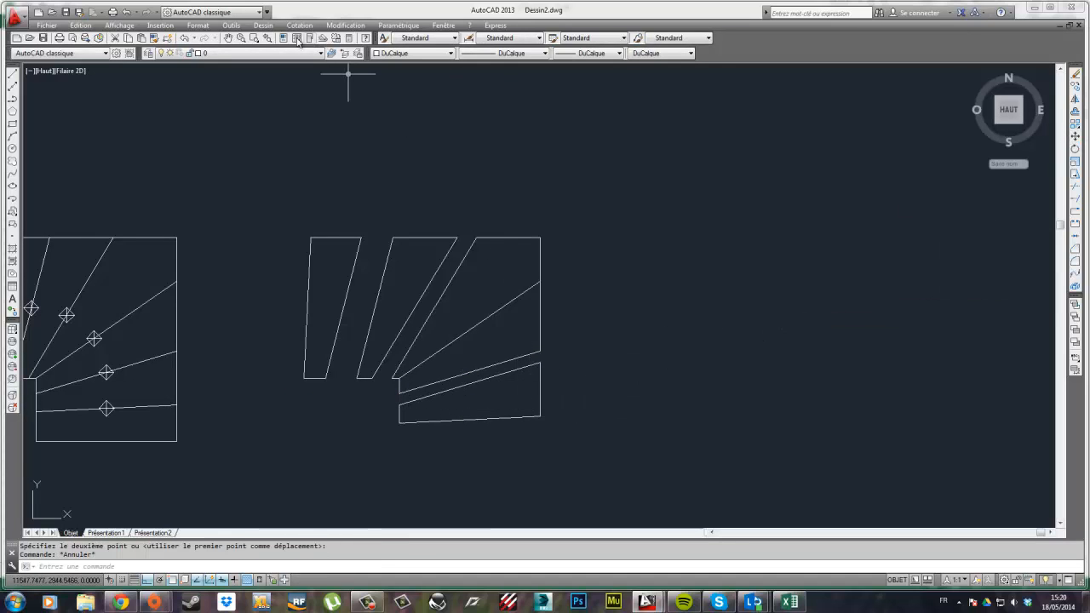
- Convert the outlines of the fourth and fifth treads into regions
{"action": "left_click", "coordinate": [262, 25]}
{"action": "left_click", "coordinate": [281, 330]}
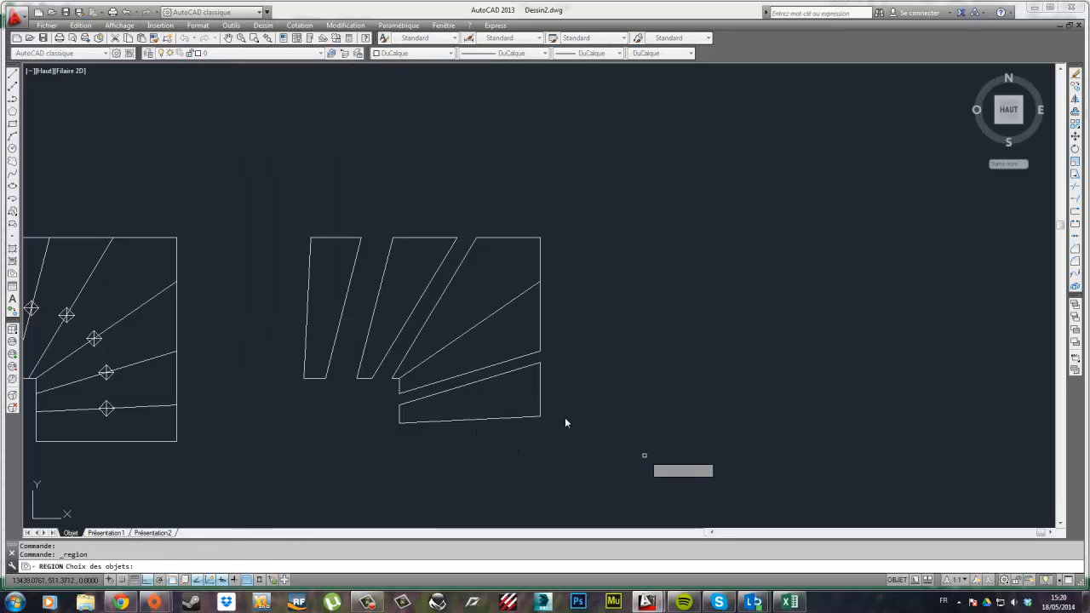
{"action": "left_click", "coordinate": [645, 457]}
{"action": "left_click", "coordinate": [355, 259]}
{"action": "key", "text": "Return"}
{"action": "scroll", "coordinate": [355, 259], "scroll_direction": "up", "scroll_amount": 2}
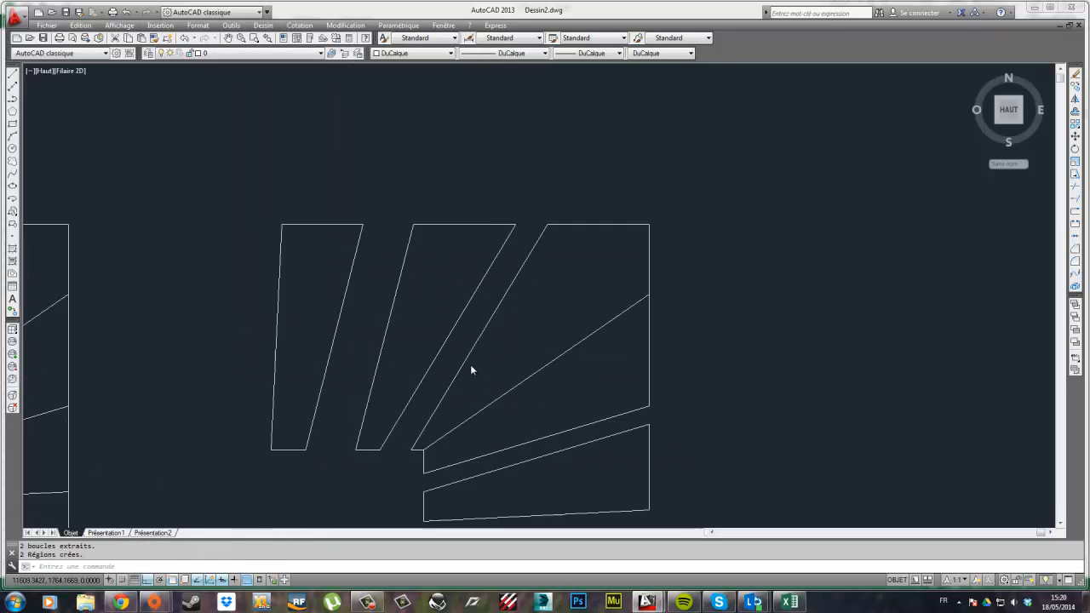
{"action": "scroll", "coordinate": [471, 369], "scroll_direction": "down", "scroll_amount": 2}
{"action": "key", "text": "Escape"}
- Select the corner, second and first treads in turn to check that each outline is a single closed object
{"action": "left_click", "coordinate": [523, 259]}
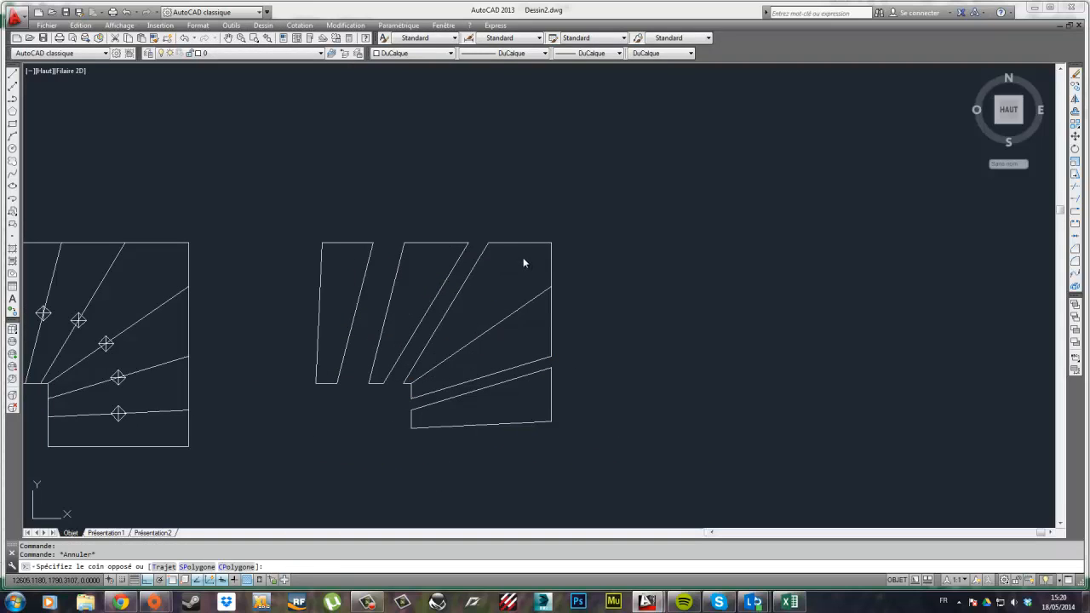
{"action": "left_click", "coordinate": [502, 241]}
{"action": "key", "text": "Escape"}
{"action": "left_click", "coordinate": [446, 265]}
{"action": "left_click", "coordinate": [390, 245]}
{"action": "key", "text": "Escape"}
{"action": "left_click", "coordinate": [365, 261]}
{"action": "left_click", "coordinate": [341, 241]}
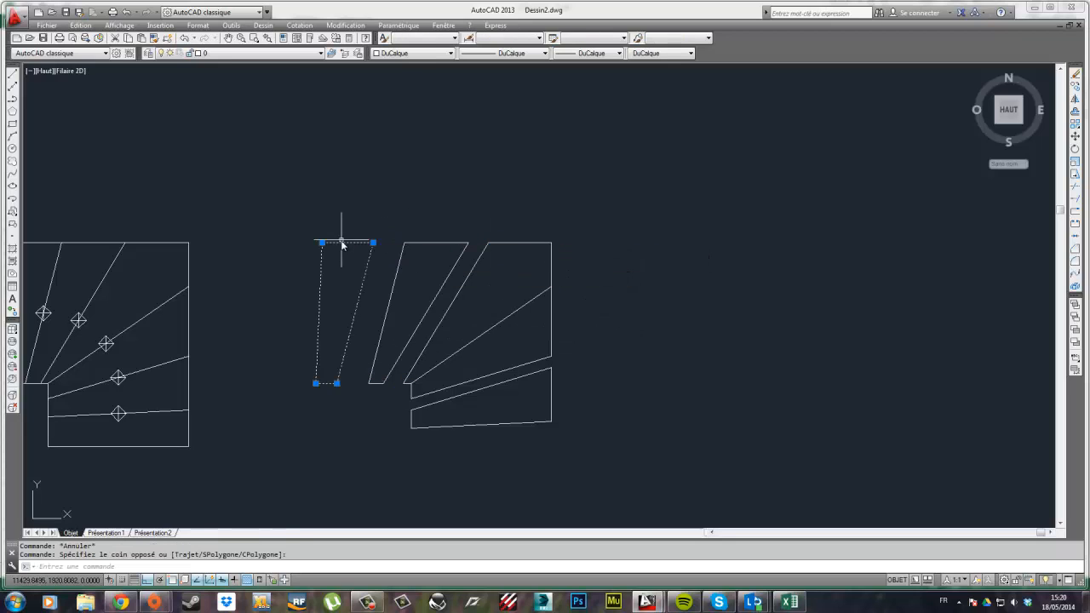
- Select the fifth tread to check that its outline is a single closed object
{"action": "key", "text": "Escape"}
{"action": "left_click", "coordinate": [585, 447]}
{"action": "left_click", "coordinate": [534, 406]}
{"action": "key", "text": "Escape"}
{"action": "middle_click_drag", "start_coordinate": [440, 364], "coordinate": [492, 390]}
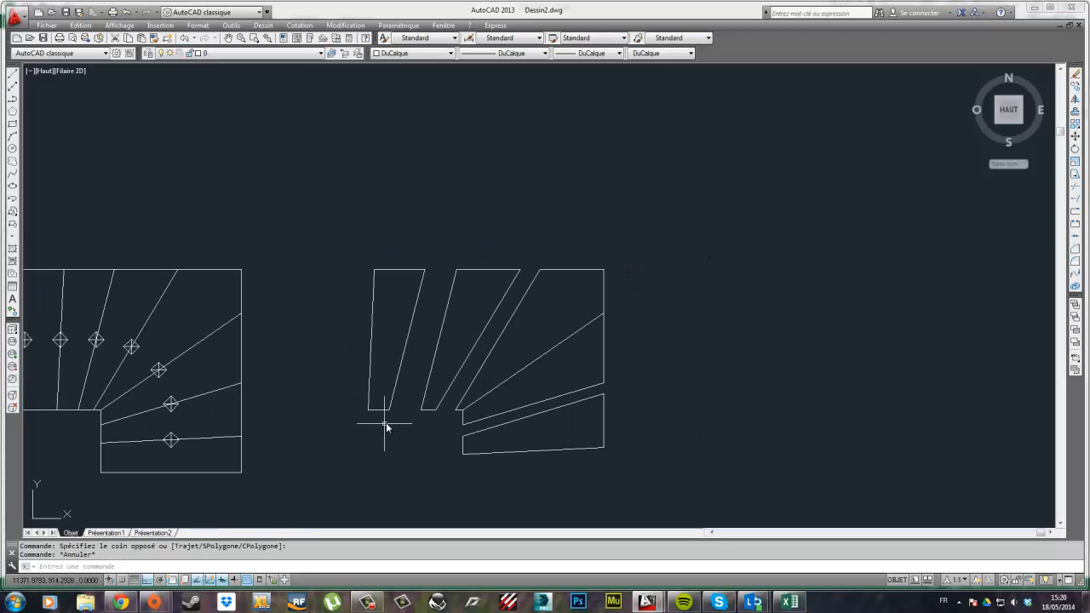
- Move the second tread right so its upper-right corner meets the upper-left corner of the corner tread
{"action": "left_click", "coordinate": [437, 425]}
{"action": "left_click", "coordinate": [415, 396]}
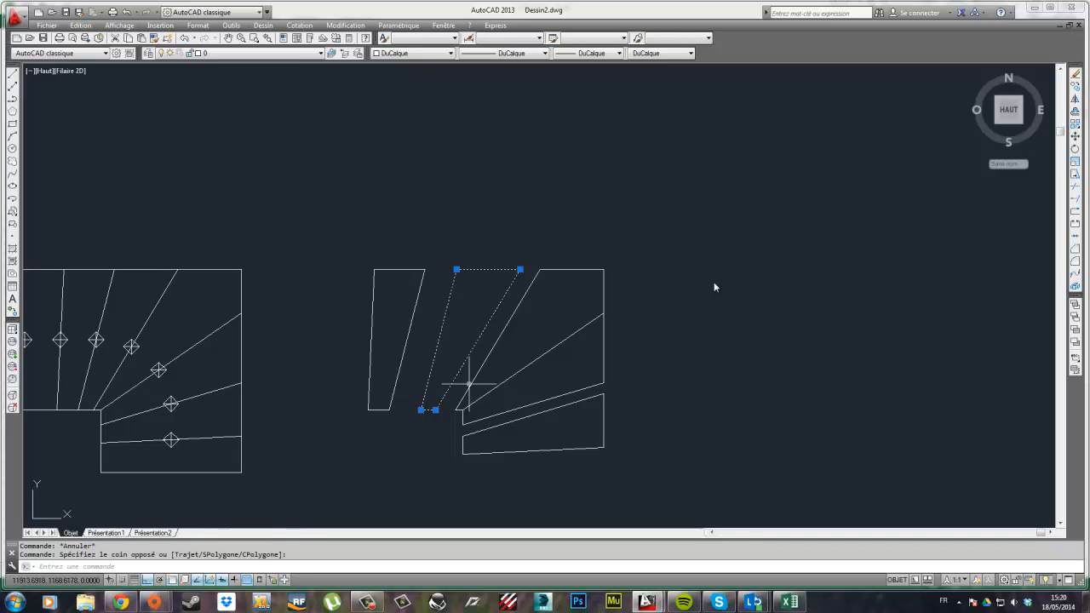
{"action": "left_click", "coordinate": [1074, 137]}
{"action": "left_click", "coordinate": [520, 269]}
{"action": "left_click", "coordinate": [538, 269]}
{"action": "key", "text": "Escape"}
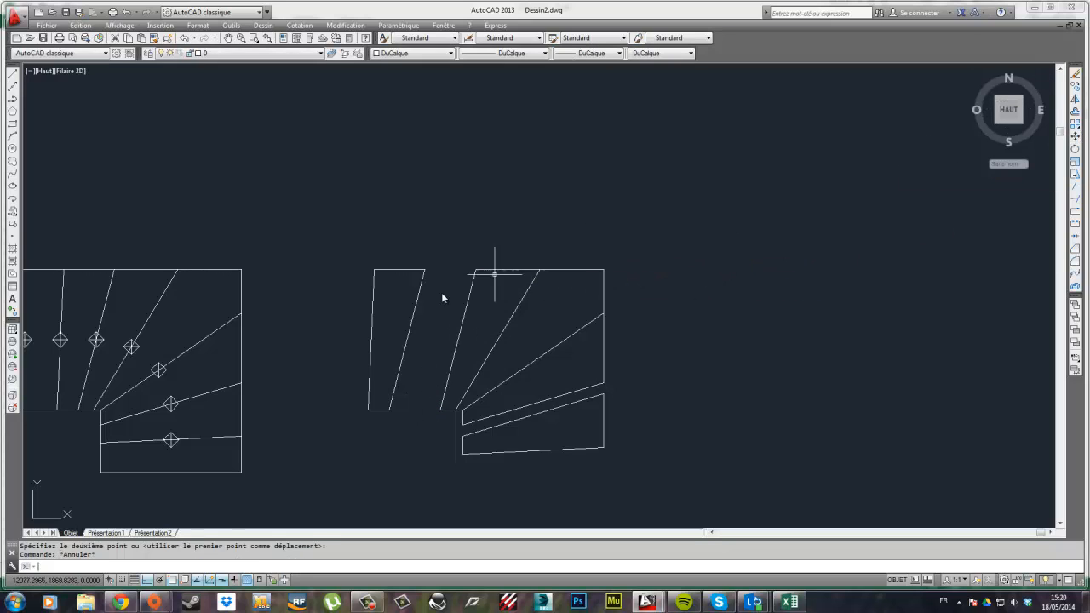
- Move the first tread right so its upper-right corner meets the second tread's upper-left corner
{"action": "left_click", "coordinate": [435, 304]}
{"action": "left_click", "coordinate": [404, 322]}
{"action": "left_click", "coordinate": [1074, 136]}
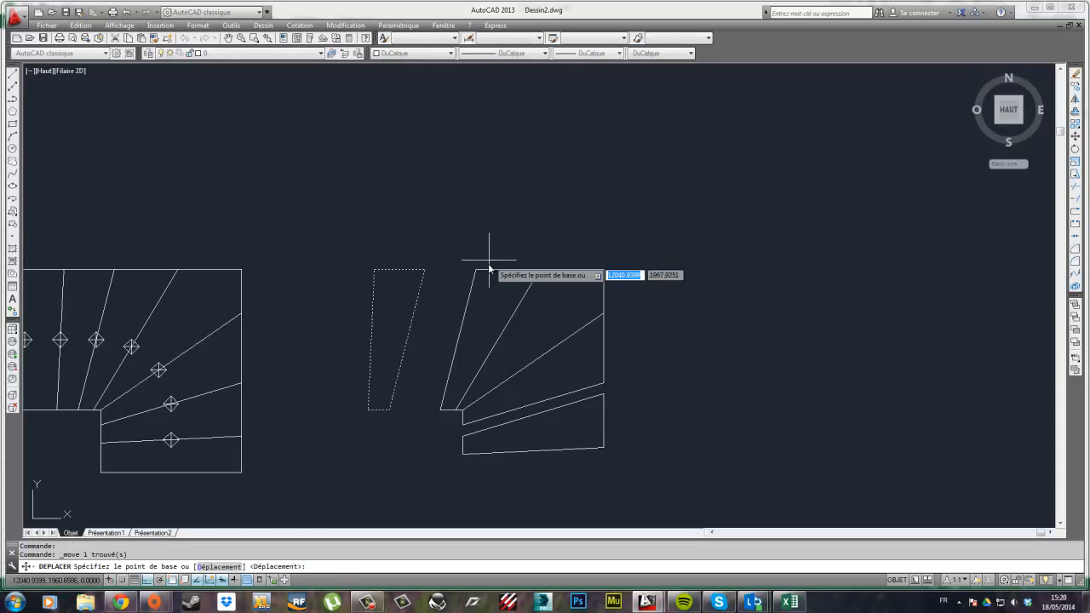
{"action": "left_click", "coordinate": [425, 269]}
{"action": "left_click", "coordinate": [474, 269]}
{"action": "key", "text": "Escape"}
- Move the fifth tread up so its upper-right corner meets the fourth tread's lower-right corner
{"action": "left_click", "coordinate": [639, 496]}
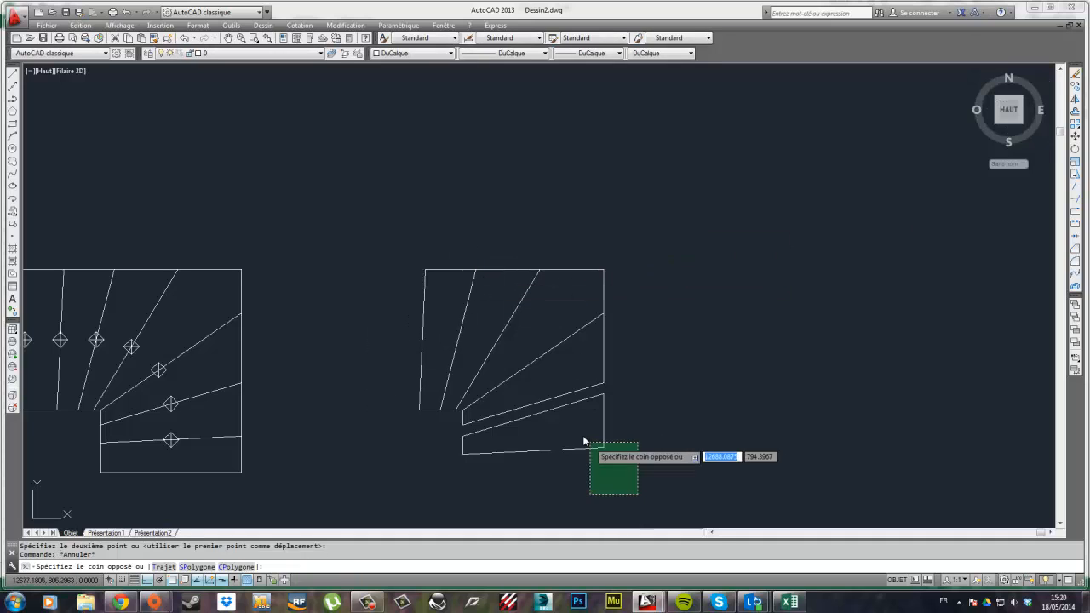
{"action": "left_click", "coordinate": [589, 438]}
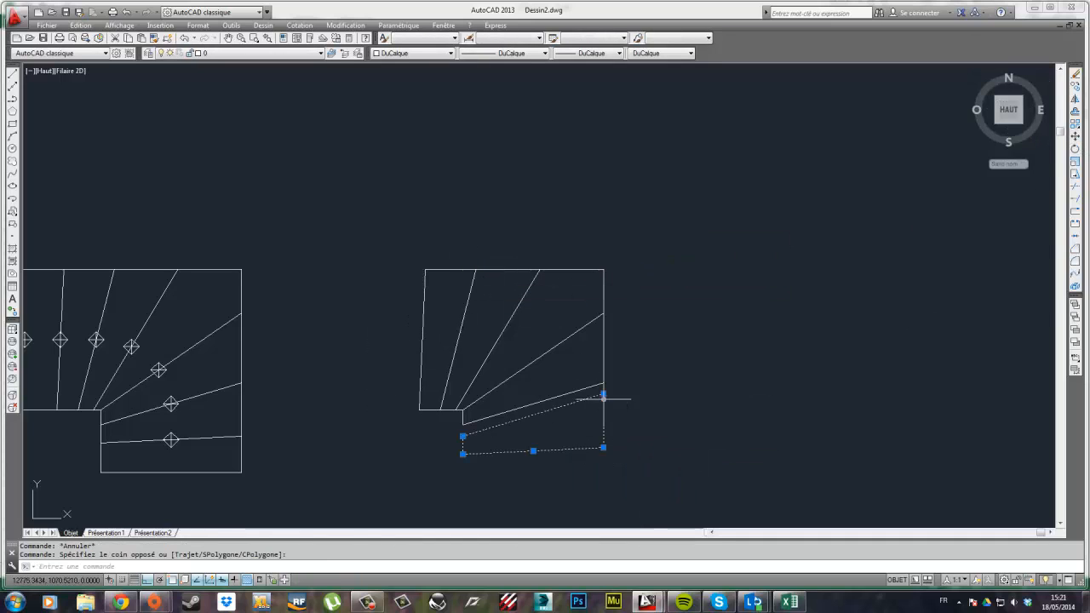
{"action": "left_click", "coordinate": [1075, 136]}
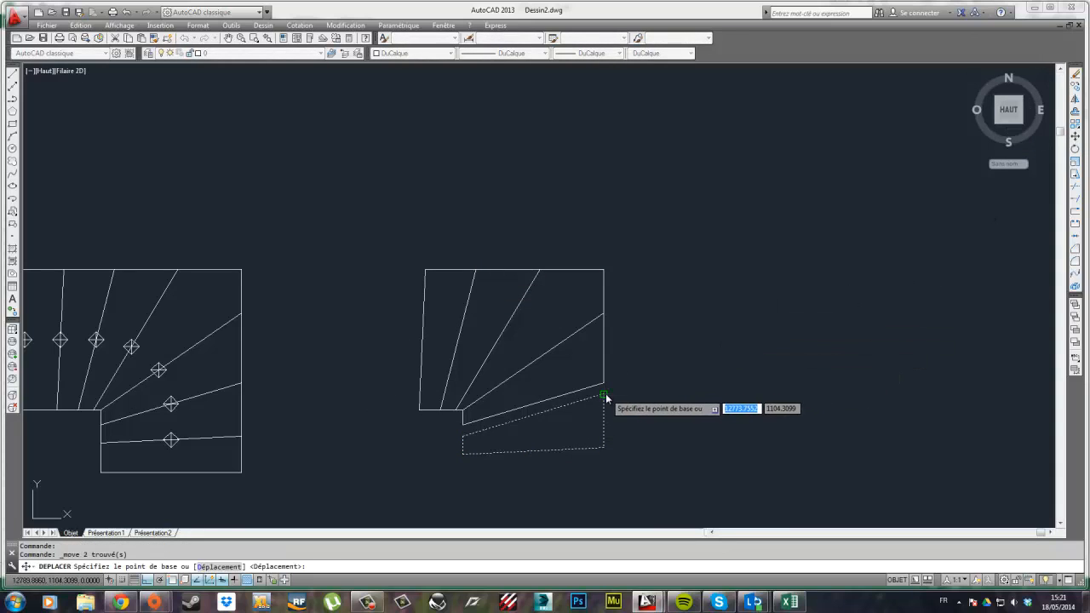
{"action": "left_click", "coordinate": [603, 393]}
{"action": "key", "text": "Escape"}
{"action": "scroll", "coordinate": [604, 390], "scroll_direction": "down", "scroll_amount": 4}
{"action": "scroll", "coordinate": [630, 365], "scroll_direction": "up", "scroll_amount": 3}
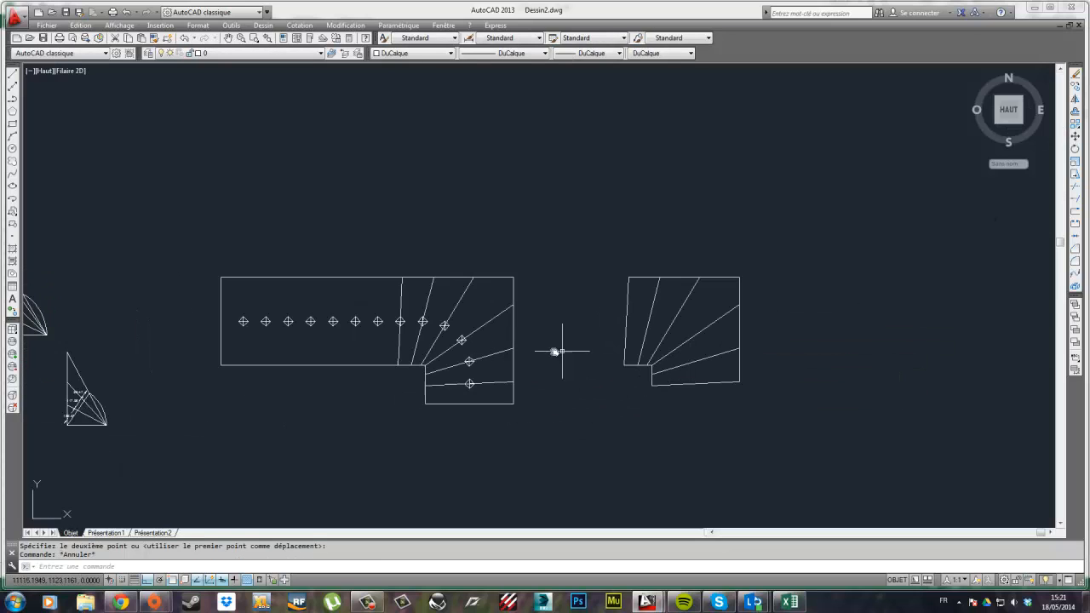
- Delete the six old winder lines from the original staircase plan, keeping the outline and the walking-line markers
{"action": "left_click", "coordinate": [490, 389]}
{"action": "key", "text": "Escape"}
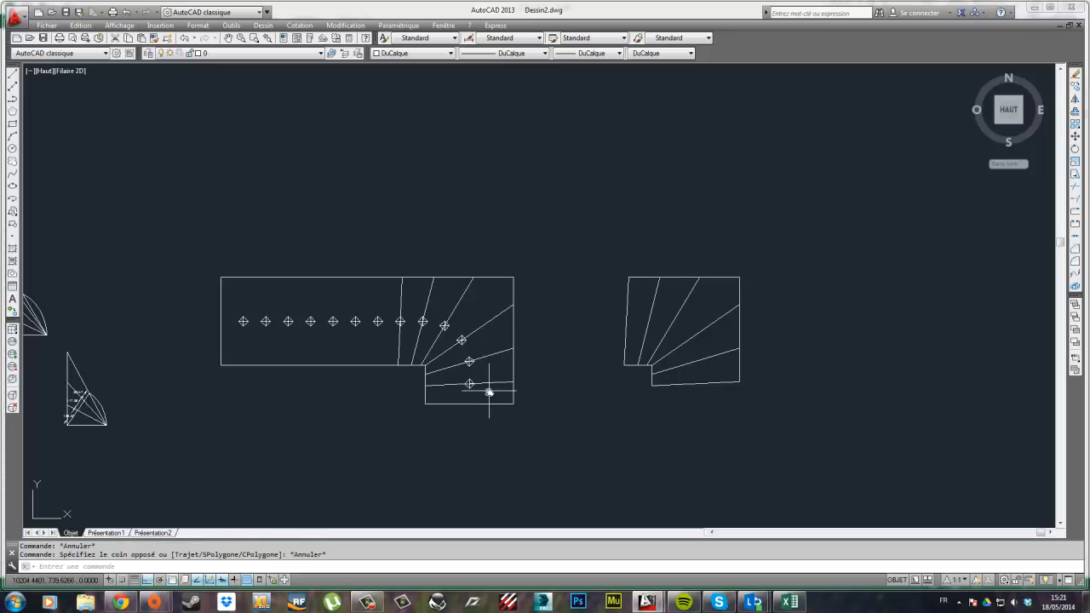
{"action": "left_click", "coordinate": [490, 391]}
{"action": "left_click", "coordinate": [480, 310]}
{"action": "left_click", "coordinate": [478, 294]}
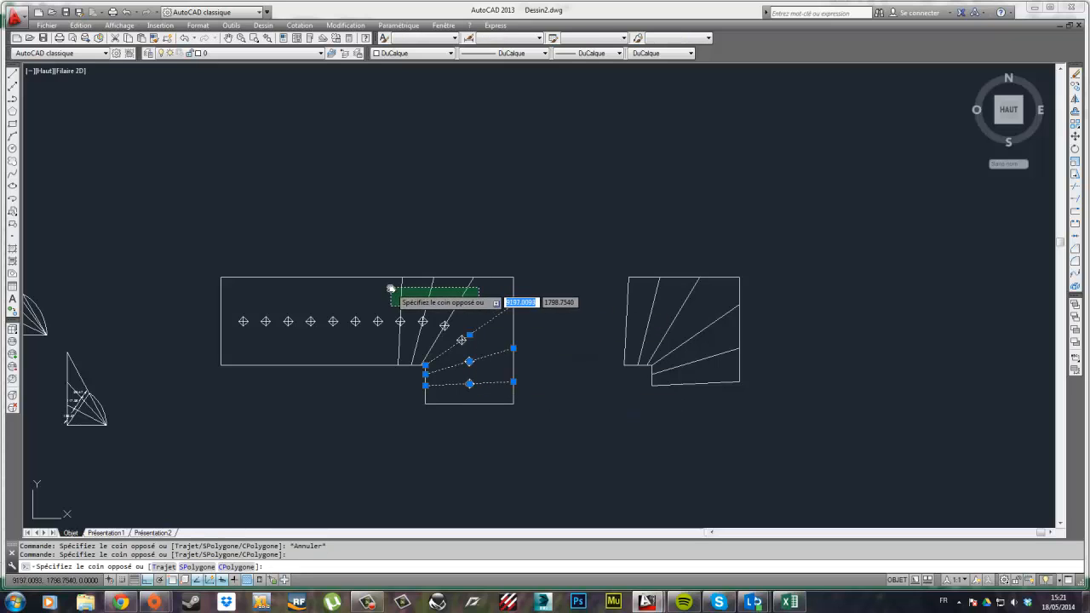
{"action": "left_click", "coordinate": [411, 285]}
{"action": "key", "text": "Delete"}
- Move the assembled winding treads onto the original staircase plan, matching their inner corner to the plan's inner corner
{"action": "left_click", "coordinate": [830, 449]}
{"action": "left_click", "coordinate": [607, 231]}
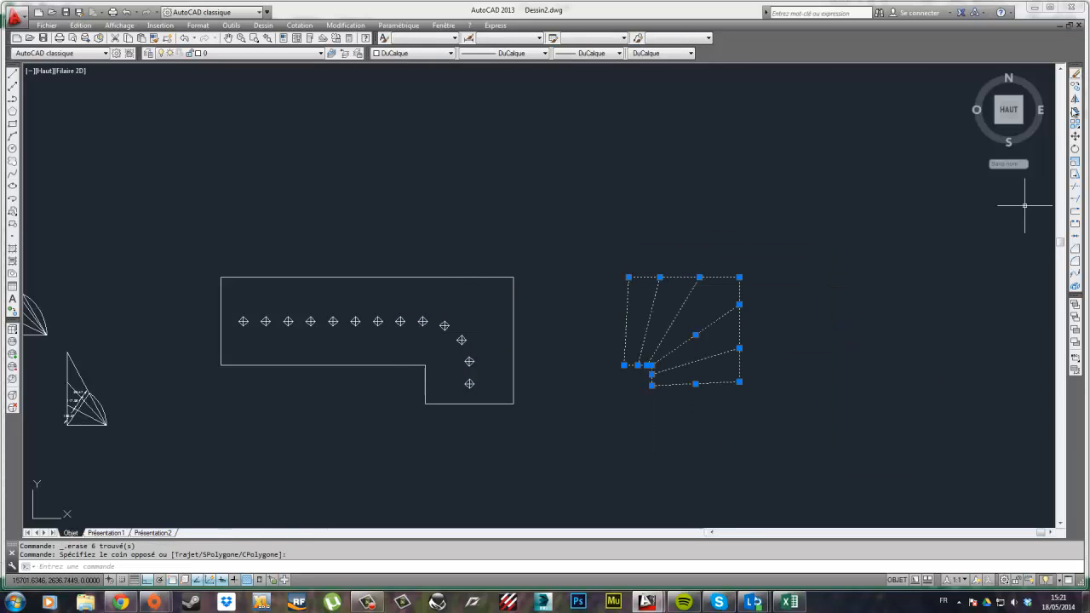
{"action": "left_click", "coordinate": [1076, 142]}
{"action": "scroll", "coordinate": [653, 373], "scroll_direction": "up", "scroll_amount": 5}
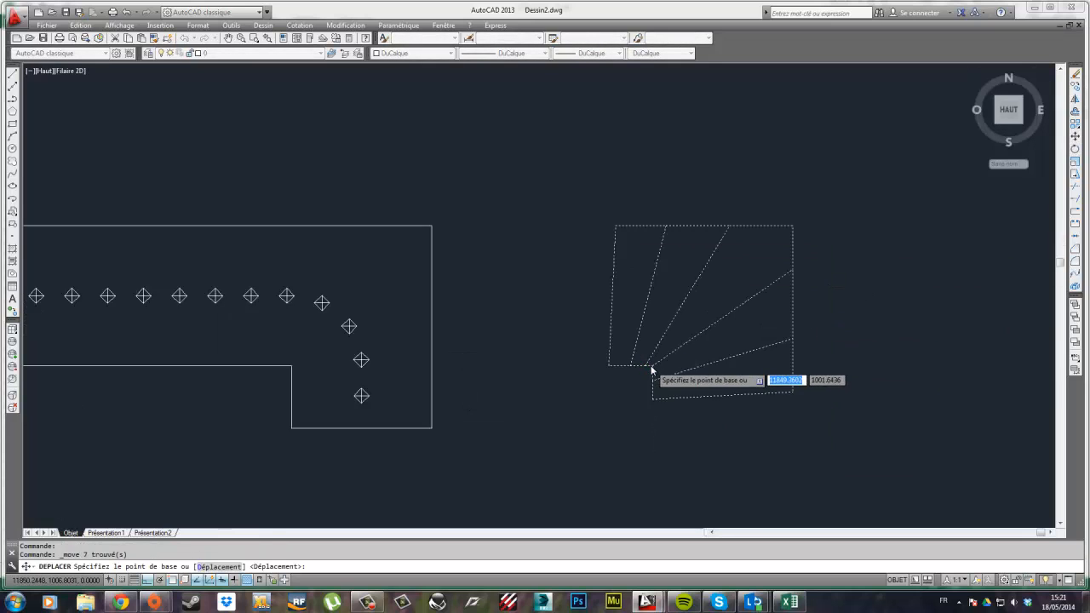
{"action": "left_click", "coordinate": [656, 372]}
{"action": "scroll", "coordinate": [406, 404], "scroll_direction": "down", "scroll_amount": 5}
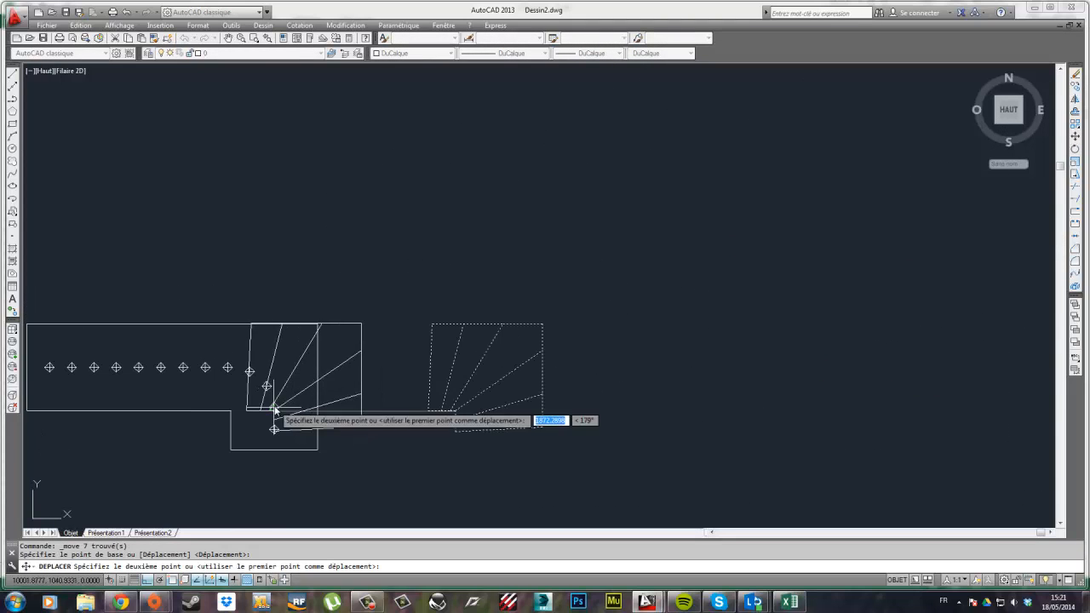
{"action": "scroll", "coordinate": [256, 417], "scroll_direction": "up", "scroll_amount": 4}
{"action": "left_click", "coordinate": [159, 412]}
{"action": "key", "text": "Escape"}
{"action": "middle_click_drag", "start_coordinate": [159, 412], "coordinate": [593, 378]}
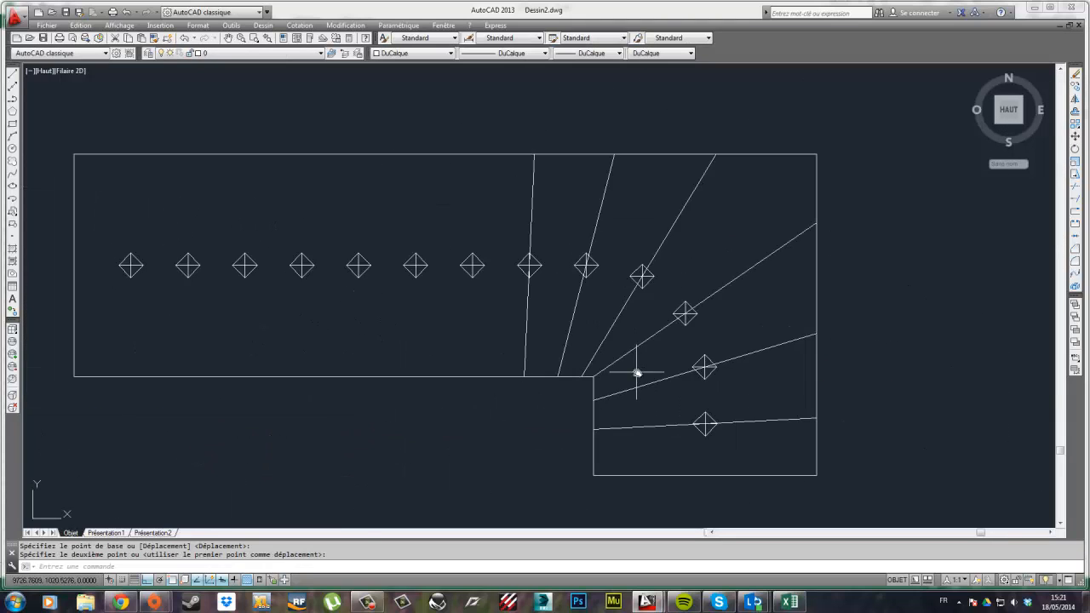
{"action": "scroll", "coordinate": [562, 340], "scroll_direction": "down", "scroll_amount": 2}
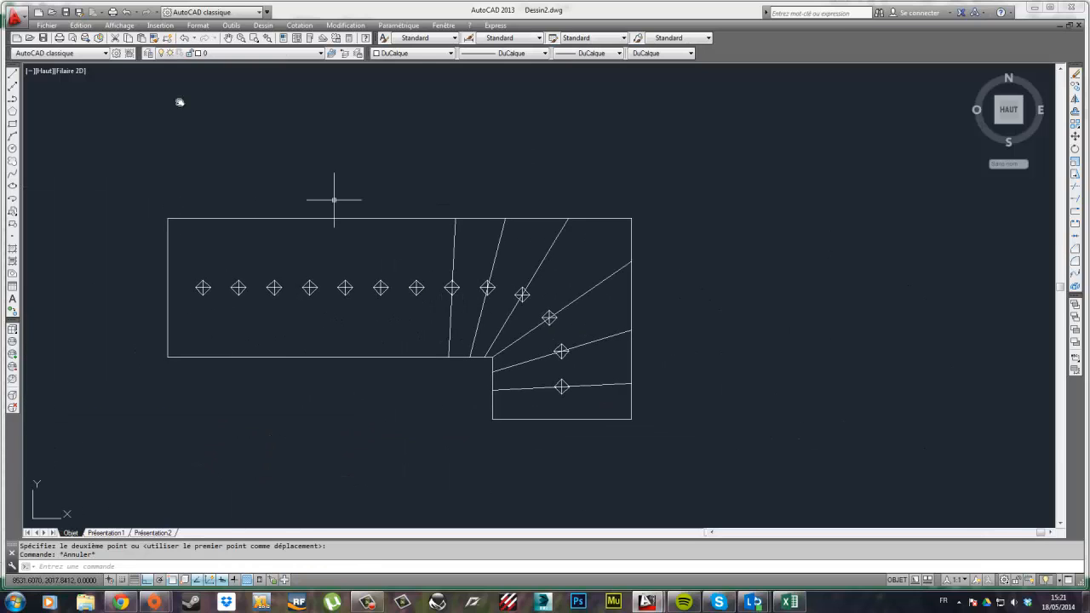
- Draw a vertical line from the walking-line marker just left of the first winder line up past the plan's upper edge
{"action": "left_click", "coordinate": [13, 75]}
{"action": "scroll", "coordinate": [426, 294], "scroll_direction": "up", "scroll_amount": 2}
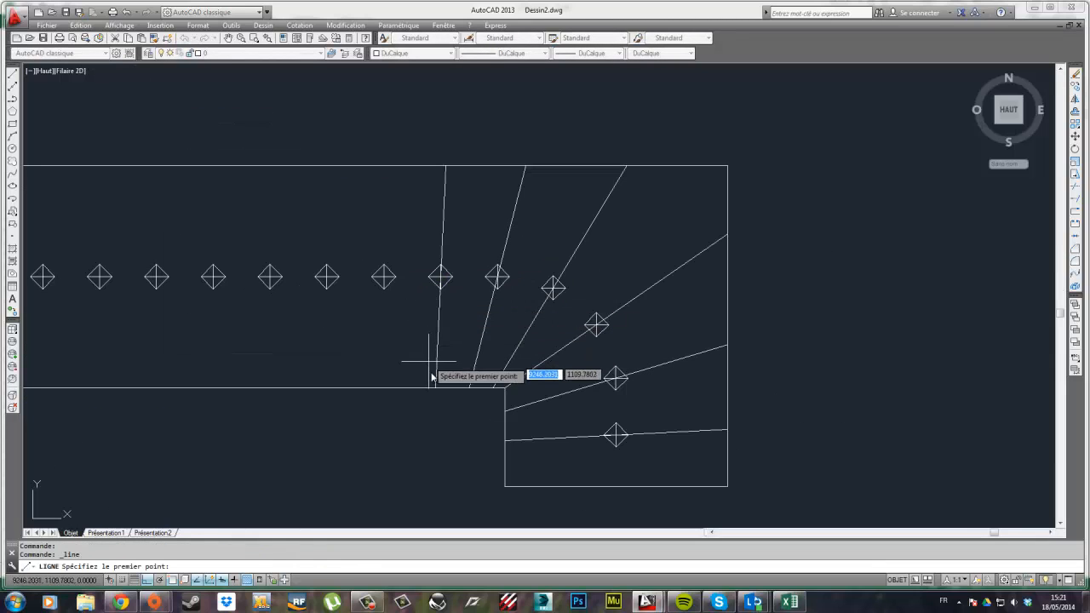
{"action": "scroll", "coordinate": [383, 277], "scroll_direction": "up", "scroll_amount": 4}
{"action": "left_click", "coordinate": [387, 274]}
{"action": "scroll", "coordinate": [388, 229], "scroll_direction": "down", "scroll_amount": 2}
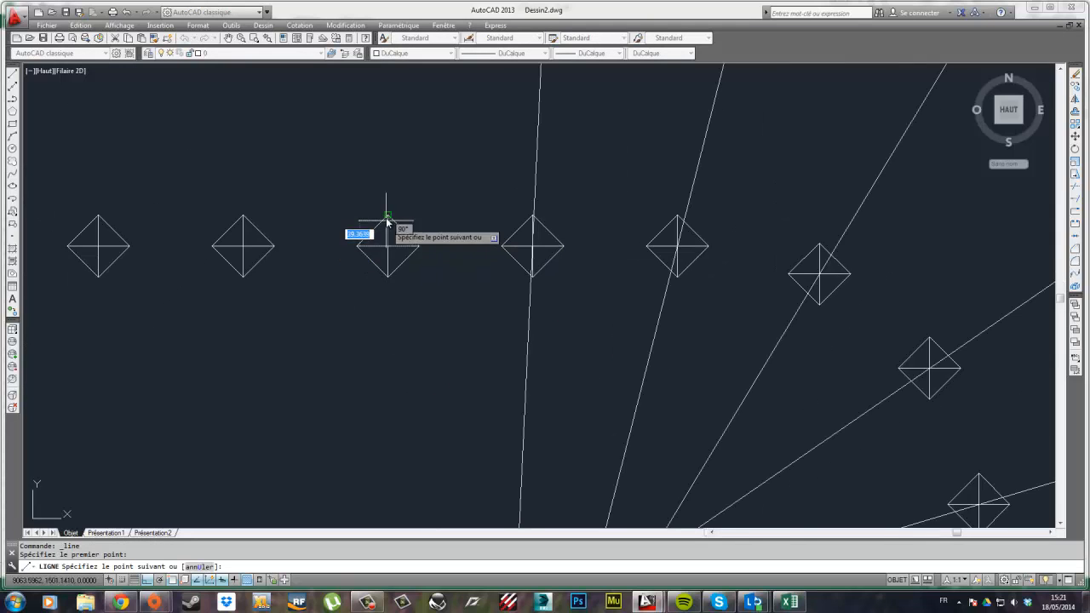
{"action": "mouse_move", "coordinate": [392, 89]}
{"action": "middle_mouse_down"}
{"action": "mouse_move", "coordinate": [391, 211]}
{"action": "mouse_move", "coordinate": [389, 188]}
{"action": "middle_mouse_up"}
{"action": "left_click", "coordinate": [389, 138]}
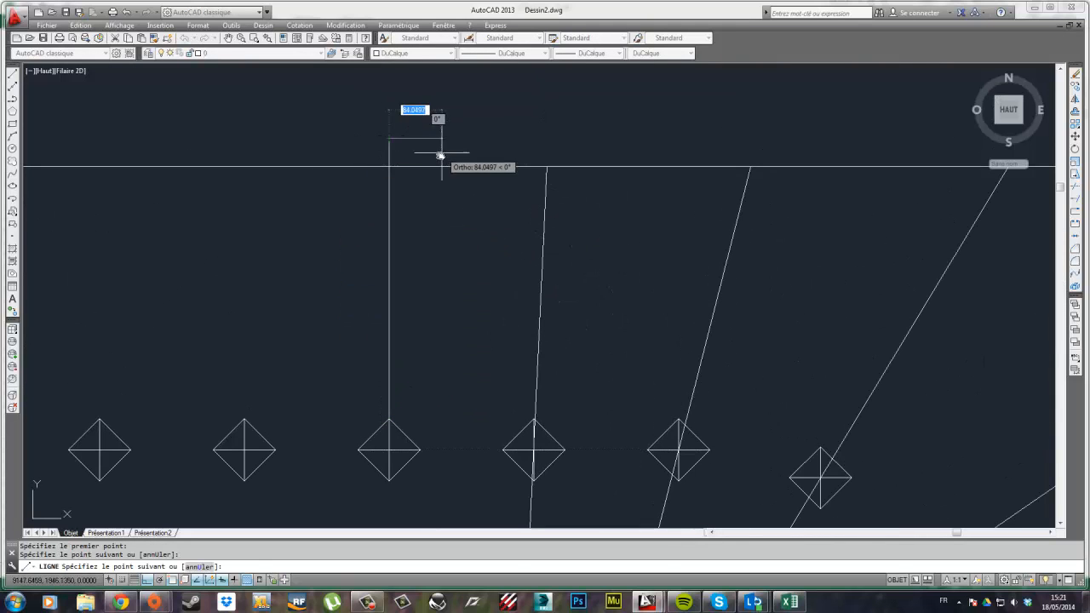
{"action": "key", "text": "Escape"}
- Stretch the vertical line's lower end straight down past the plan's lower edge
{"action": "left_click_drag", "start_coordinate": [428, 326], "coordinate": [375, 315]}
{"action": "middle_click_drag", "start_coordinate": [398, 310], "coordinate": [438, 100]}
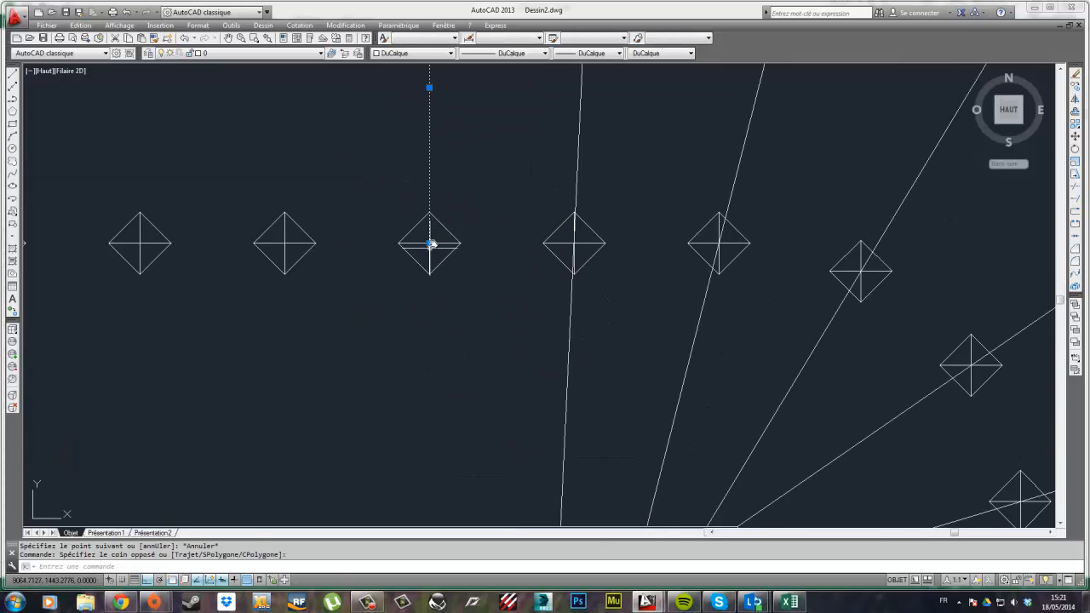
{"action": "key", "text": "Escape"}
{"action": "key", "text": "Escape"}
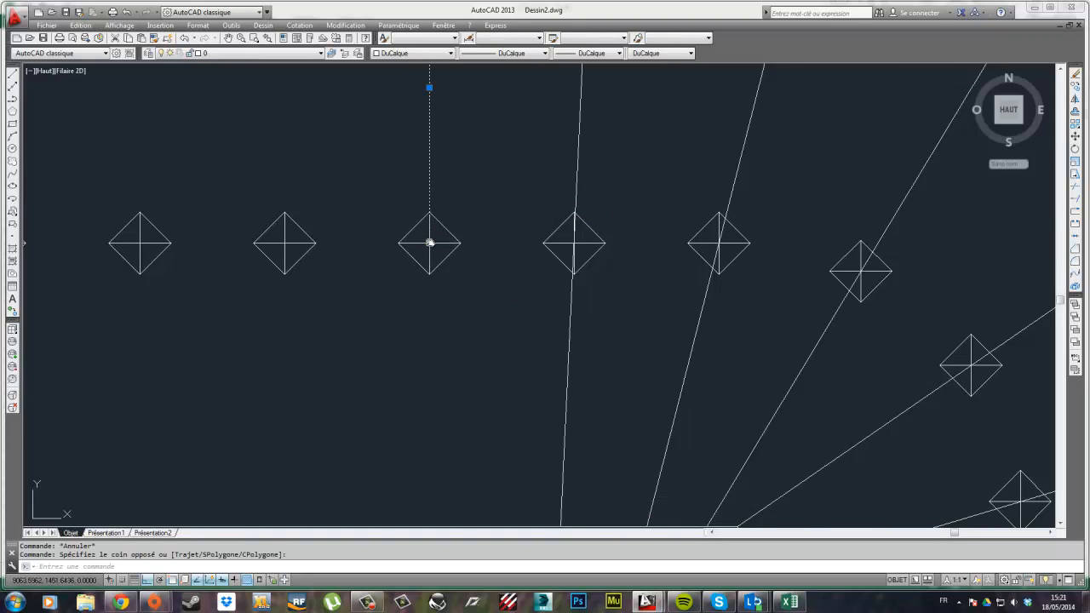
{"action": "left_click", "coordinate": [429, 242]}
{"action": "scroll", "coordinate": [434, 337], "scroll_direction": "down", "scroll_amount": 5}
{"action": "middle_click_drag", "start_coordinate": [432, 341], "coordinate": [436, 267]}
{"action": "left_click", "coordinate": [440, 364]}
{"action": "key", "text": "Escape"}
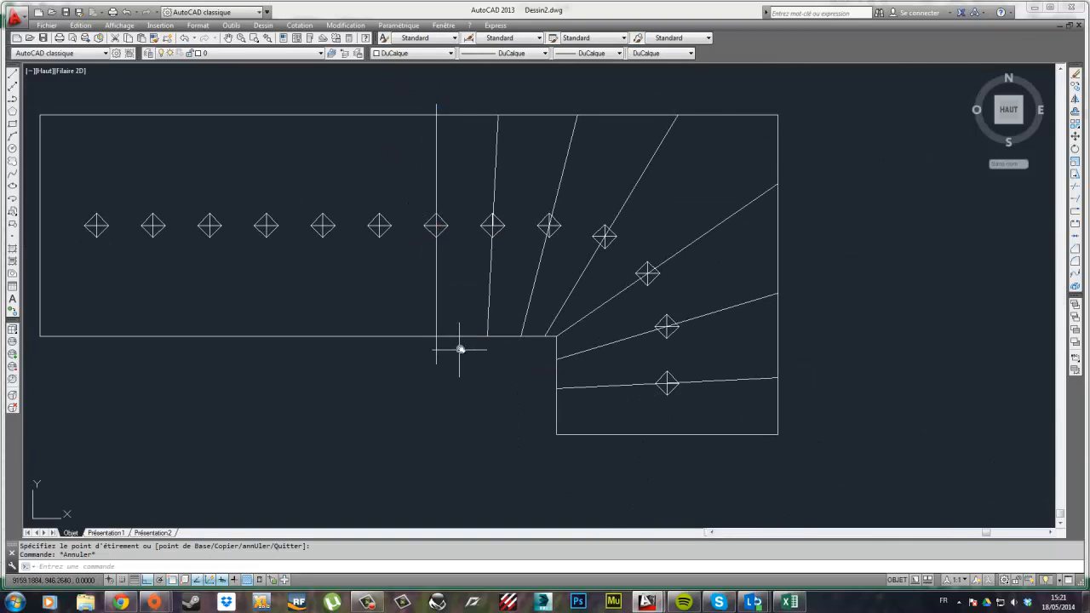
{"action": "scroll", "coordinate": [459, 349], "scroll_direction": "up", "scroll_amount": 2}
{"action": "left_click", "coordinate": [12, 75]}
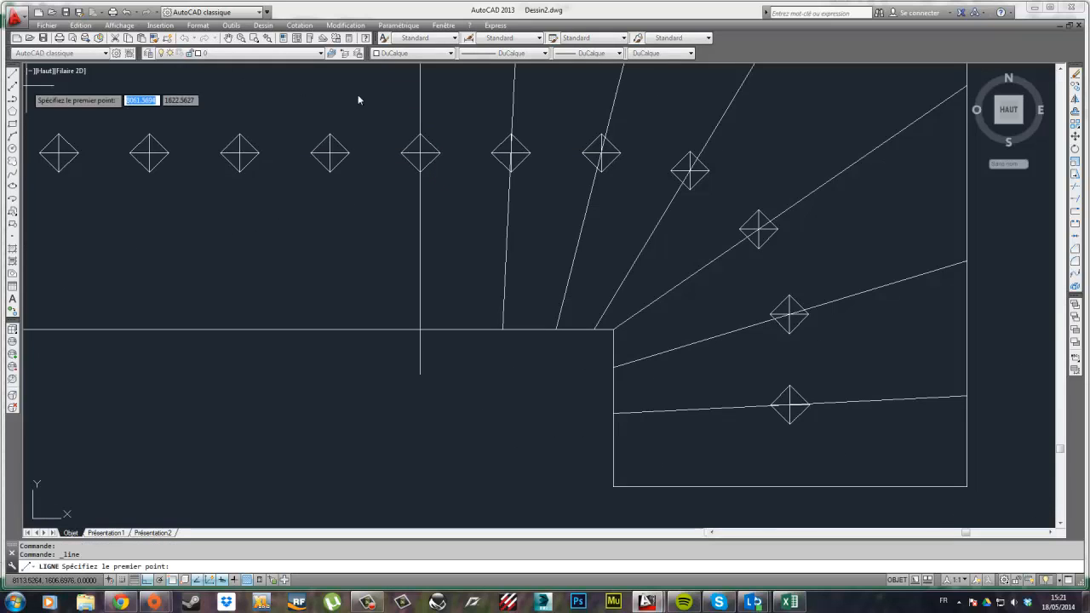
{"action": "middle_click_drag", "start_coordinate": [471, 118], "coordinate": [418, 227]}
{"action": "key", "text": "Escape"}
{"action": "scroll", "coordinate": [417, 137], "scroll_direction": "down", "scroll_amount": 2}
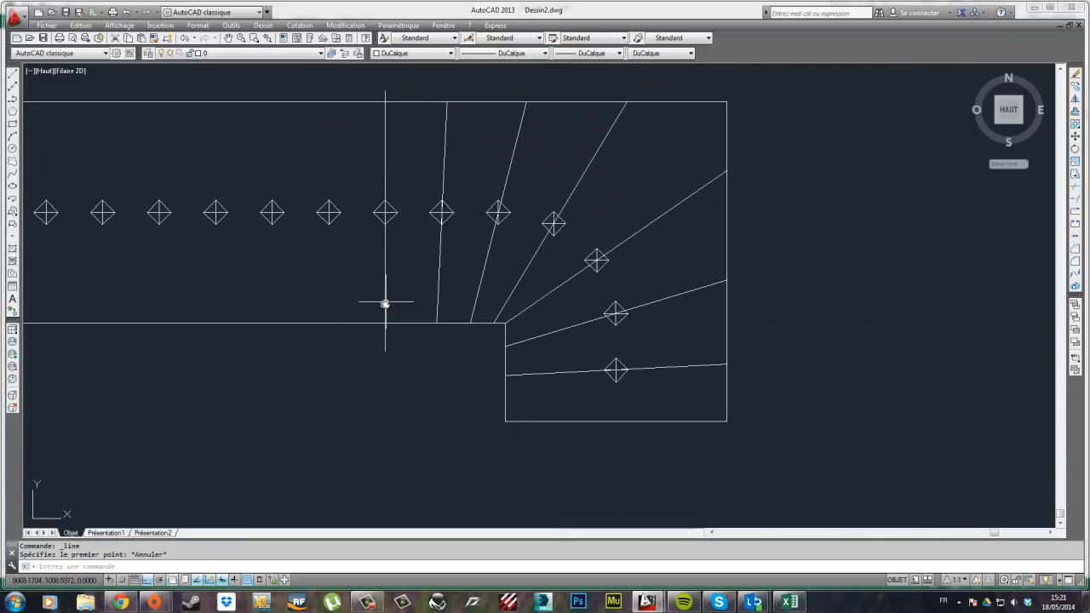
{"action": "left_click", "coordinate": [325, 337]}
{"action": "key", "text": "Escape"}
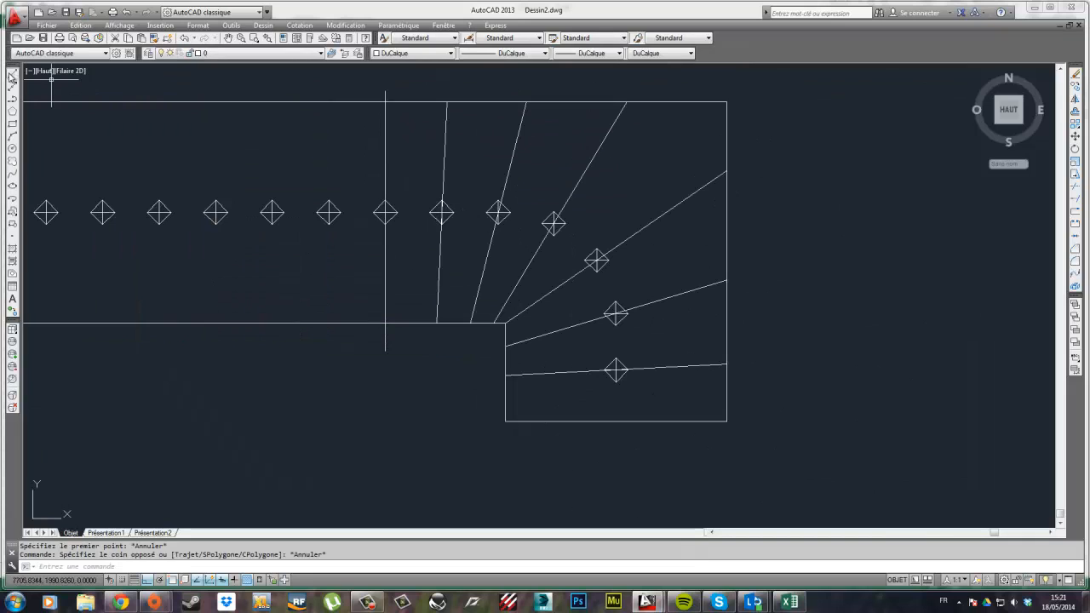
- Draw the new tread's upper edge from the vertical line to the first winder line, its slanted side down, and its lower edge back
{"action": "left_click", "coordinate": [12, 75]}
{"action": "left_click", "coordinate": [386, 101]}
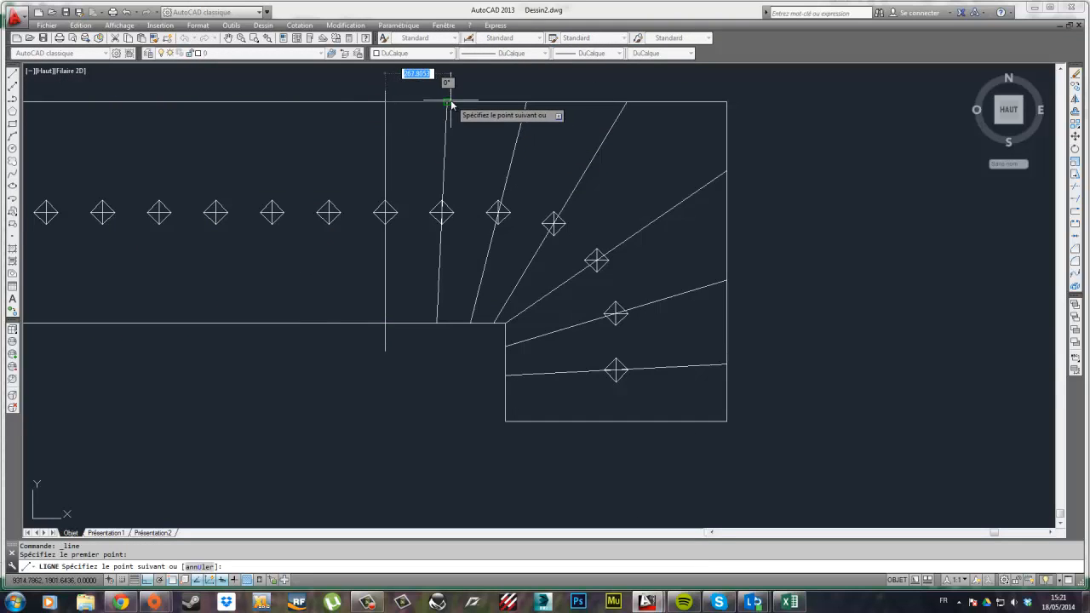
{"action": "left_click", "coordinate": [447, 101]}
{"action": "left_click", "coordinate": [437, 323]}
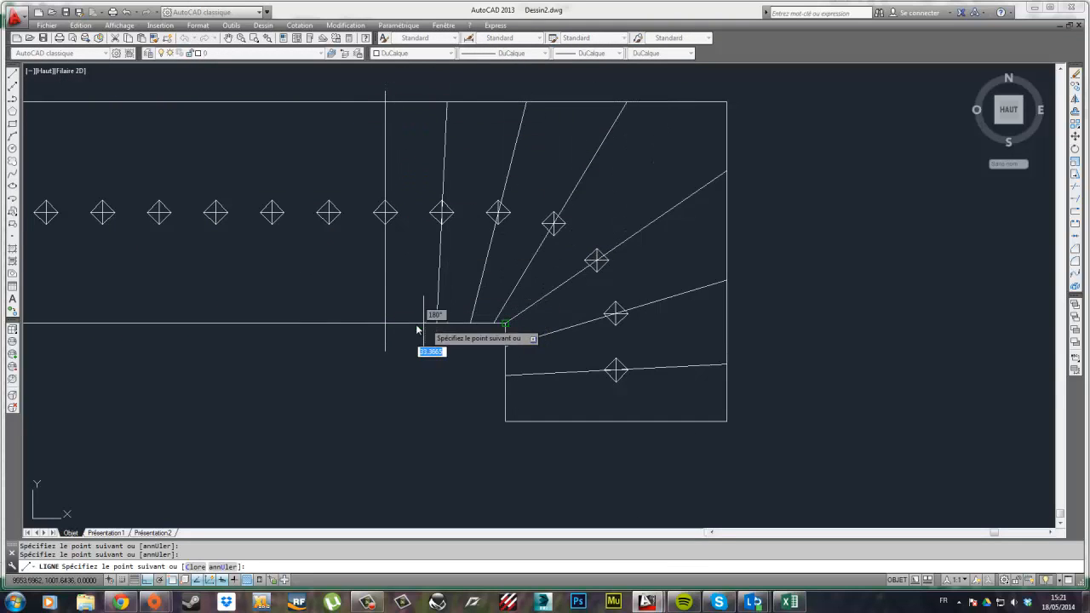
{"action": "key", "text": "Escape"}
- Trim the vertical line's overhanging ends at the plan's upper and lower edges
{"action": "left_click", "coordinate": [430, 367]}
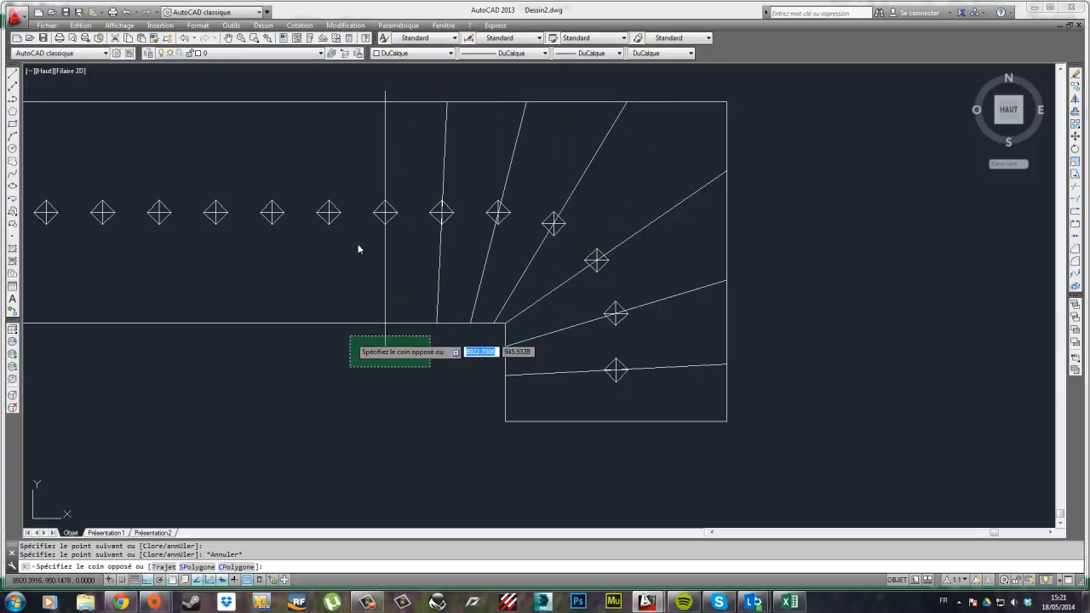
{"action": "left_click", "coordinate": [334, 77]}
{"action": "left_click", "coordinate": [1074, 196]}
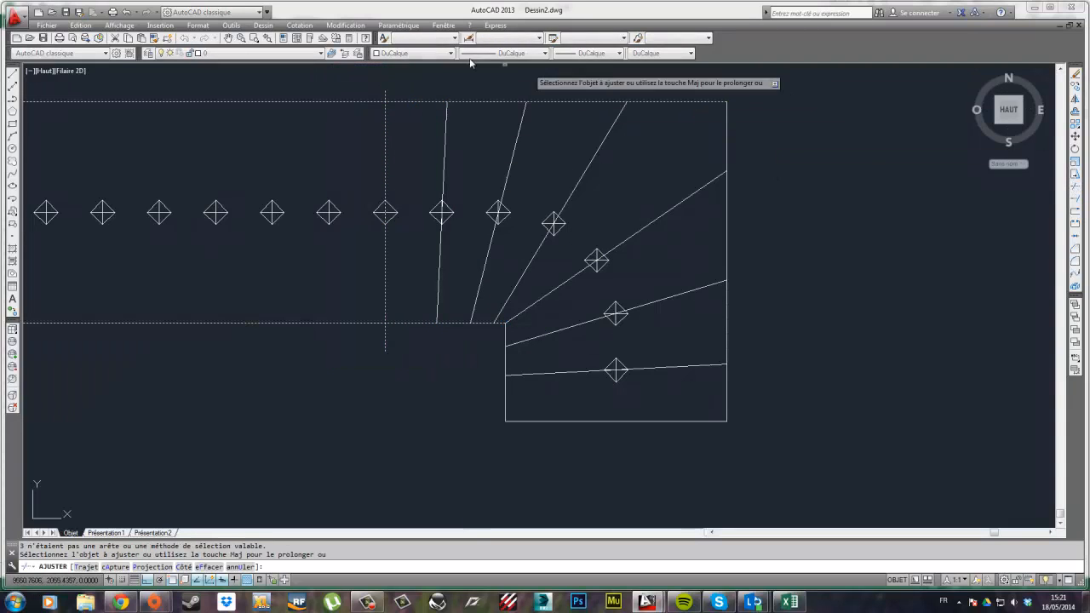
{"action": "left_click", "coordinate": [386, 341]}
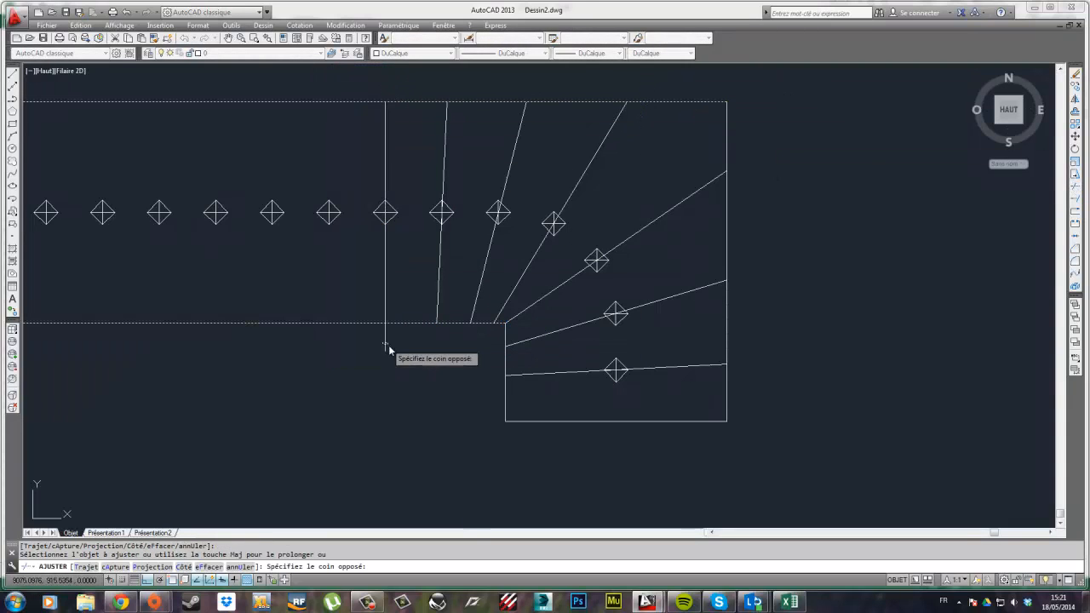
{"action": "key", "text": "Escape"}
{"action": "scroll", "coordinate": [418, 257], "scroll_direction": "down", "scroll_amount": 2}
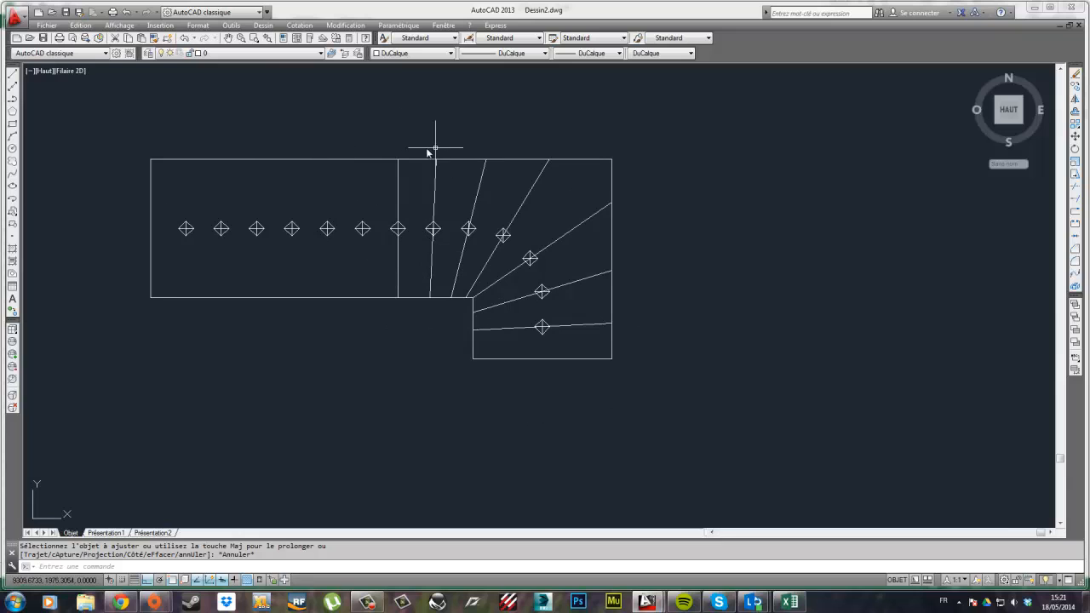
- Convert the four boundary lines of the new tread beside the first winder line into a region
{"action": "left_click", "coordinate": [390, 145]}
{"action": "left_click", "coordinate": [443, 330]}
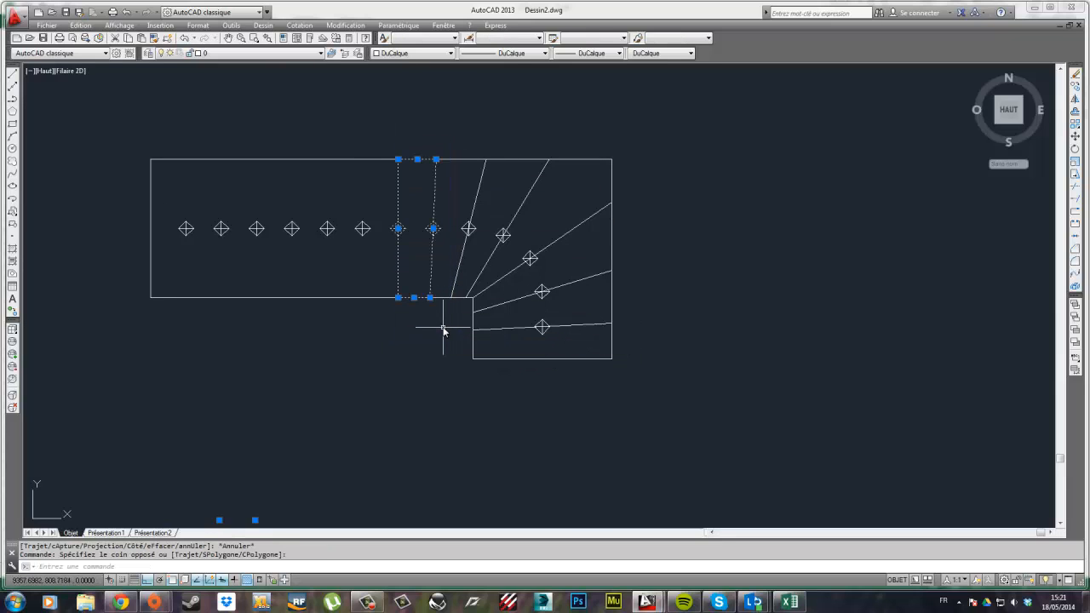
{"action": "left_click", "coordinate": [264, 26]}
{"action": "left_click", "coordinate": [278, 326]}
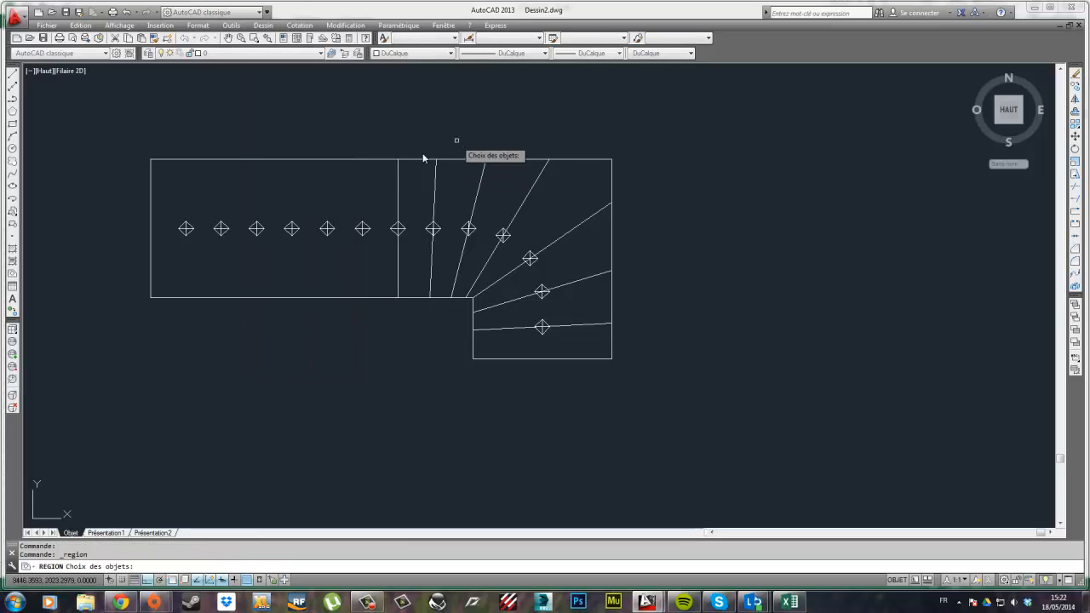
{"action": "left_click", "coordinate": [411, 159]}
{"action": "left_click", "coordinate": [399, 174]}
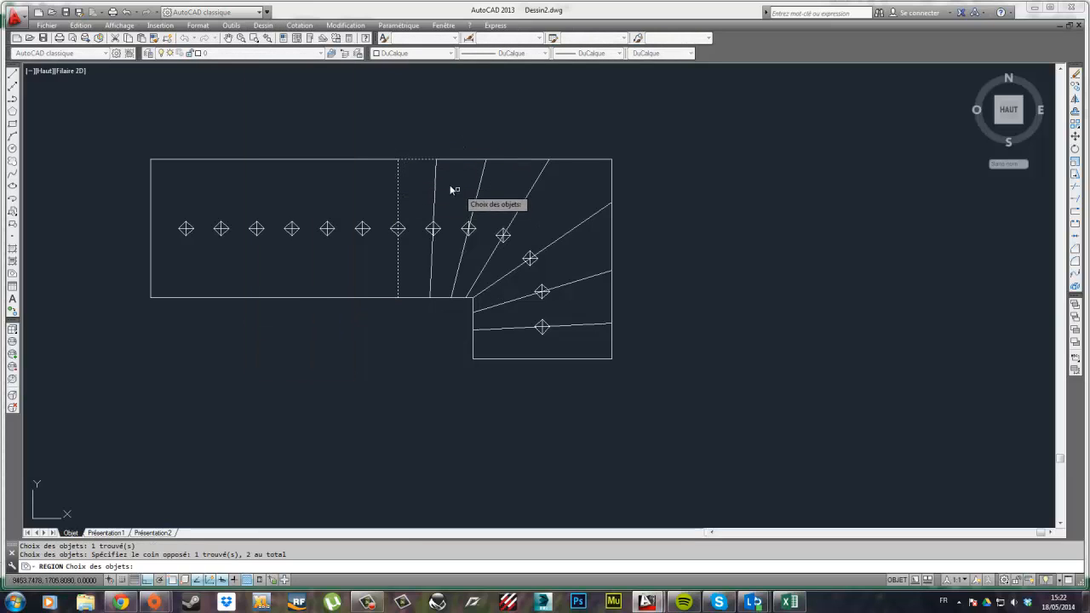
{"action": "left_click", "coordinate": [435, 175]}
{"action": "left_click", "coordinate": [409, 298]}
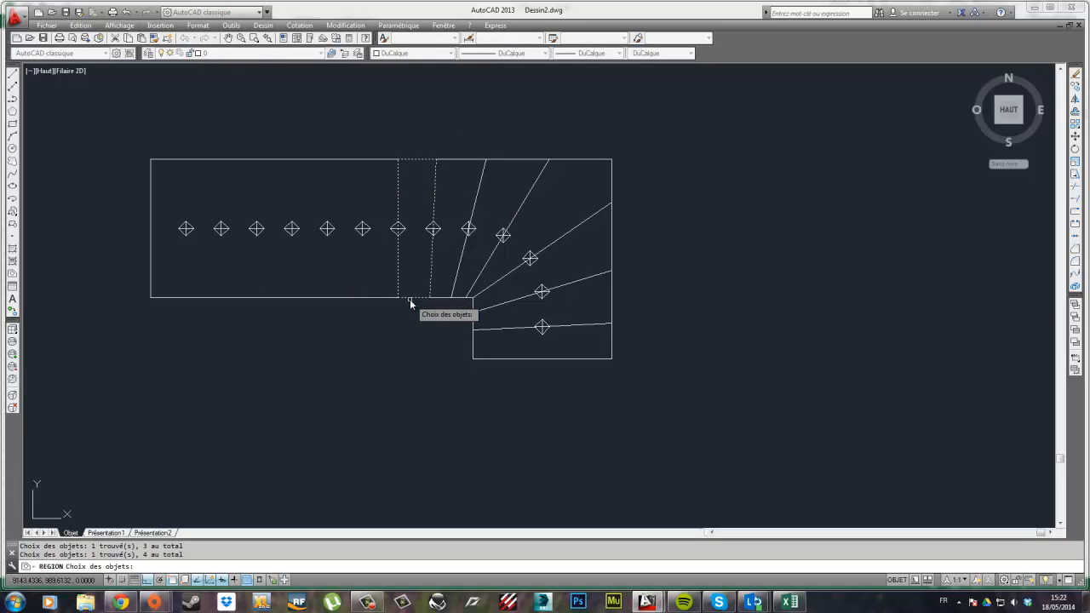
{"action": "key", "text": "Return"}
{"action": "left_click", "coordinate": [417, 304]}
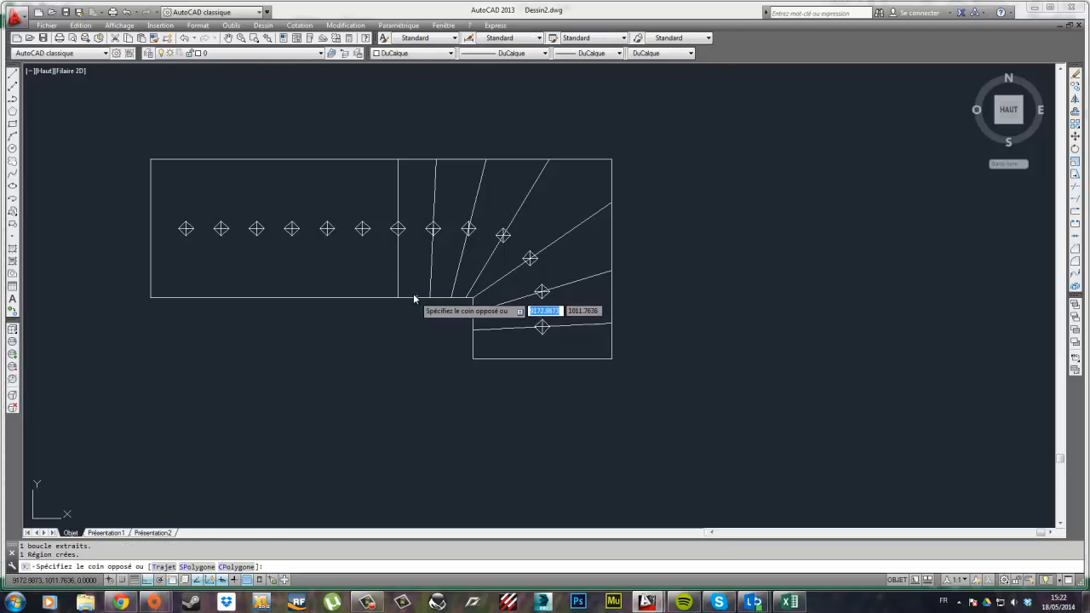
- Draw a rectangle from the upper end of the straight-flight vertical line with its opposite corner at -230,900
{"action": "key", "text": "Escape"}
{"action": "key", "text": "Escape"}
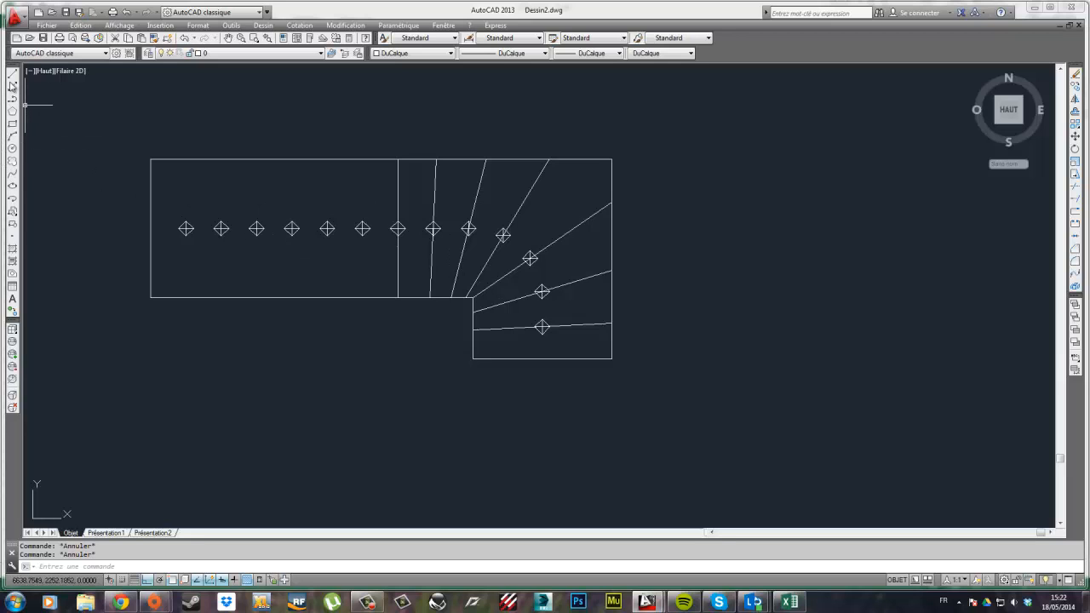
{"action": "left_click", "coordinate": [12, 125]}
{"action": "scroll", "coordinate": [354, 198], "scroll_direction": "up", "scroll_amount": 4}
{"action": "left_click", "coordinate": [466, 99]}
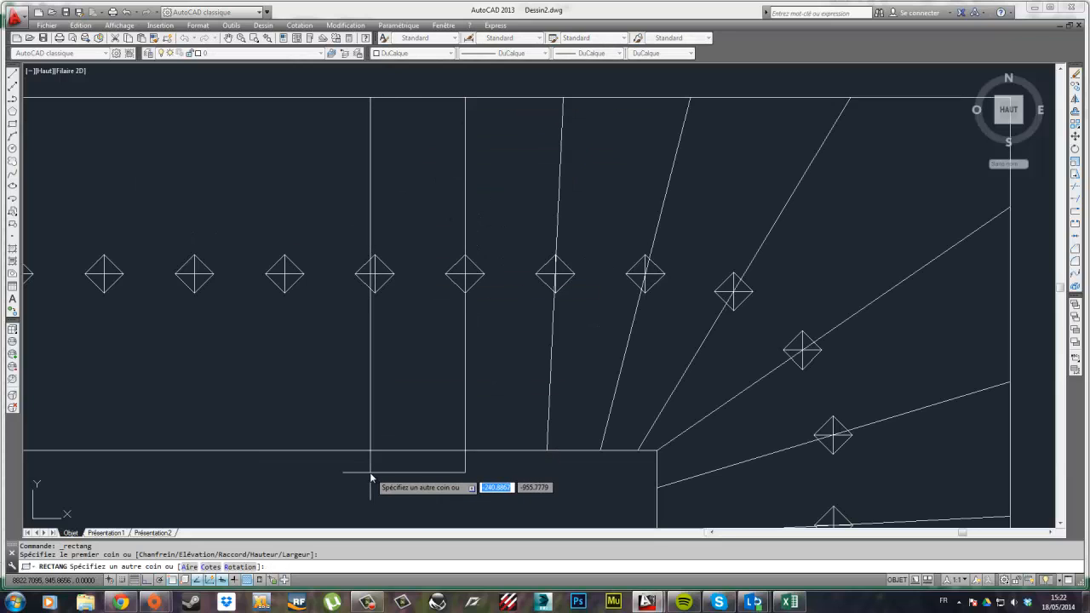
{"action": "type", "text": "-230,900"}
{"action": "key", "text": "Return"}
- Move the new rectangle down by its upper-right corner onto the upper end of the vertical line, inside the plan
{"action": "scroll", "coordinate": [430, 435], "scroll_direction": "down", "scroll_amount": 4}
{"action": "left_click", "coordinate": [459, 231]}
{"action": "left_click", "coordinate": [411, 221]}
{"action": "left_click", "coordinate": [1075, 136]}
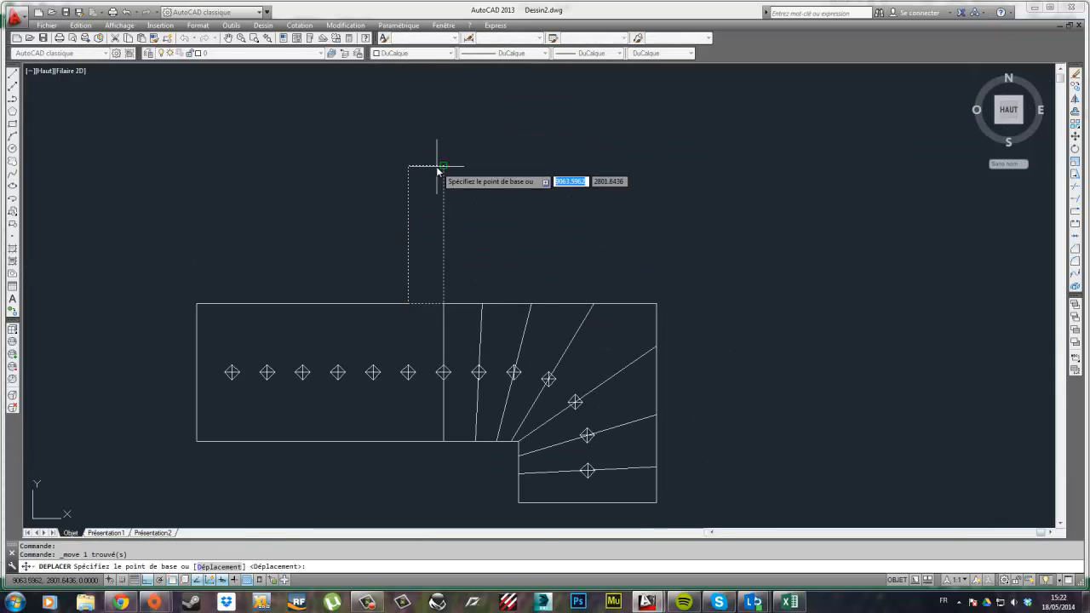
{"action": "left_click", "coordinate": [443, 166]}
{"action": "left_click", "coordinate": [444, 304]}
- Copy the tread rectangle six times side by side toward the plan's left end, spacing the copies one tread width apart
{"action": "left_click", "coordinate": [396, 327]}
{"action": "left_click", "coordinate": [1075, 86]}
{"action": "left_click", "coordinate": [444, 304]}
{"action": "left_click", "coordinate": [409, 304]}
{"action": "left_click", "coordinate": [373, 304]}
{"action": "left_click", "coordinate": [338, 304]}
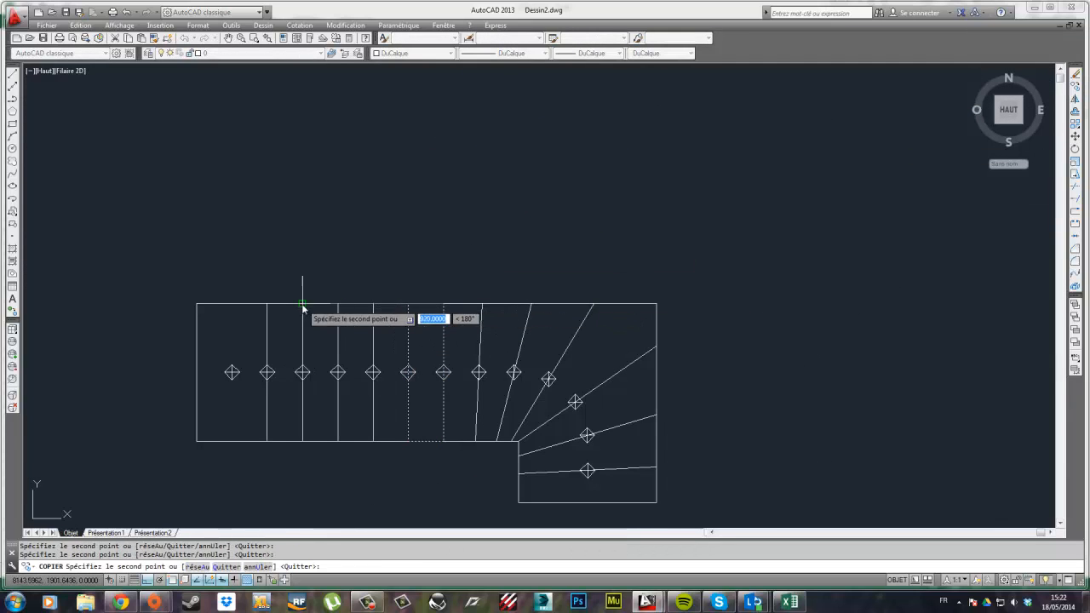
{"action": "left_click", "coordinate": [302, 304]}
{"action": "left_click", "coordinate": [267, 304]}
{"action": "left_click", "coordinate": [232, 304]}
{"action": "key", "text": "Escape"}
{"action": "left_click", "coordinate": [513, 439]}
{"action": "left_click", "coordinate": [498, 437]}
{"action": "key", "text": "Escape"}
- Draw four lines around the end tread, between the last slanted line and the short flight's lower edge
{"action": "scroll", "coordinate": [452, 447], "scroll_direction": "up", "scroll_amount": 2}
{"action": "middle_click_drag", "start_coordinate": [452, 447], "coordinate": [290, 294]}
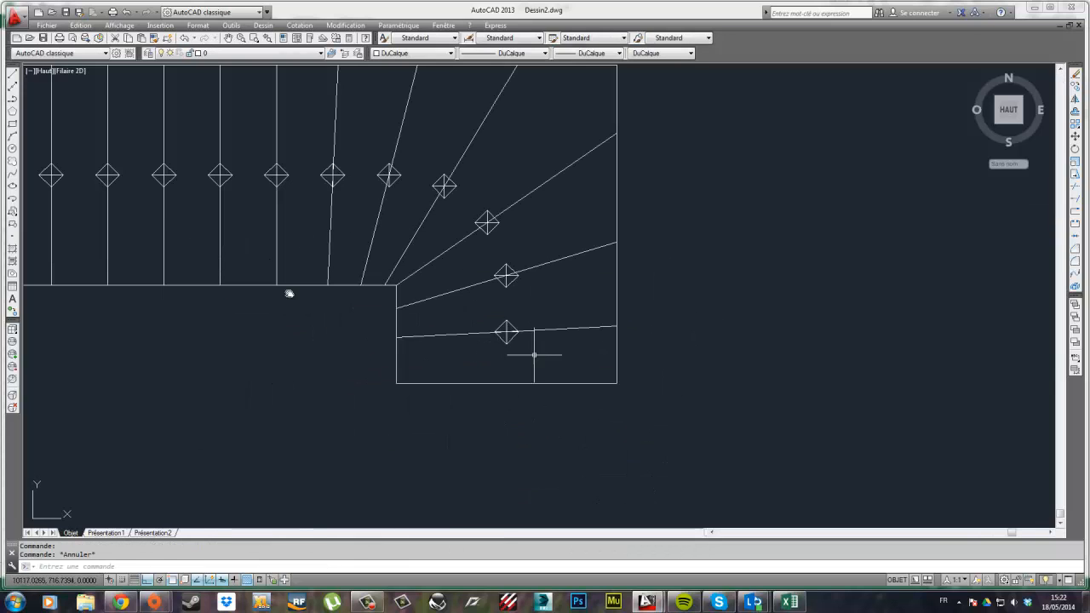
{"action": "left_click", "coordinate": [12, 75]}
{"action": "left_click", "coordinate": [398, 339]}
{"action": "left_click", "coordinate": [397, 383]}
{"action": "left_click", "coordinate": [617, 384]}
{"action": "left_click", "coordinate": [617, 327]}
{"action": "left_click", "coordinate": [398, 338]}
{"action": "key", "text": "Escape"}
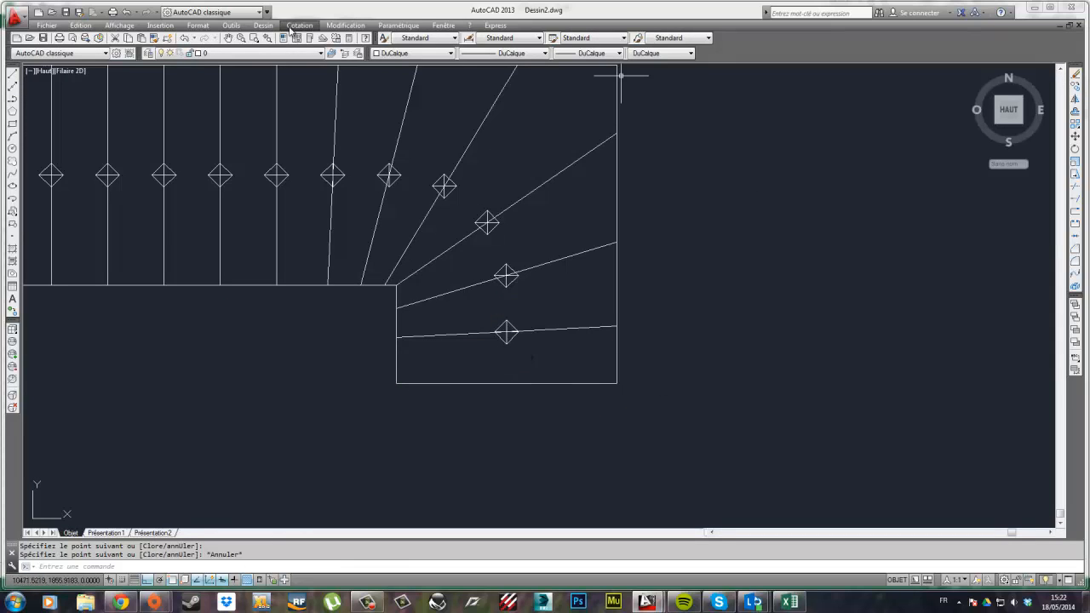
- Convert the four boundary lines of the short flight's end tread into a region
{"action": "left_click", "coordinate": [259, 28]}
{"action": "left_click", "coordinate": [744, 457]}
{"action": "left_click", "coordinate": [316, 315]}
{"action": "key", "text": "Escape"}
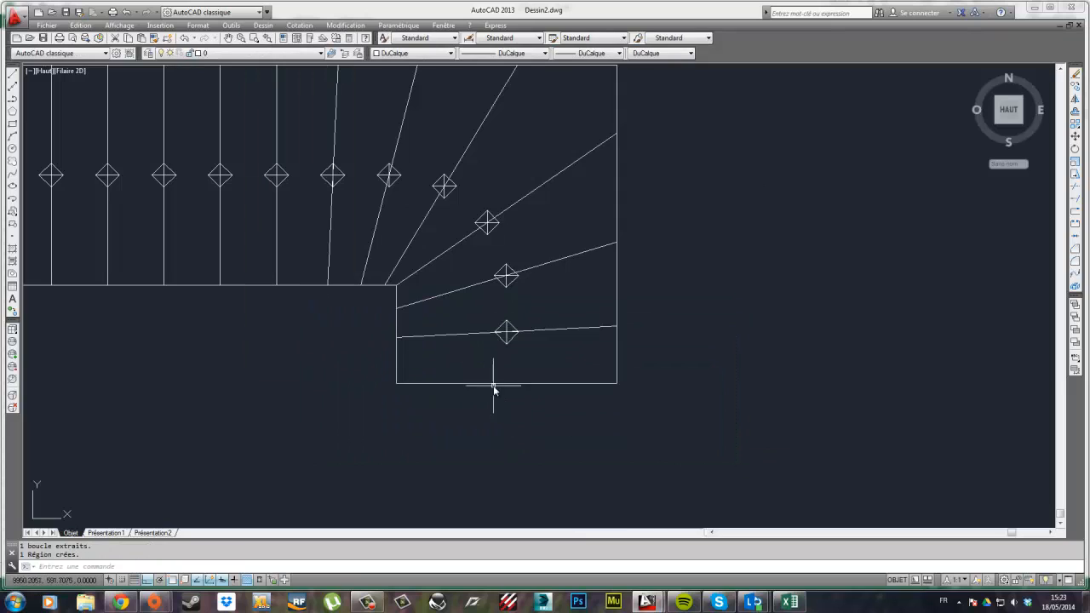
{"action": "scroll", "coordinate": [492, 386], "scroll_direction": "down", "scroll_amount": 3}
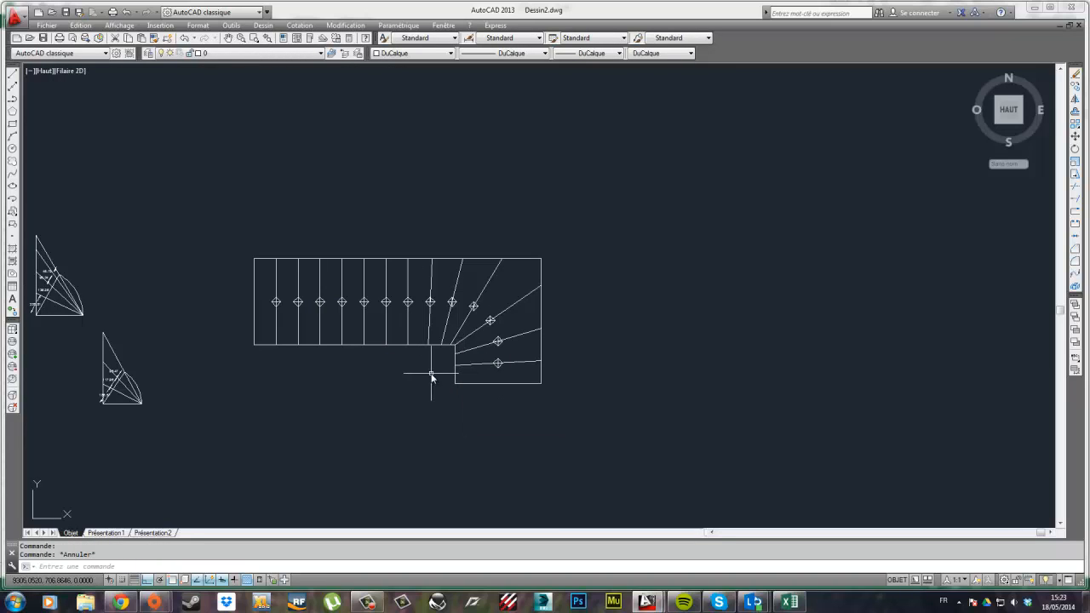
- Delete all the diamond-shaped point markers along the walking line of the plan
{"action": "left_click", "coordinate": [267, 291]}
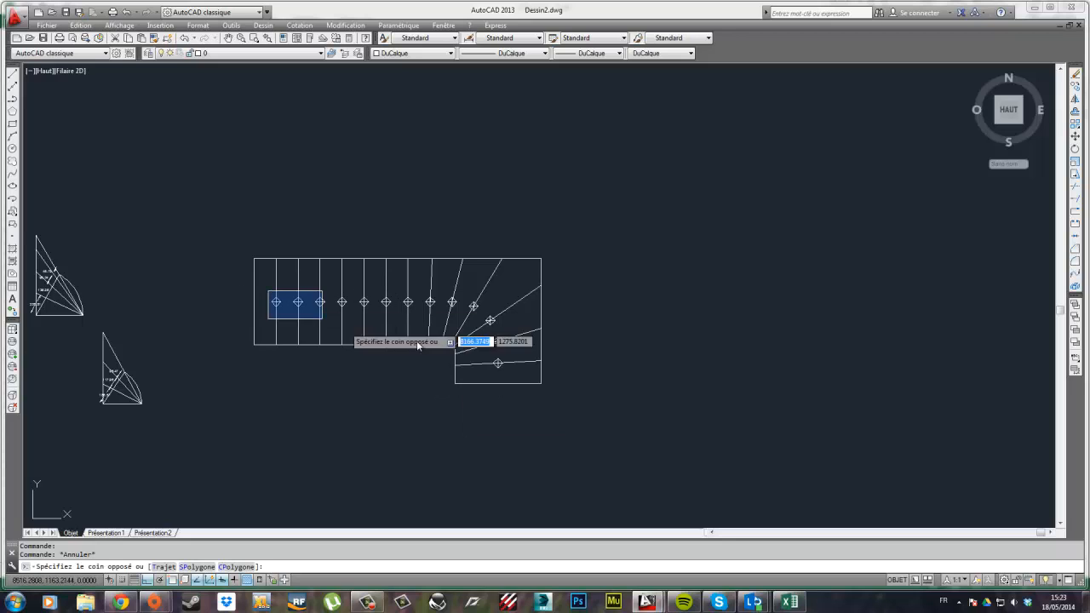
{"action": "left_click", "coordinate": [501, 327]}
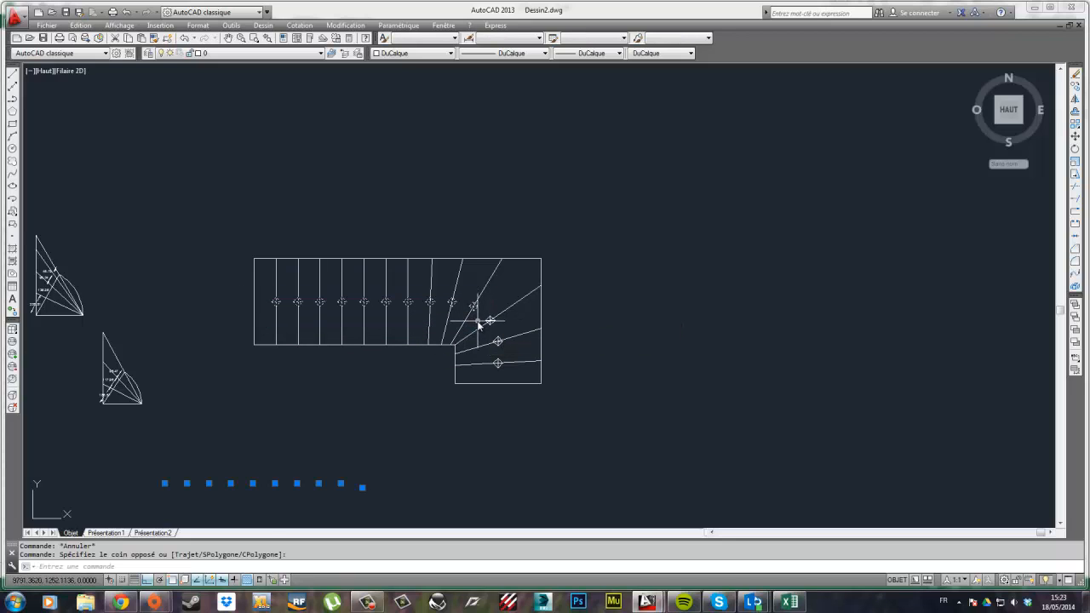
{"action": "key", "text": "Delete"}
{"action": "left_click", "coordinate": [514, 366]}
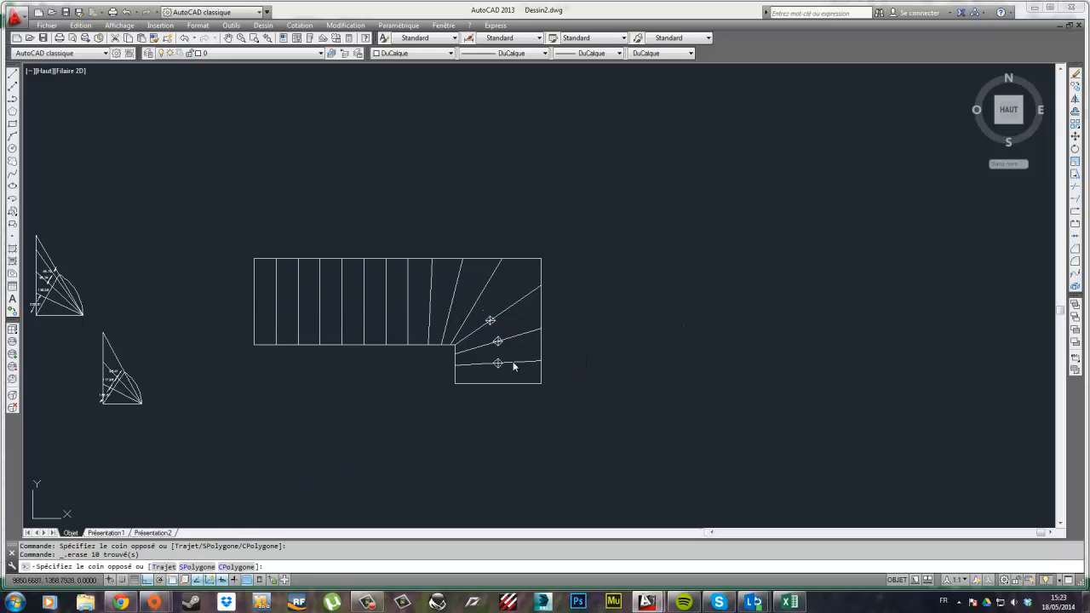
{"action": "left_click", "coordinate": [517, 382]}
{"action": "key", "text": "Delete"}
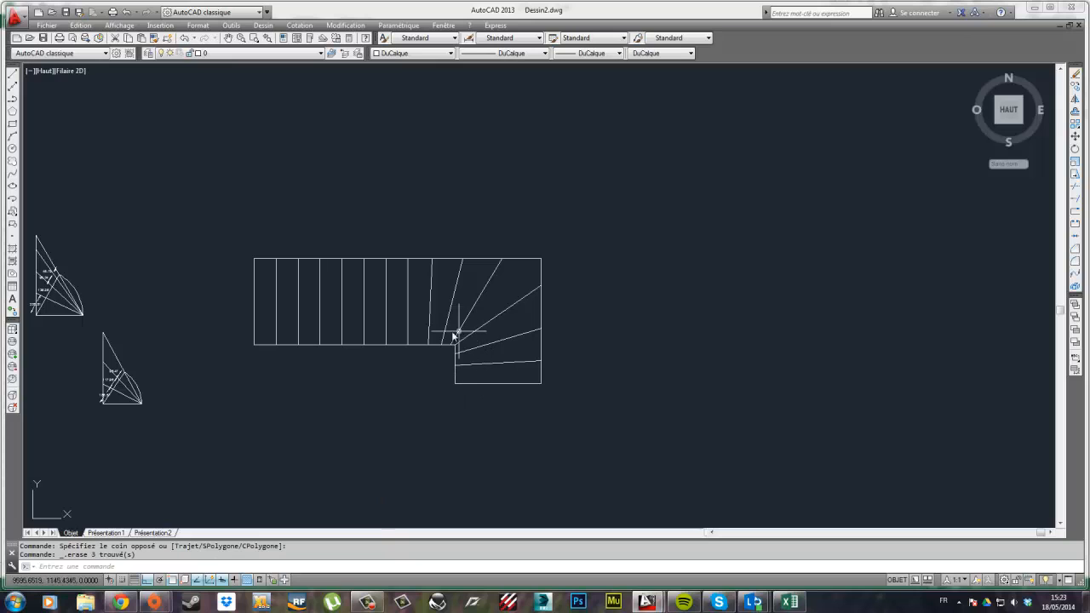
- Delete the original dimensioned stair drawing and the two triangular construction figures beside the new plan
{"action": "scroll", "coordinate": [401, 334], "scroll_direction": "up", "scroll_amount": 4}
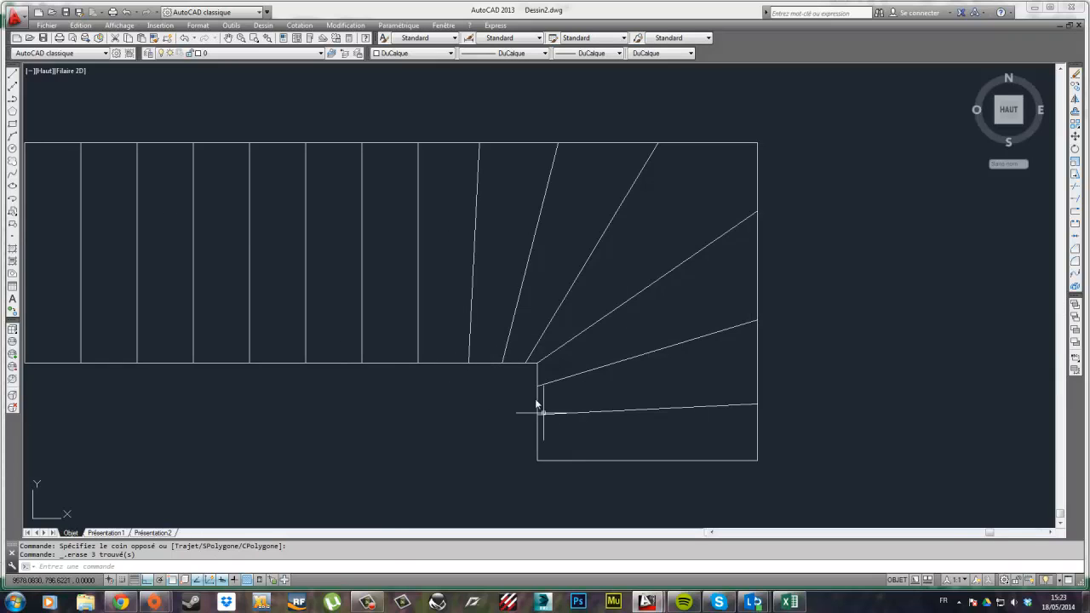
{"action": "scroll", "coordinate": [537, 405], "scroll_direction": "down", "scroll_amount": 5}
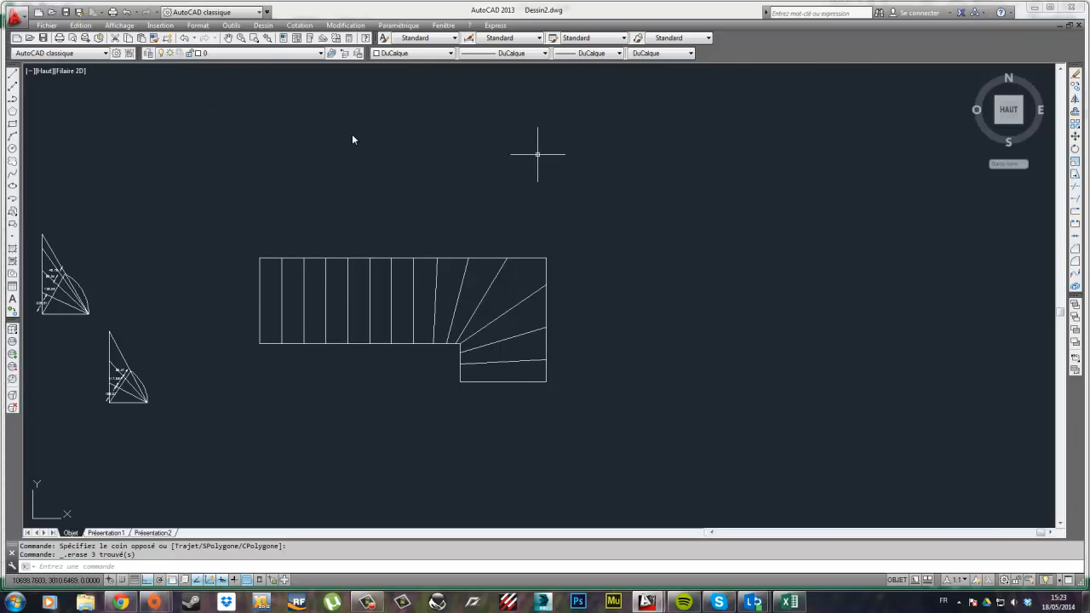
{"action": "middle_click_drag", "start_coordinate": [222, 111], "coordinate": [318, 111]}
{"action": "scroll", "coordinate": [318, 112], "scroll_direction": "down", "scroll_amount": 2}
{"action": "mouse_move", "coordinate": [584, 187]}
{"action": "middle_mouse_down"}
{"action": "mouse_move", "coordinate": [568, 265]}
{"action": "mouse_move", "coordinate": [515, 288]}
{"action": "mouse_move", "coordinate": [699, 266]}
{"action": "middle_mouse_up"}
{"action": "scroll", "coordinate": [659, 272], "scroll_direction": "down", "scroll_amount": 5}
{"action": "left_click", "coordinate": [551, 355]}
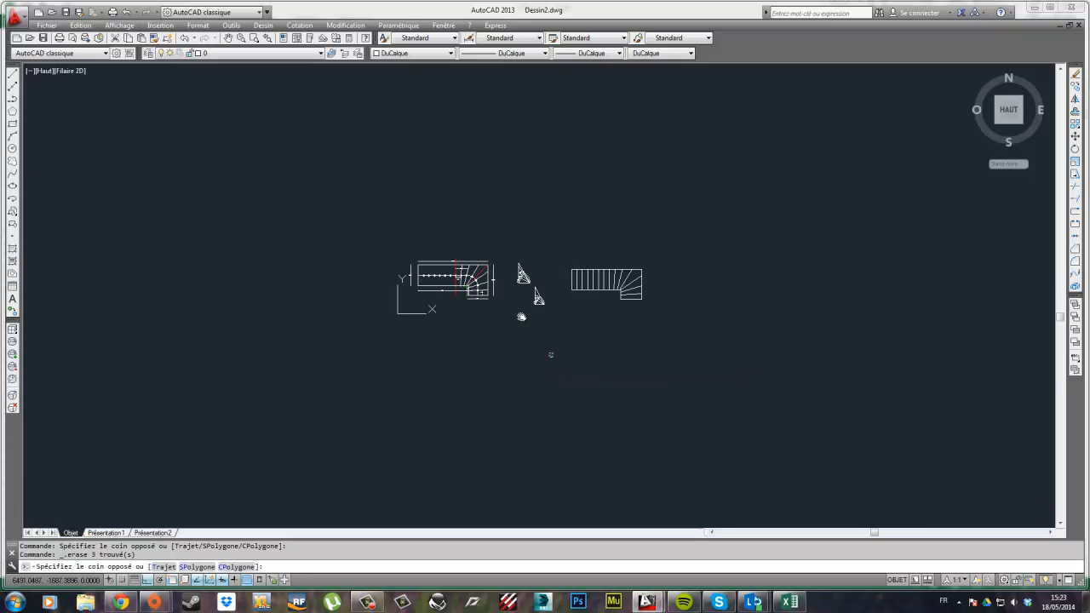
{"action": "left_click", "coordinate": [348, 221]}
{"action": "key", "text": "Delete"}
- Divide the model space into three viewports using the Trois: Gauche arrangement
{"action": "middle_click_drag", "start_coordinate": [691, 320], "coordinate": [579, 288]}
{"action": "scroll", "coordinate": [504, 270], "scroll_direction": "up", "scroll_amount": 4}
{"action": "mouse_move", "coordinate": [528, 181]}
{"action": "middle_mouse_down"}
{"action": "mouse_move", "coordinate": [550, 196]}
{"action": "mouse_move", "coordinate": [467, 268]}
{"action": "middle_mouse_up"}
{"action": "scroll", "coordinate": [467, 268], "scroll_direction": "down", "scroll_amount": 1}
{"action": "middle_click_drag", "start_coordinate": [493, 240], "coordinate": [443, 309]}
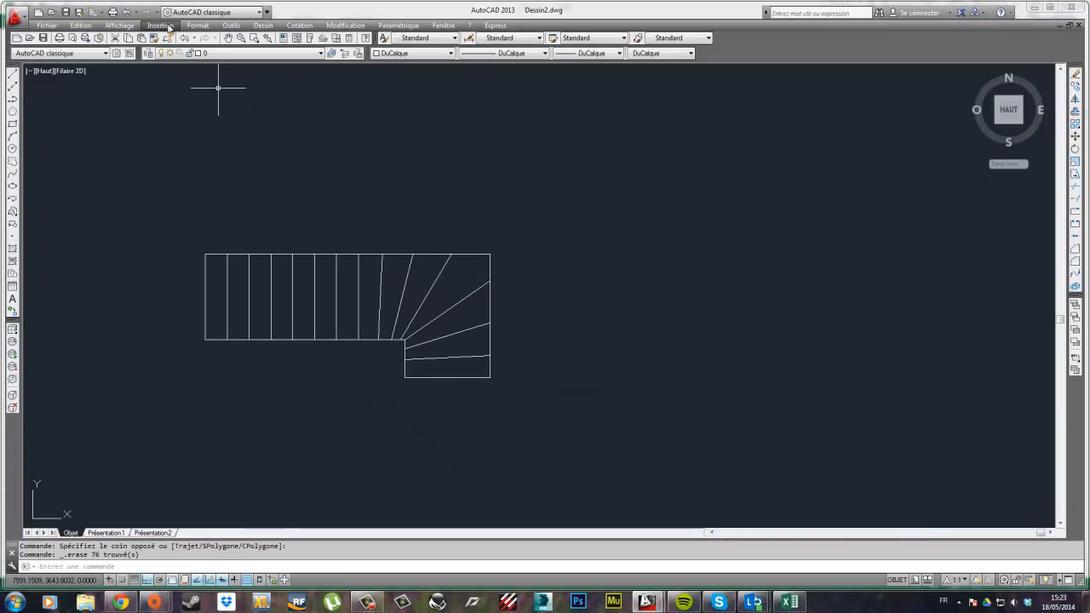
{"action": "left_click", "coordinate": [127, 26]}
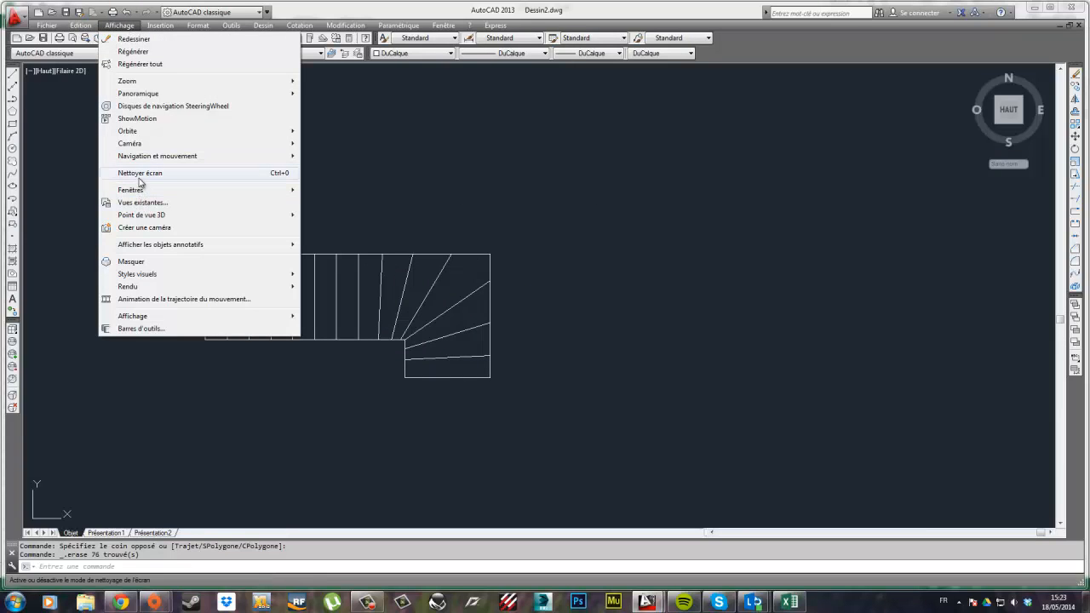
{"action": "mouse_move", "coordinate": [219, 191]}
{"action": "left_click", "coordinate": [333, 207]}
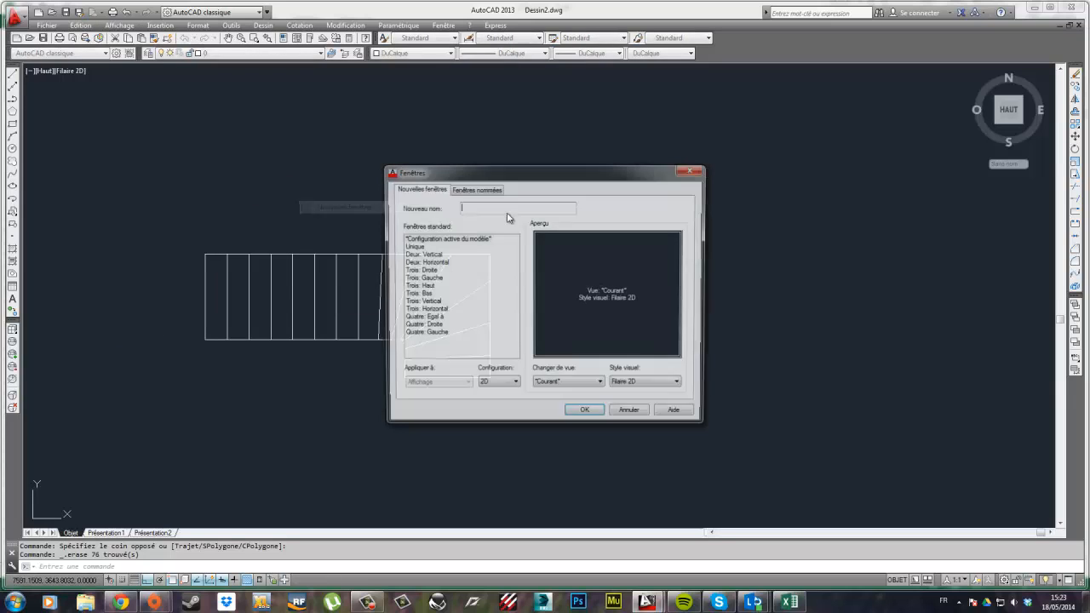
{"action": "left_click", "coordinate": [438, 281]}
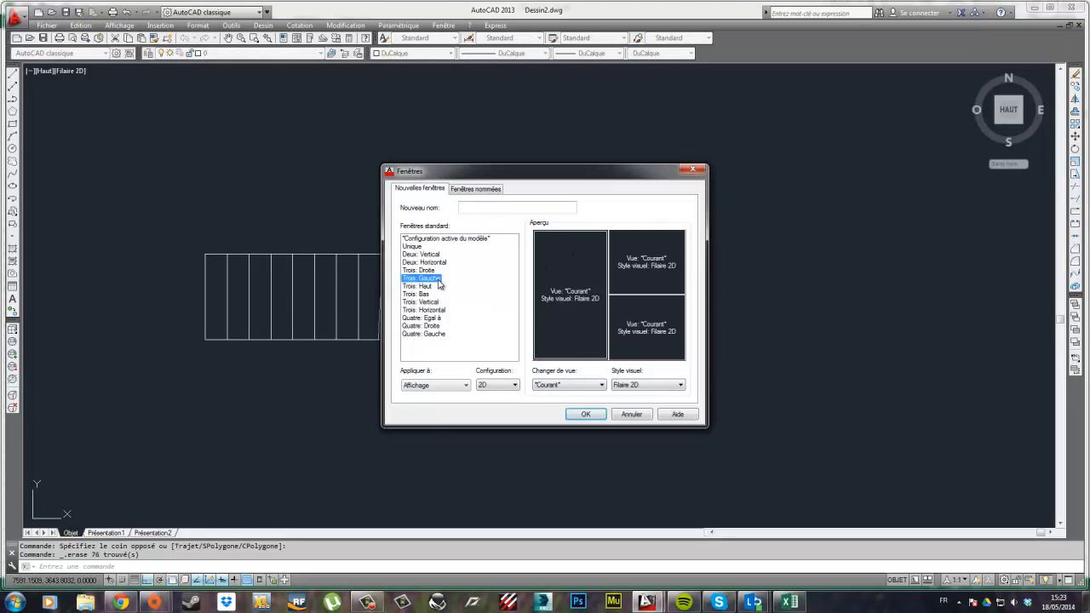
{"action": "left_click", "coordinate": [586, 415]}
- Turn the large viewport's view of the stair plan into an oblique 3D view with the free orbit
{"action": "scroll", "coordinate": [469, 247], "scroll_direction": "down", "scroll_amount": 2}
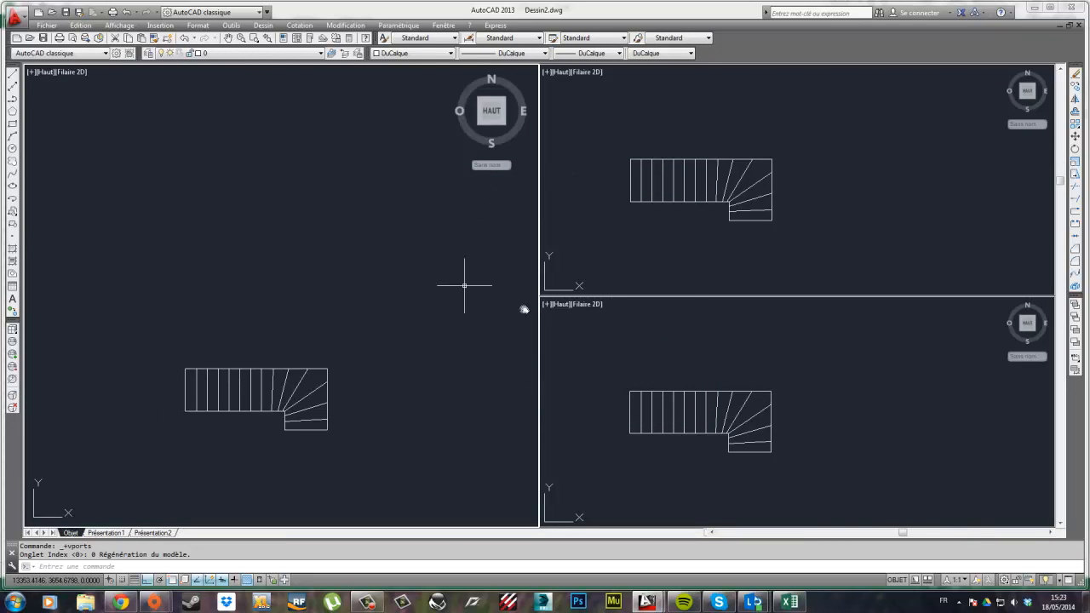
{"action": "middle_click_drag", "start_coordinate": [333, 380], "coordinate": [312, 312]}
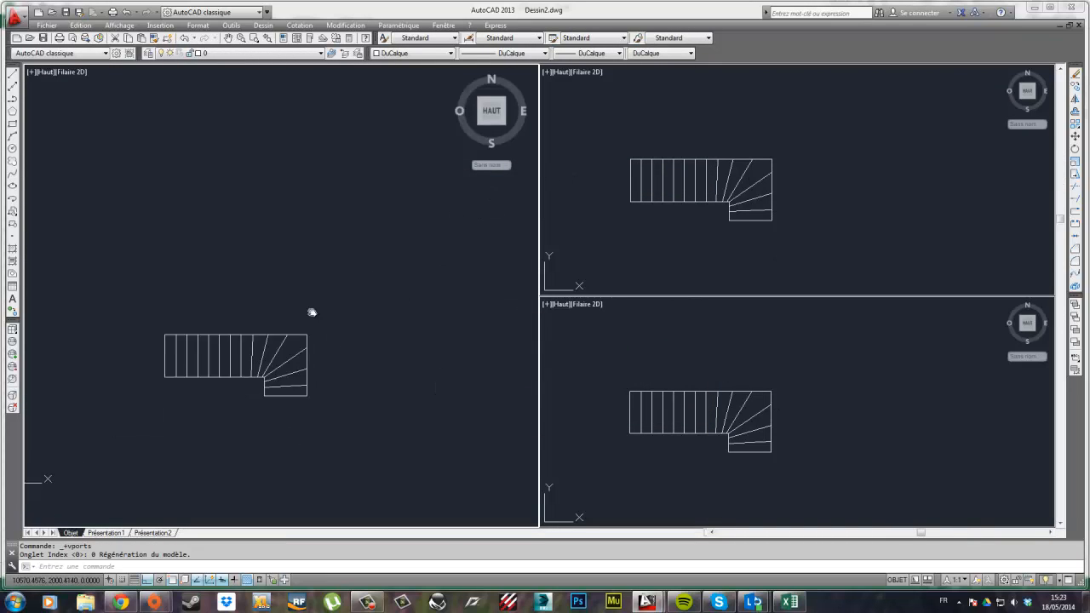
{"action": "left_click", "coordinate": [119, 25]}
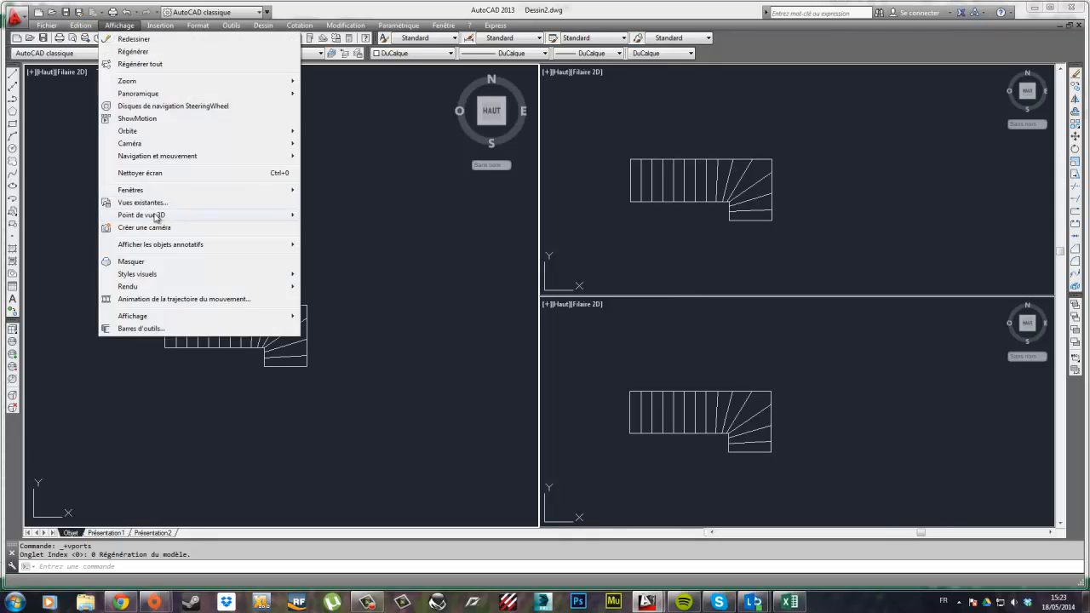
{"action": "mouse_move", "coordinate": [132, 134]}
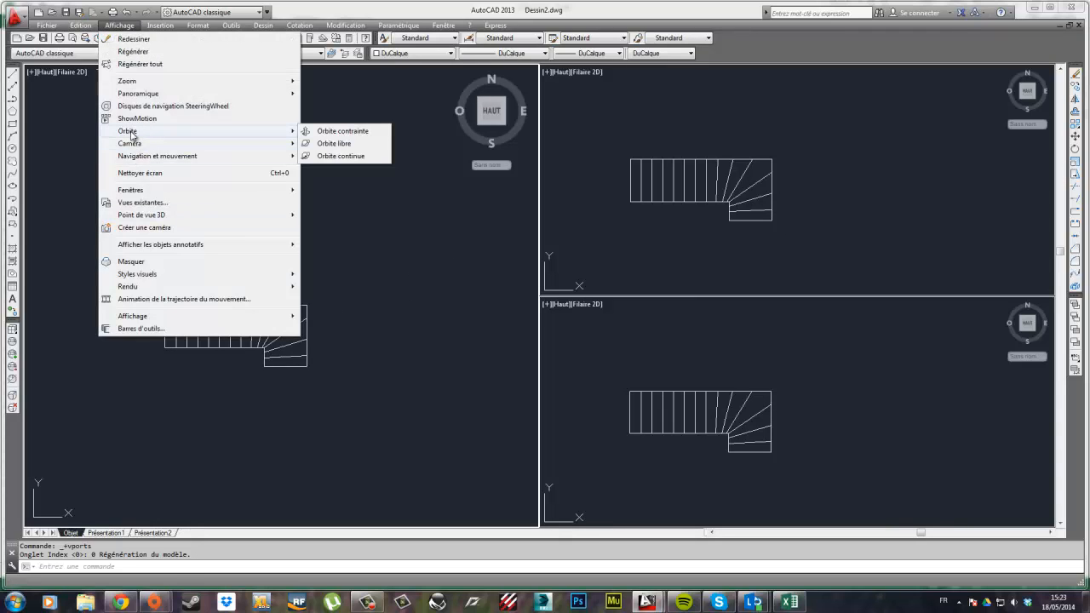
{"action": "left_click", "coordinate": [339, 145]}
{"action": "left_click_drag", "start_coordinate": [288, 337], "coordinate": [406, 355]}
{"action": "key", "text": "Escape"}
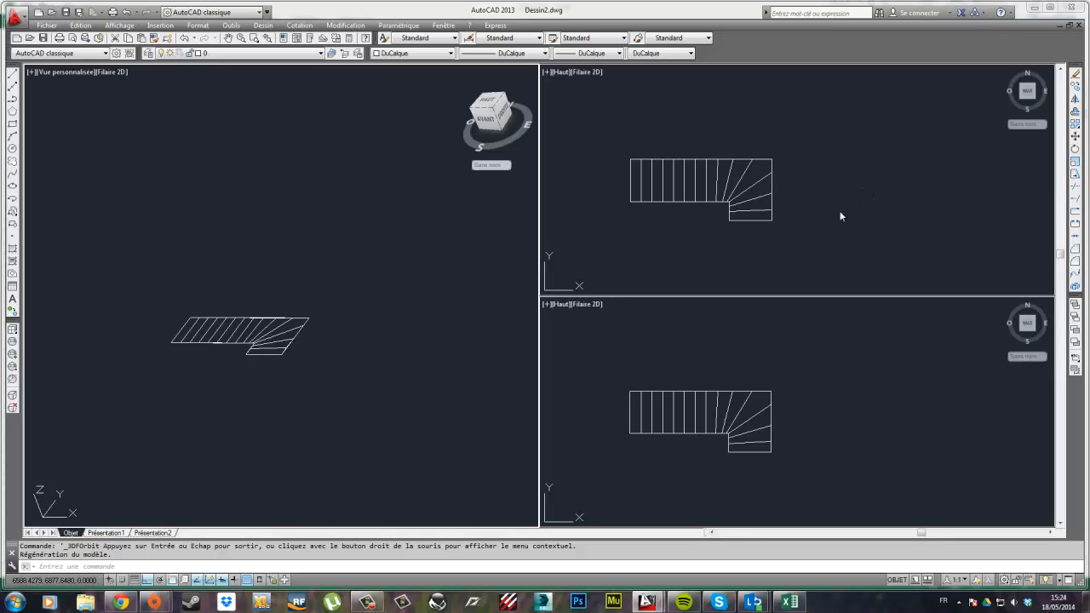
- Set the lower small viewport to the front view and make the large 3D viewport active
{"action": "left_click", "coordinate": [1030, 330]}
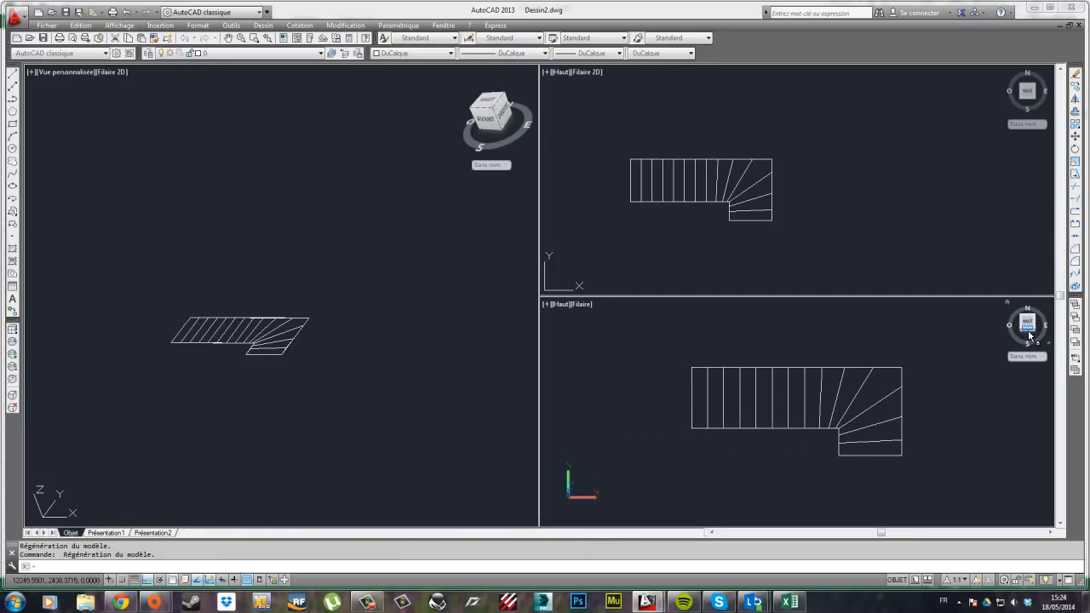
{"action": "left_click", "coordinate": [1027, 332]}
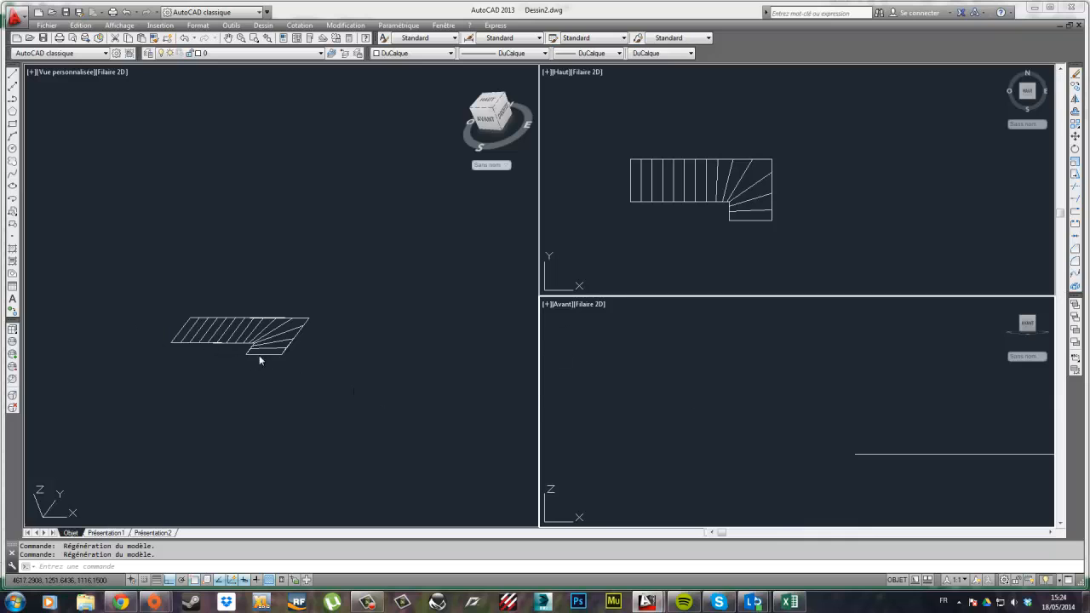
{"action": "middle_click_drag", "start_coordinate": [826, 409], "coordinate": [696, 393]}
{"action": "left_click", "coordinate": [417, 369]}
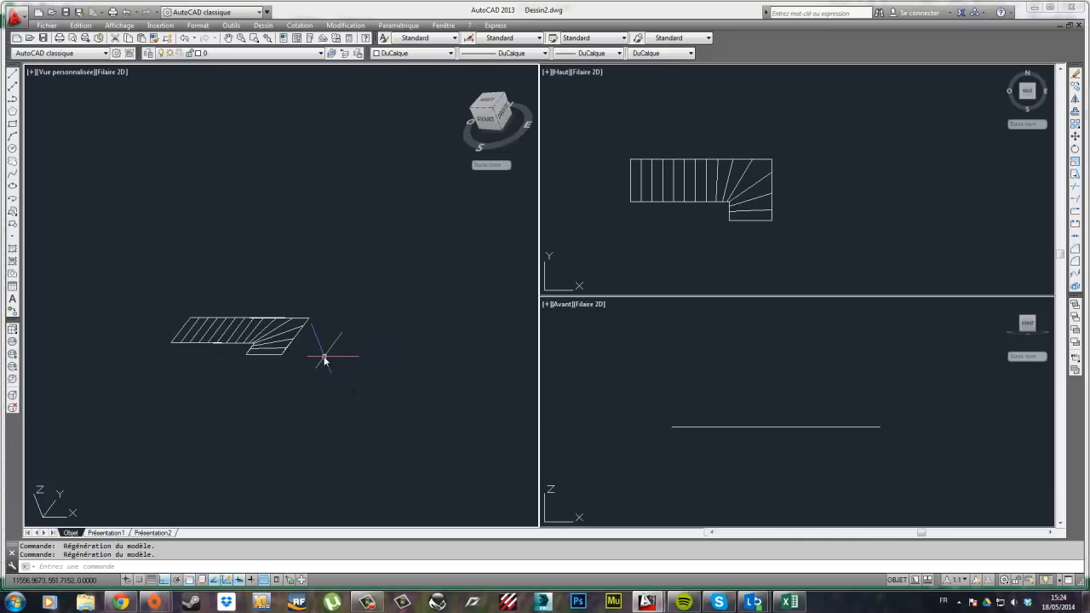
{"action": "left_click", "coordinate": [323, 356]}
{"action": "scroll", "coordinate": [332, 356], "scroll_direction": "up", "scroll_amount": 2}
{"action": "middle_click_drag", "start_coordinate": [284, 363], "coordinate": [446, 394]}
{"action": "scroll", "coordinate": [341, 360], "scroll_direction": "up", "scroll_amount": 4}
{"action": "scroll", "coordinate": [447, 394], "scroll_direction": "down", "scroll_amount": 2}
{"action": "middle_click_drag", "start_coordinate": [272, 364], "coordinate": [223, 331]}
{"action": "key", "text": "Escape"}
{"action": "left_click", "coordinate": [211, 328]}
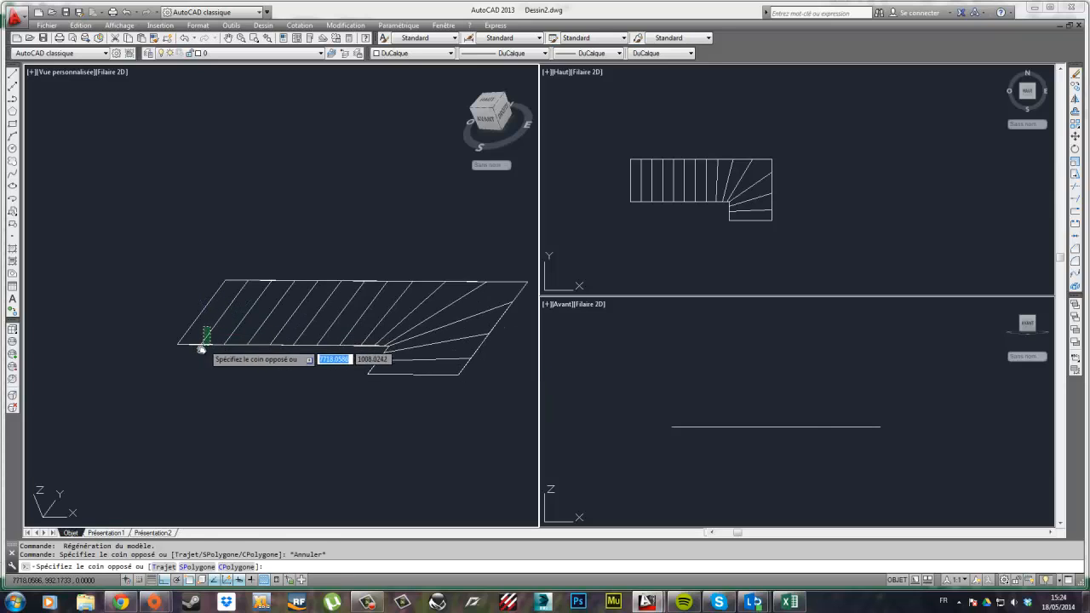
{"action": "left_click", "coordinate": [202, 349]}
{"action": "key", "text": "Escape"}
{"action": "scroll", "coordinate": [283, 371], "scroll_direction": "down", "scroll_amount": 2}
{"action": "left_click", "coordinate": [492, 443]}
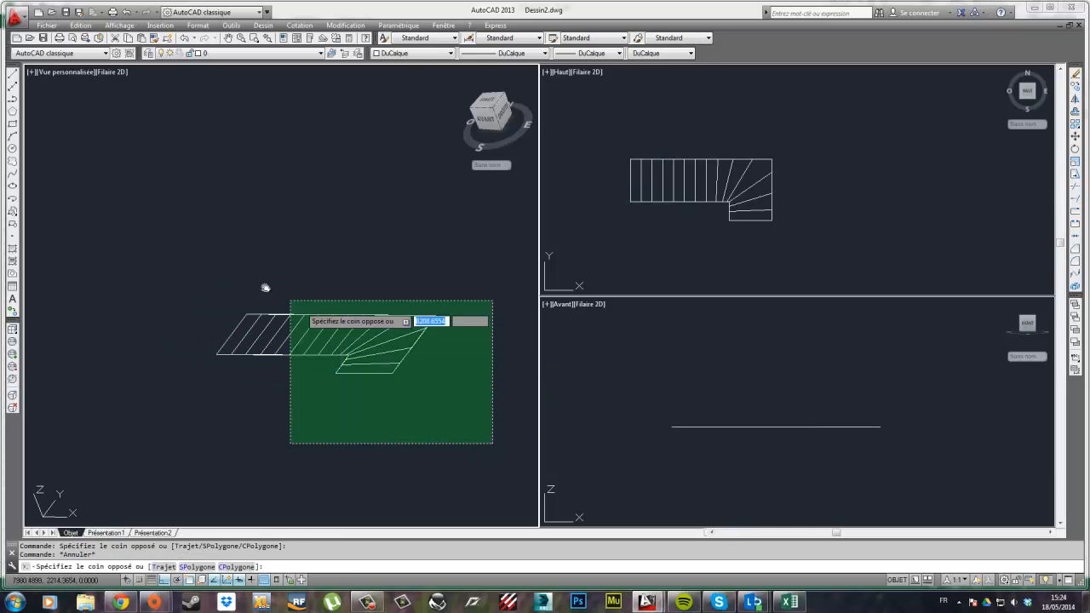
{"action": "key", "text": "Escape"}
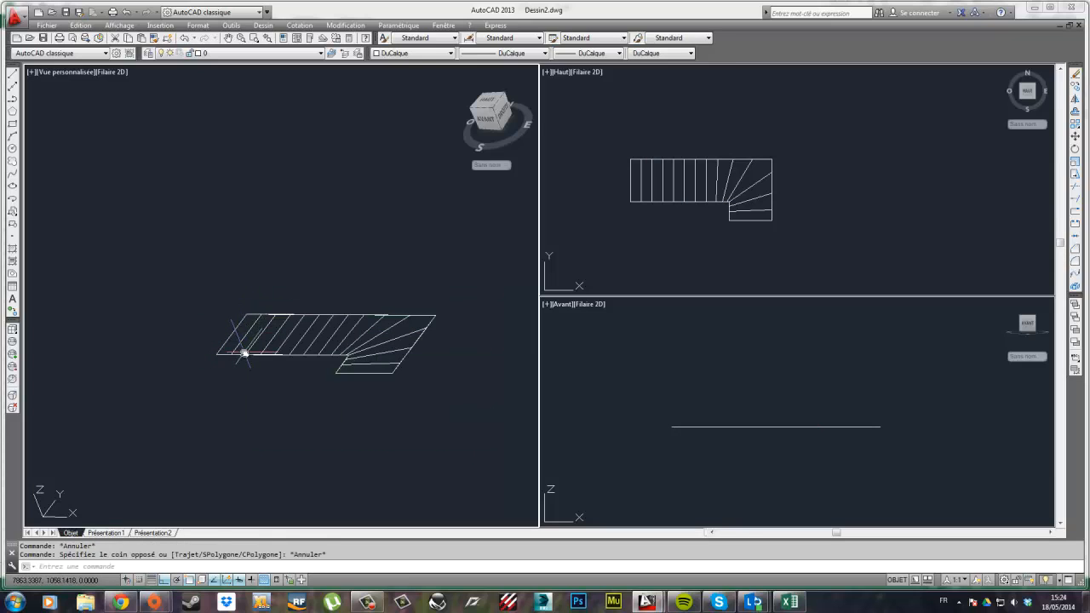
- Shift the second straight tread slightly past the plan's upper edge and delete the two leftover long outline lines
{"action": "left_click", "coordinate": [240, 354]}
{"action": "scroll", "coordinate": [234, 358], "scroll_direction": "up", "scroll_amount": 3}
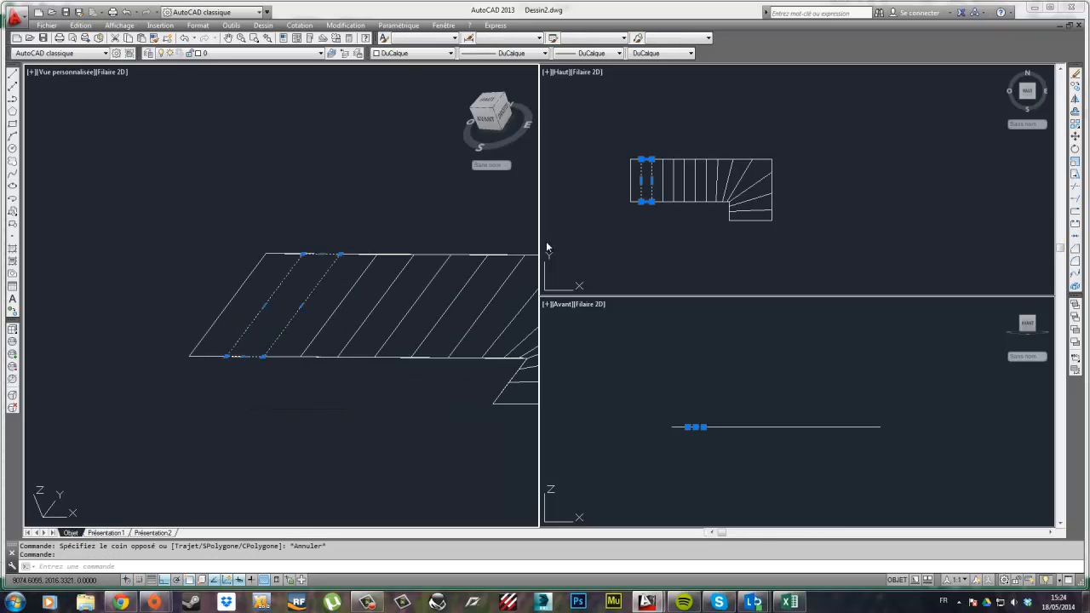
{"action": "left_click", "coordinate": [1074, 136]}
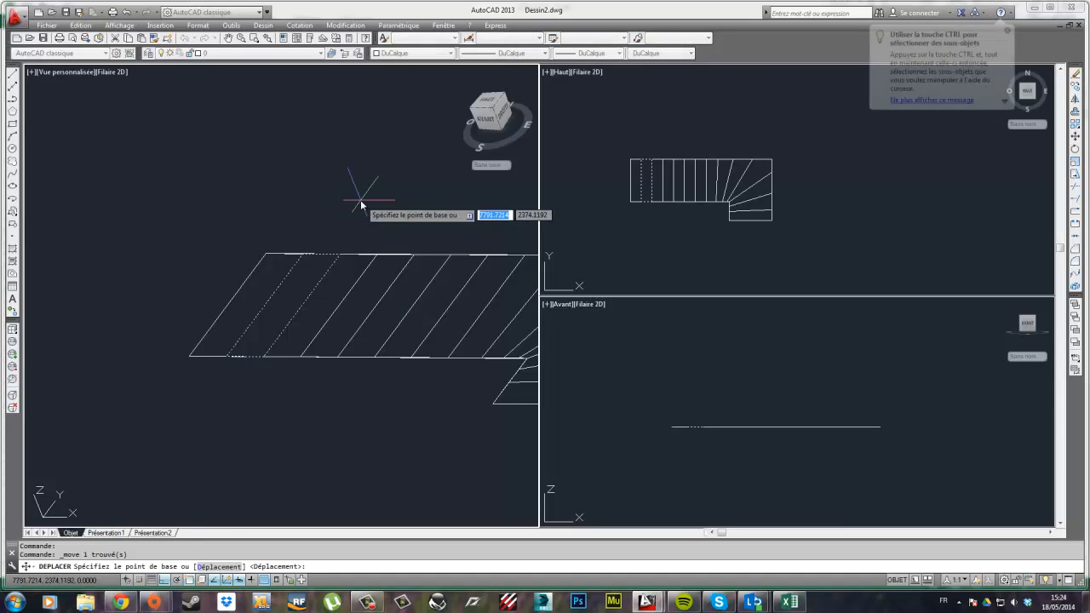
{"action": "left_click", "coordinate": [361, 203]}
{"action": "left_click", "coordinate": [370, 188]}
{"action": "key", "text": "Escape"}
{"action": "left_click", "coordinate": [329, 254]}
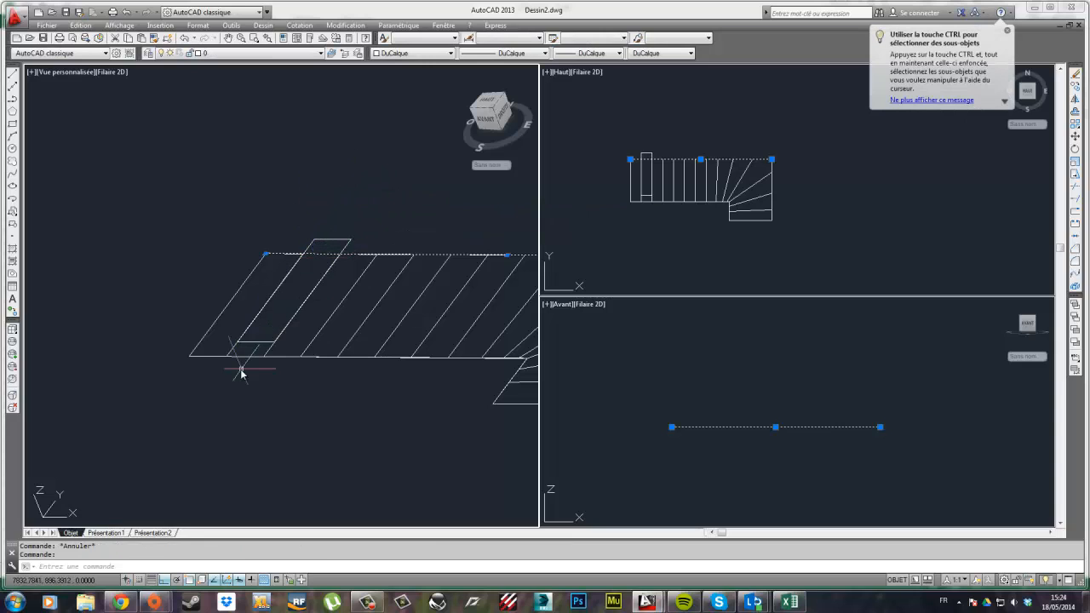
{"action": "key", "text": "Delete"}
- Move the second straight tread back into its gap in the plan, snapping its lower corner to the neighbouring tread's corner
{"action": "left_click", "coordinate": [252, 342]}
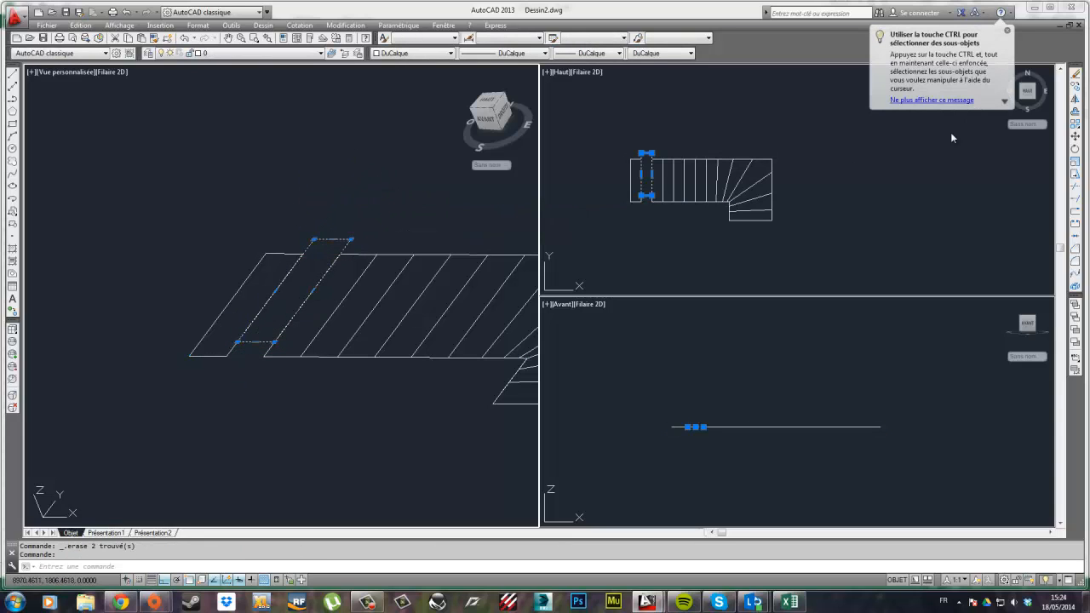
{"action": "left_click", "coordinate": [1074, 138]}
{"action": "left_click", "coordinate": [237, 343]}
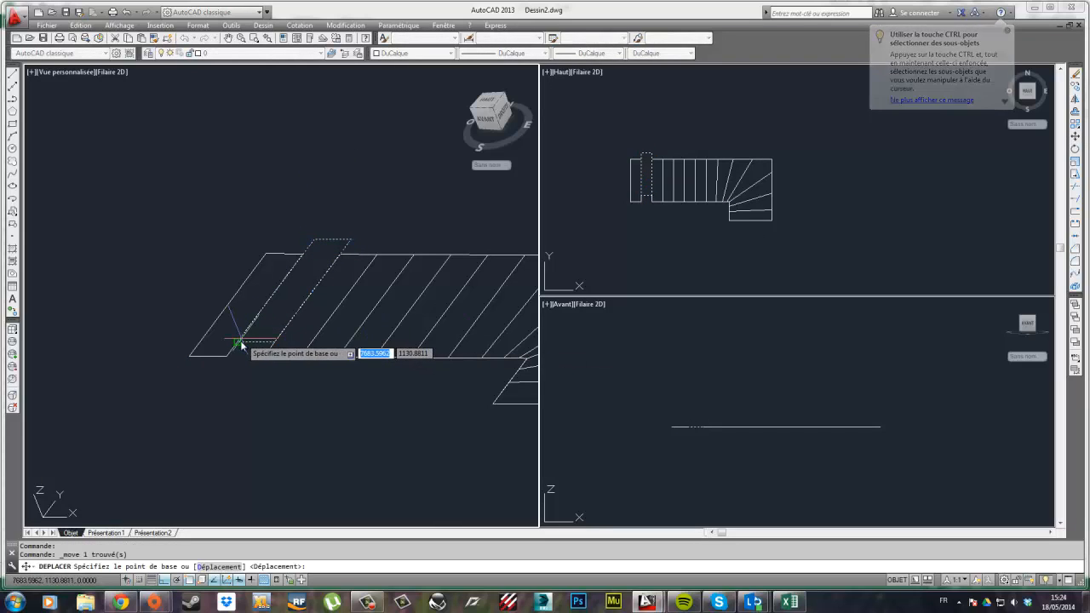
{"action": "key", "text": "Escape"}
- Shift the end tread of the short flight about 97 units outwards along Y and delete the two leftover outline lines along the flight's sides
{"action": "scroll", "coordinate": [336, 375], "scroll_direction": "down", "scroll_amount": 2}
{"action": "scroll", "coordinate": [292, 348], "scroll_direction": "up", "scroll_amount": 5}
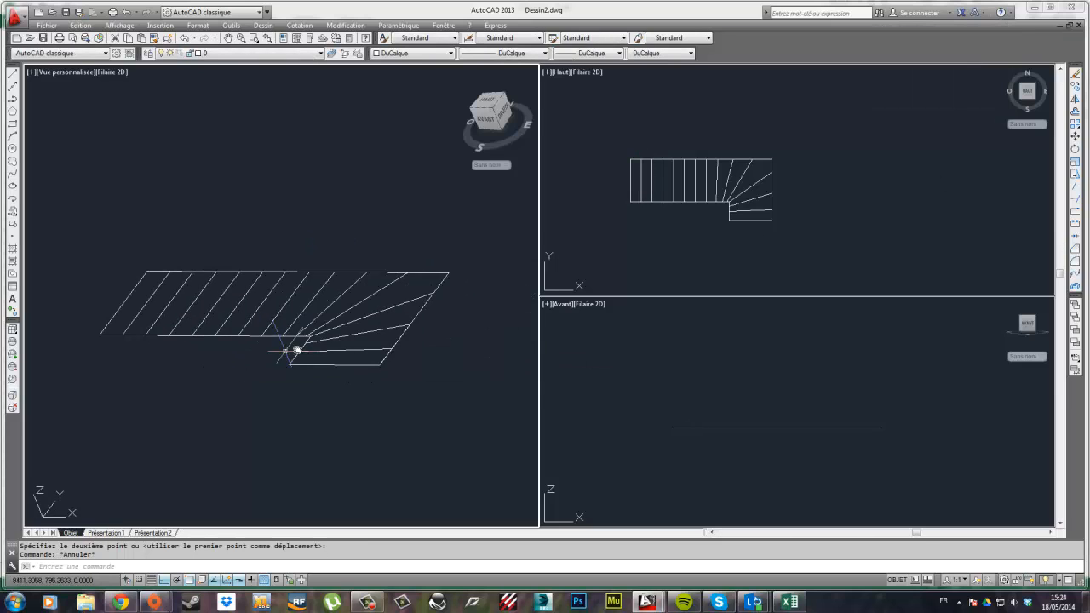
{"action": "left_click", "coordinate": [457, 405]}
{"action": "left_click", "coordinate": [438, 389]}
{"action": "middle_click_drag", "start_coordinate": [438, 389], "coordinate": [269, 360]}
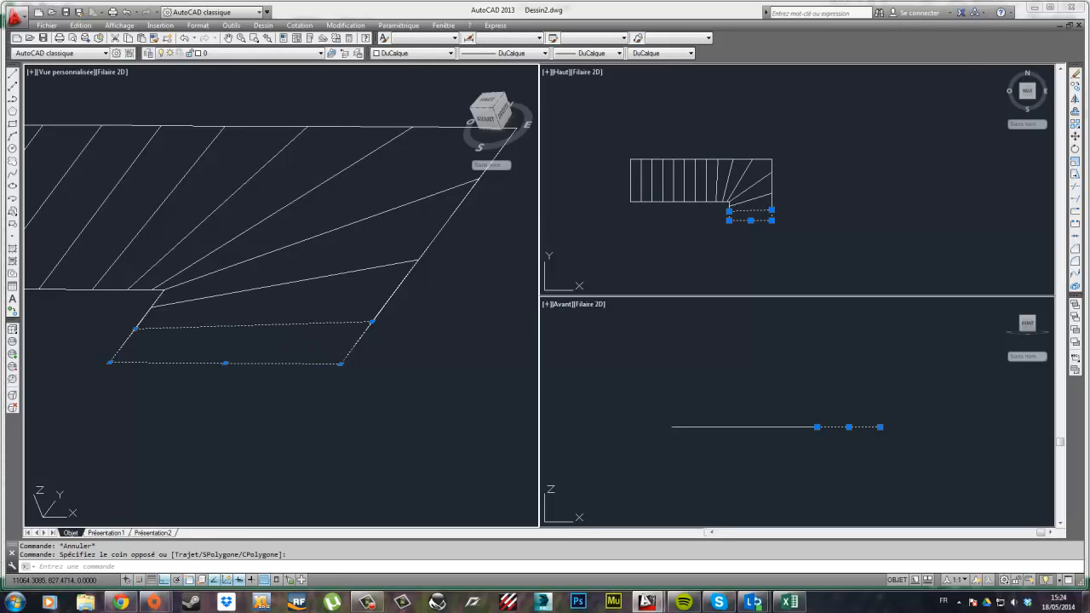
{"action": "left_click", "coordinate": [1074, 139]}
{"action": "left_click", "coordinate": [377, 380]}
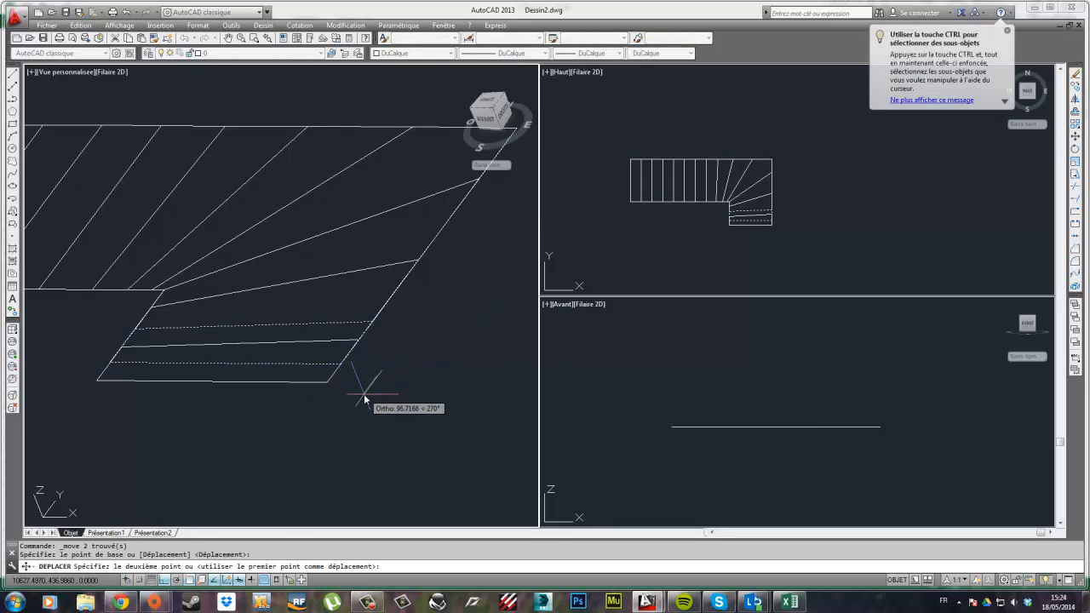
{"action": "left_click", "coordinate": [365, 398]}
{"action": "key", "text": "Escape"}
{"action": "left_click", "coordinate": [365, 337]}
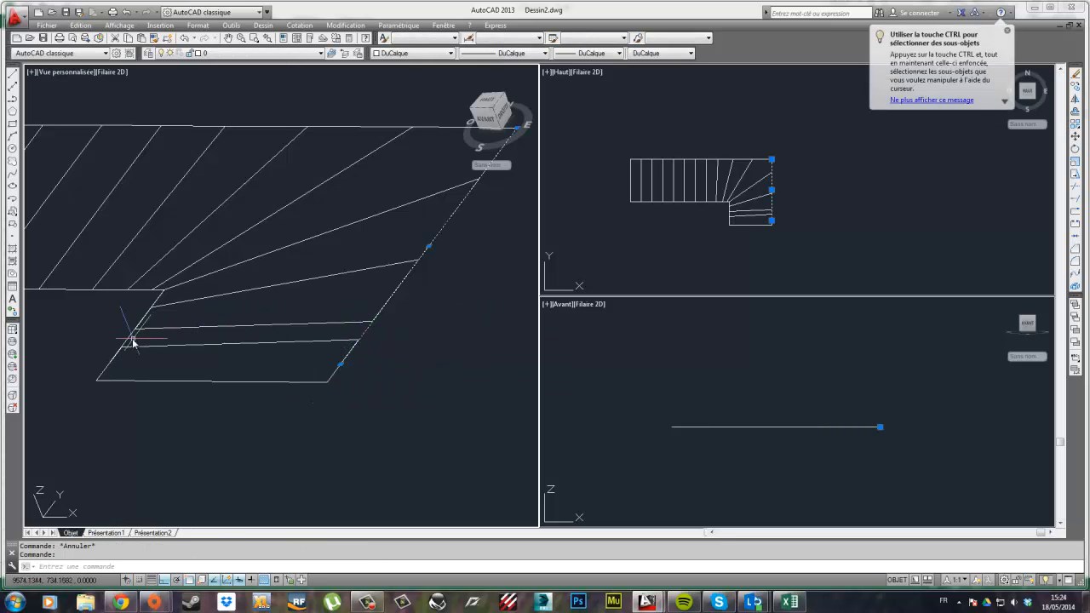
{"action": "key", "text": "Delete"}
- Move the end tread of the short flight back against its neighbour, snapping its upper outer corner to that tread's corner
{"action": "left_click", "coordinate": [255, 418]}
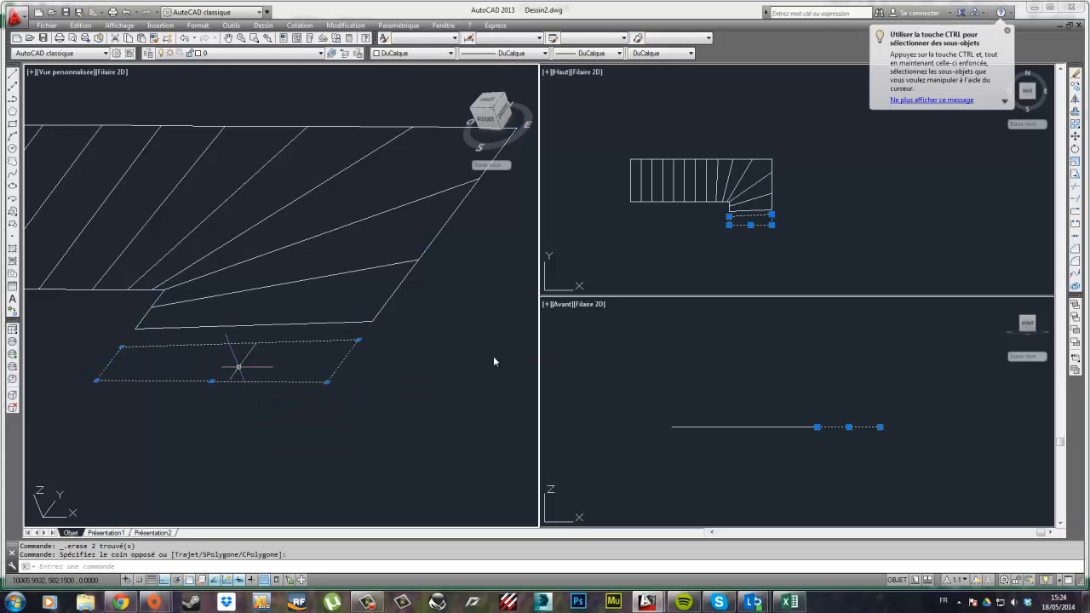
{"action": "left_click", "coordinate": [1074, 136]}
{"action": "left_click", "coordinate": [359, 339]}
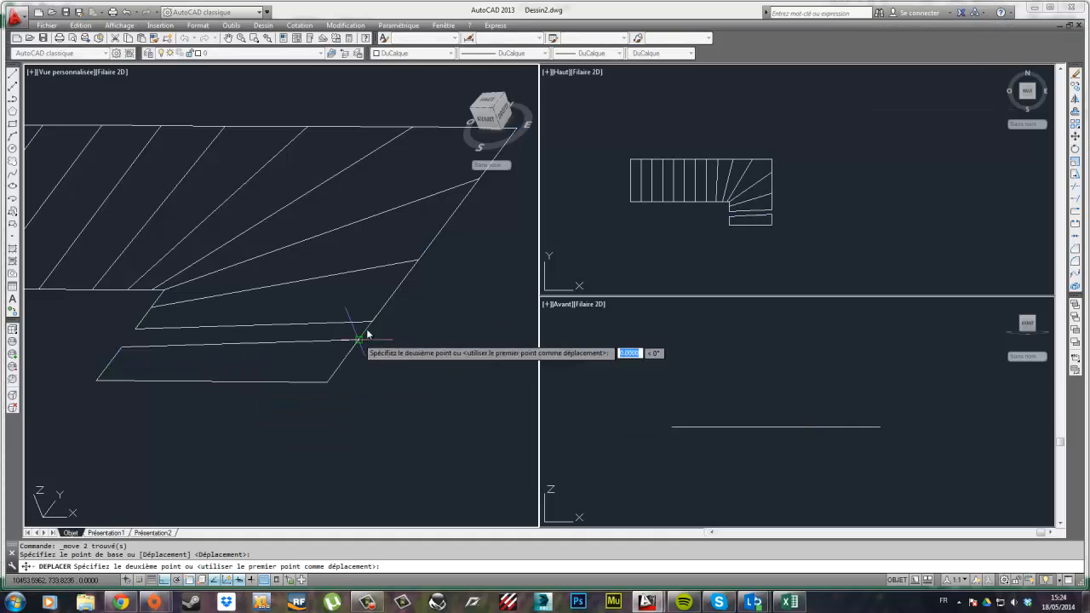
{"action": "key", "text": "Escape"}
{"action": "scroll", "coordinate": [379, 330], "scroll_direction": "down", "scroll_amount": 3}
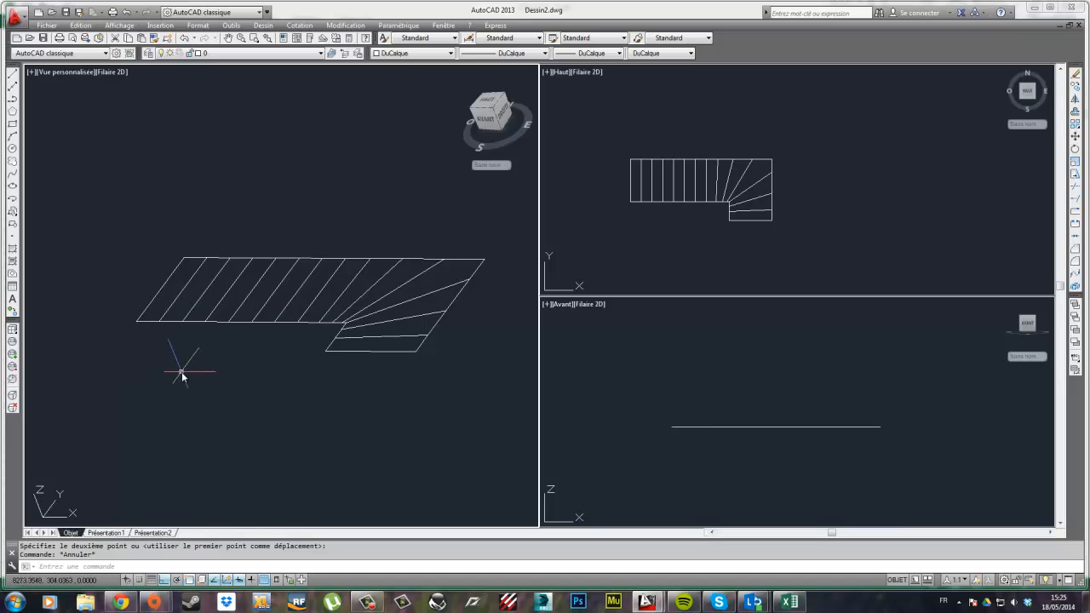
{"action": "key", "text": "Escape"}
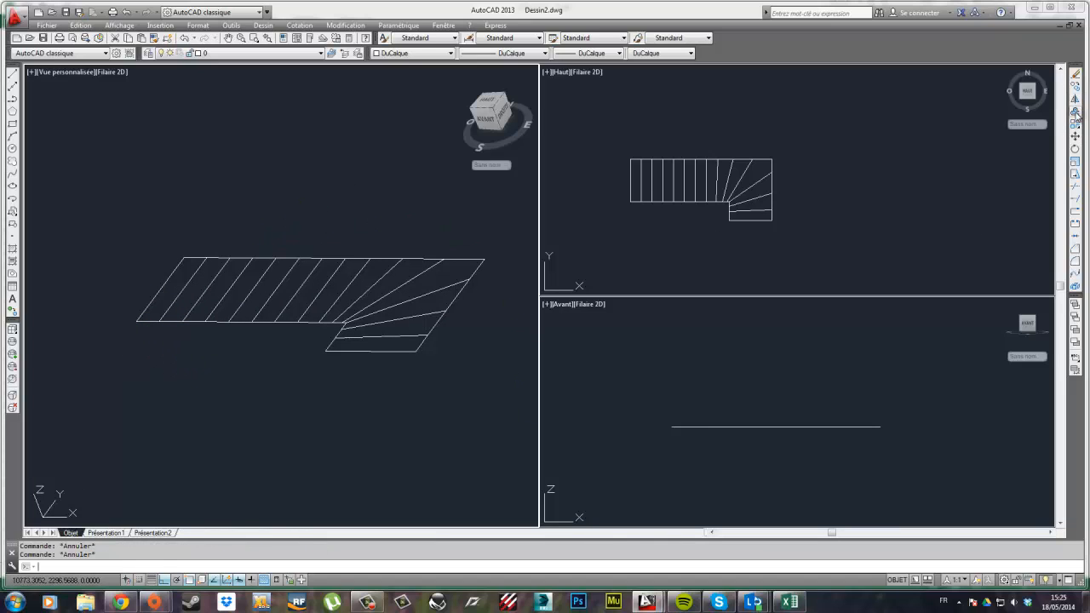
{"action": "left_click", "coordinate": [1074, 113]}
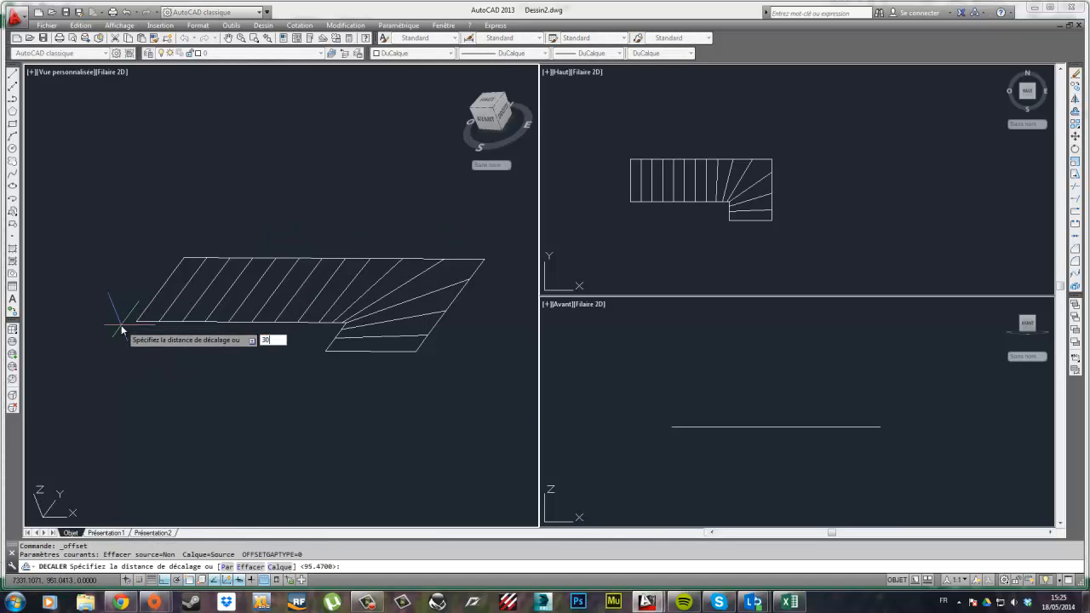
{"action": "key", "text": "Return"}
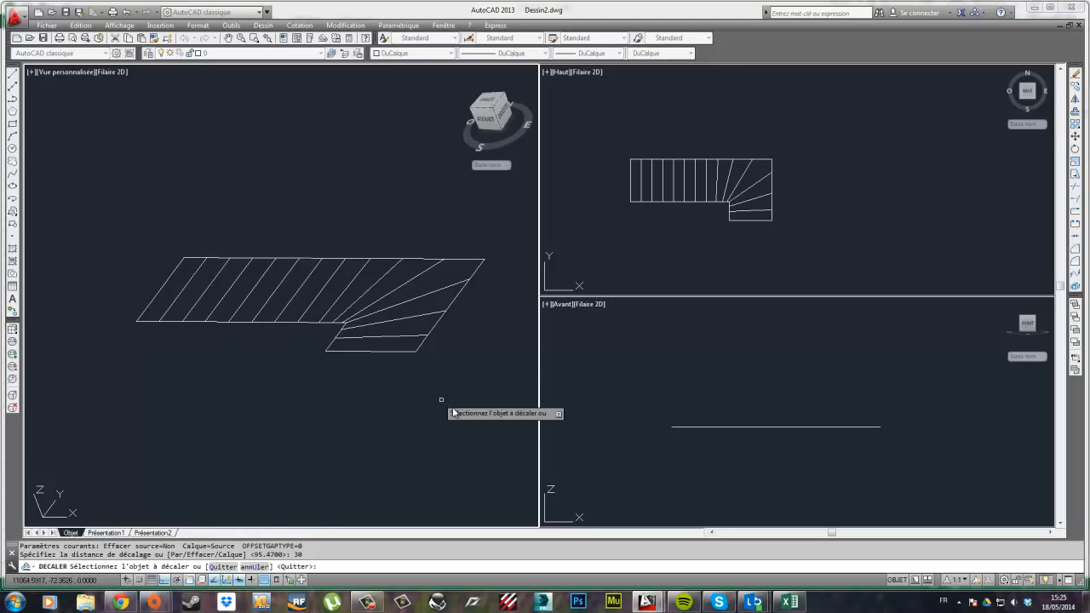
{"action": "left_click", "coordinate": [510, 424]}
{"action": "left_click", "coordinate": [153, 247]}
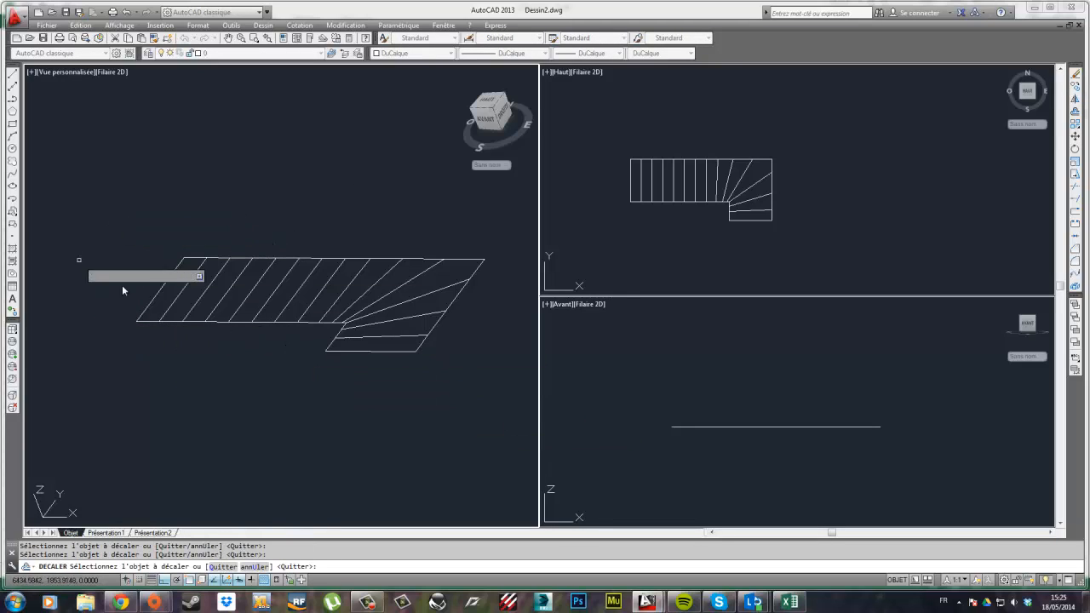
{"action": "left_click", "coordinate": [142, 314]}
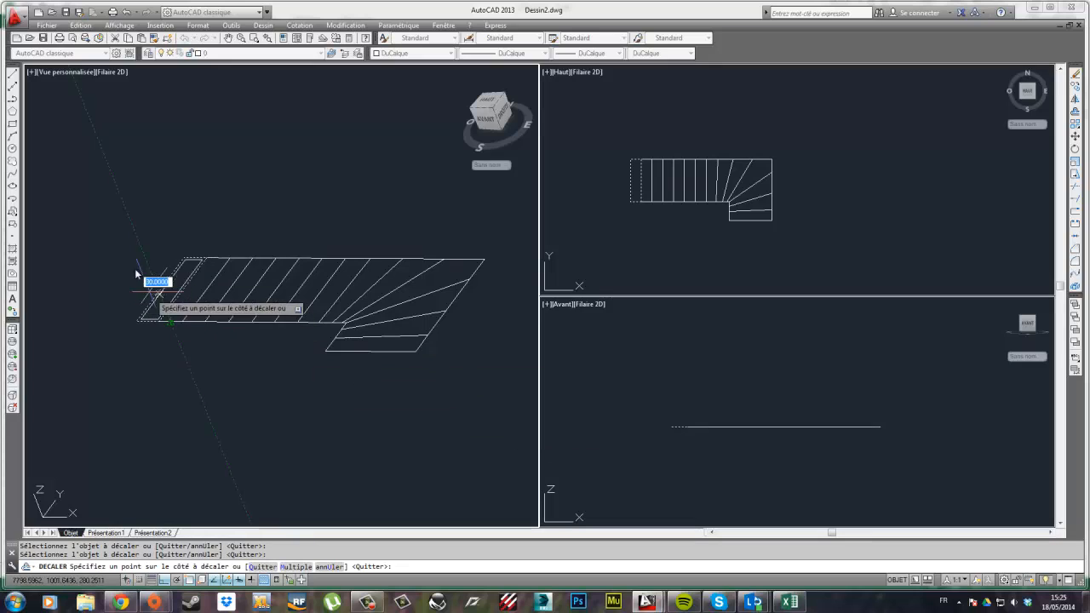
{"action": "key", "text": "Escape"}
- Extrude all the tread outlines of the staircase plan by a height of 30
{"action": "left_click", "coordinate": [482, 429]}
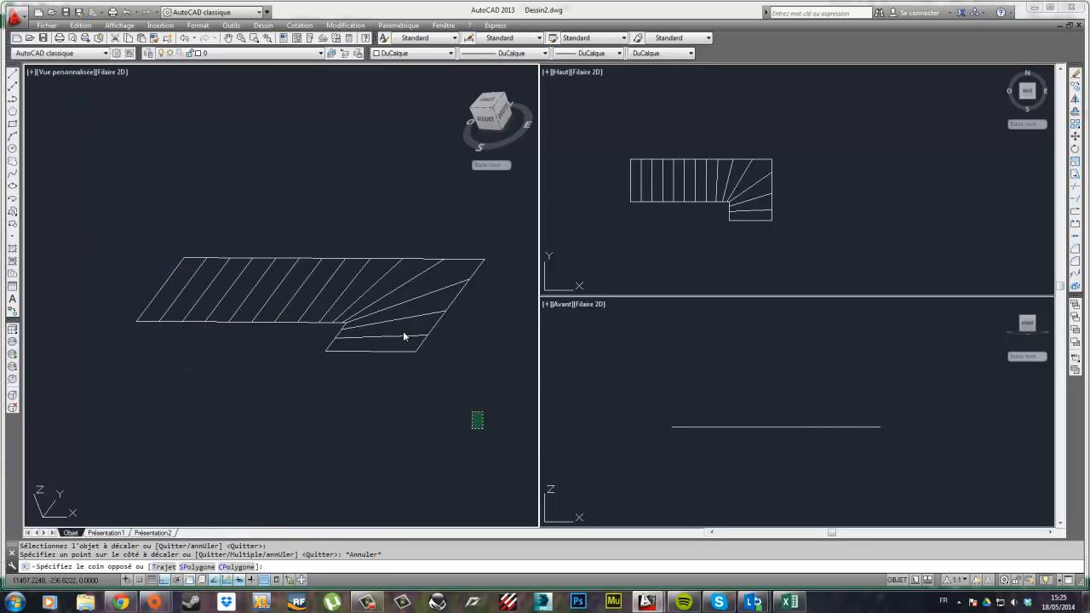
{"action": "left_click", "coordinate": [135, 201]}
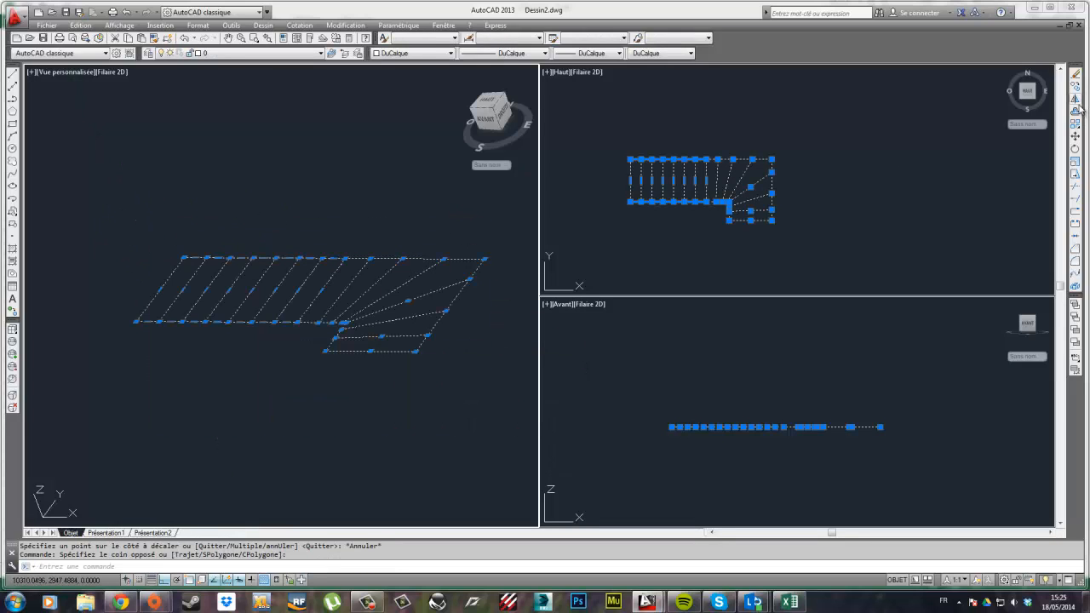
{"action": "left_click", "coordinate": [263, 25]}
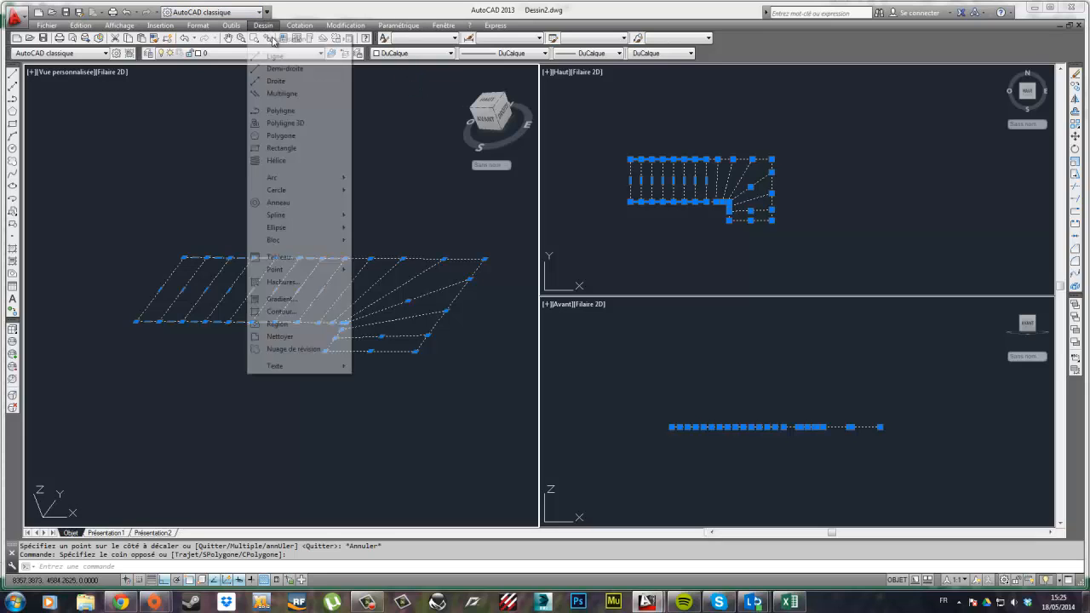
{"action": "mouse_move", "coordinate": [290, 39]}
{"action": "left_click", "coordinate": [382, 144]}
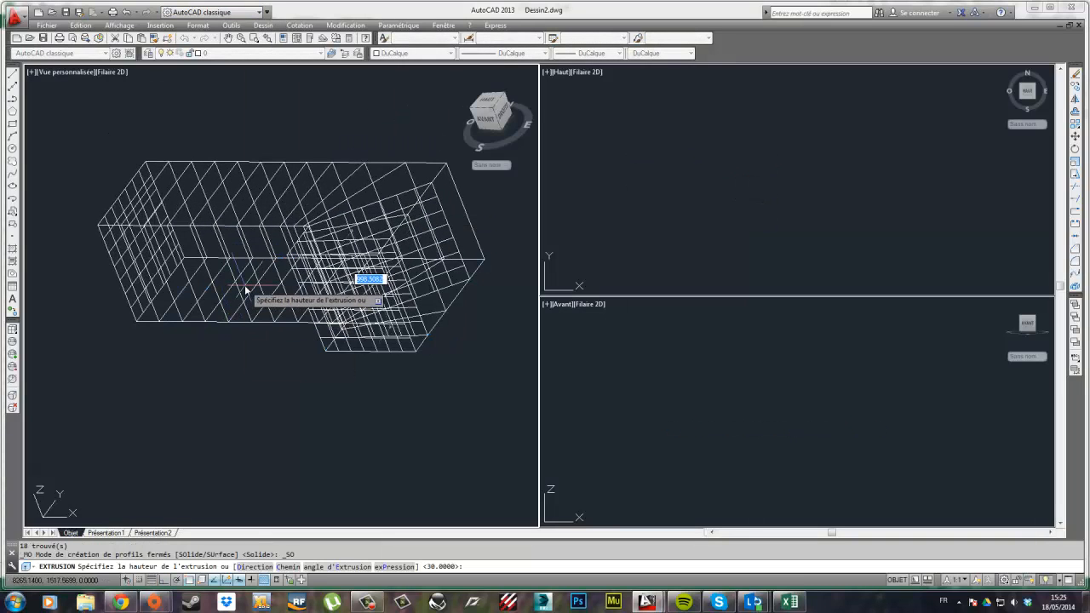
{"action": "type", "text": "30"}
{"action": "key", "text": "Return"}
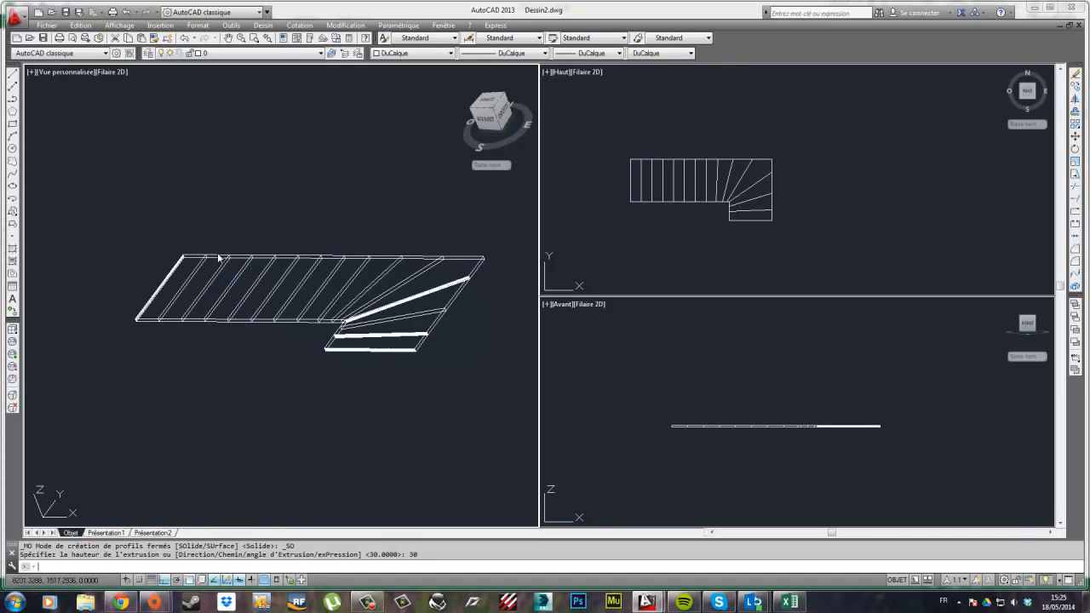
{"action": "key", "text": "Escape"}
- Delete the leftover extruded surfaces on the winder edge, the two short-flight edges and the outer edge of the first straight tread
{"action": "scroll", "coordinate": [380, 324], "scroll_direction": "up", "scroll_amount": 4}
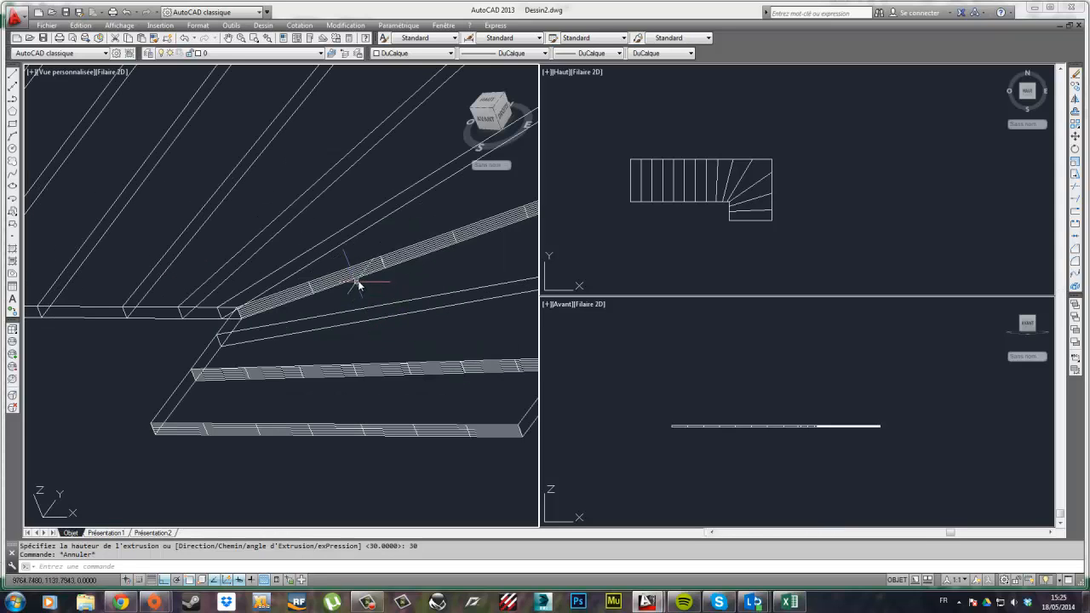
{"action": "left_click", "coordinate": [360, 280]}
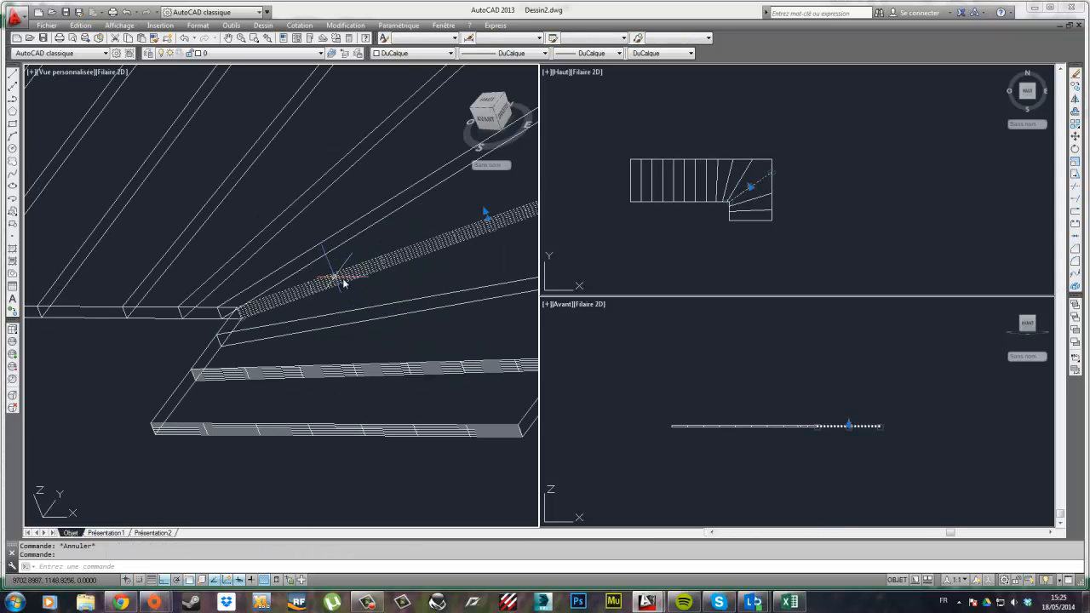
{"action": "key", "text": "Delete"}
{"action": "scroll", "coordinate": [372, 282], "scroll_direction": "down", "scroll_amount": 2}
{"action": "scroll", "coordinate": [402, 287], "scroll_direction": "up", "scroll_amount": 5}
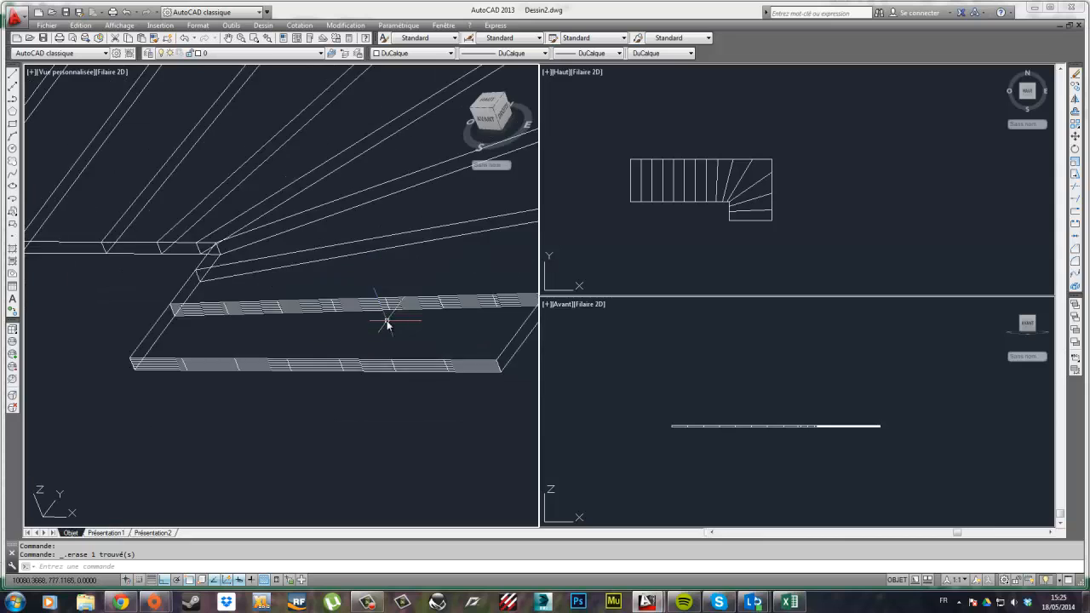
{"action": "scroll", "coordinate": [343, 395], "scroll_direction": "down", "scroll_amount": 5}
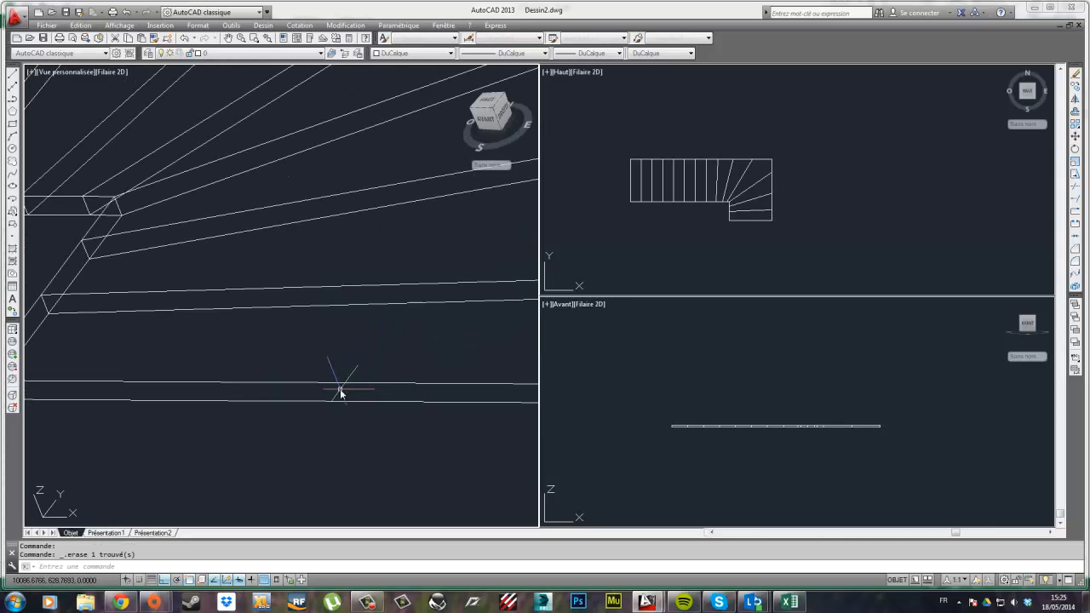
{"action": "scroll", "coordinate": [117, 273], "scroll_direction": "up", "scroll_amount": 4}
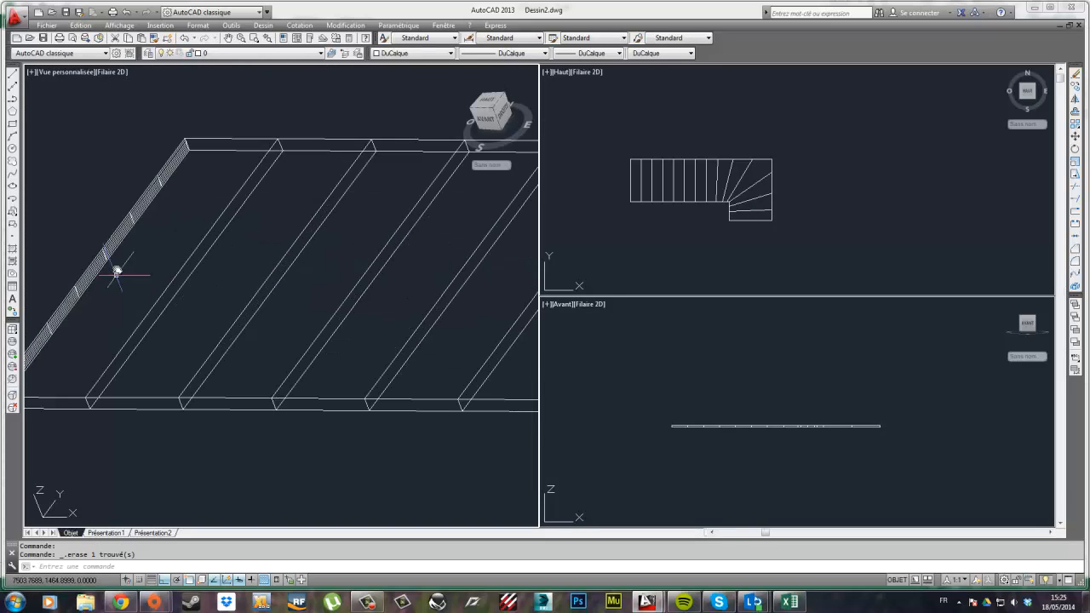
{"action": "scroll", "coordinate": [107, 255], "scroll_direction": "down", "scroll_amount": 5}
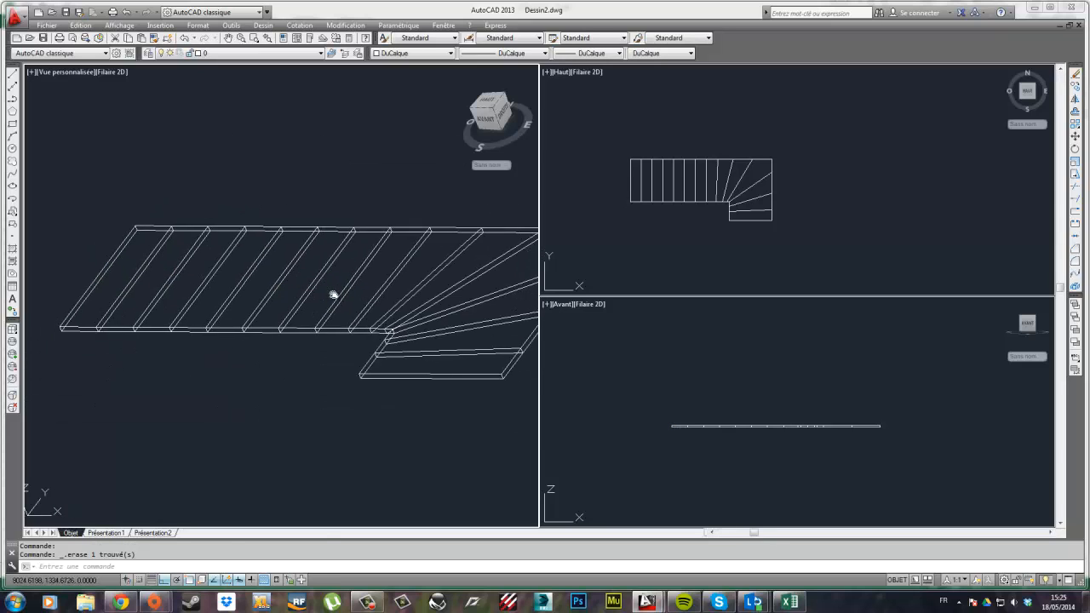
{"action": "mouse_move", "coordinate": [295, 277]}
{"action": "middle_mouse_down"}
{"action": "mouse_move", "coordinate": [204, 260]}
{"action": "mouse_move", "coordinate": [312, 272]}
{"action": "middle_mouse_up"}
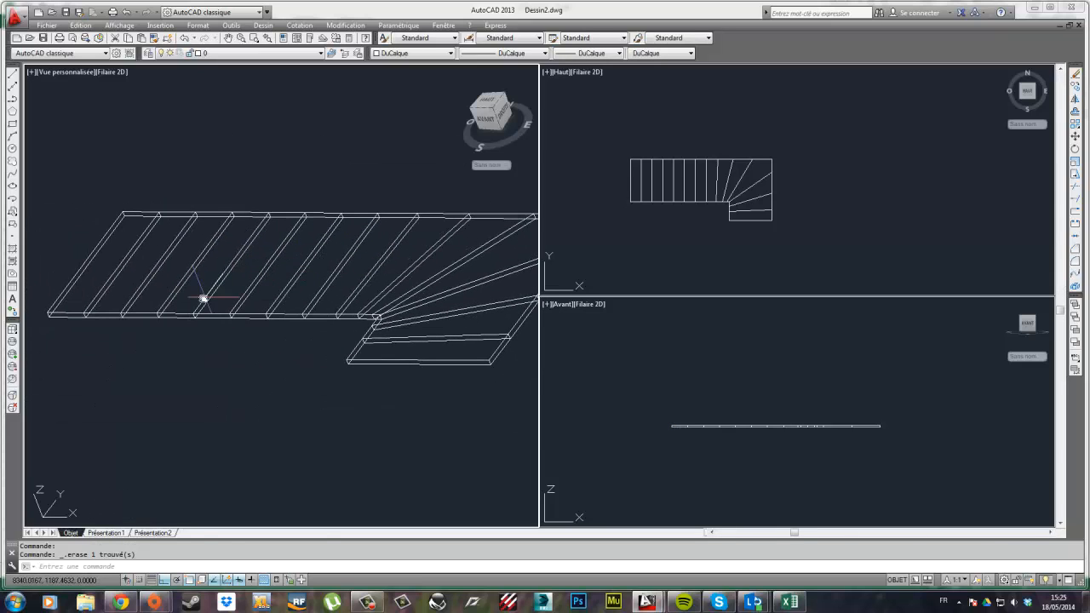
{"action": "middle_click_drag", "start_coordinate": [122, 309], "coordinate": [184, 304]}
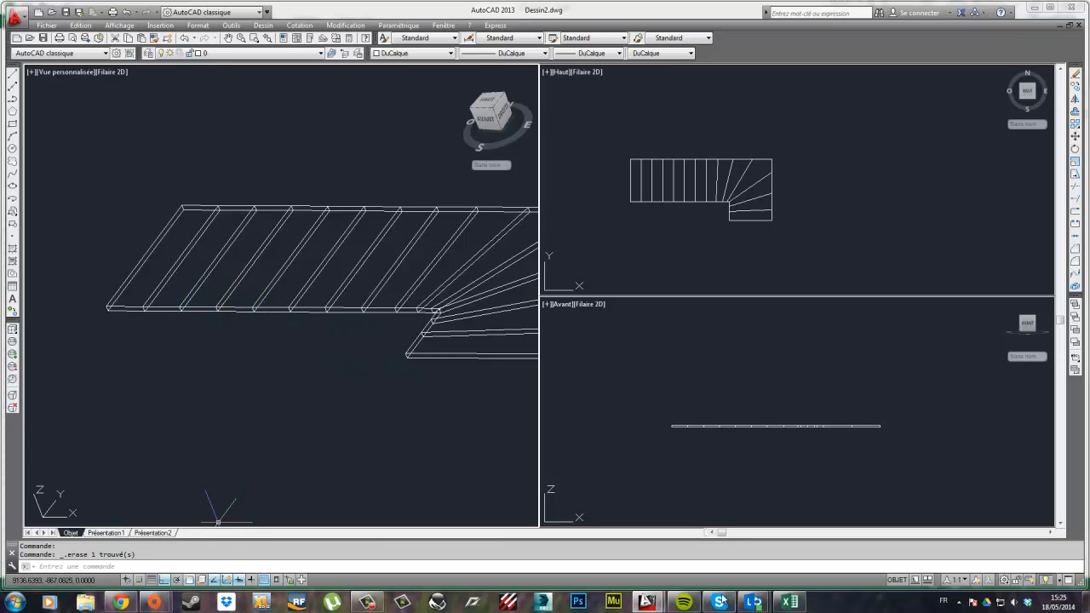
- Switch to the Excel stair calculation and compute the riser height minus the tread thickness in cell I25 with =D6-30
{"action": "left_click", "coordinate": [790, 603]}
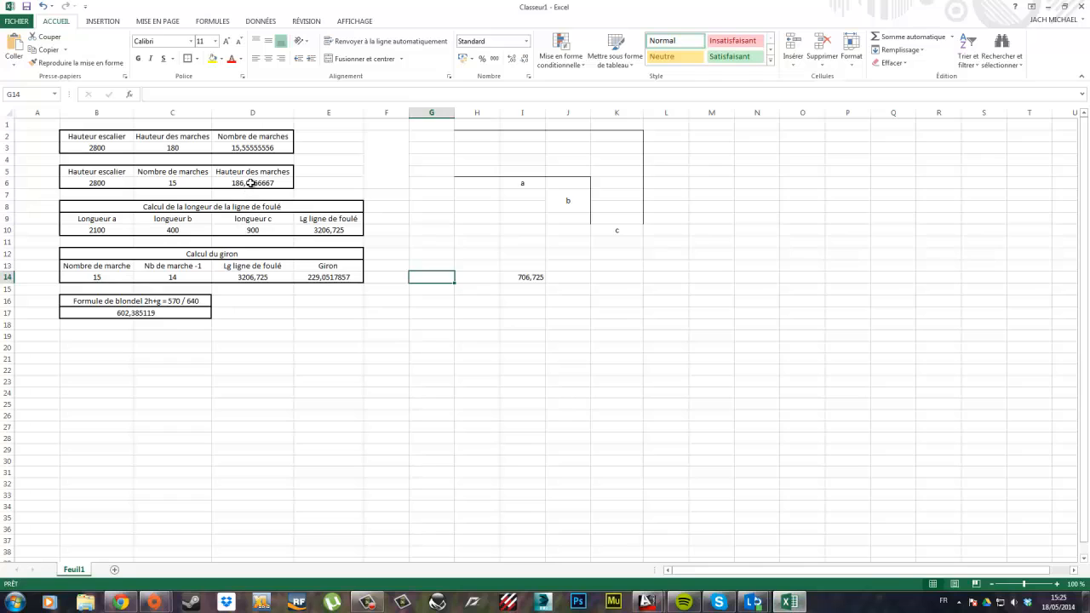
{"action": "left_click", "coordinate": [504, 404]}
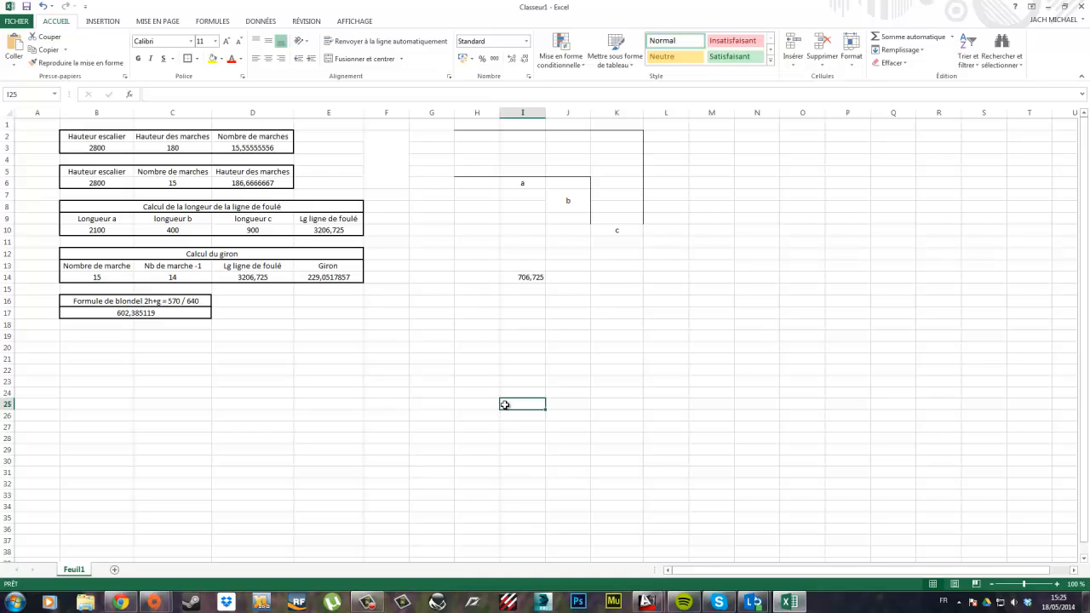
{"action": "type", "text": "="}
{"action": "left_click", "coordinate": [269, 186]}
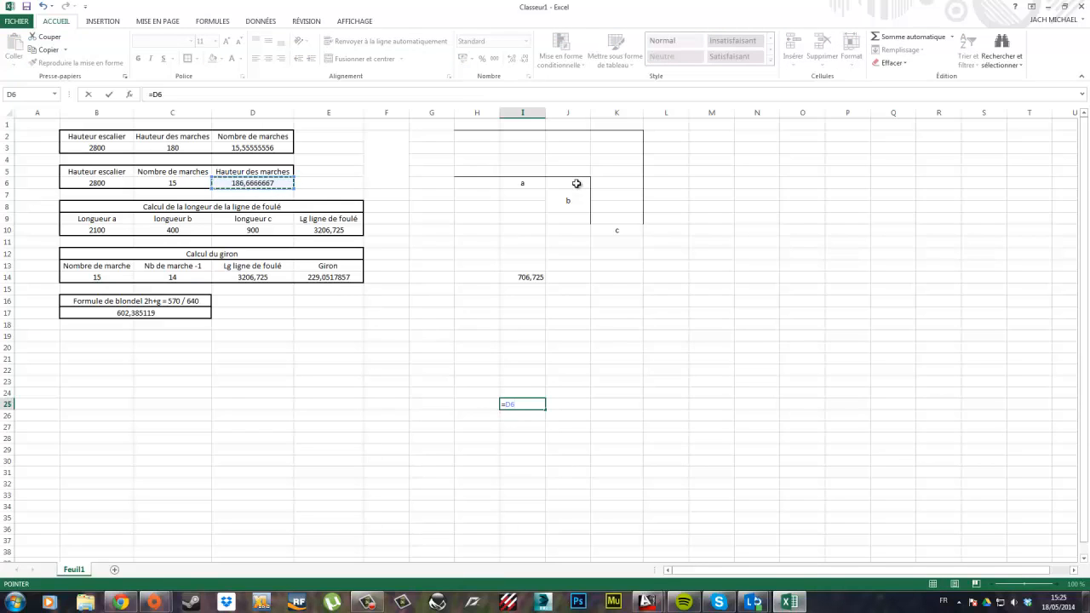
{"action": "type", "text": "-30"}
{"action": "key", "text": "Return"}
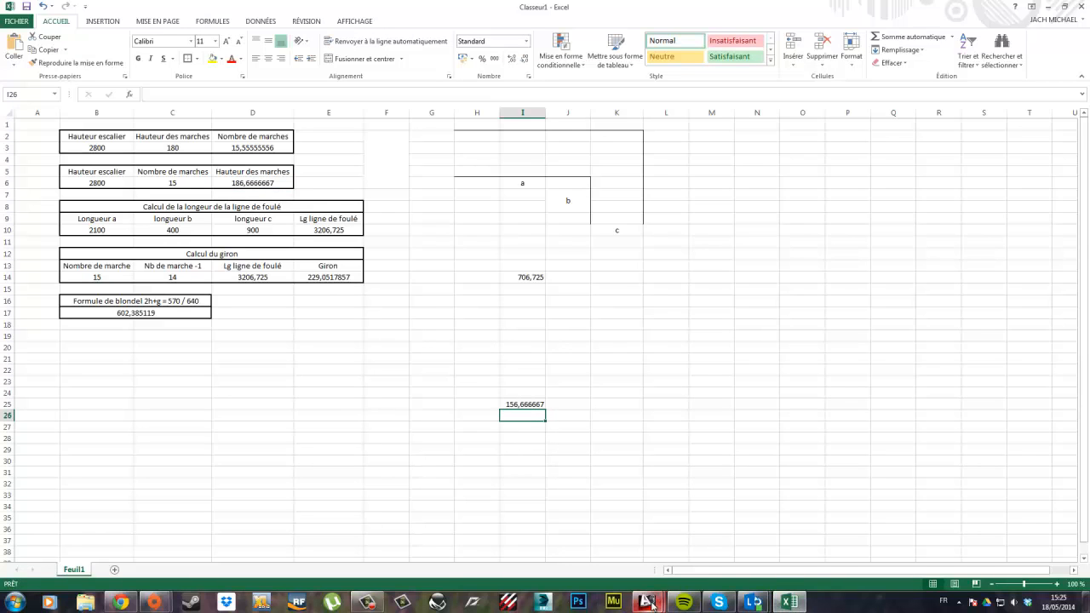
- Switch to the AutoCAD staircase drawing and draw a vertical line 156.66 long downward from the first straight tread's lower front corner
{"action": "mouse_move", "coordinate": [651, 605]}
{"action": "left_click", "coordinate": [712, 536]}
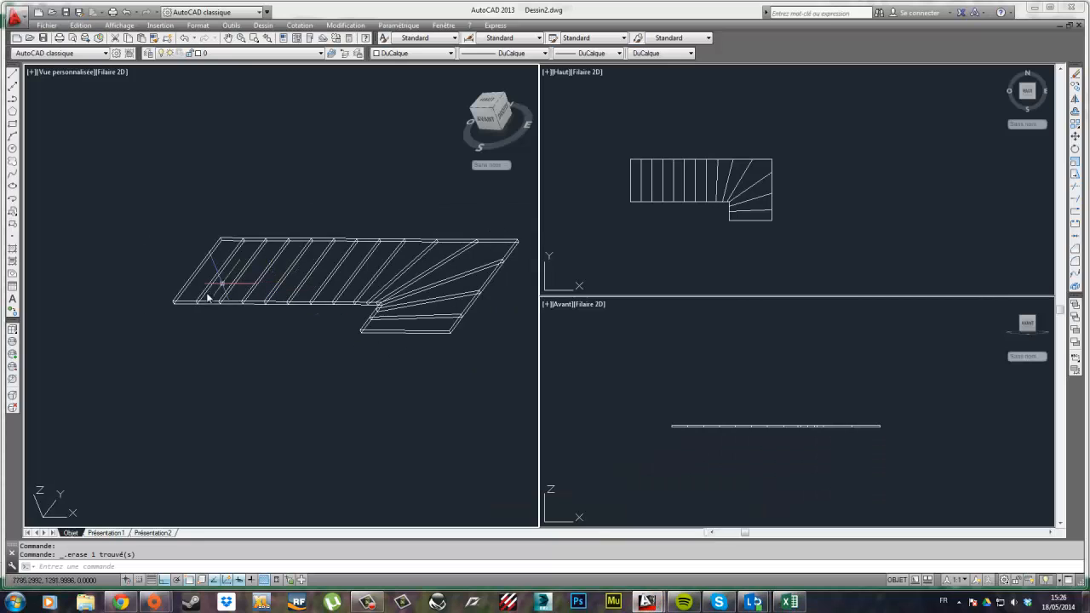
{"action": "left_click", "coordinate": [12, 73]}
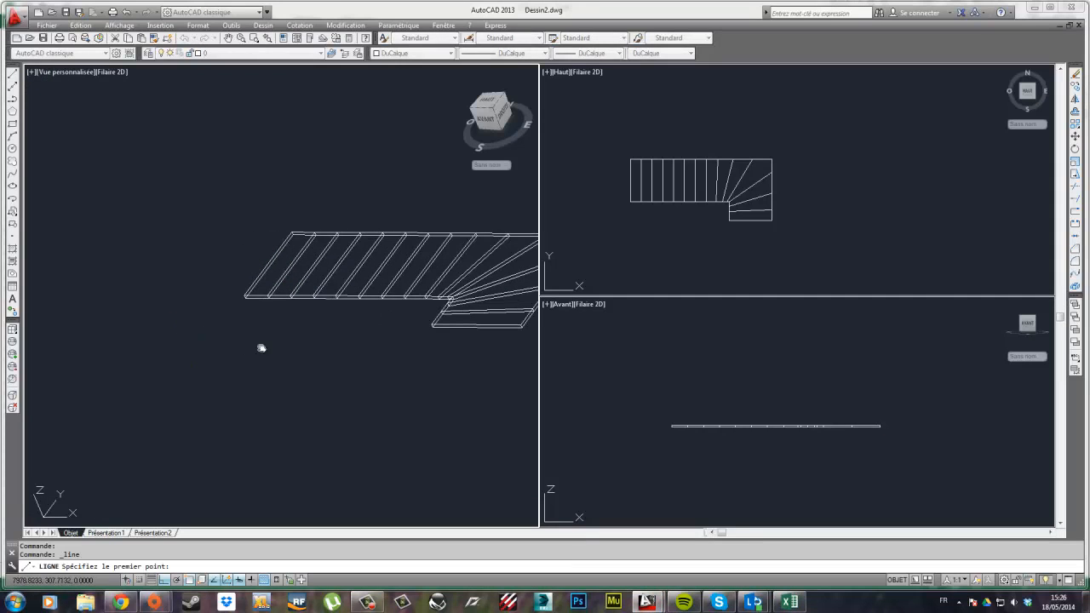
{"action": "scroll", "coordinate": [246, 309], "scroll_direction": "up", "scroll_amount": 5}
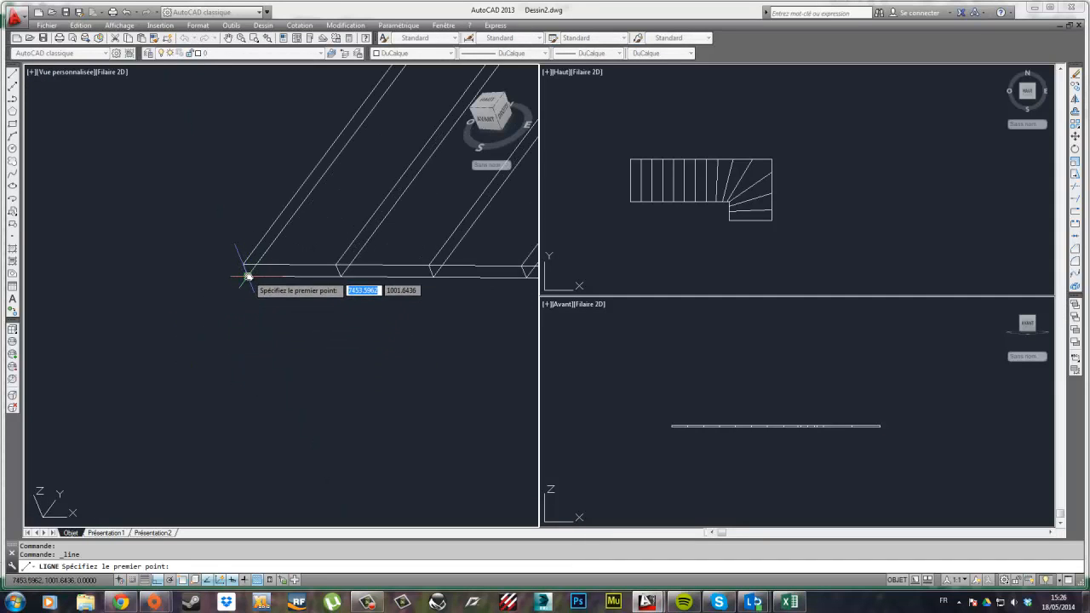
{"action": "left_click", "coordinate": [247, 274]}
{"action": "type", "text": "156"}
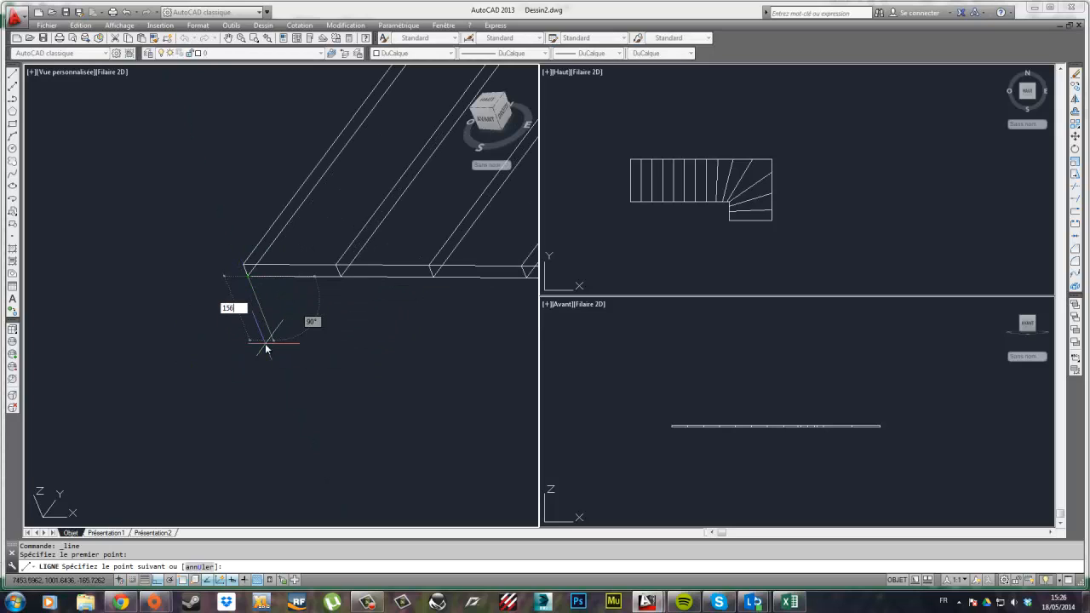
{"action": "type", "text": ".66"}
{"action": "key", "text": "Return"}
{"action": "key", "text": "Escape"}
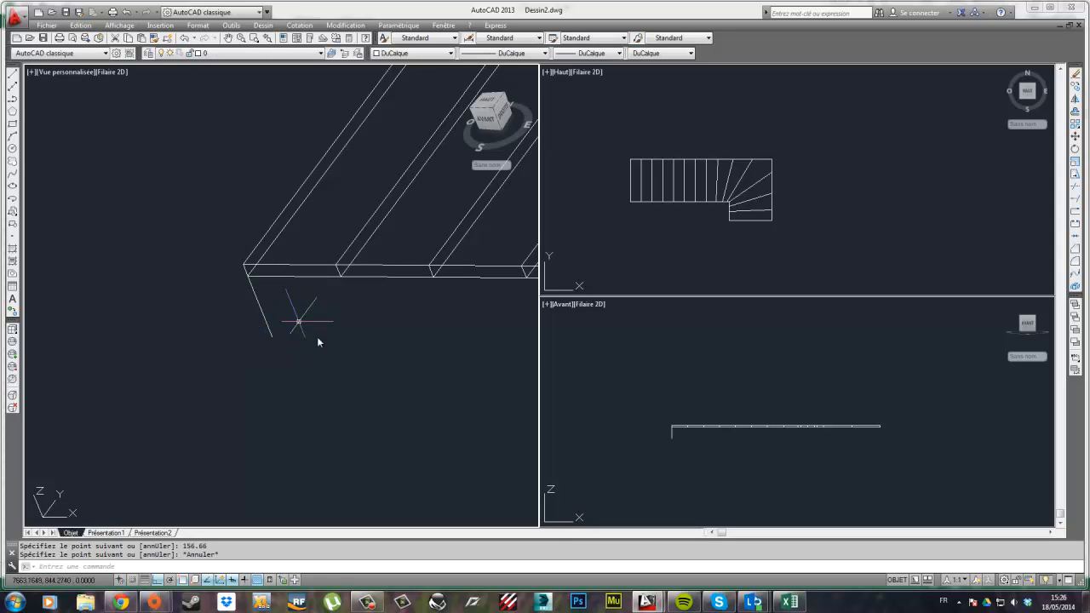
- Copy the vertical riser line, placing its lower end on the upper front corner where the first and second straight treads meet
{"action": "scroll", "coordinate": [323, 336], "scroll_direction": "down", "scroll_amount": 2}
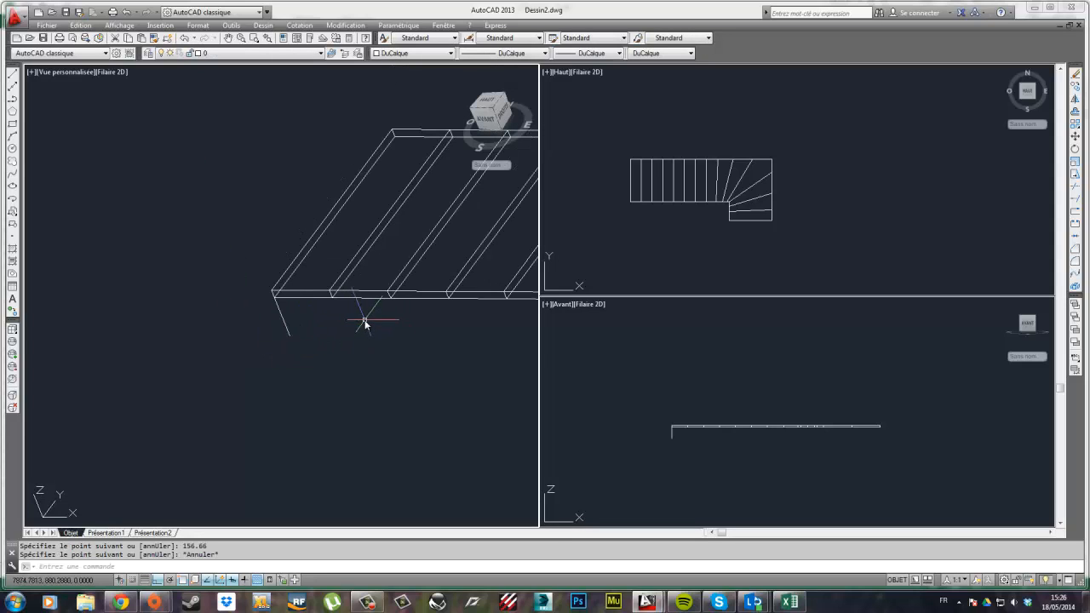
{"action": "left_click", "coordinate": [364, 323]}
{"action": "left_click", "coordinate": [284, 333]}
{"action": "left_click", "coordinate": [1074, 86]}
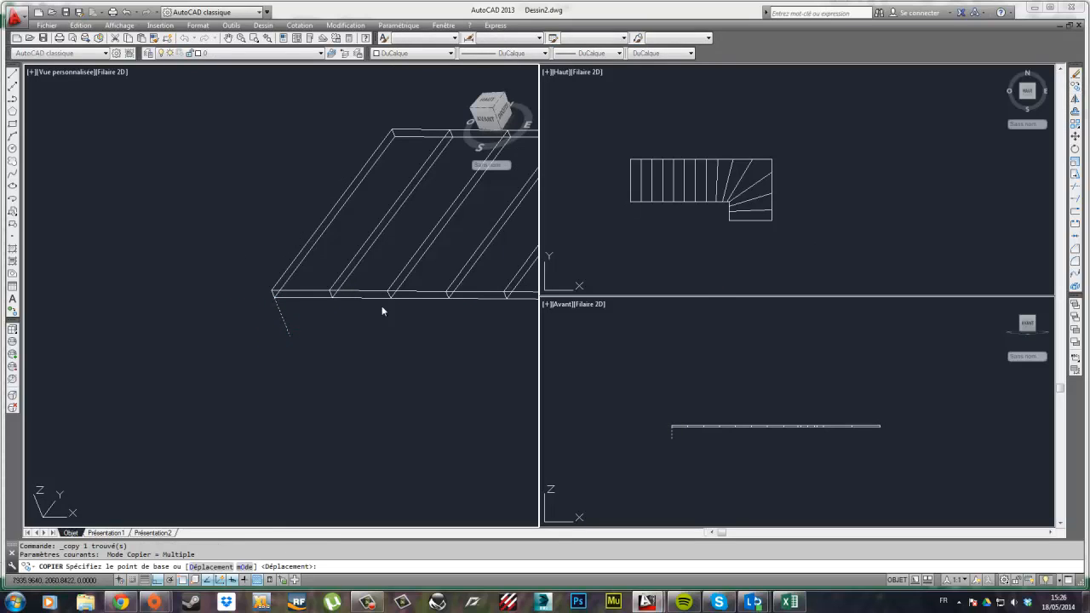
{"action": "left_click", "coordinate": [289, 335]}
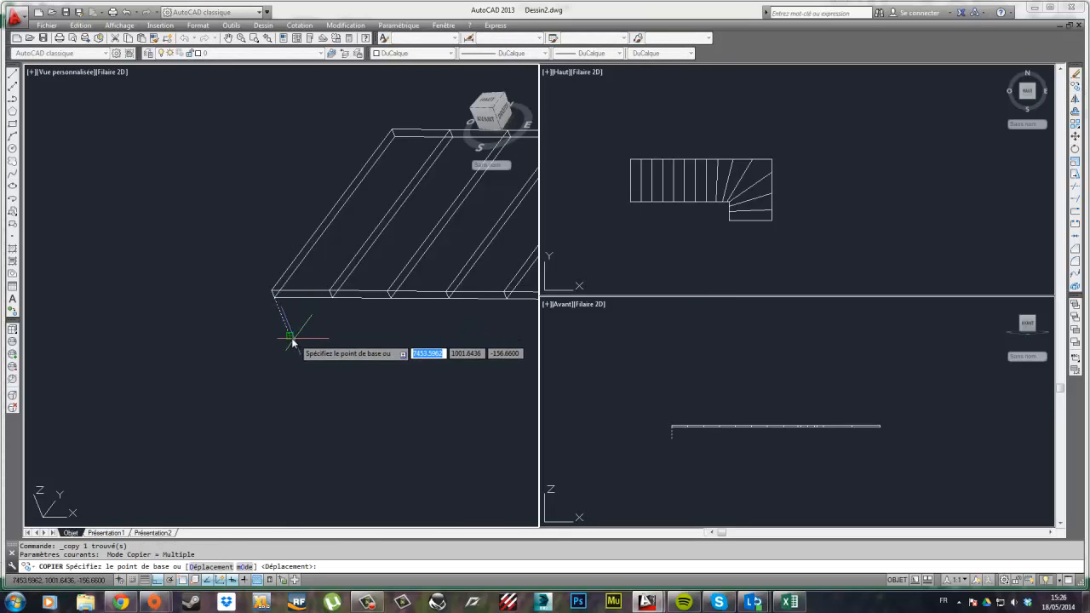
{"action": "left_click", "coordinate": [331, 293]}
{"action": "key", "text": "Escape"}
{"action": "left_click", "coordinate": [361, 301]}
{"action": "left_click", "coordinate": [360, 289]}
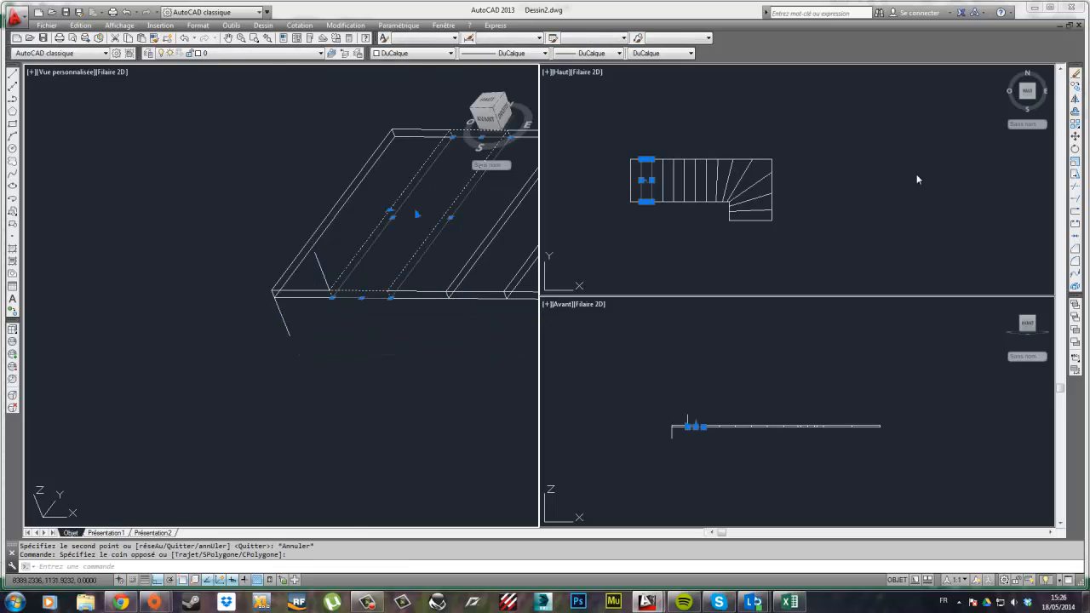
{"action": "left_click", "coordinate": [1075, 137]}
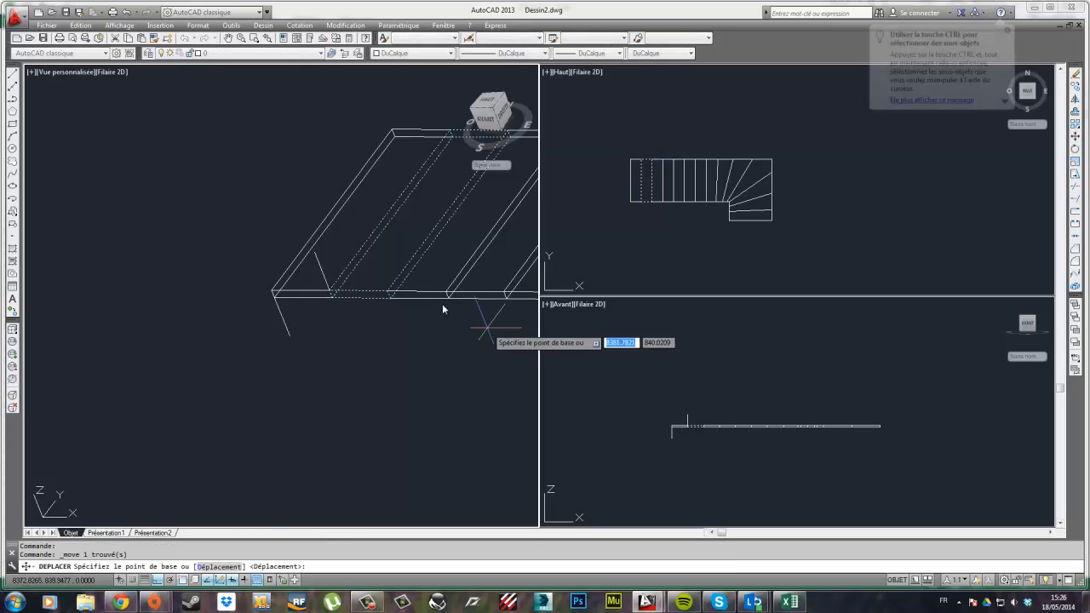
{"action": "left_click", "coordinate": [332, 293]}
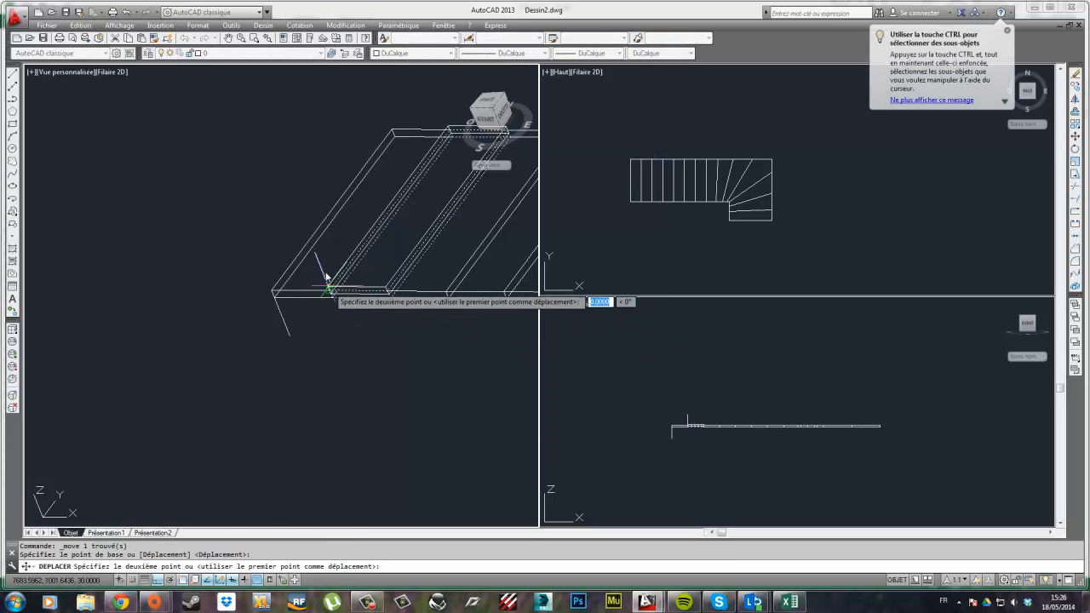
{"action": "key", "text": "Escape"}
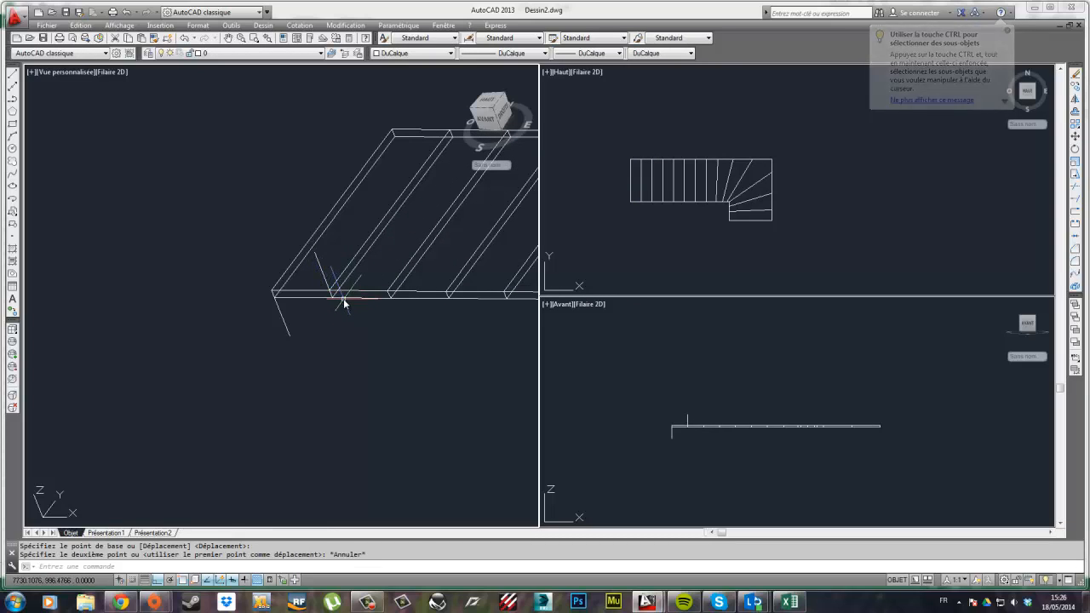
{"action": "left_click", "coordinate": [344, 302]}
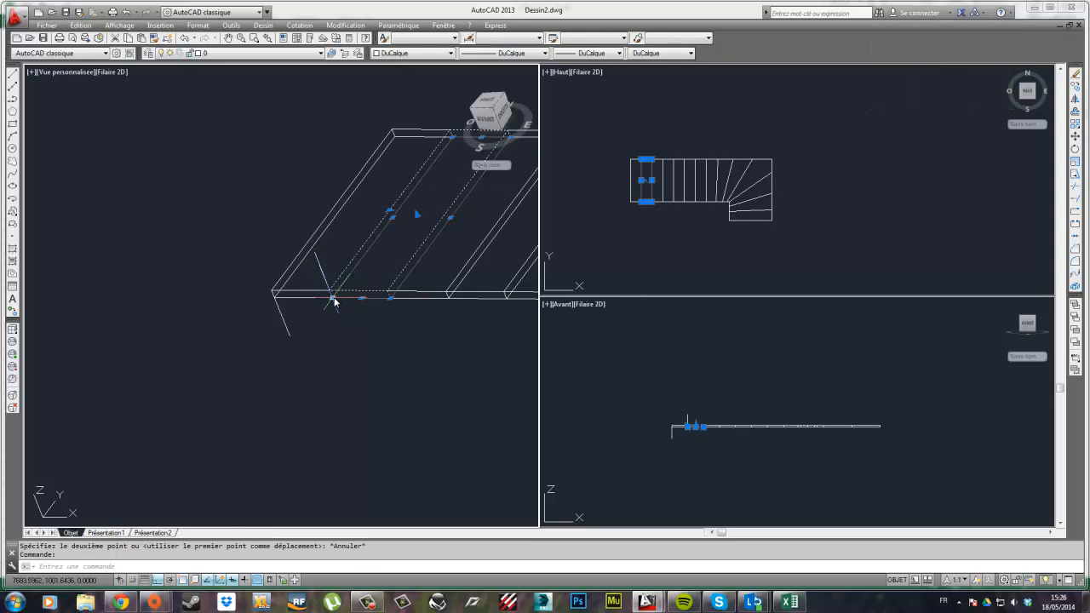
{"action": "key", "text": "Escape"}
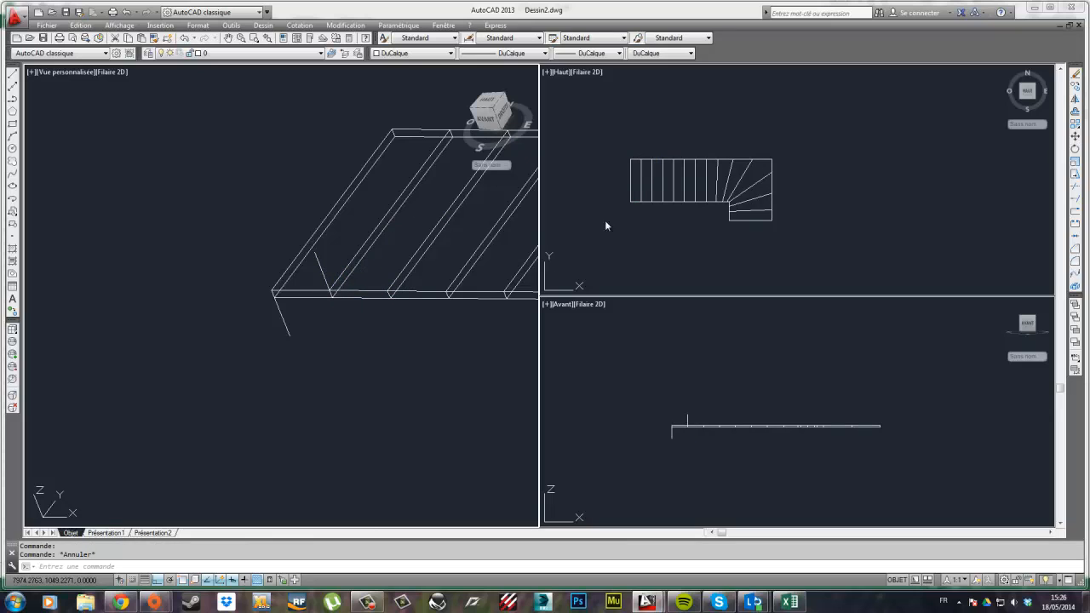
- Move the second straight tread up by its lower front corner onto the upper end of the copied riser line
{"action": "left_click", "coordinate": [349, 294]}
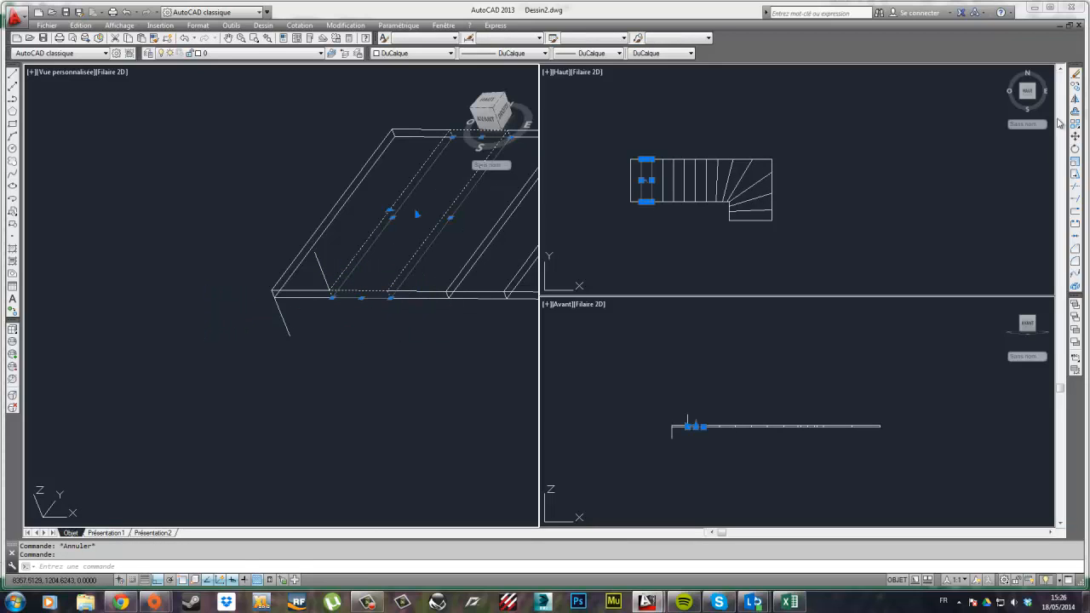
{"action": "left_click", "coordinate": [1077, 136]}
{"action": "left_click", "coordinate": [332, 295]}
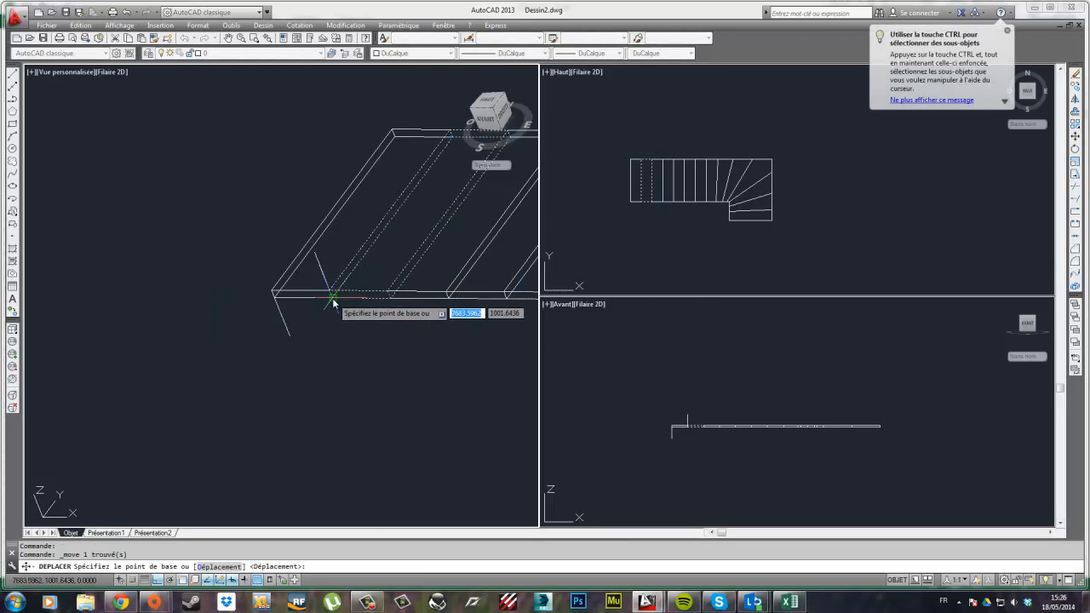
{"action": "key", "text": "Escape"}
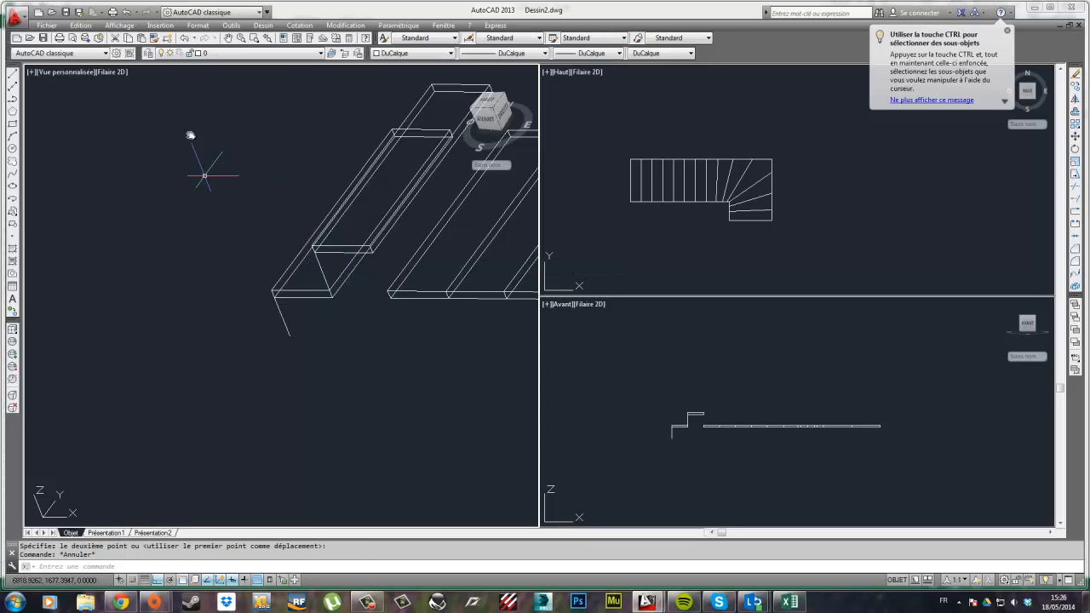
- Set the visual style of the custom 3D viewport to Conceptual
{"action": "left_click", "coordinate": [81, 26]}
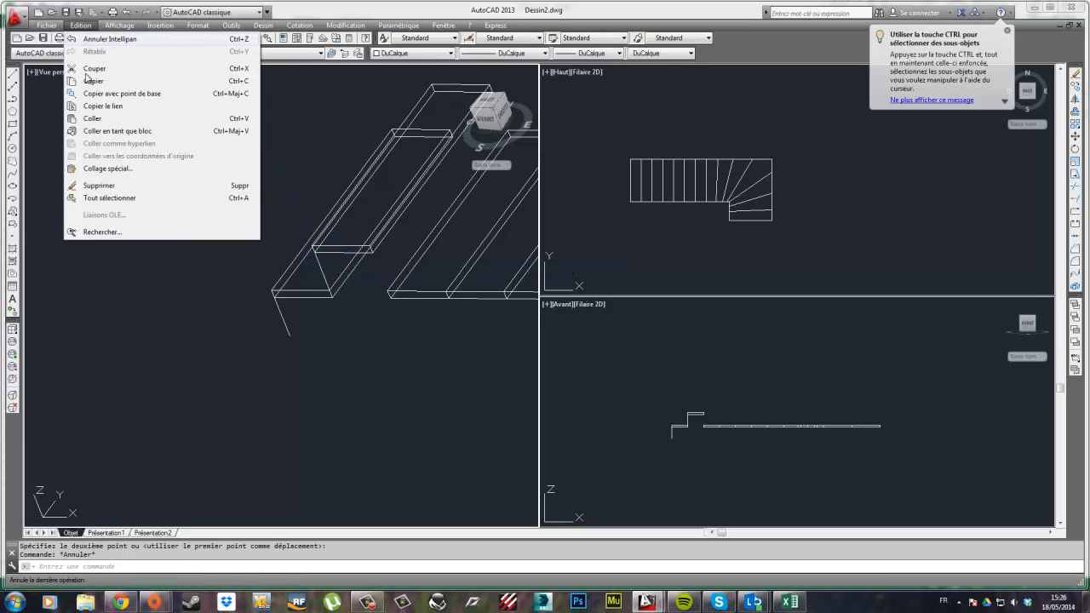
{"action": "mouse_move", "coordinate": [119, 26]}
{"action": "mouse_move", "coordinate": [201, 132]}
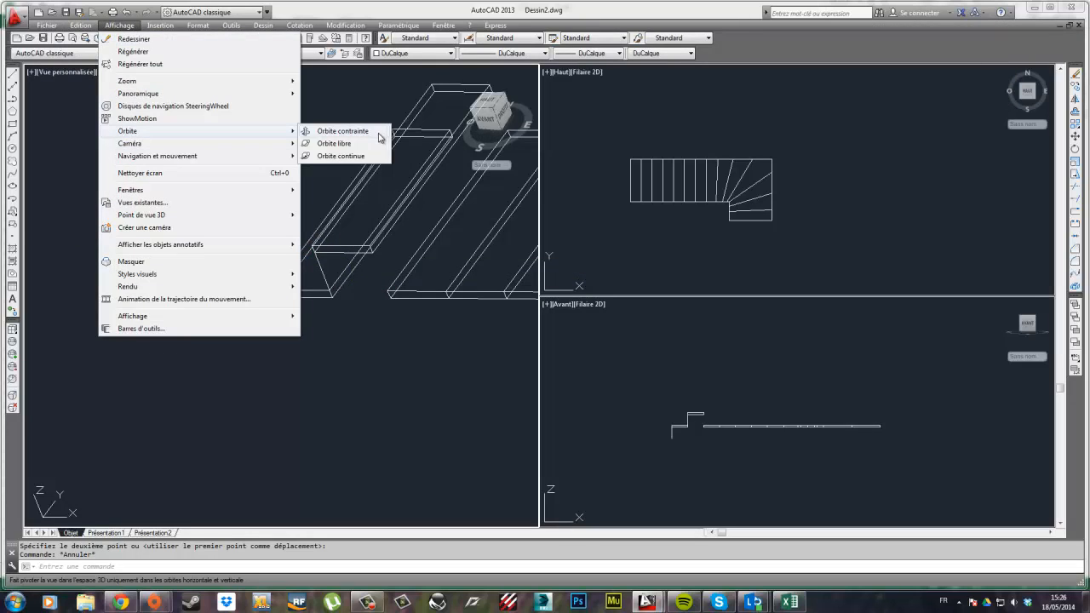
{"action": "left_click", "coordinate": [356, 146]}
{"action": "left_click_drag", "start_coordinate": [443, 289], "coordinate": [264, 260]}
{"action": "key", "text": "Escape"}
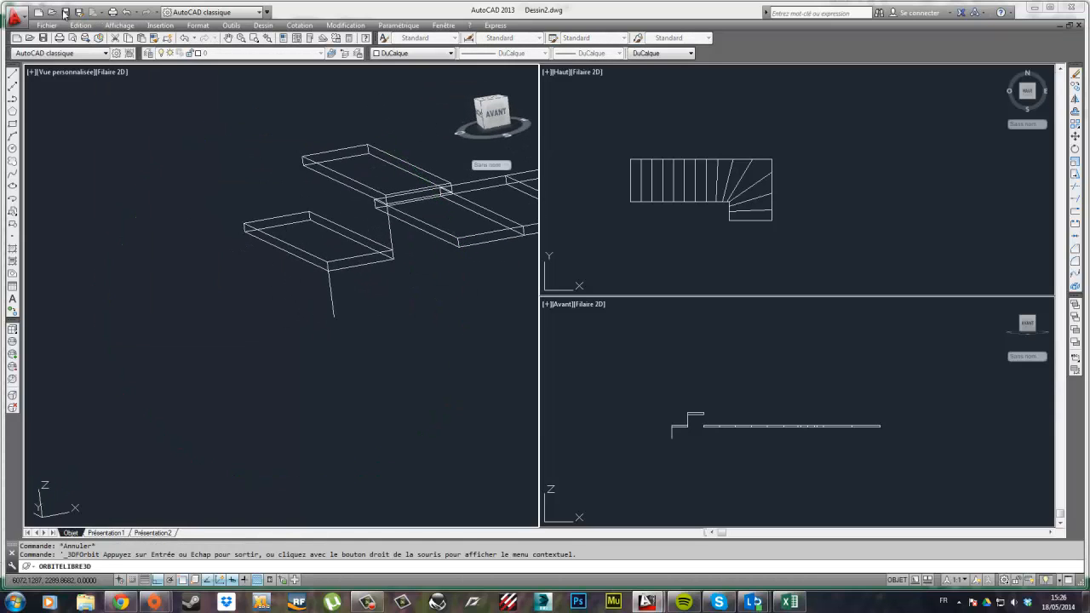
{"action": "left_click", "coordinate": [118, 26]}
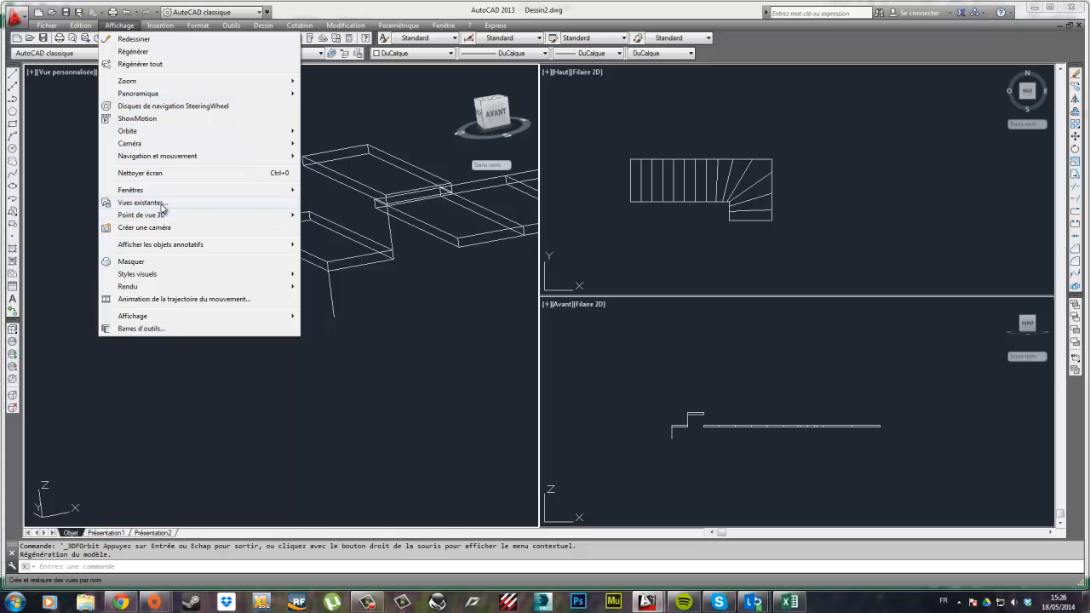
{"action": "mouse_move", "coordinate": [156, 277]}
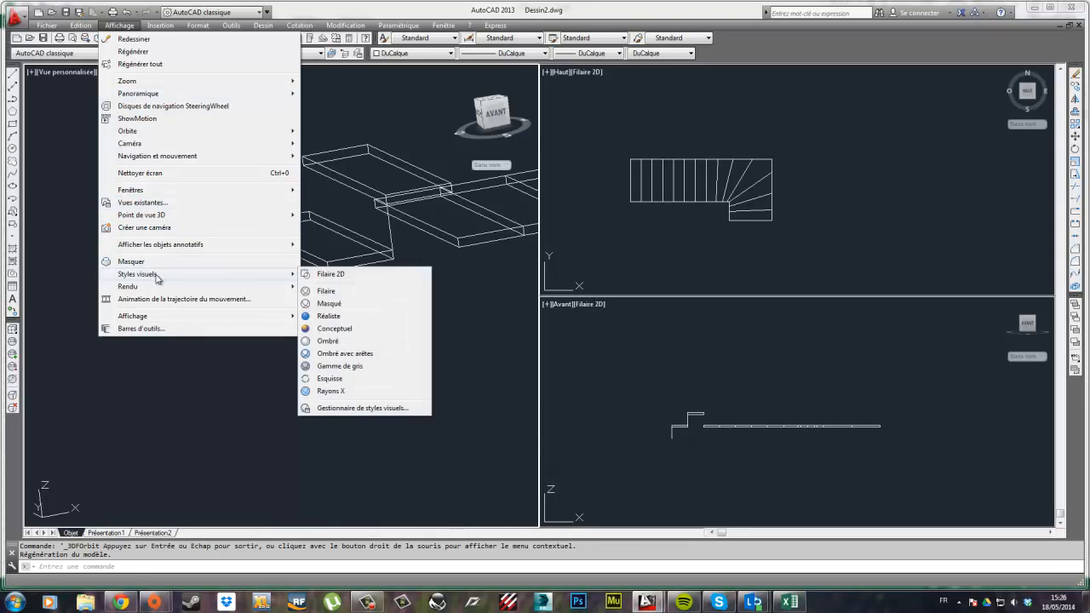
{"action": "left_click", "coordinate": [350, 332]}
{"action": "middle_click_drag", "start_coordinate": [410, 289], "coordinate": [236, 325]}
{"action": "scroll", "coordinate": [206, 281], "scroll_direction": "up", "scroll_amount": 2}
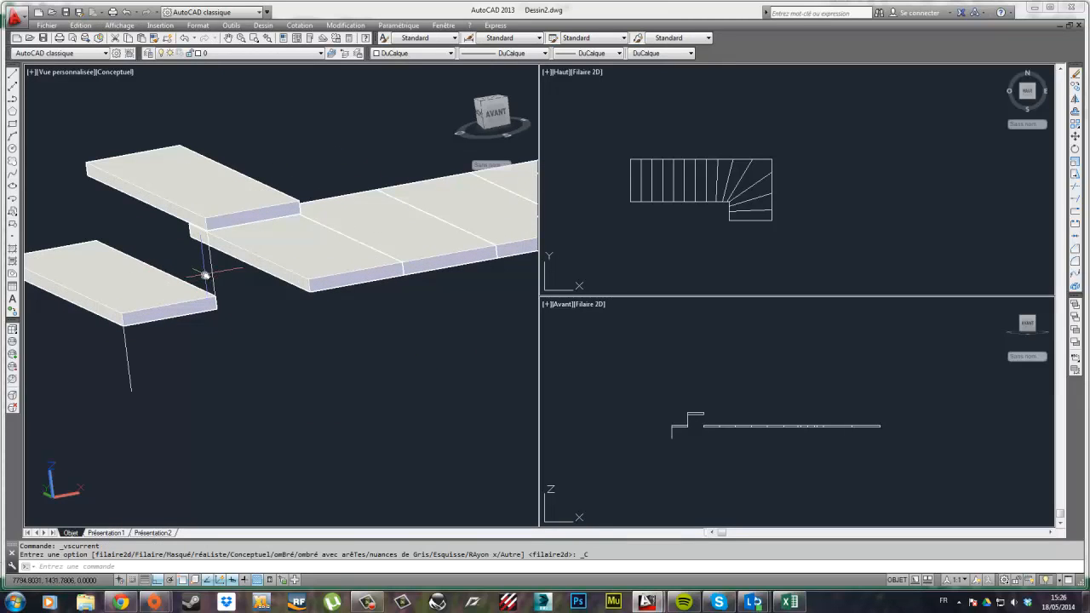
{"action": "key", "text": "Escape"}
{"action": "scroll", "coordinate": [715, 426], "scroll_direction": "up", "scroll_amount": 2}
{"action": "scroll", "coordinate": [677, 428], "scroll_direction": "down", "scroll_amount": 5}
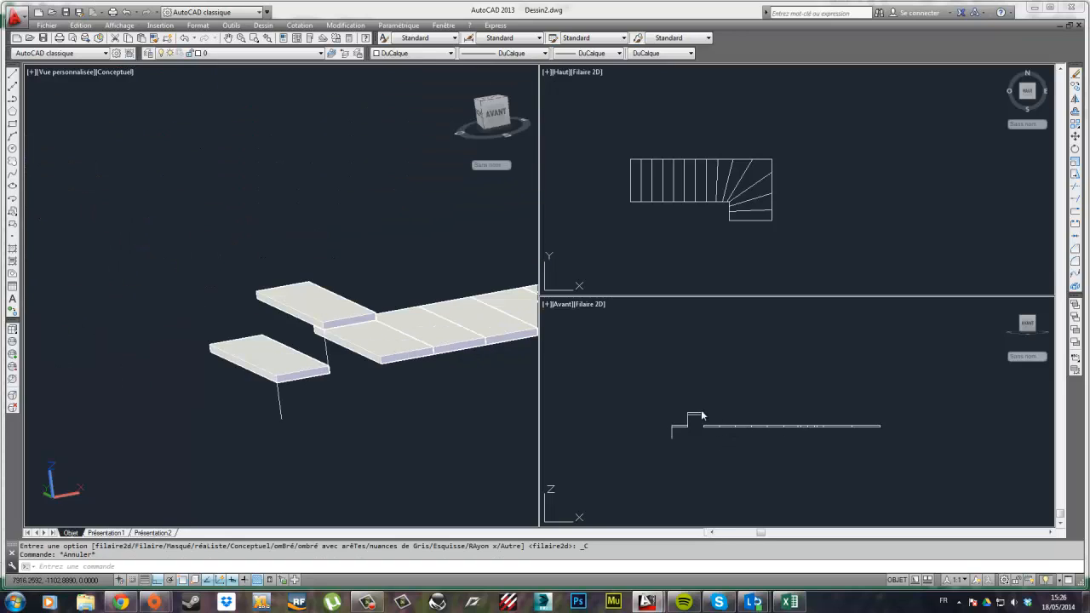
- Try to place a linear dimension in the front view between the tops of the second and first straight treads
{"action": "left_click", "coordinate": [705, 411]}
{"action": "scroll", "coordinate": [714, 382], "scroll_direction": "up", "scroll_amount": 7}
{"action": "middle_click_drag", "start_coordinate": [673, 397], "coordinate": [696, 384]}
{"action": "left_click", "coordinate": [418, 28]}
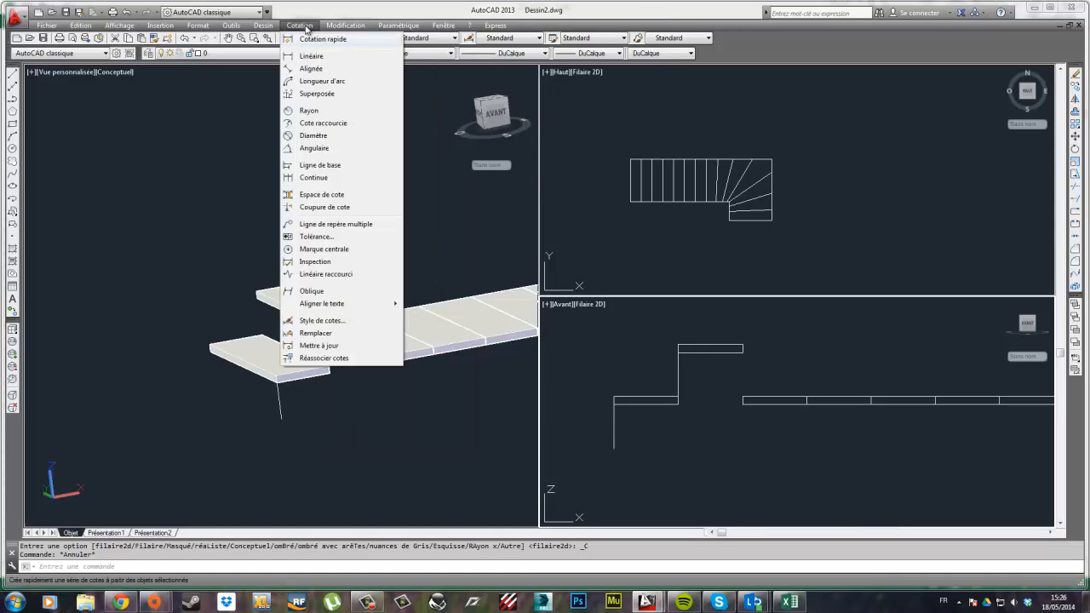
{"action": "left_click", "coordinate": [309, 57]}
{"action": "left_click", "coordinate": [677, 348]}
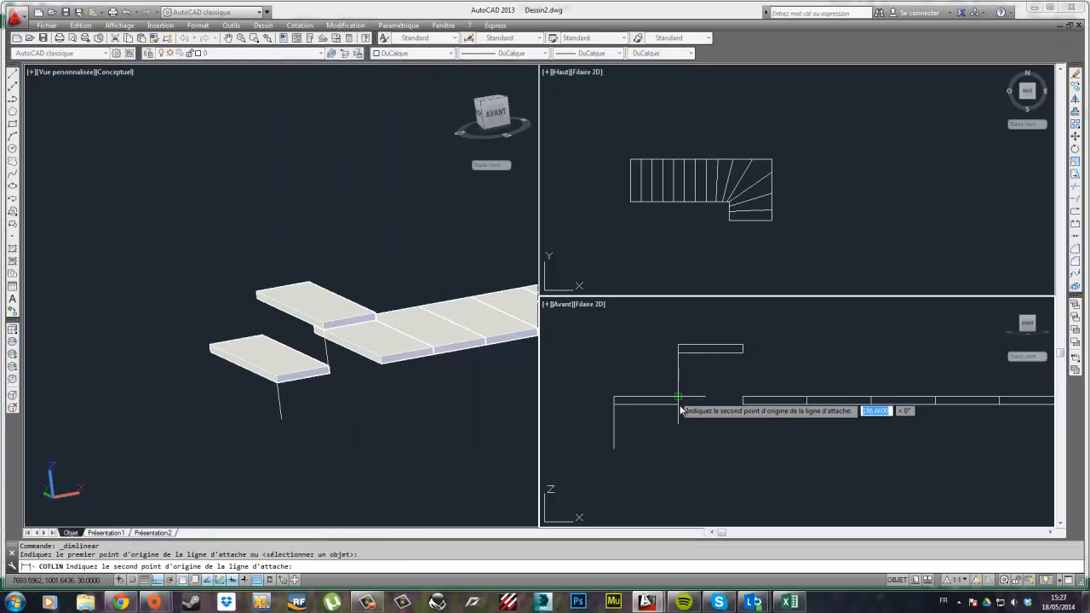
{"action": "left_click", "coordinate": [678, 400]}
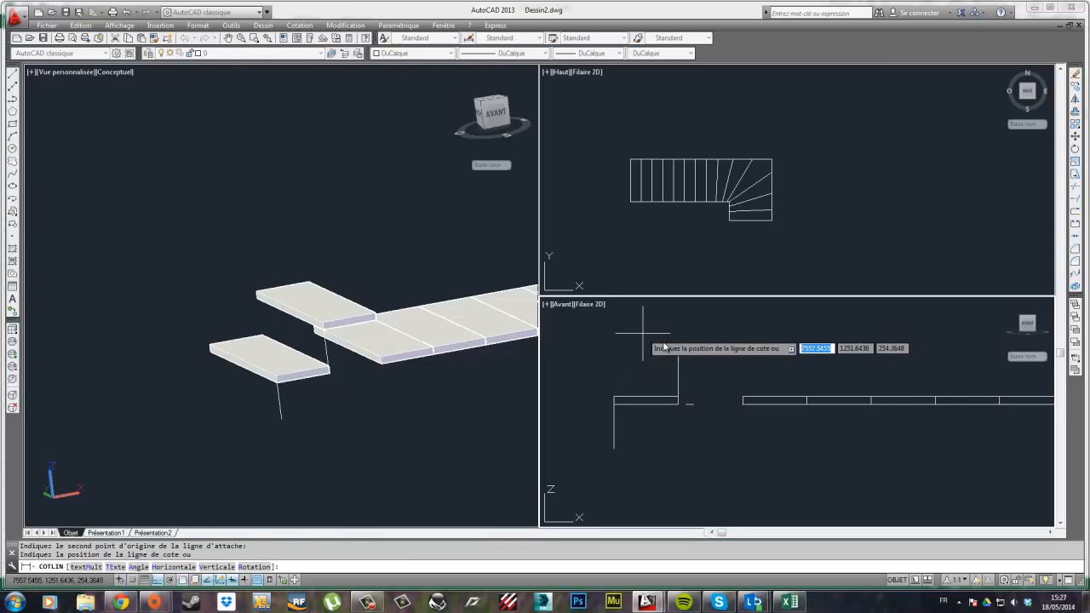
{"action": "key", "text": "Escape"}
- Redirect the UCS Y axis in the custom 3D view so that it points vertically upward
{"action": "scroll", "coordinate": [687, 424], "scroll_direction": "down", "scroll_amount": 2}
{"action": "scroll", "coordinate": [588, 485], "scroll_direction": "up", "scroll_amount": 1}
{"action": "middle_click_drag", "start_coordinate": [612, 488], "coordinate": [647, 440]}
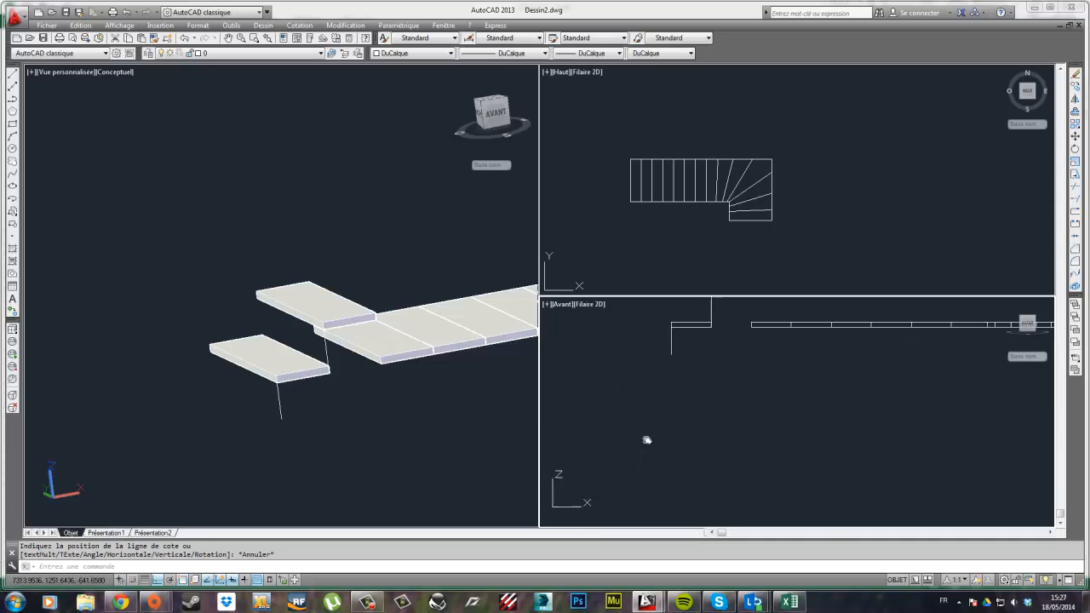
{"action": "left_click", "coordinate": [647, 440]}
{"action": "left_click", "coordinate": [571, 515]}
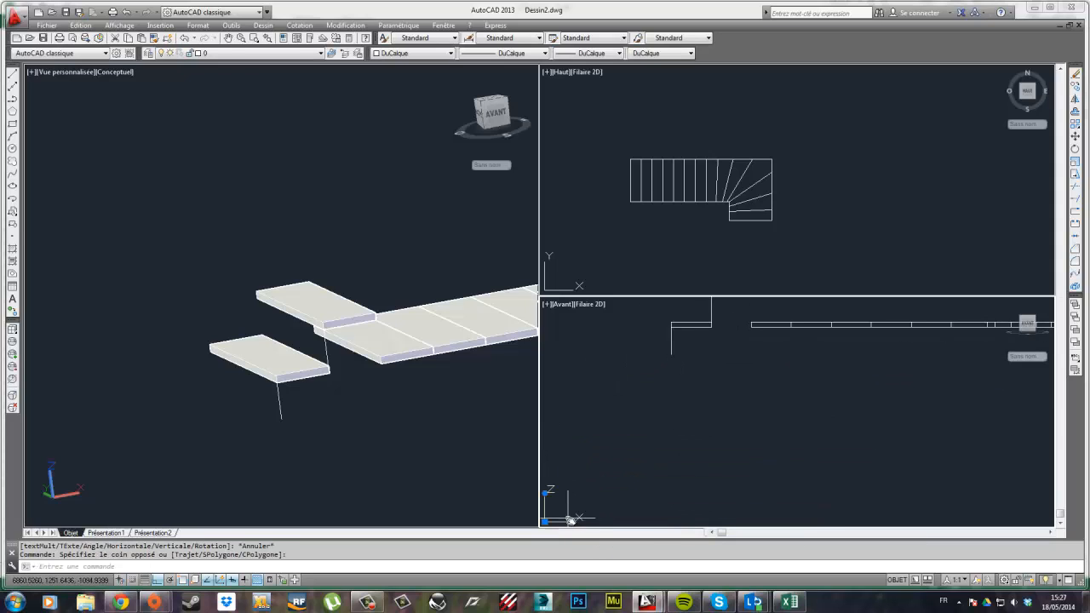
{"action": "left_click", "coordinate": [47, 496]}
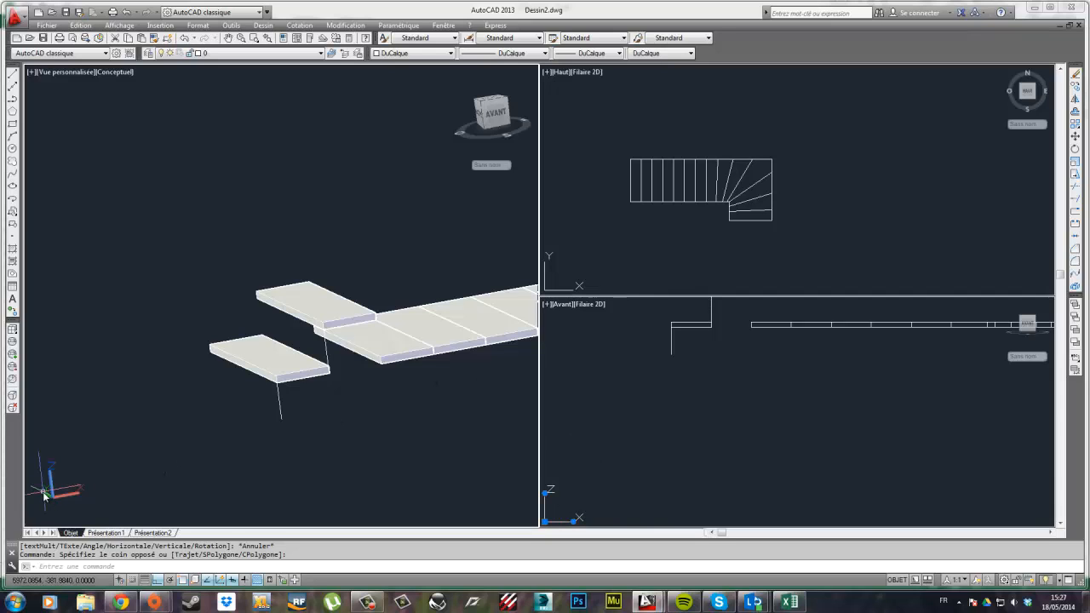
{"action": "left_click", "coordinate": [45, 495]}
{"action": "left_click", "coordinate": [79, 403]}
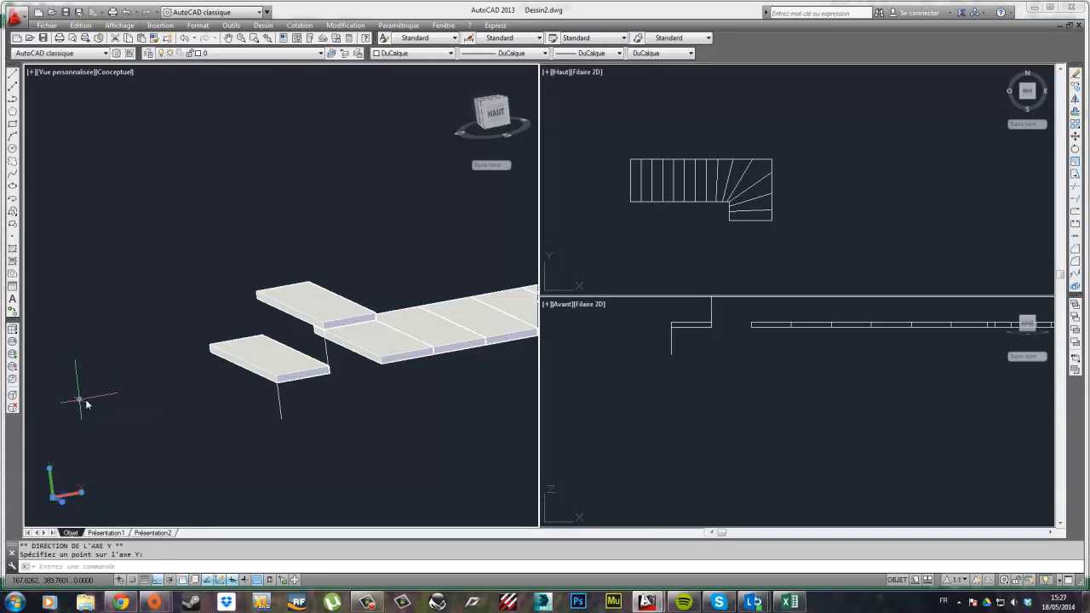
{"action": "key", "text": "Escape"}
{"action": "left_click", "coordinate": [656, 463]}
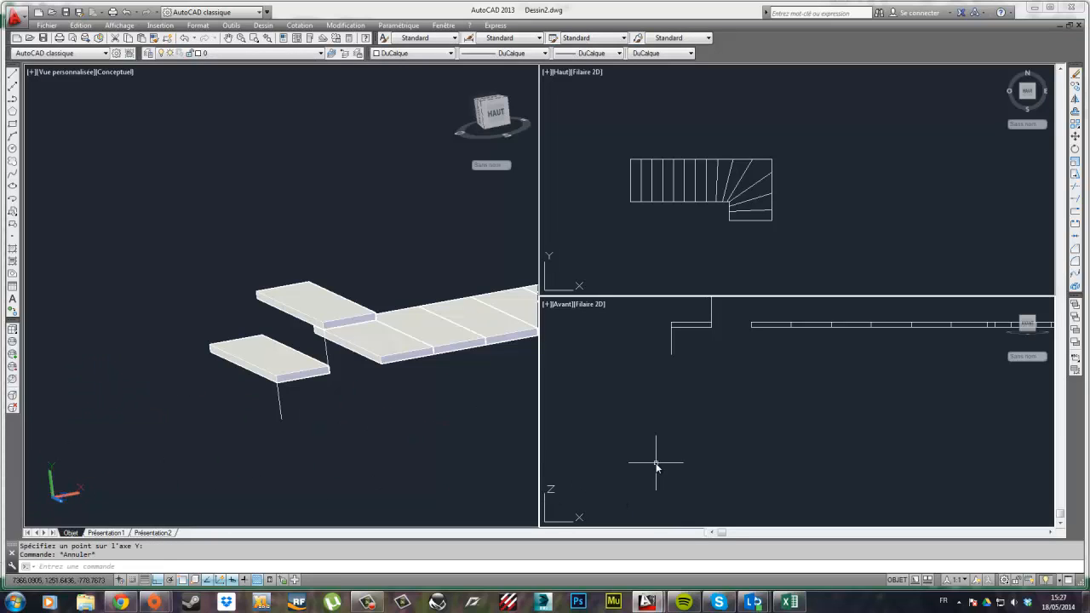
{"action": "left_click", "coordinate": [624, 424]}
{"action": "key", "text": "Escape"}
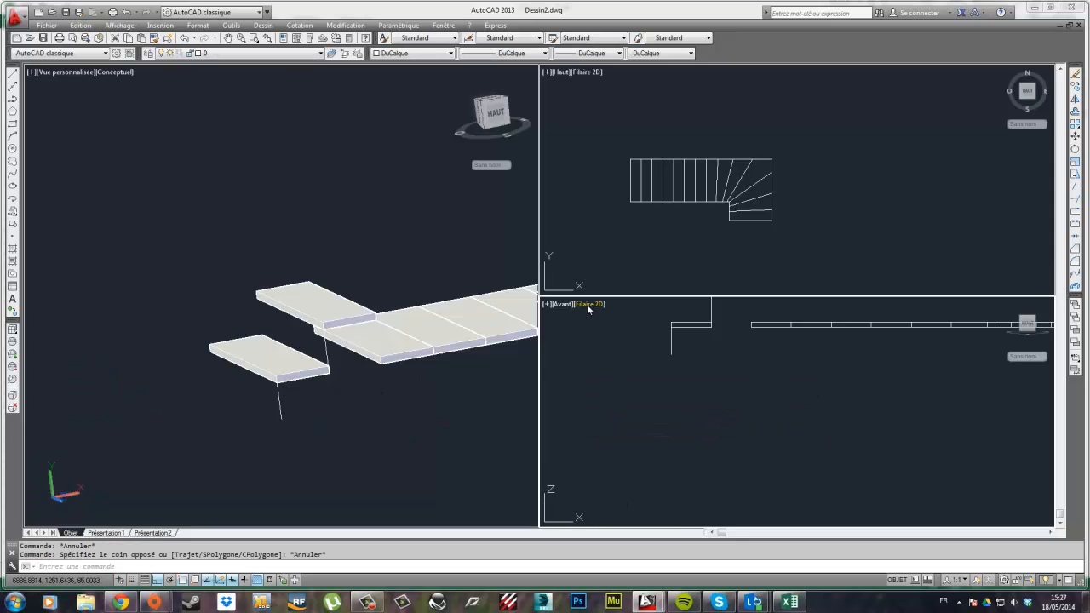
{"action": "left_click", "coordinate": [546, 493]}
{"action": "left_click", "coordinate": [546, 490]}
{"action": "left_click", "coordinate": [545, 494]}
{"action": "left_click", "coordinate": [545, 495]}
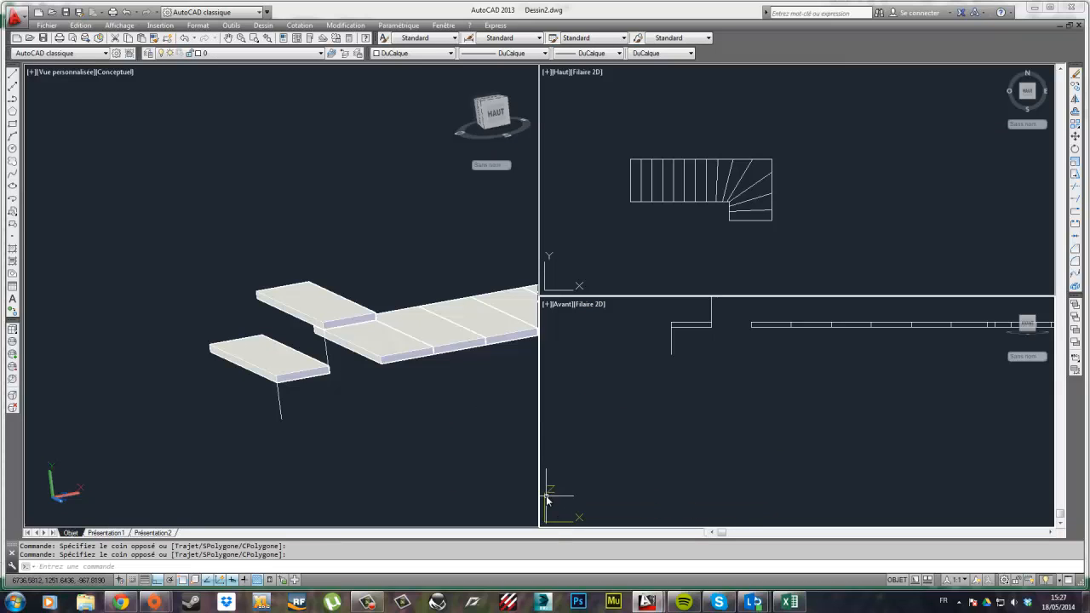
{"action": "left_click", "coordinate": [546, 496]}
{"action": "left_click", "coordinate": [545, 497]}
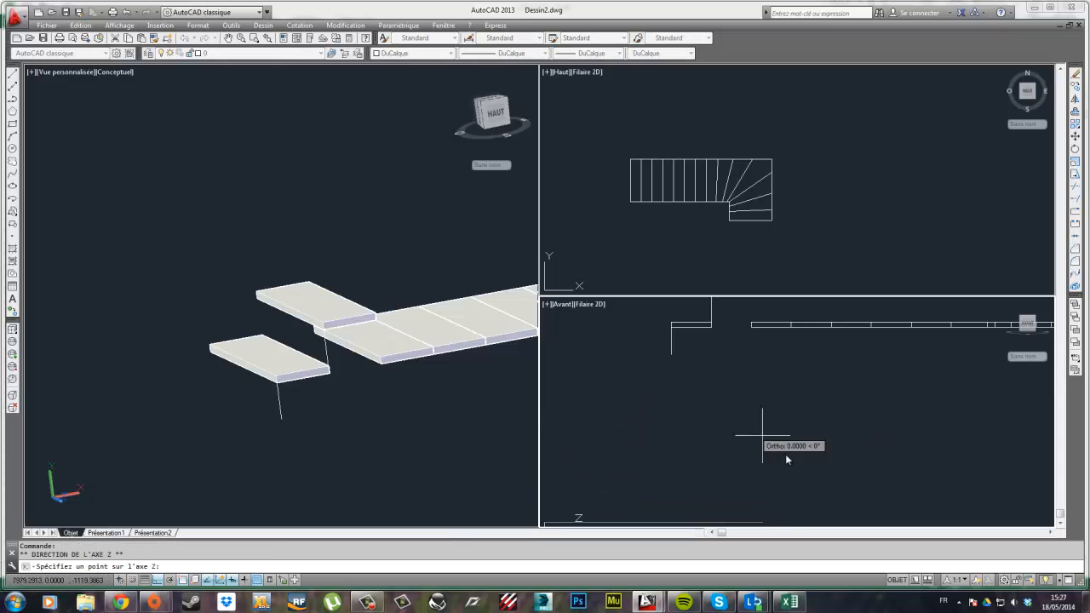
{"action": "key", "text": "Escape"}
{"action": "scroll", "coordinate": [607, 430], "scroll_direction": "down", "scroll_amount": 3}
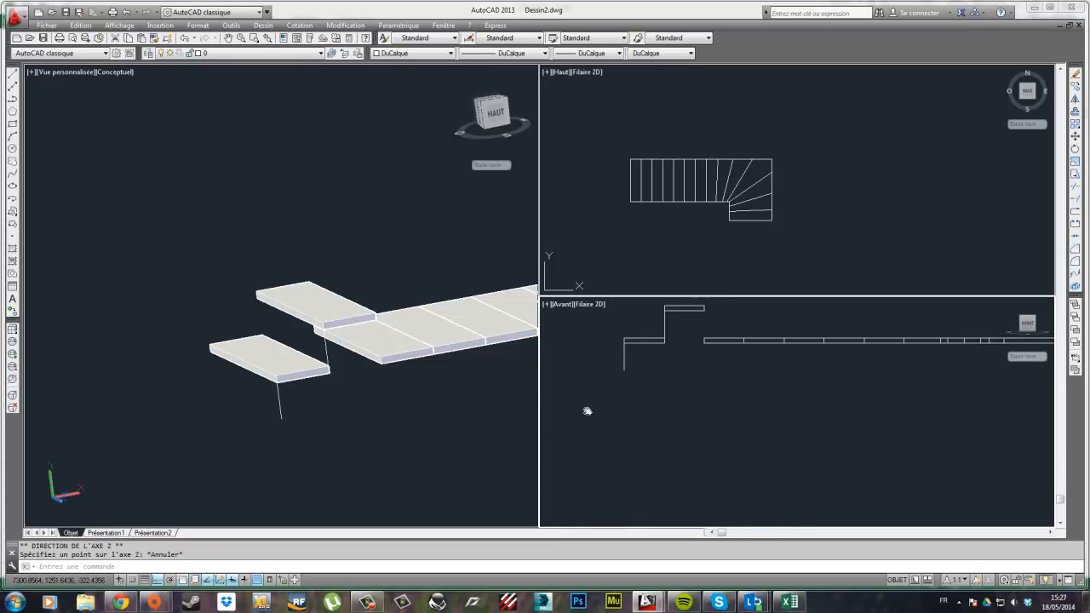
{"action": "middle_click_drag", "start_coordinate": [636, 384], "coordinate": [681, 371]}
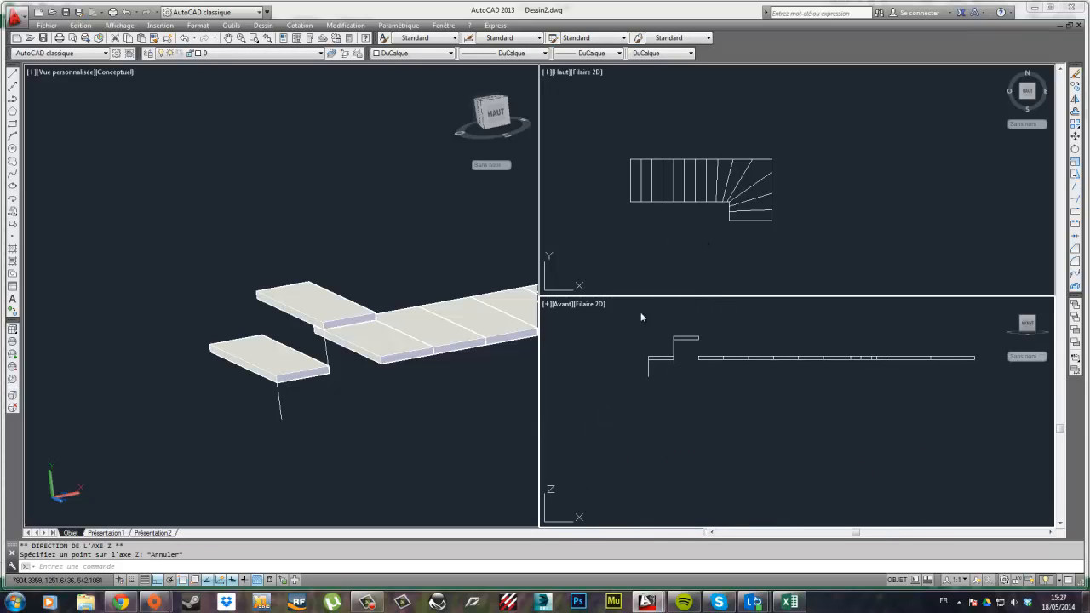
{"action": "scroll", "coordinate": [335, 346], "scroll_direction": "up", "scroll_amount": 3}
{"action": "key", "text": "Escape"}
- Place a vertical linear dimension in the custom 3D view between the upper front corners of the second and first straight treads
{"action": "left_click", "coordinate": [305, 249]}
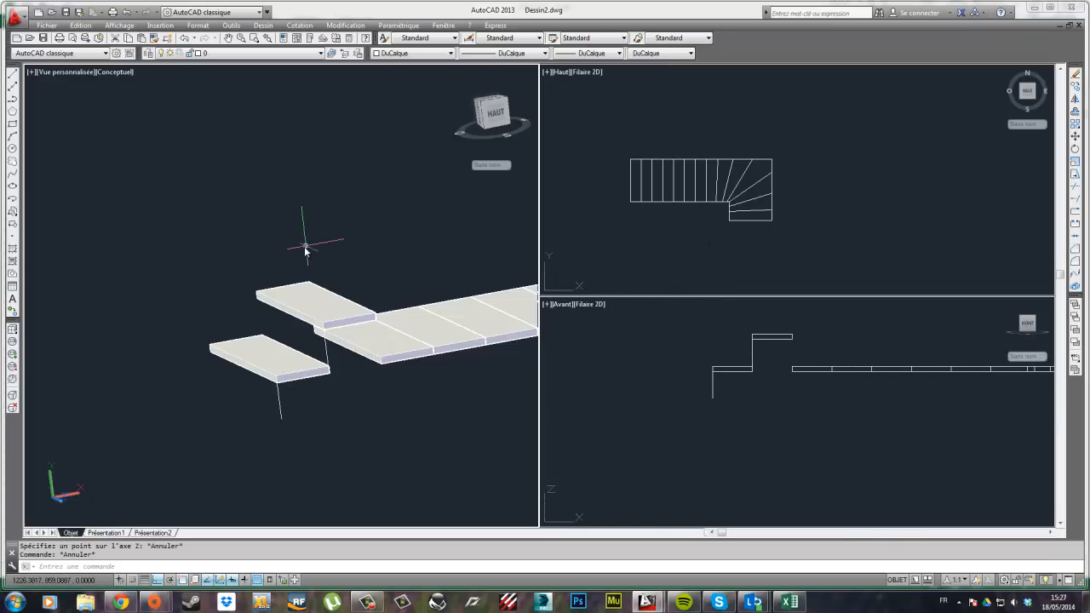
{"action": "left_click", "coordinate": [262, 178]}
{"action": "middle_click_drag", "start_coordinate": [262, 178], "coordinate": [289, 161]}
{"action": "key", "text": "Escape"}
{"action": "left_click", "coordinate": [299, 24]}
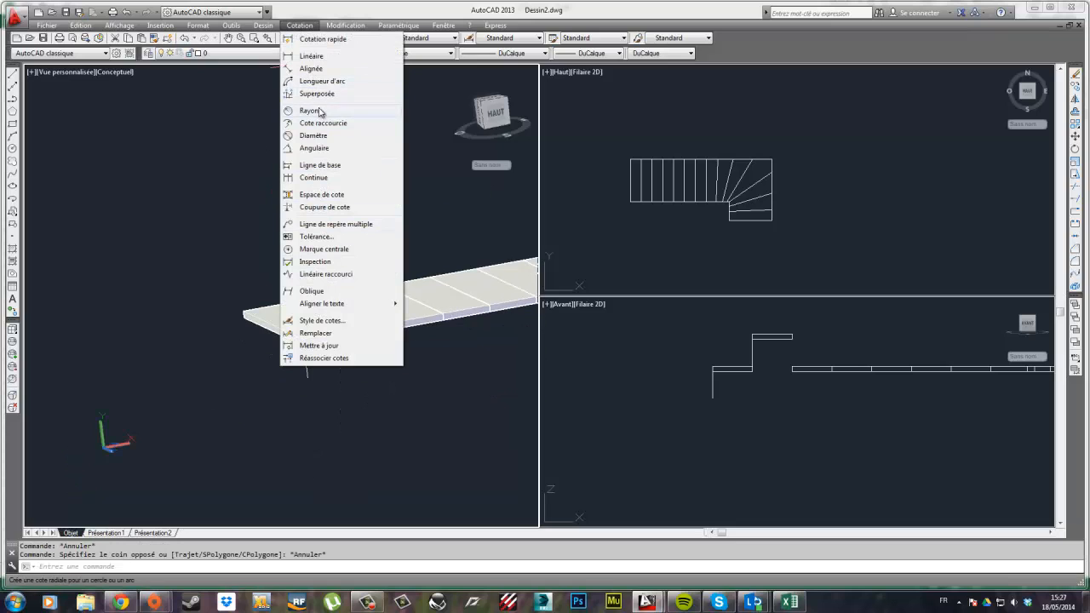
{"action": "left_click", "coordinate": [311, 55]}
{"action": "scroll", "coordinate": [334, 312], "scroll_direction": "up", "scroll_amount": 3}
{"action": "left_click", "coordinate": [373, 268]}
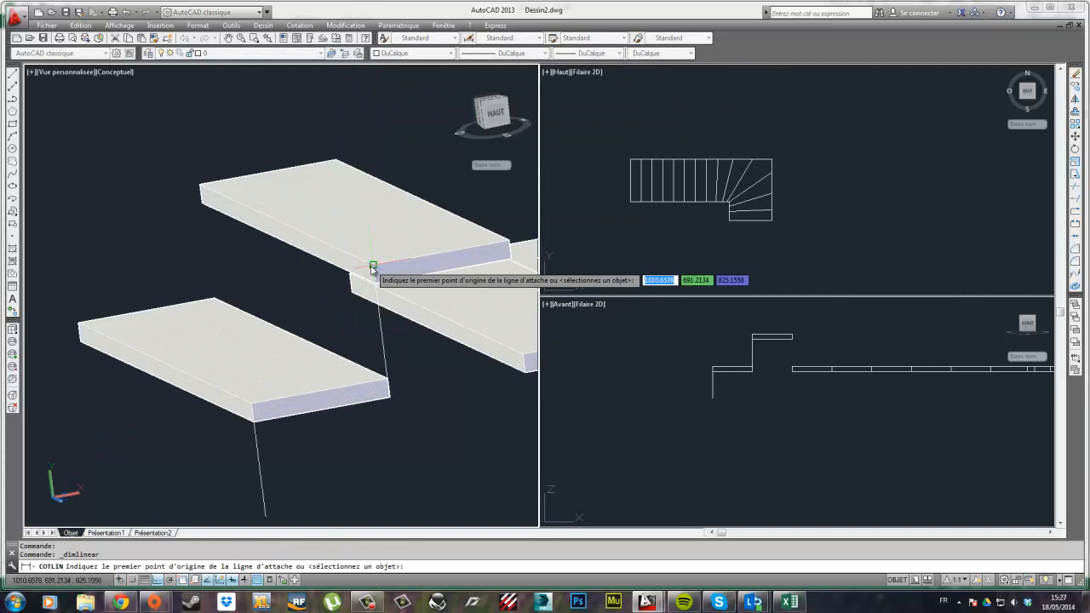
{"action": "left_click", "coordinate": [382, 379]}
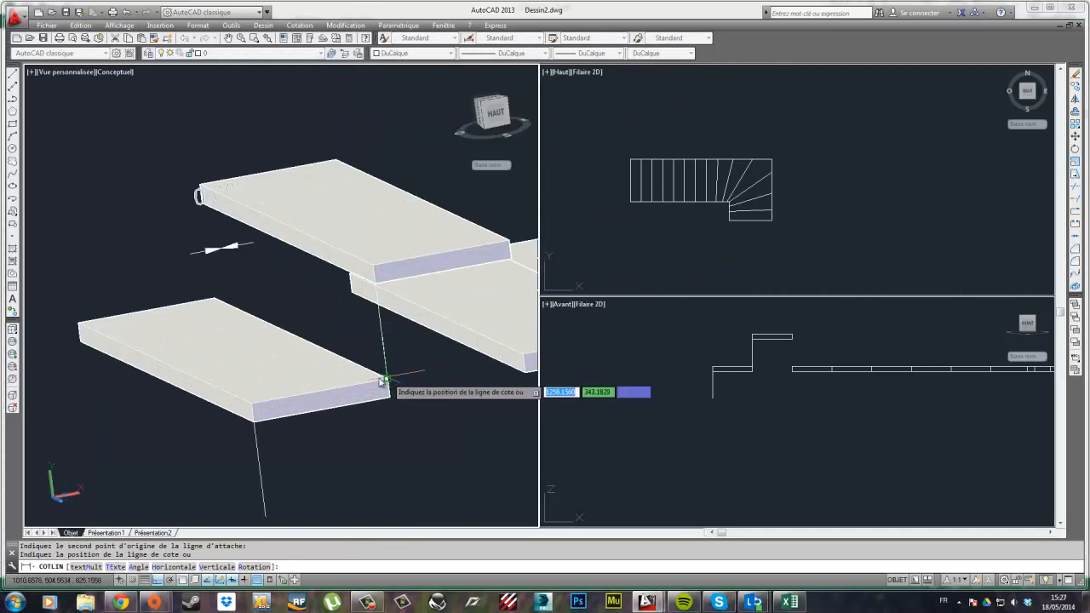
{"action": "left_click", "coordinate": [151, 281]}
{"action": "scroll", "coordinate": [305, 298], "scroll_direction": "down", "scroll_amount": 2}
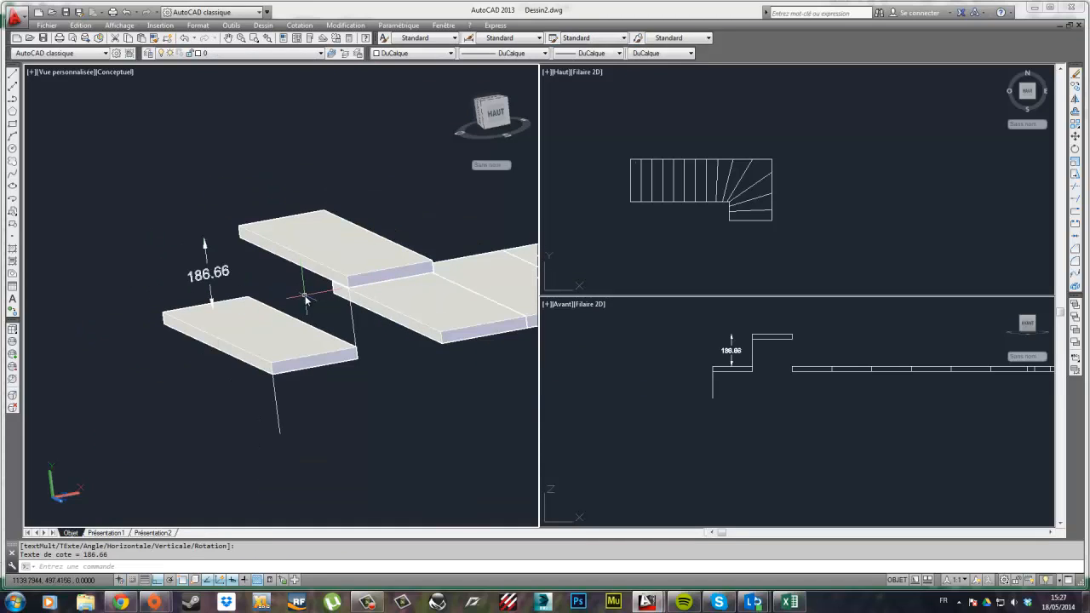
{"action": "middle_click_drag", "start_coordinate": [408, 316], "coordinate": [315, 323]}
{"action": "left_click", "coordinate": [280, 326]}
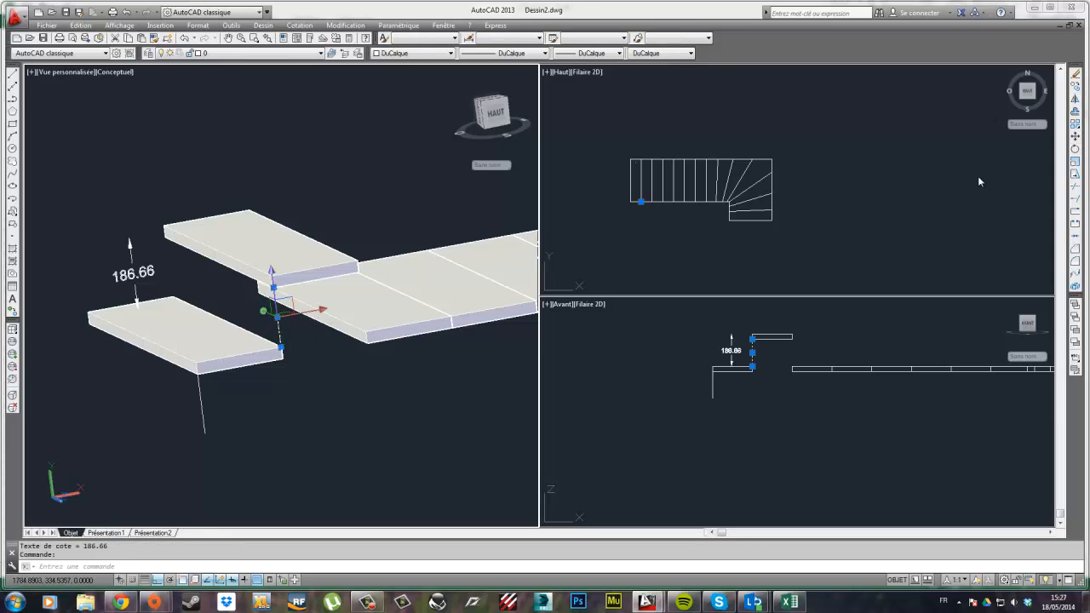
{"action": "scroll", "coordinate": [316, 341], "scroll_direction": "down", "scroll_amount": 4}
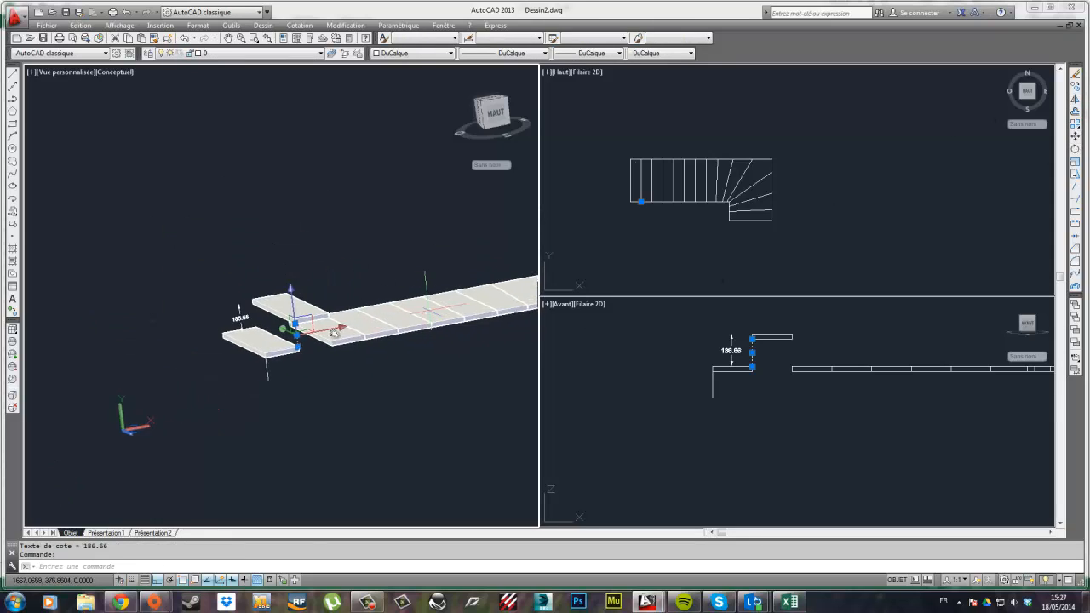
{"action": "scroll", "coordinate": [196, 328], "scroll_direction": "up", "scroll_amount": 4}
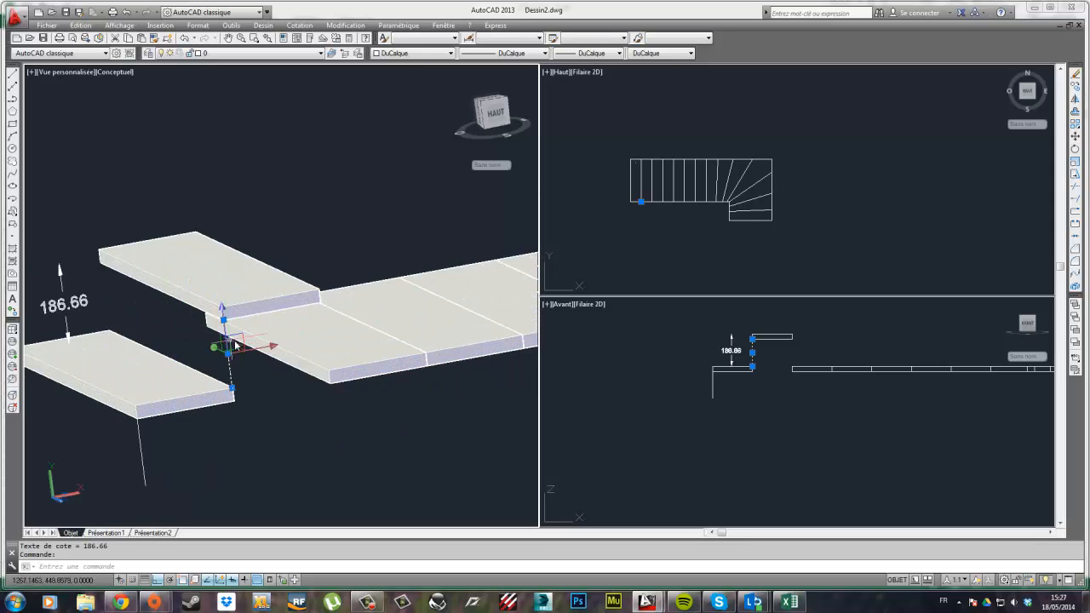
{"action": "key", "text": "Escape"}
- Copy the second straight tread four times up the flight, offsetting each copy by the distance between the first and second treads' upper front corners
{"action": "left_click", "coordinate": [170, 277]}
{"action": "middle_click_drag", "start_coordinate": [170, 276], "coordinate": [223, 239]}
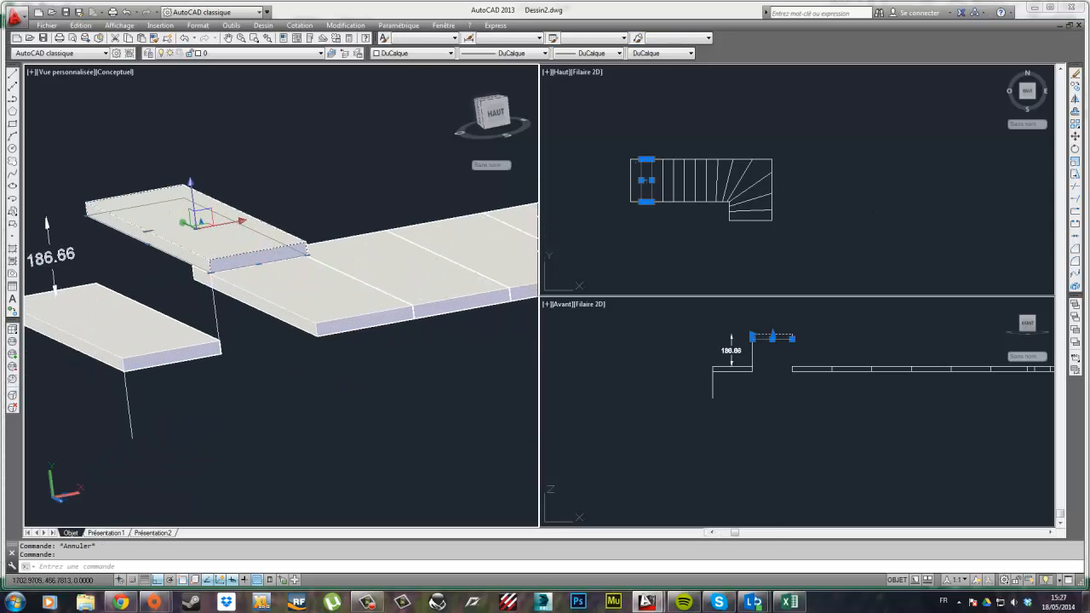
{"action": "left_click", "coordinate": [1078, 88]}
{"action": "middle_click_drag", "start_coordinate": [203, 319], "coordinate": [222, 318]}
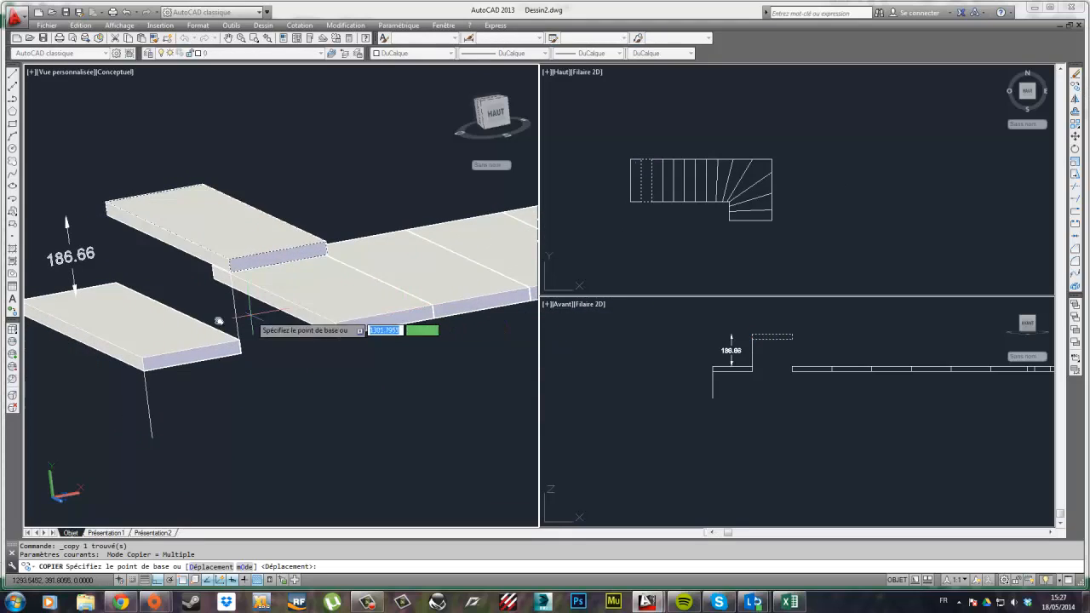
{"action": "left_click", "coordinate": [144, 359]}
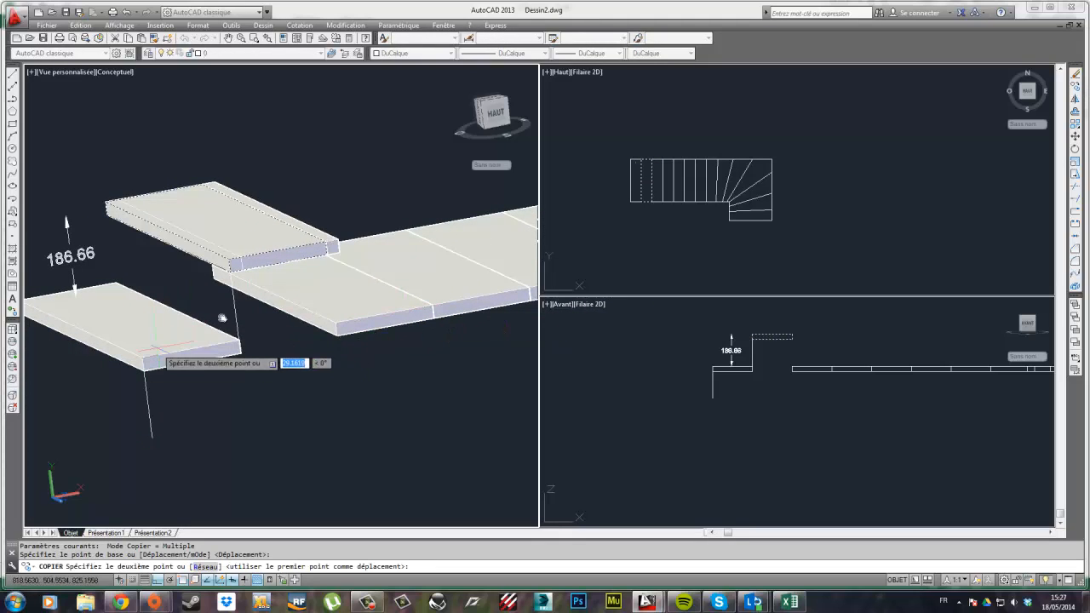
{"action": "left_click", "coordinate": [229, 259]}
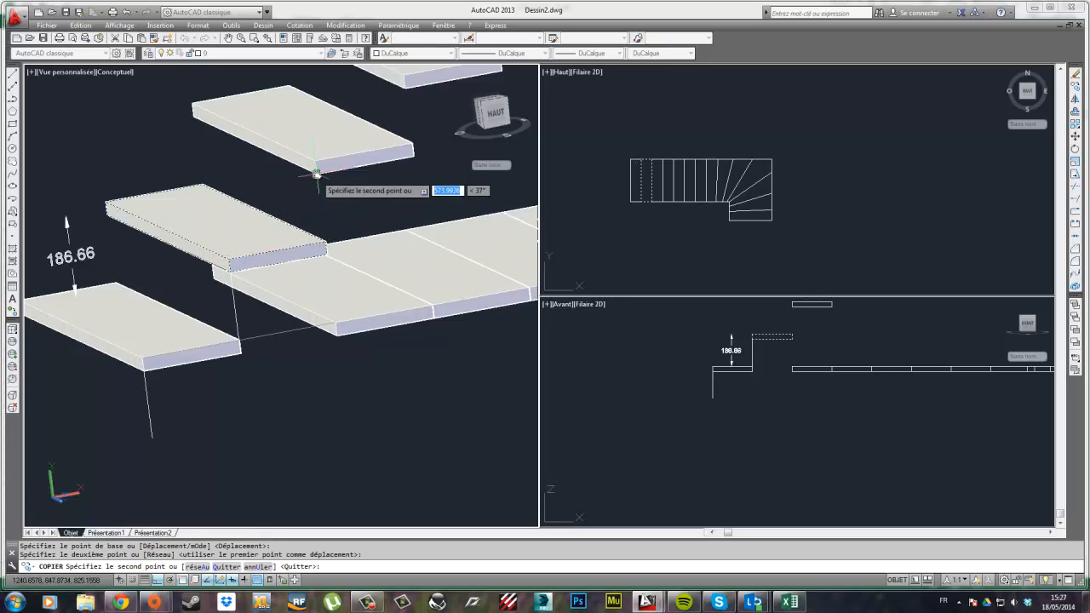
{"action": "left_click", "coordinate": [316, 161]}
{"action": "middle_click_drag", "start_coordinate": [371, 201], "coordinate": [253, 335]}
{"action": "scroll", "coordinate": [253, 336], "scroll_direction": "down", "scroll_amount": 2}
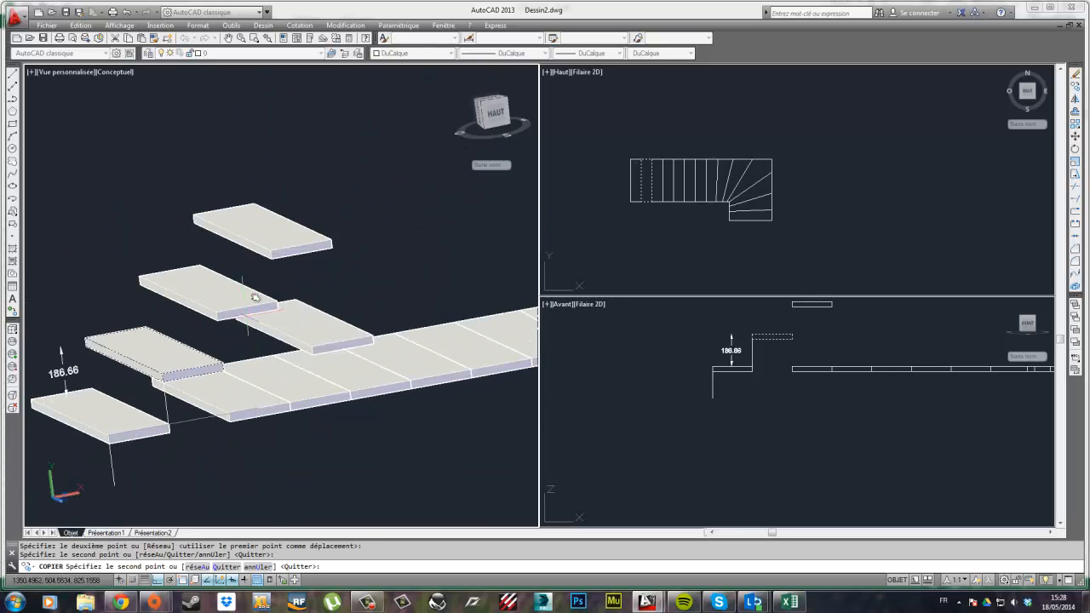
{"action": "left_click", "coordinate": [271, 251]}
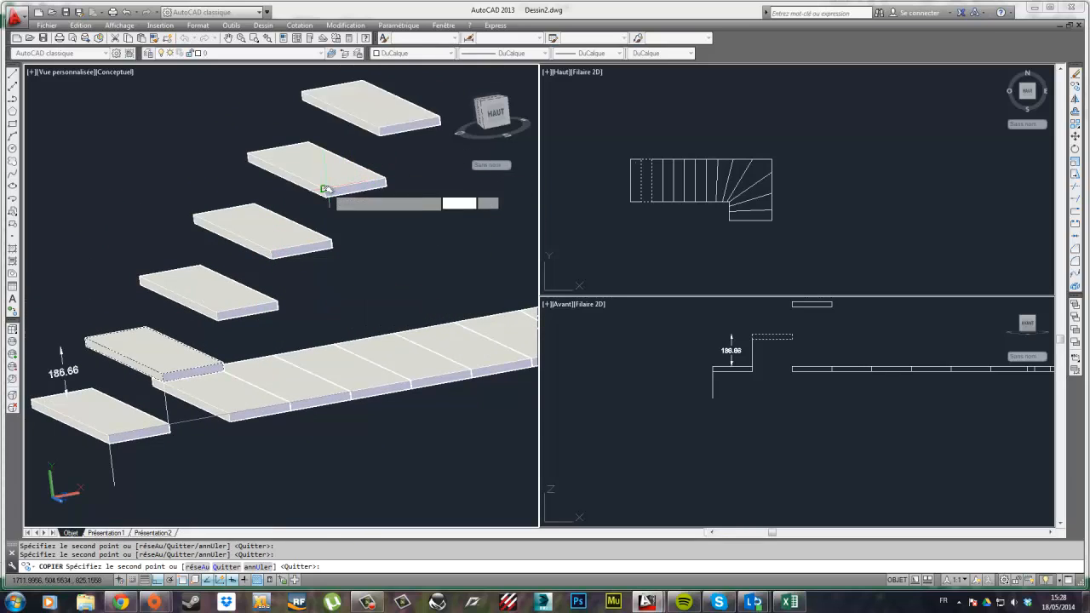
{"action": "left_click", "coordinate": [326, 188]}
{"action": "middle_click_drag", "start_coordinate": [374, 215], "coordinate": [311, 270]}
{"action": "key", "text": "Escape"}
{"action": "scroll", "coordinate": [314, 377], "scroll_direction": "down", "scroll_amount": 2}
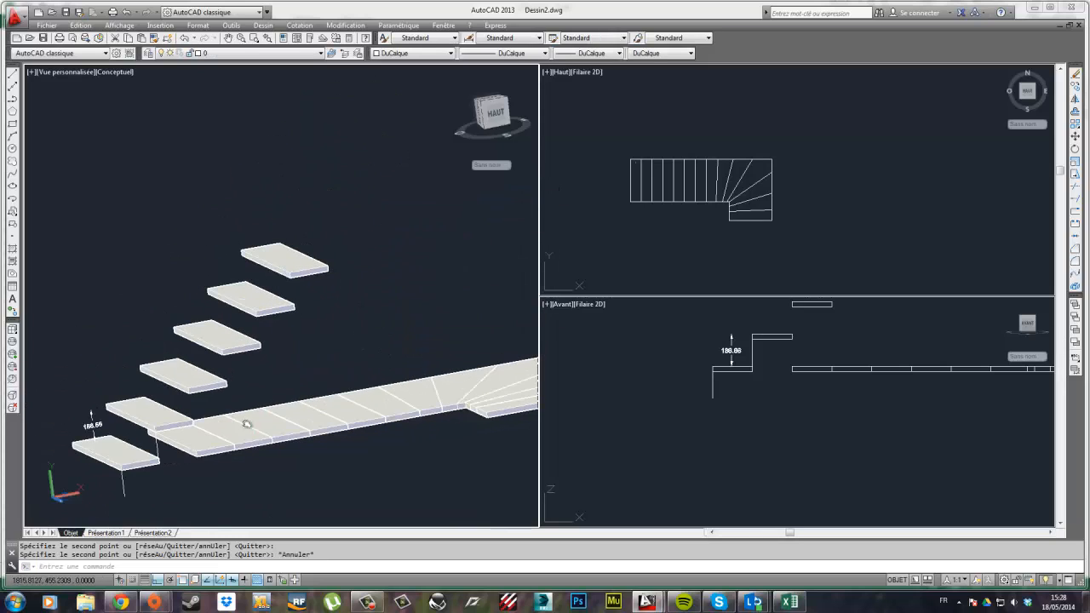
- Count the flat straight treads against the raised ones in the 3D view by selecting them one at a time
{"action": "left_click", "coordinate": [234, 426]}
{"action": "left_click", "coordinate": [283, 417]}
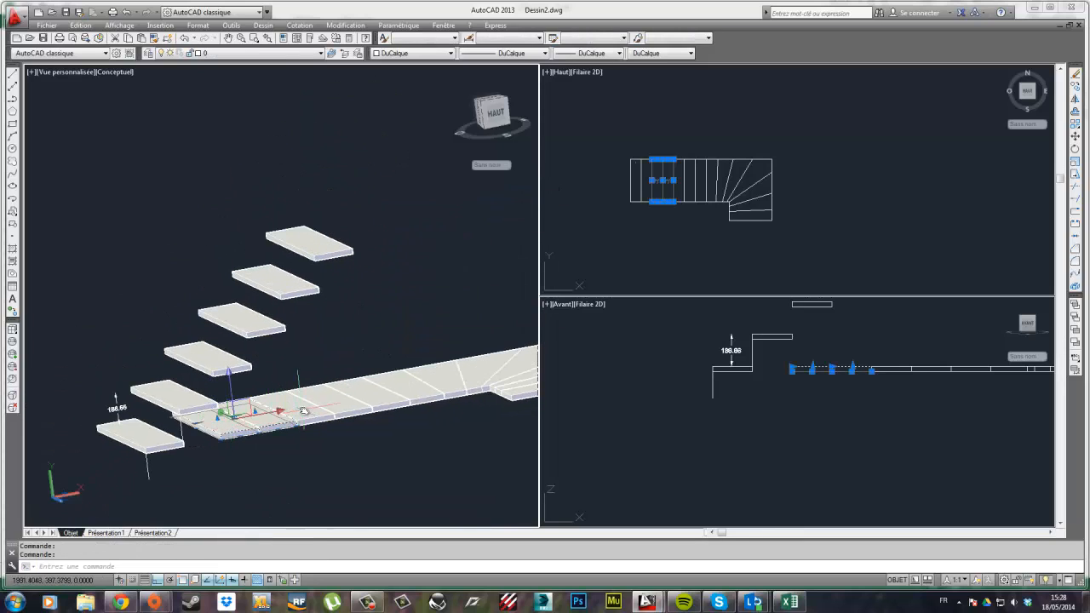
{"action": "left_click", "coordinate": [325, 412]}
{"action": "left_click", "coordinate": [366, 406]}
{"action": "left_click", "coordinate": [385, 401]}
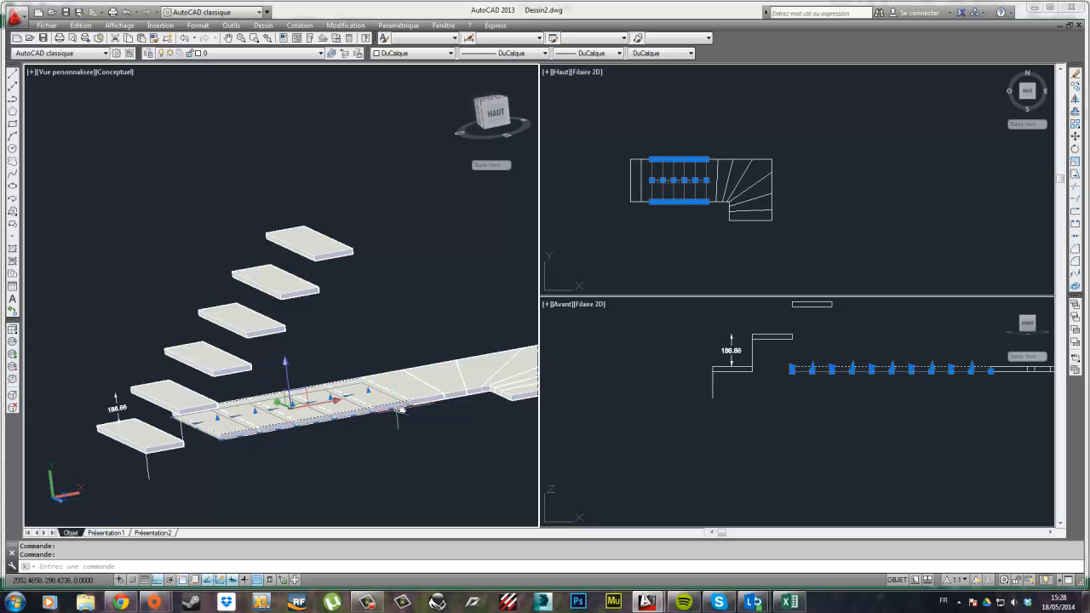
{"action": "left_click", "coordinate": [155, 425]}
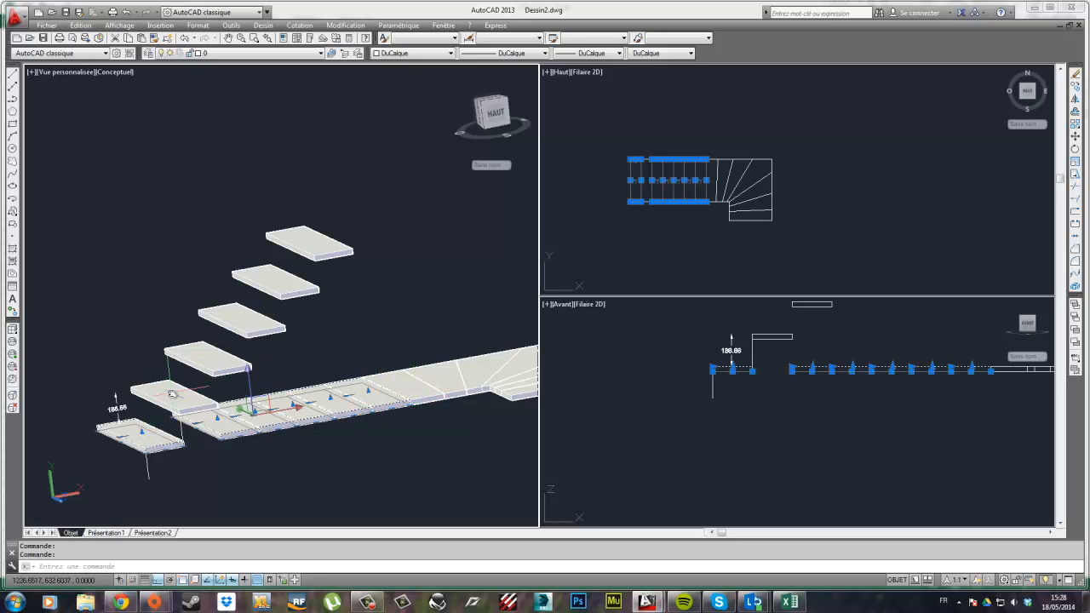
{"action": "left_click", "coordinate": [179, 395]}
{"action": "left_click", "coordinate": [211, 357]}
{"action": "left_click", "coordinate": [242, 320]}
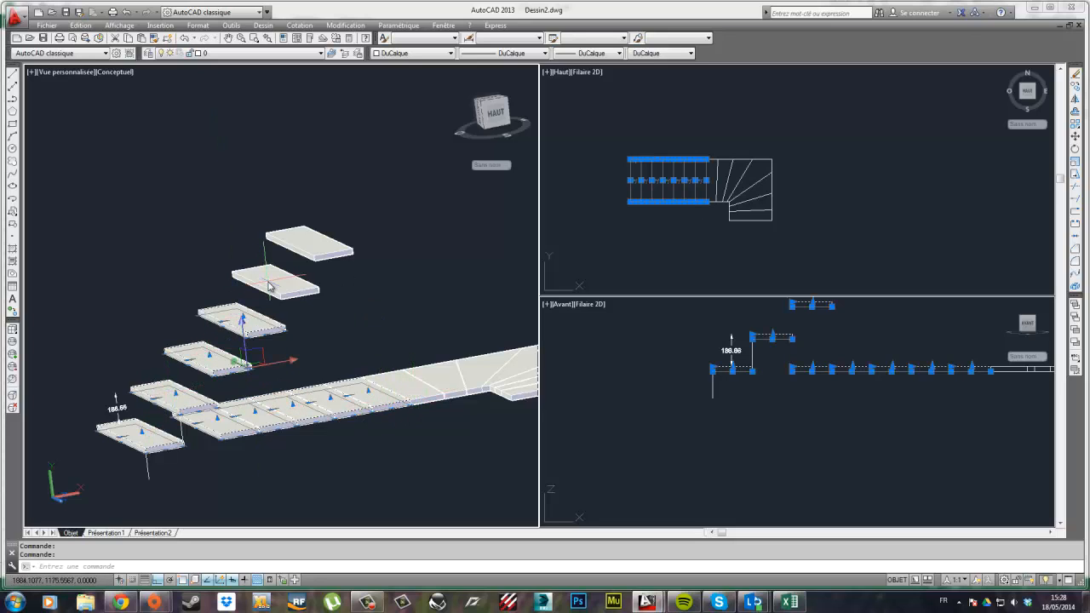
{"action": "key", "text": "Escape"}
- Erase the topmost raised tread copy
{"action": "left_click", "coordinate": [336, 247]}
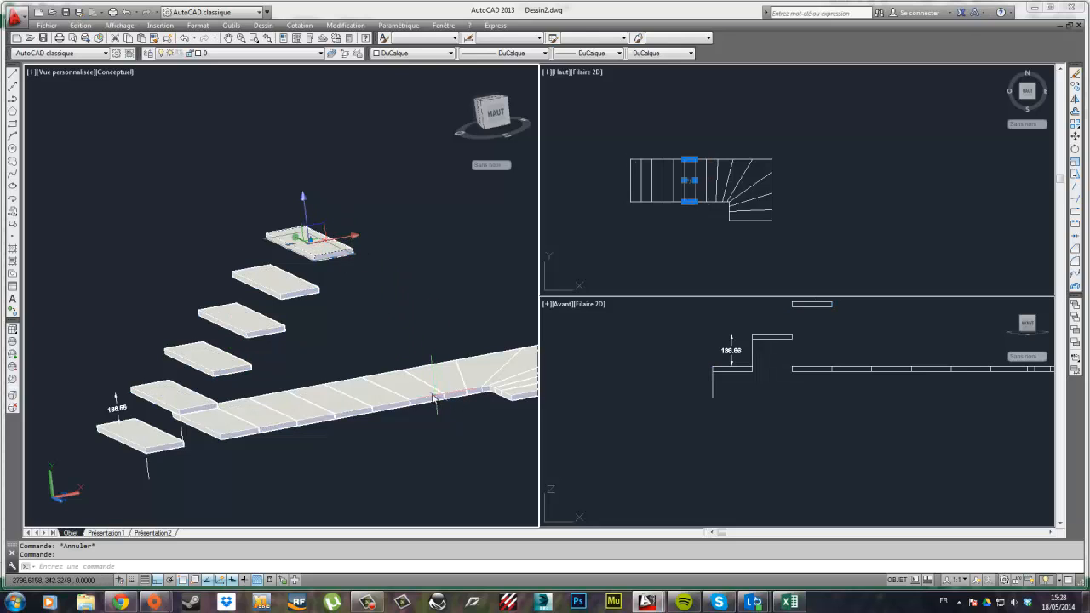
{"action": "key", "text": "Delete"}
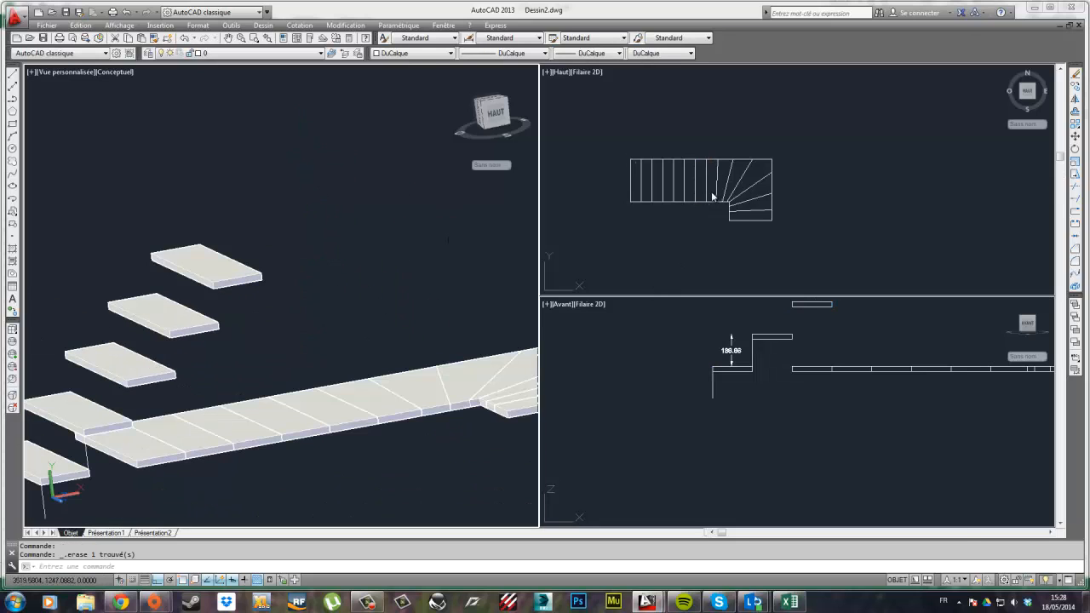
- Check in the top view how many straight treads the staircase plan has before the winders
{"action": "left_click", "coordinate": [694, 240]}
{"action": "scroll", "coordinate": [694, 239], "scroll_direction": "up", "scroll_amount": 4}
{"action": "middle_click_drag", "start_coordinate": [794, 183], "coordinate": [866, 269]}
{"action": "key", "text": "Escape"}
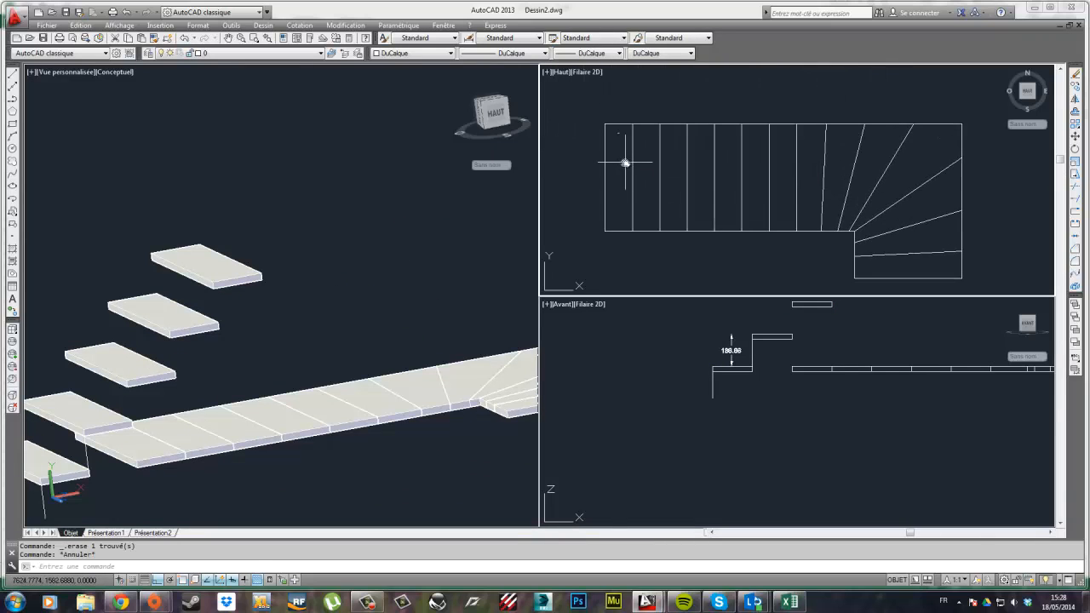
{"action": "left_click", "coordinate": [656, 167]}
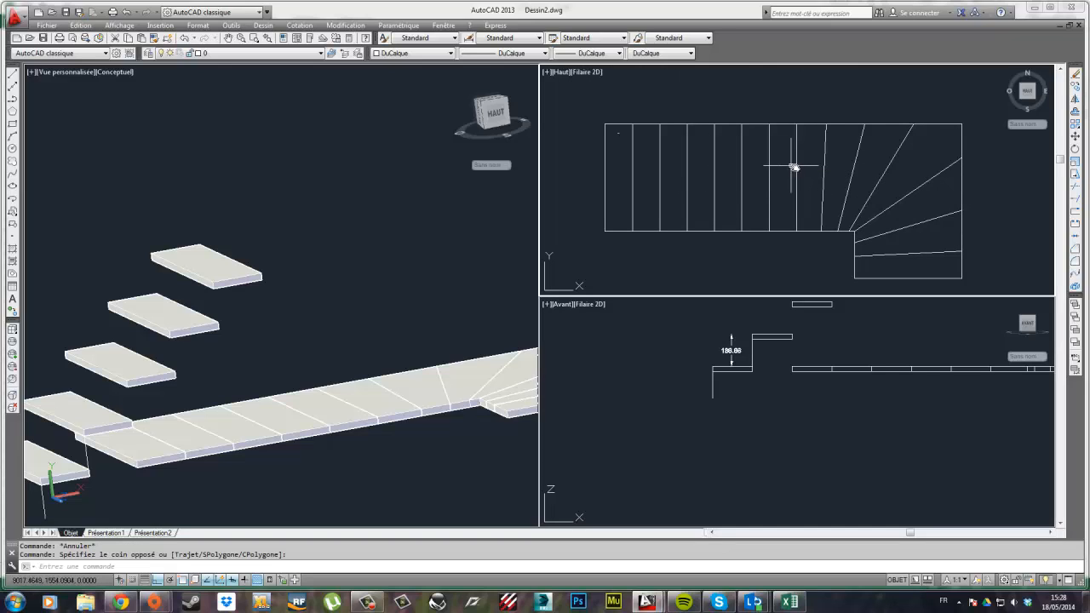
{"action": "scroll", "coordinate": [806, 171], "scroll_direction": "down", "scroll_amount": 2}
{"action": "middle_click_drag", "start_coordinate": [366, 289], "coordinate": [483, 238]}
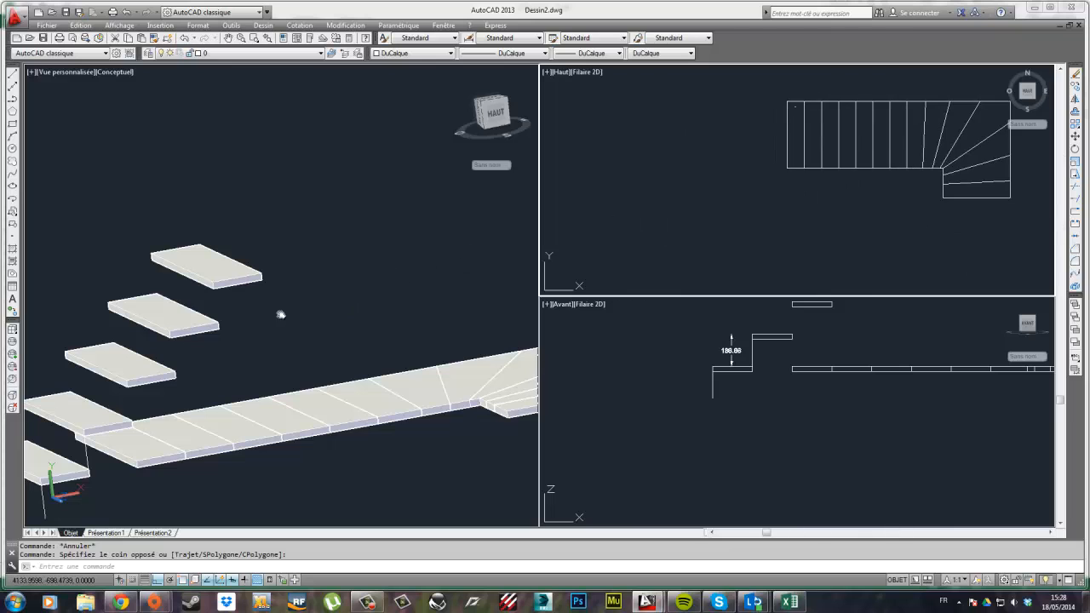
- Count the remaining raised treads in the 3D view by selecting them from the lowest to the highest
{"action": "middle_click_drag", "start_coordinate": [280, 314], "coordinate": [343, 284]}
{"action": "scroll", "coordinate": [334, 310], "scroll_direction": "down", "scroll_amount": 2}
{"action": "middle_click_drag", "start_coordinate": [135, 410], "coordinate": [271, 356]}
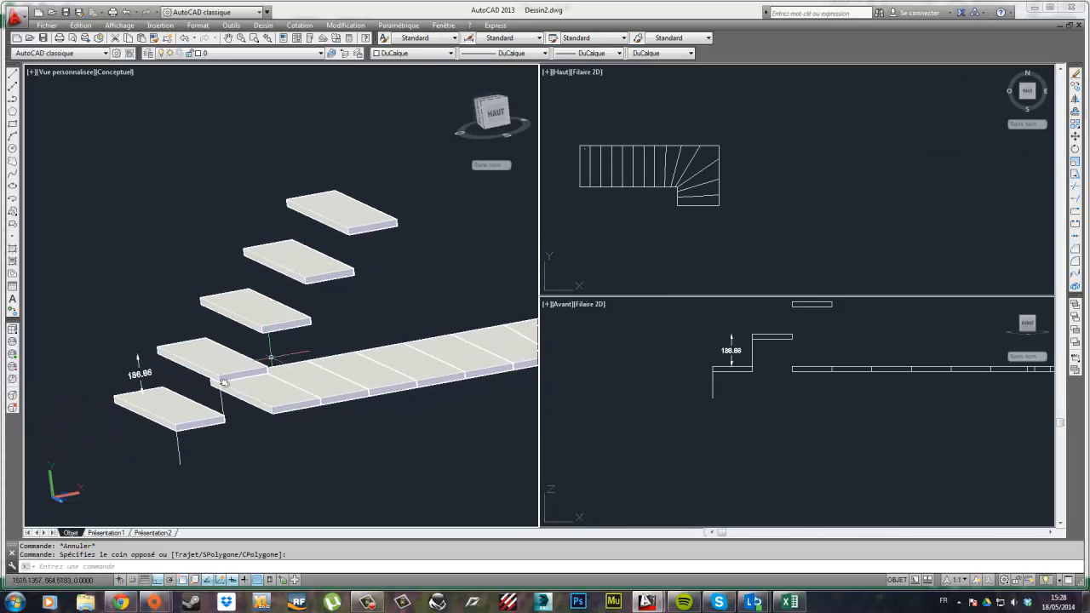
{"action": "left_click", "coordinate": [162, 400]}
{"action": "left_click", "coordinate": [213, 354]}
{"action": "left_click", "coordinate": [255, 309]}
{"action": "left_click", "coordinate": [298, 259]}
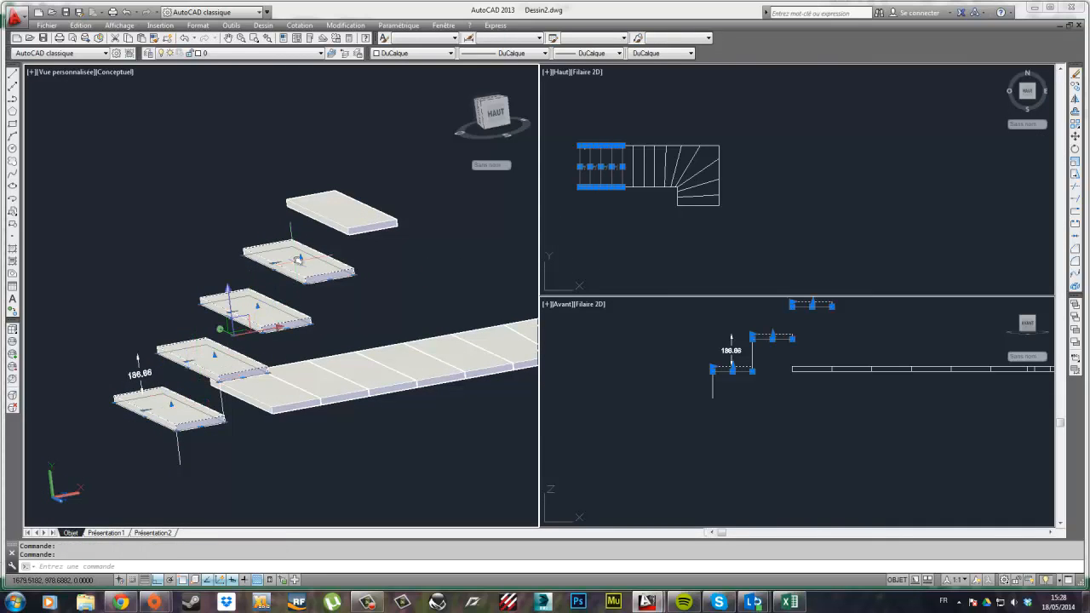
{"action": "left_click", "coordinate": [323, 220]}
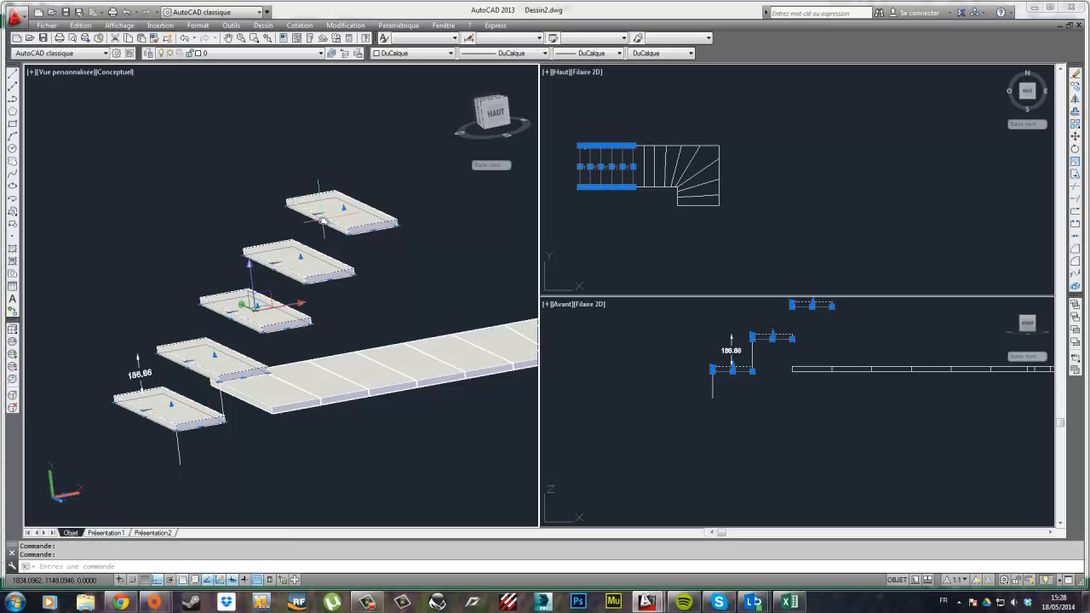
{"action": "key", "text": "Escape"}
- Copy the topmost raised tread one step further up, placing it by its corner one riser above
{"action": "left_click", "coordinate": [349, 216]}
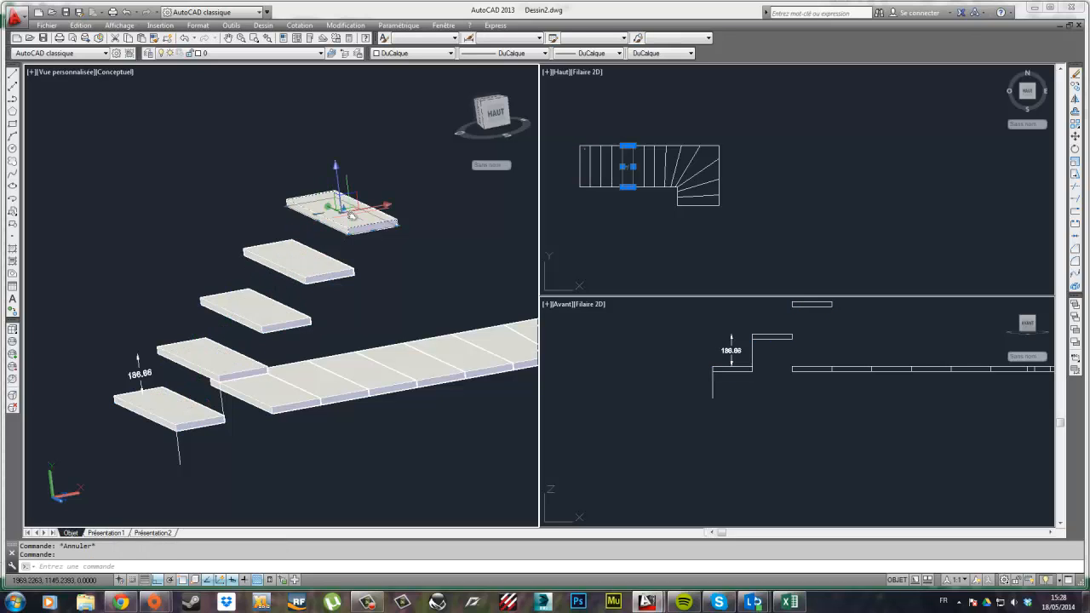
{"action": "left_click", "coordinate": [1074, 86]}
{"action": "left_click", "coordinate": [311, 276]}
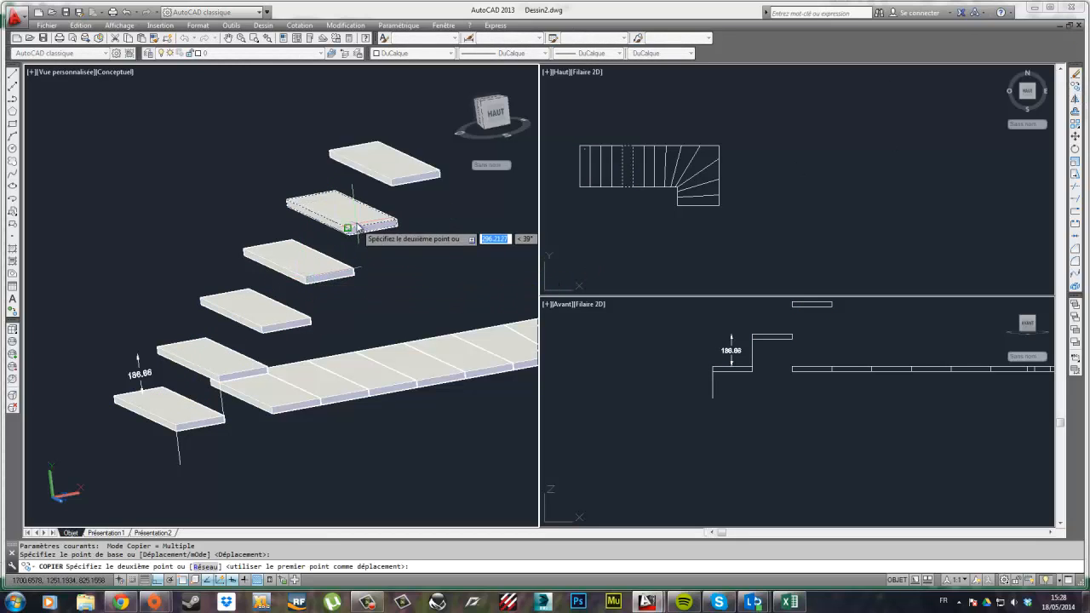
{"action": "left_click", "coordinate": [389, 179]}
{"action": "key", "text": "Escape"}
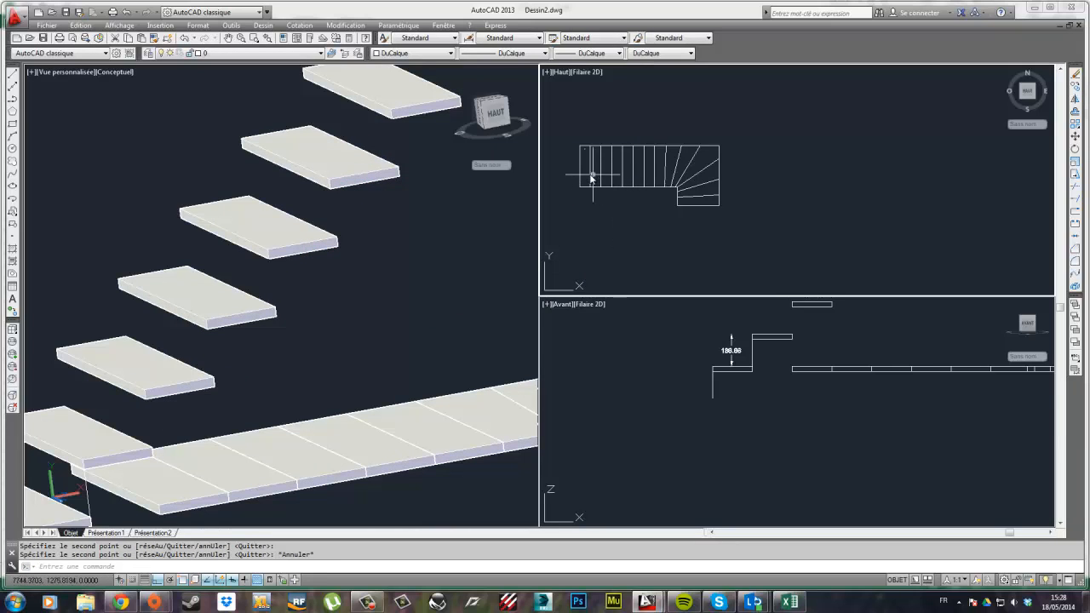
- Compare the straight treads in the plan with the raised copies in the 3D view
{"action": "left_click", "coordinate": [593, 176]}
{"action": "left_click", "coordinate": [597, 165]}
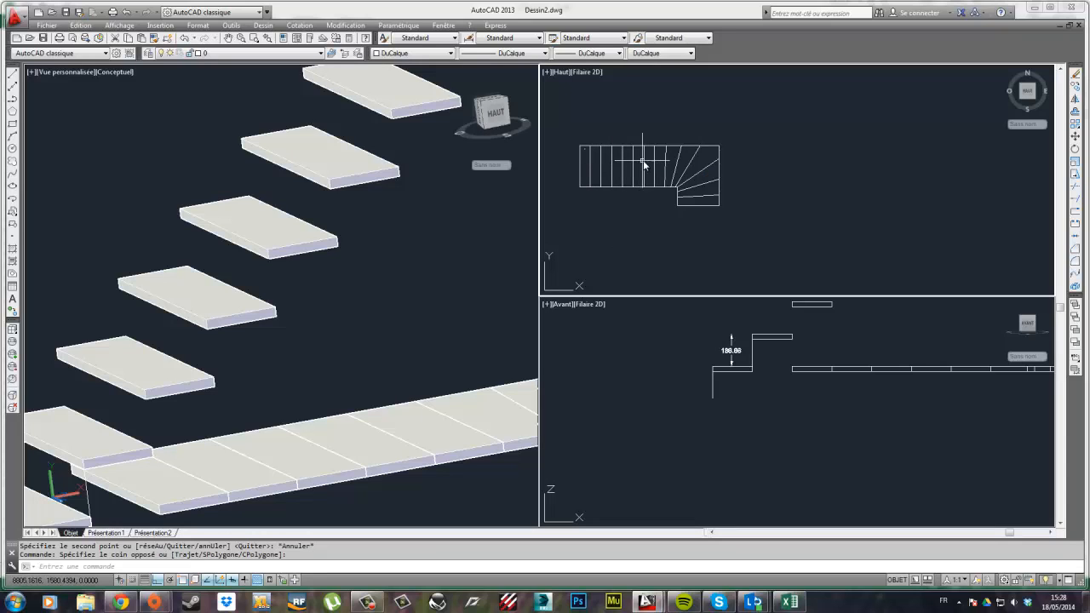
{"action": "scroll", "coordinate": [406, 443], "scroll_direction": "down", "scroll_amount": 4}
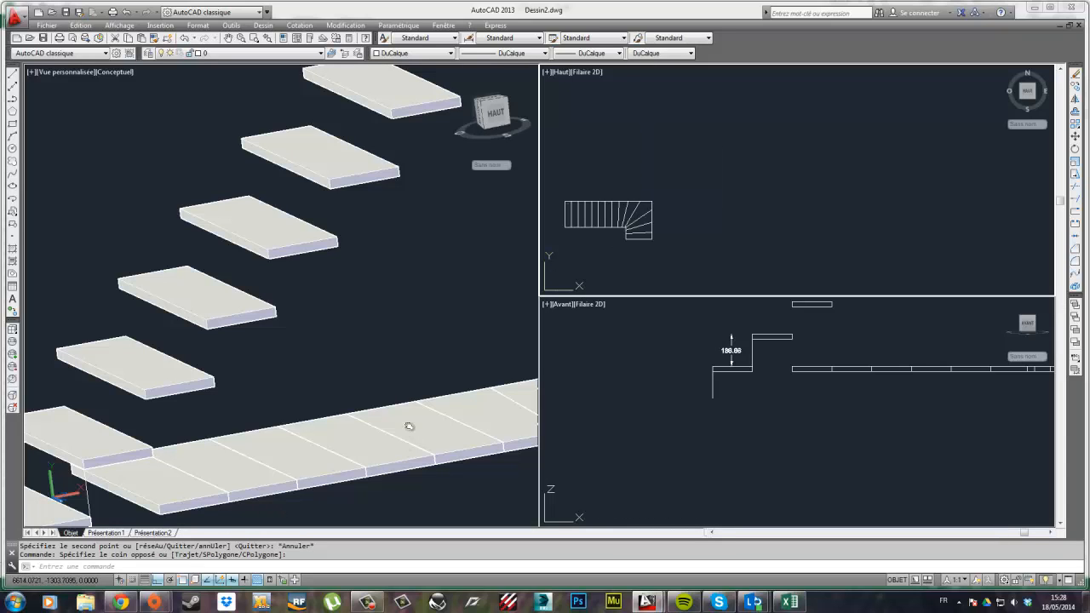
{"action": "scroll", "coordinate": [404, 315], "scroll_direction": "down", "scroll_amount": 4}
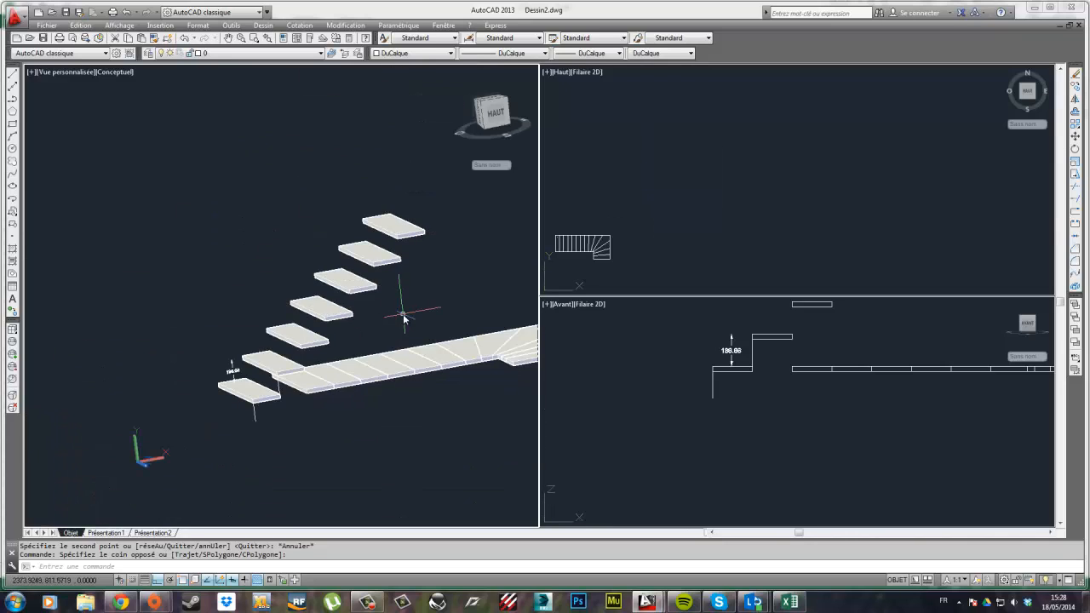
{"action": "key", "text": "Escape"}
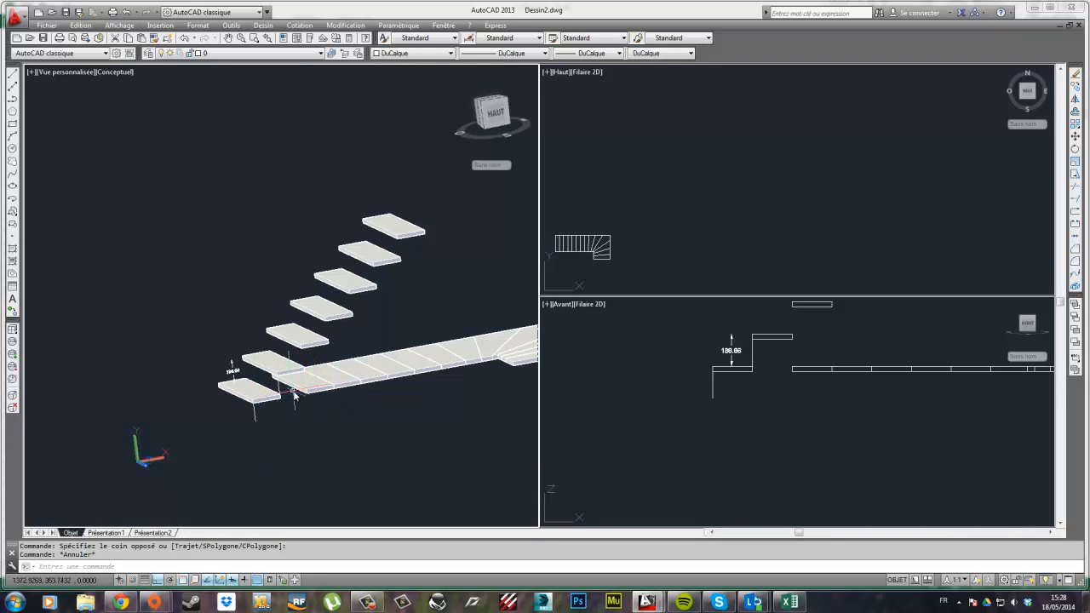
{"action": "left_click", "coordinate": [434, 364]}
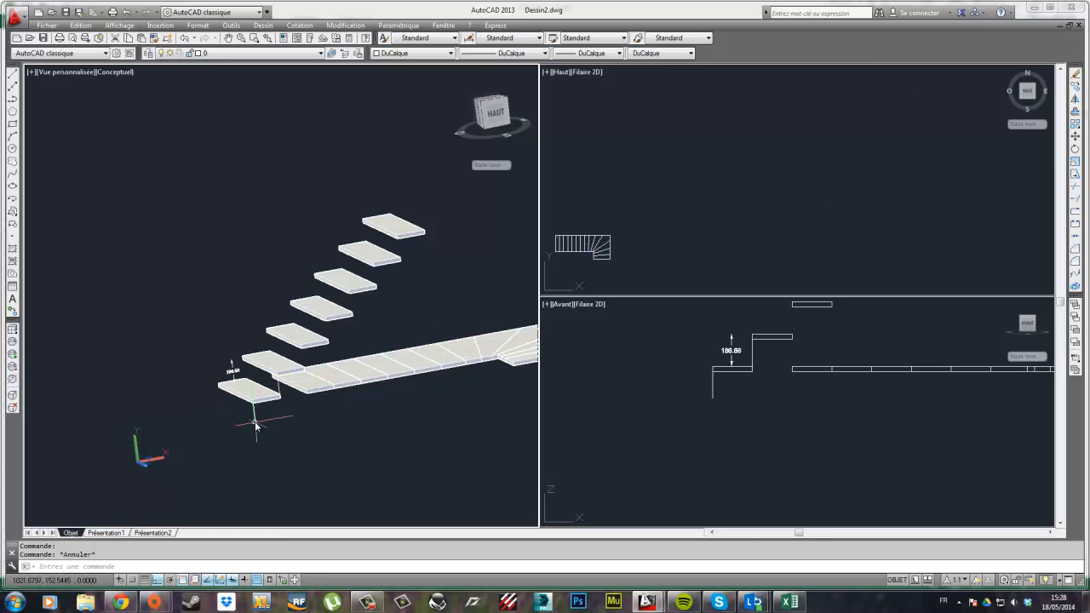
- Copy the riser line beneath the lowest raised tread to the bottom front corner of the last straight flat tread before the winders
{"action": "scroll", "coordinate": [276, 383], "scroll_direction": "up", "scroll_amount": 5}
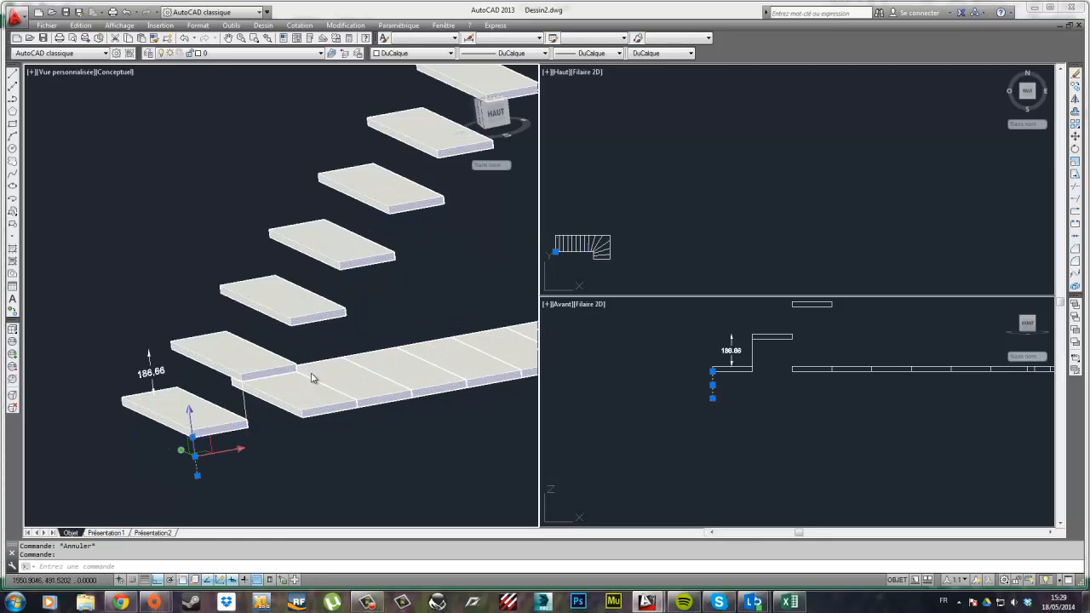
{"action": "left_click", "coordinate": [1075, 86]}
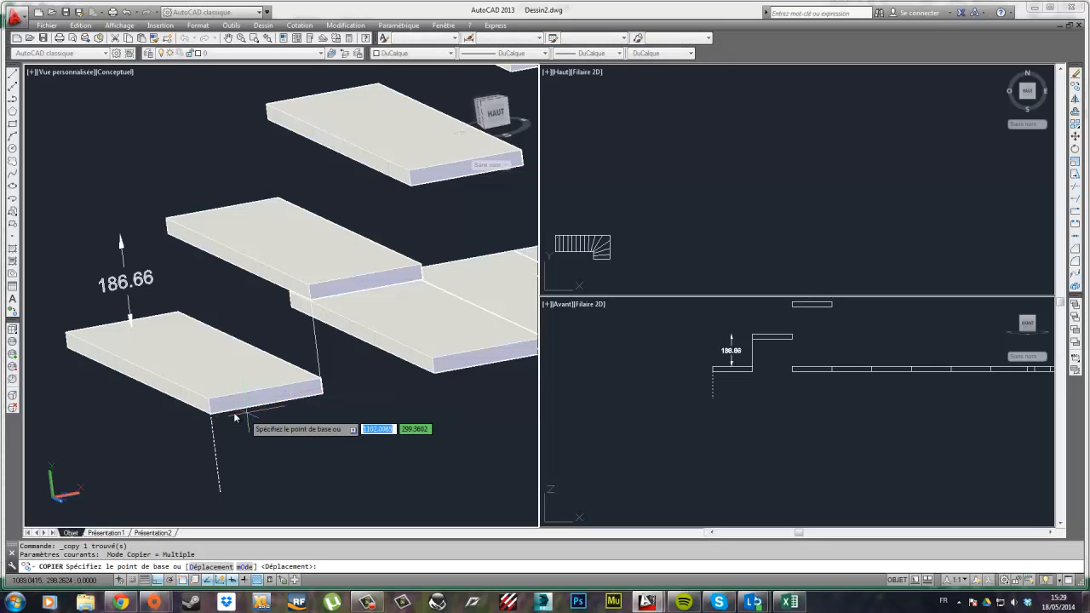
{"action": "left_click", "coordinate": [210, 414]}
{"action": "scroll", "coordinate": [228, 417], "scroll_direction": "down", "scroll_amount": 4}
{"action": "middle_click_drag", "start_coordinate": [439, 370], "coordinate": [249, 371]}
{"action": "scroll", "coordinate": [397, 358], "scroll_direction": "up", "scroll_amount": 6}
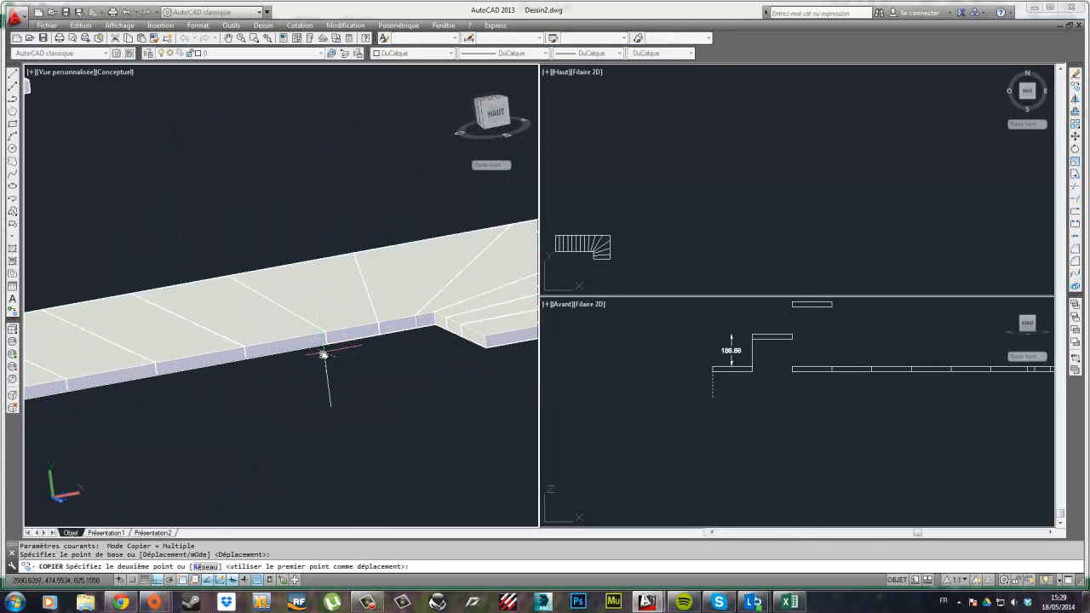
{"action": "left_click", "coordinate": [244, 359]}
{"action": "scroll", "coordinate": [372, 375], "scroll_direction": "down", "scroll_amount": 3}
{"action": "key", "text": "Escape"}
- Move the last straight flat tread with its riser line so the line's lower end meets the front corner of the highest raised tread
{"action": "left_click", "coordinate": [360, 367]}
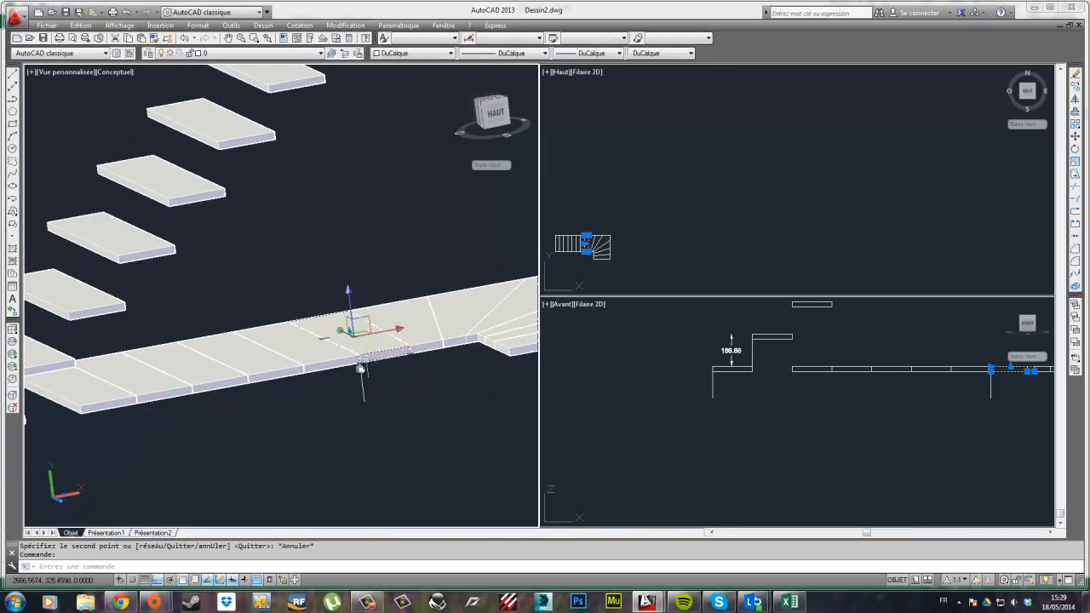
{"action": "scroll", "coordinate": [362, 368], "scroll_direction": "up", "scroll_amount": 7}
{"action": "scroll", "coordinate": [367, 360], "scroll_direction": "down", "scroll_amount": 3}
{"action": "left_click", "coordinate": [406, 425]}
{"action": "left_click", "coordinate": [357, 389]}
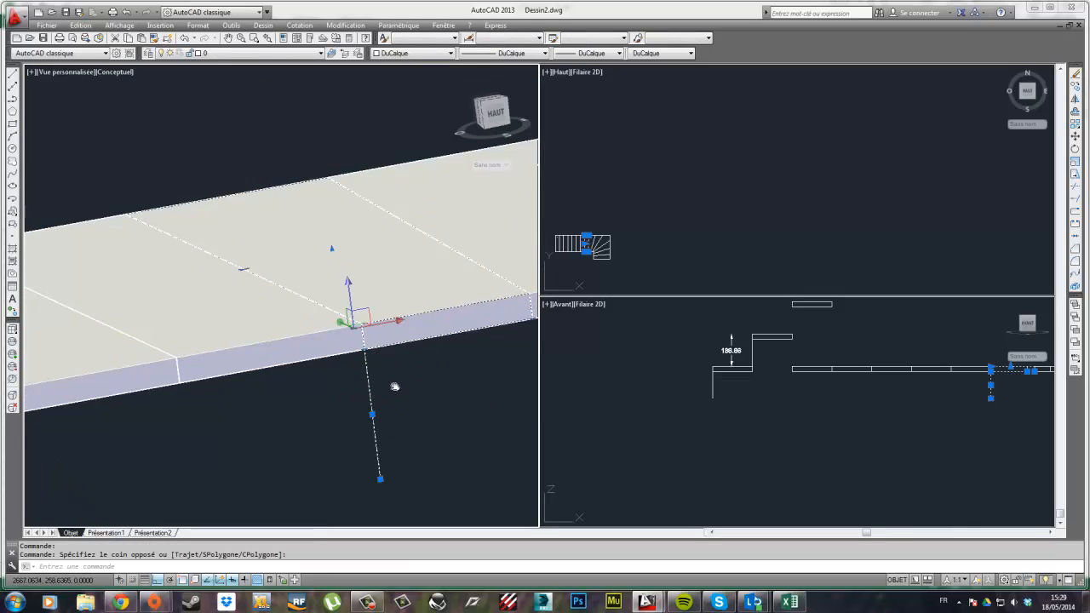
{"action": "scroll", "coordinate": [394, 386], "scroll_direction": "down", "scroll_amount": 3}
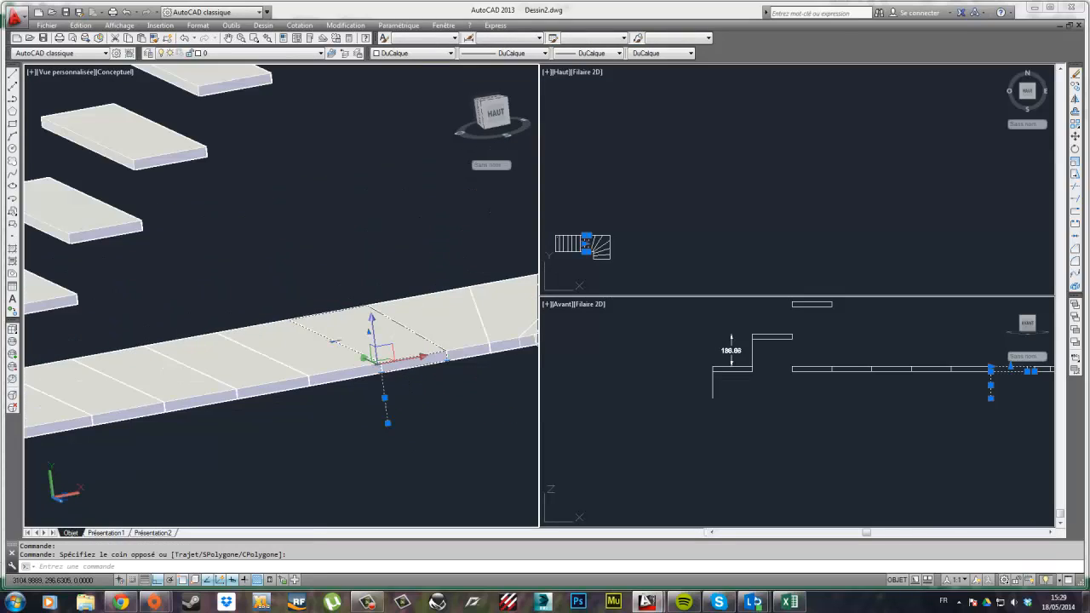
{"action": "left_click", "coordinate": [1075, 140]}
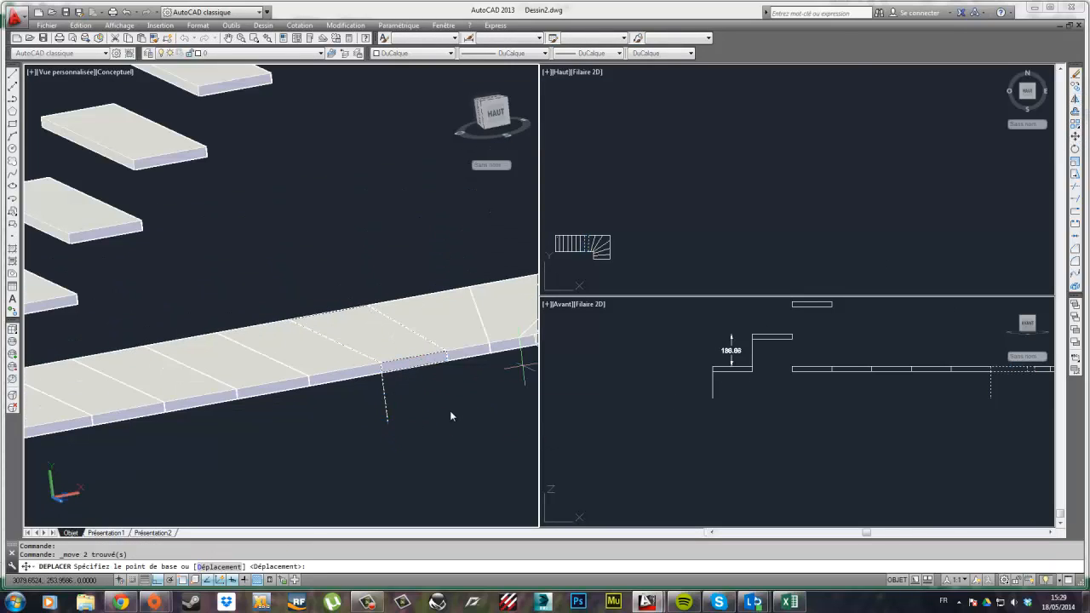
{"action": "left_click", "coordinate": [387, 423]}
{"action": "scroll", "coordinate": [341, 336], "scroll_direction": "down", "scroll_amount": 4}
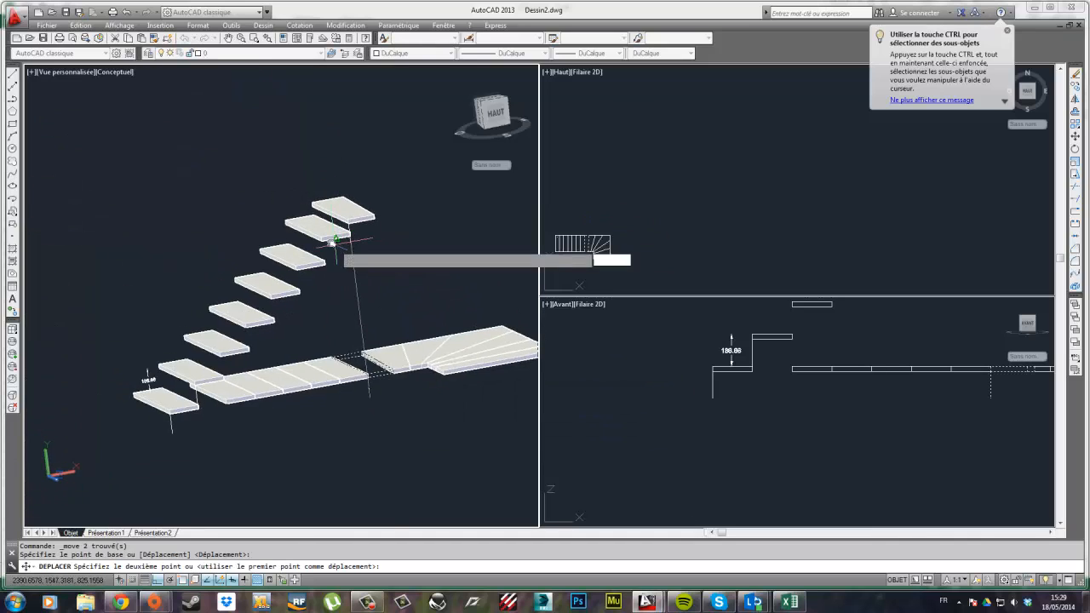
{"action": "scroll", "coordinate": [347, 225], "scroll_direction": "up", "scroll_amount": 5}
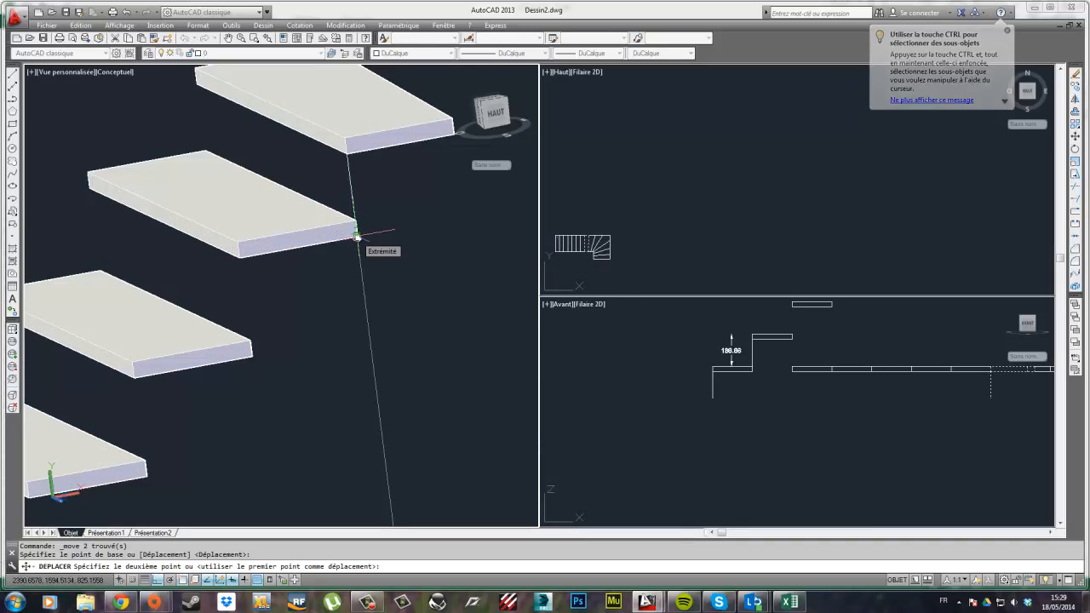
{"action": "key", "text": "Escape"}
{"action": "scroll", "coordinate": [349, 243], "scroll_direction": "down", "scroll_amount": 3}
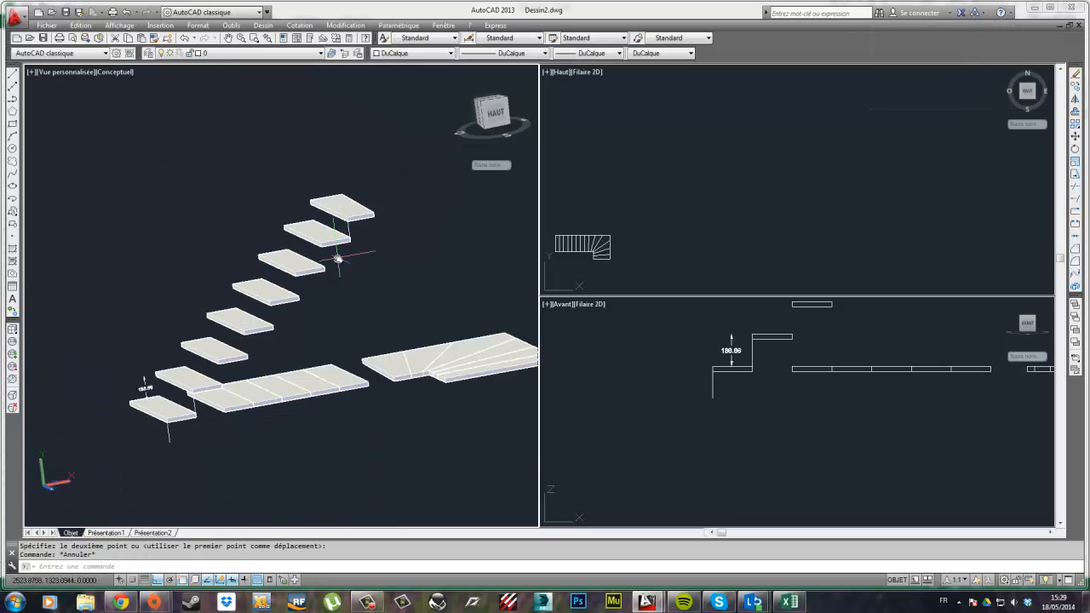
- Add a vertical linear dimension for the rise between the two topmost raised treads
{"action": "scroll", "coordinate": [346, 254], "scroll_direction": "up", "scroll_amount": 2}
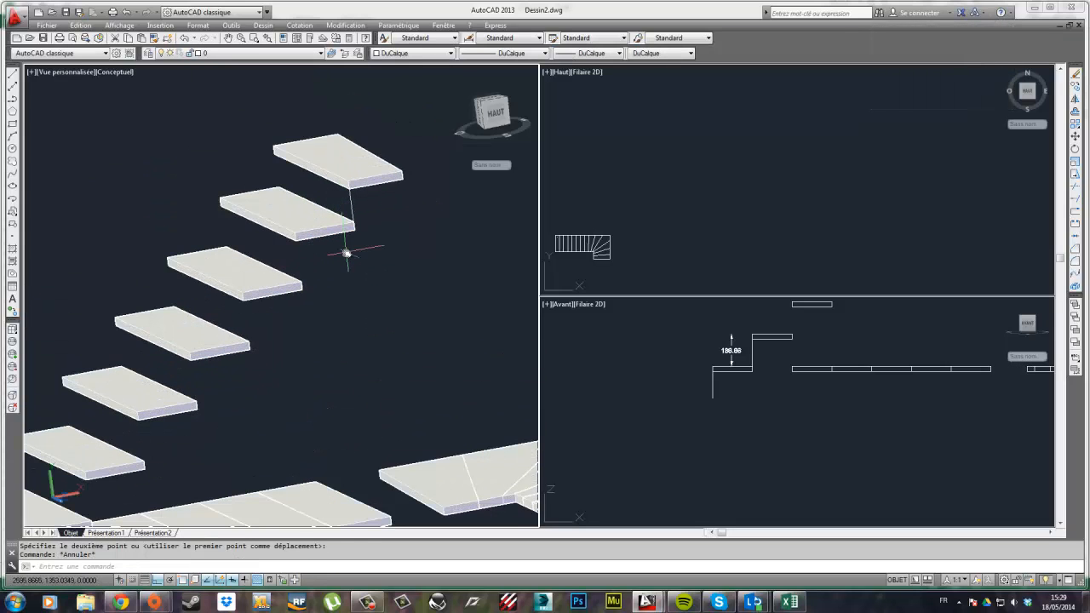
{"action": "left_click", "coordinate": [262, 24]}
{"action": "mouse_move", "coordinate": [298, 25]}
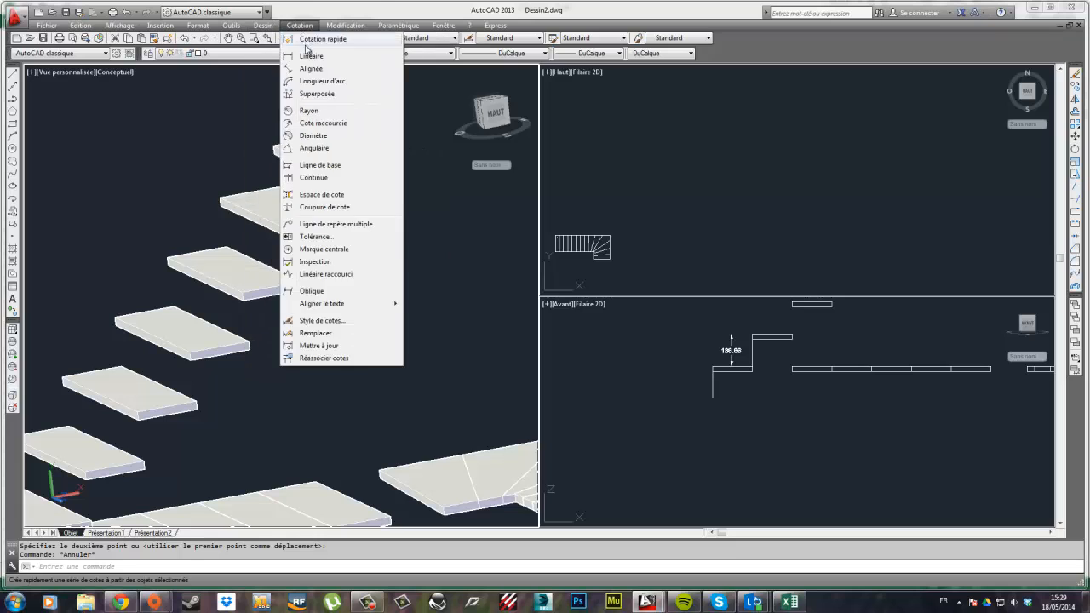
{"action": "left_click", "coordinate": [308, 56]}
{"action": "left_click", "coordinate": [349, 184]}
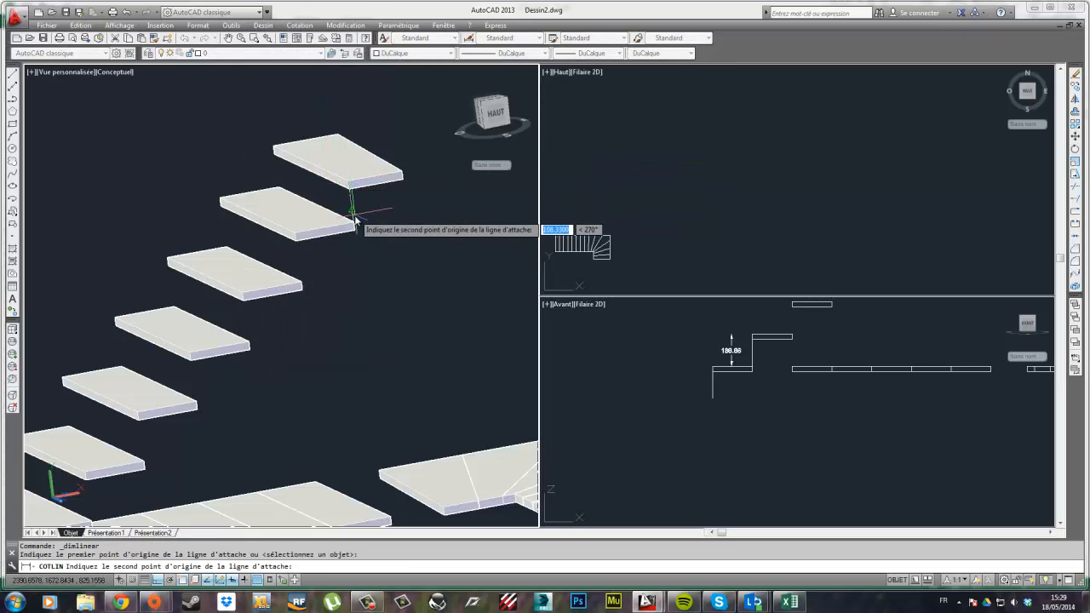
{"action": "left_click", "coordinate": [354, 221]}
{"action": "left_click", "coordinate": [268, 186]}
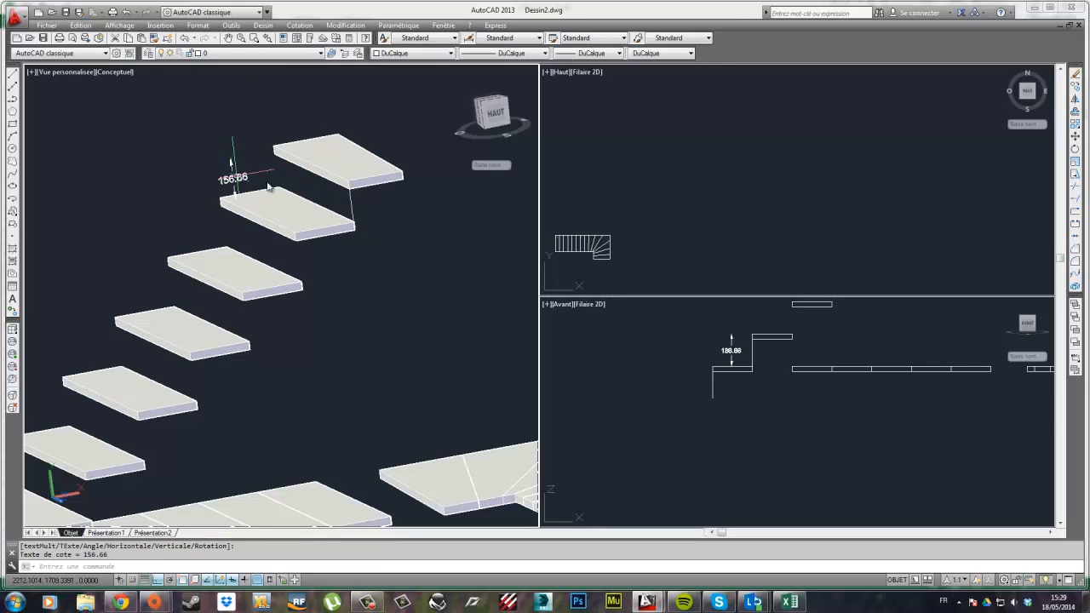
{"action": "key", "text": "Escape"}
- Move the topmost tread upward so its rise above the tread below is 186.66
{"action": "scroll", "coordinate": [341, 204], "scroll_direction": "up", "scroll_amount": 2}
{"action": "scroll", "coordinate": [357, 204], "scroll_direction": "up", "scroll_amount": 2}
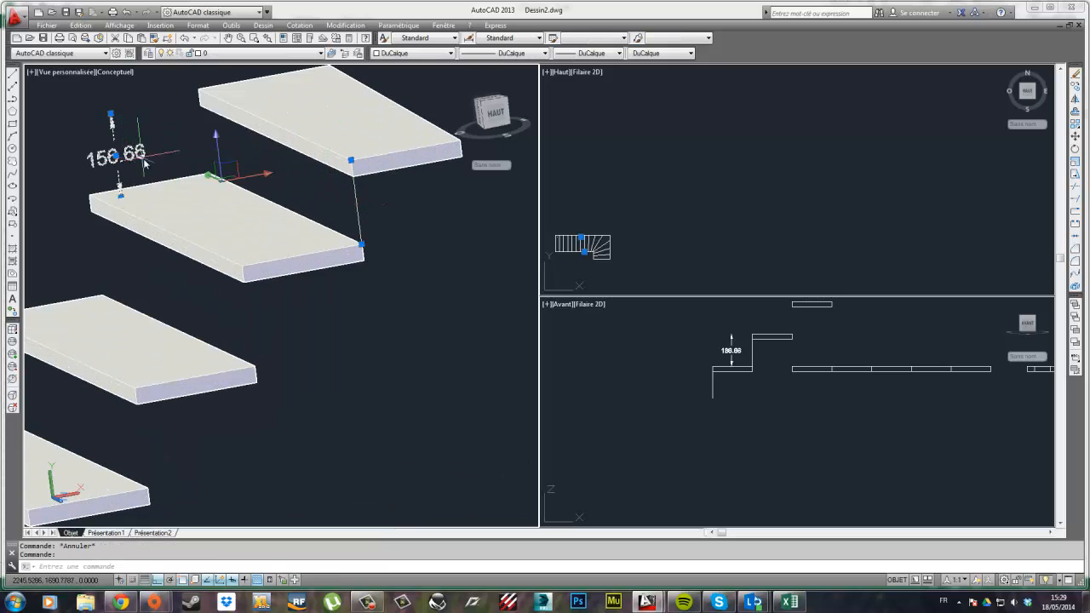
{"action": "left_click", "coordinate": [1075, 135]}
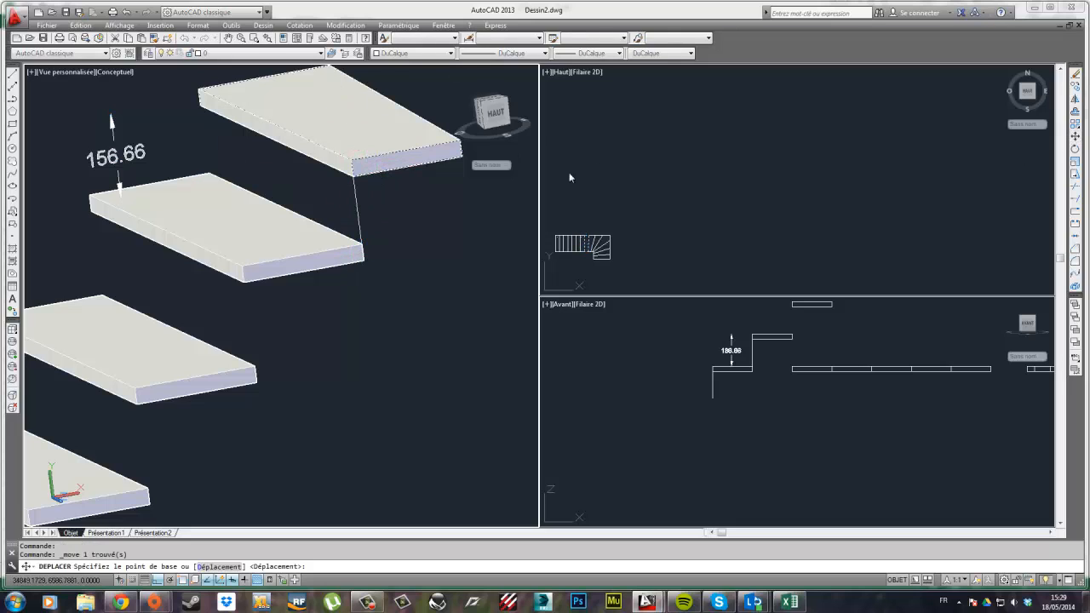
{"action": "left_click", "coordinate": [352, 159]}
{"action": "scroll", "coordinate": [354, 171], "scroll_direction": "down", "scroll_amount": 3}
{"action": "key", "text": "Escape"}
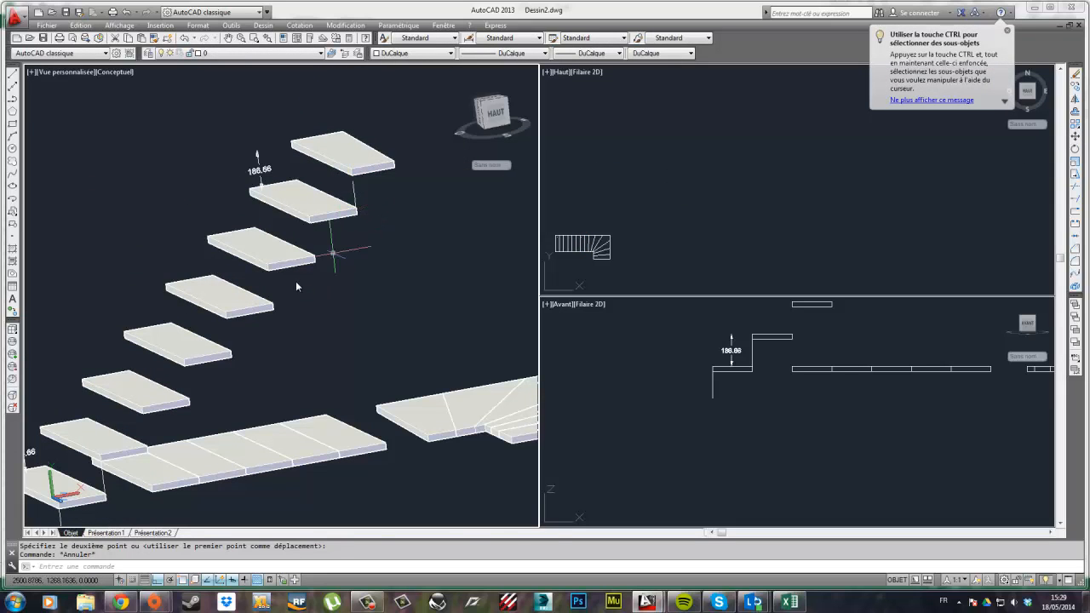
- Copy the riser line beneath the topmost tread to the bottom inner corner of each flat winder tread
{"action": "scroll", "coordinate": [348, 333], "scroll_direction": "down", "scroll_amount": 2}
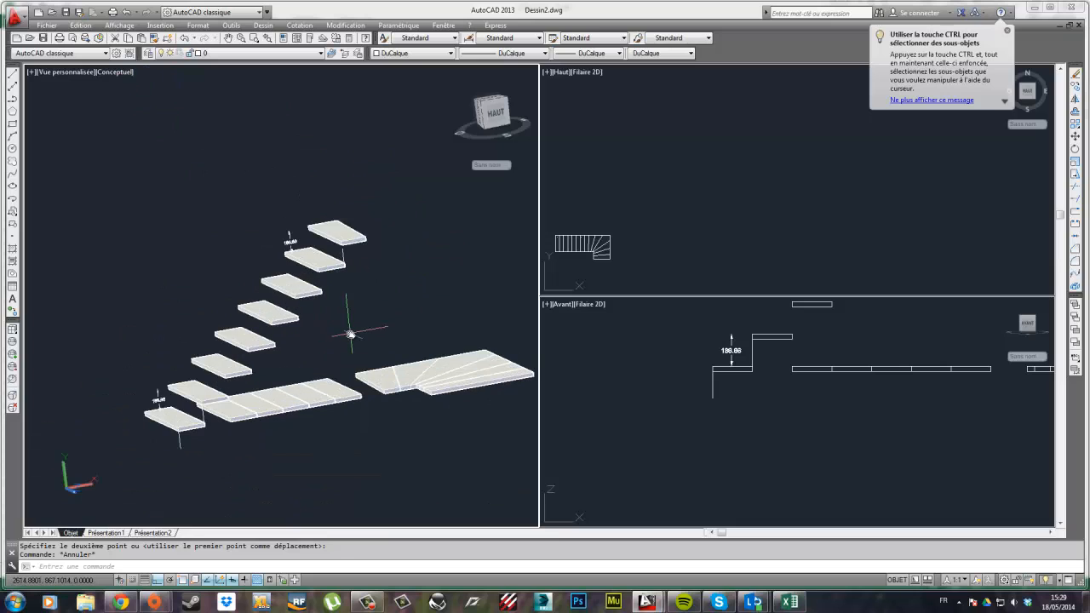
{"action": "scroll", "coordinate": [397, 407], "scroll_direction": "up", "scroll_amount": 2}
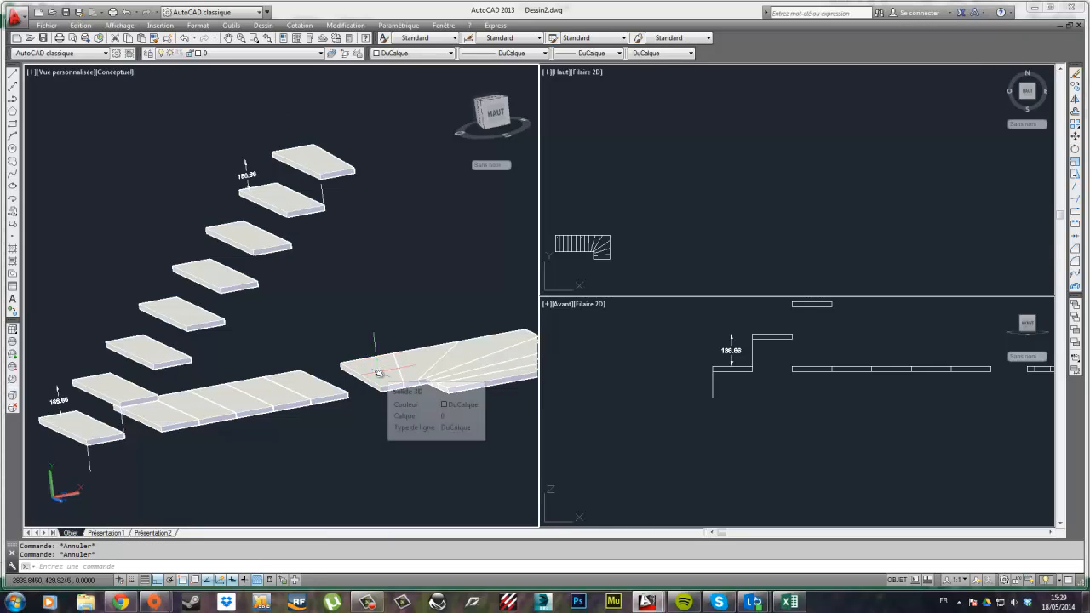
{"action": "left_click", "coordinate": [320, 186]}
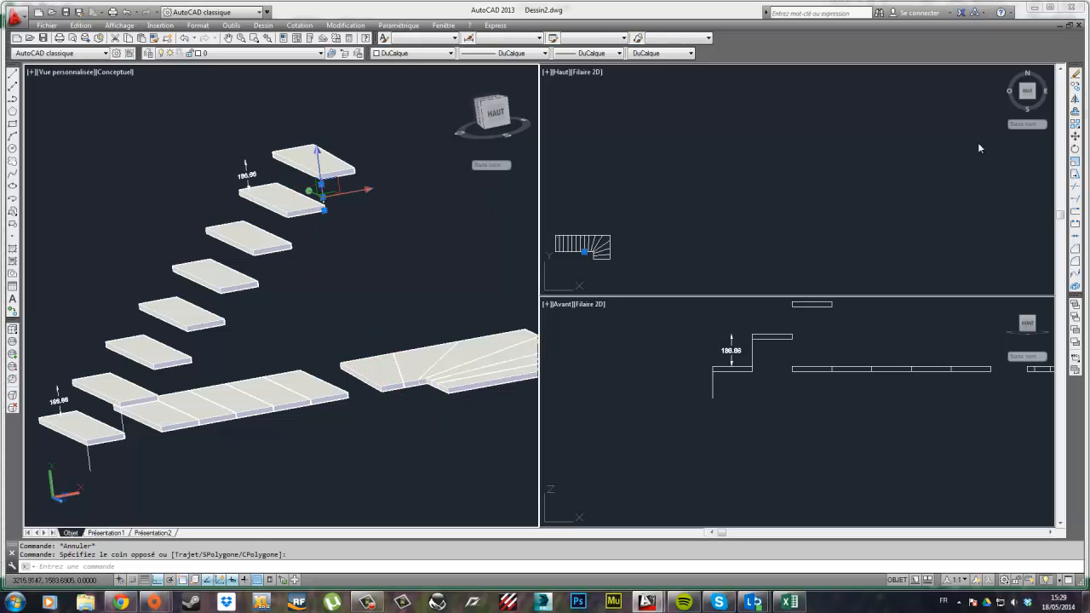
{"action": "left_click", "coordinate": [1076, 87]}
{"action": "left_click", "coordinate": [323, 206]}
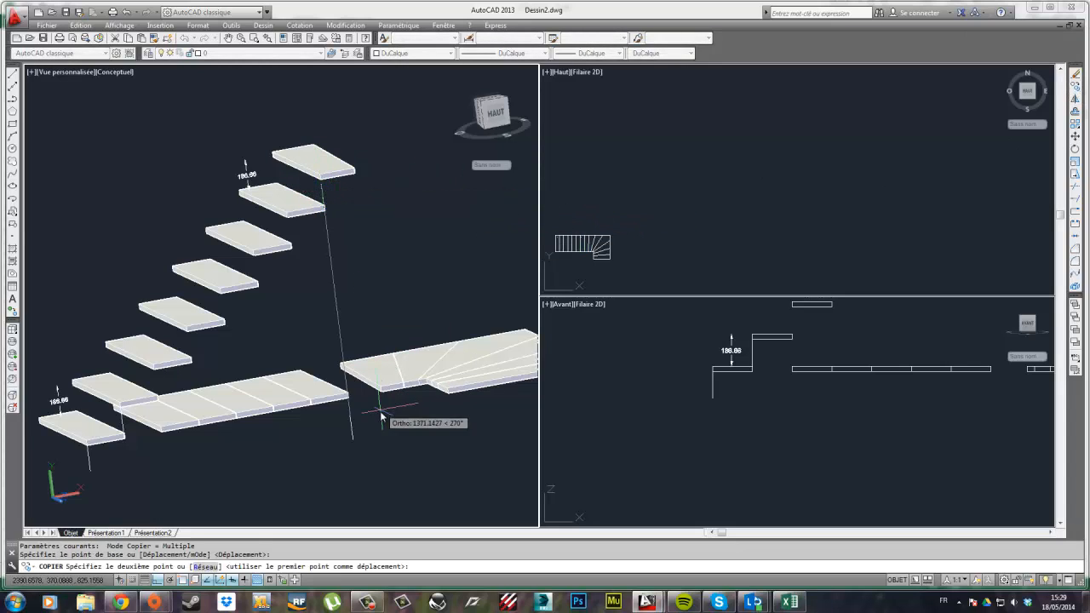
{"action": "scroll", "coordinate": [381, 416], "scroll_direction": "up", "scroll_amount": 5}
{"action": "left_click", "coordinate": [387, 362]}
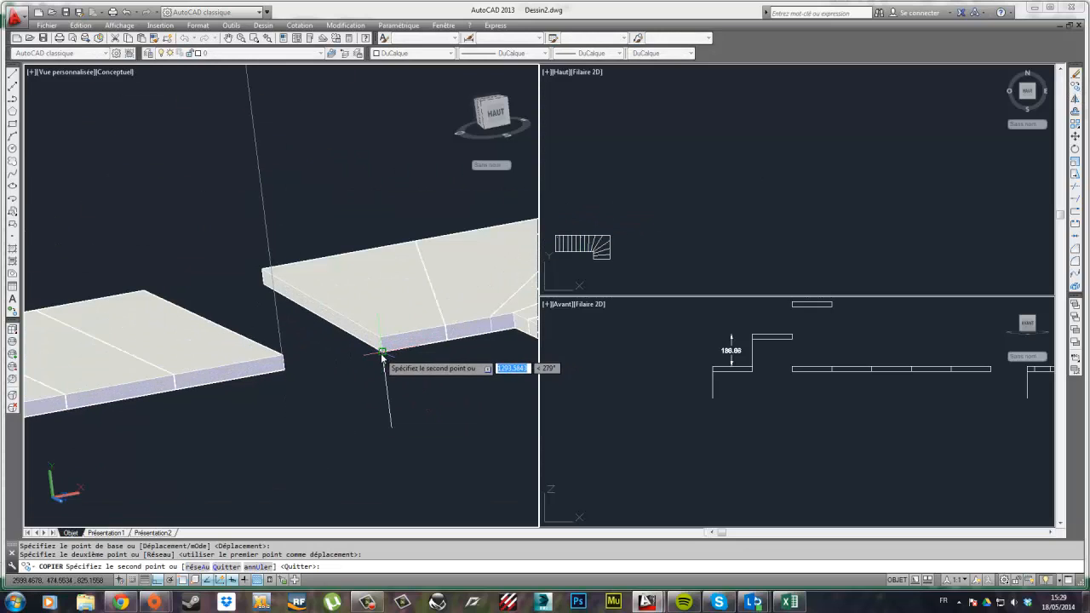
{"action": "left_click", "coordinate": [451, 344]}
{"action": "middle_click_drag", "start_coordinate": [443, 354], "coordinate": [360, 357]}
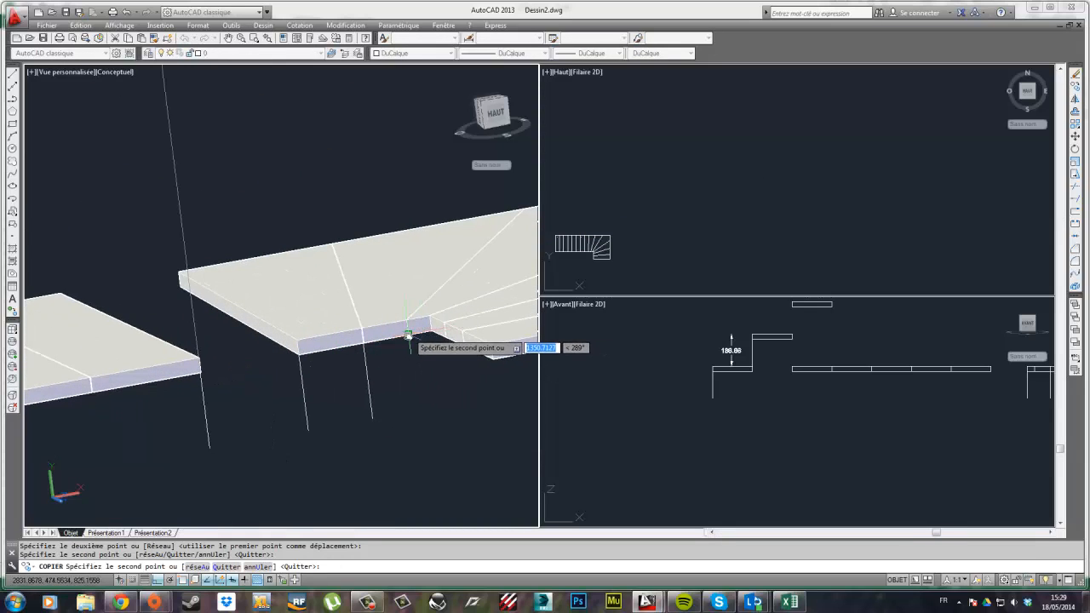
{"action": "left_click", "coordinate": [409, 334]}
{"action": "left_click", "coordinate": [434, 338]}
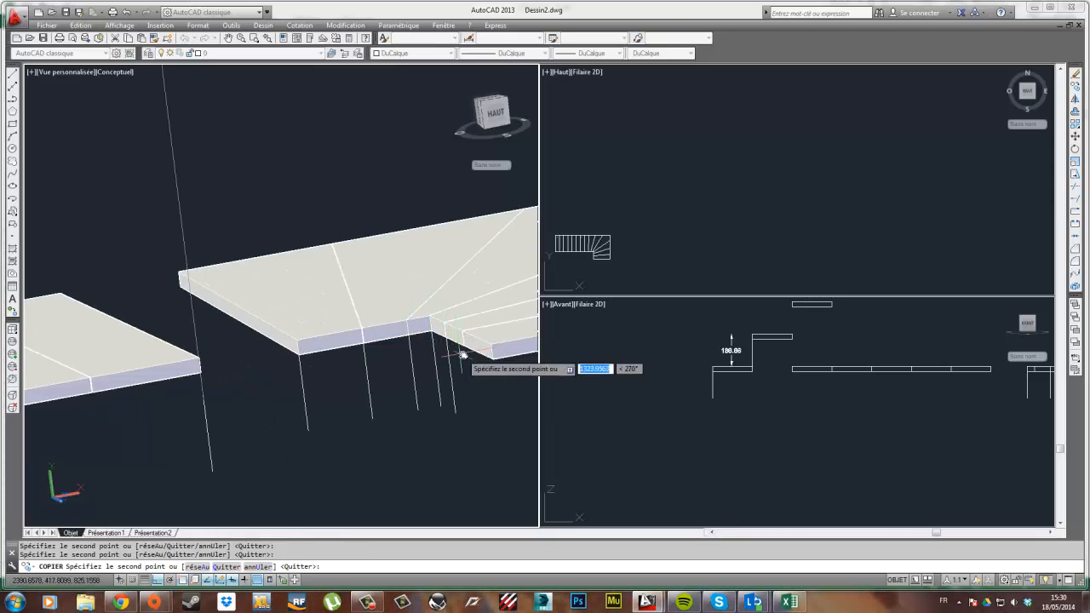
{"action": "scroll", "coordinate": [462, 349], "scroll_direction": "down", "scroll_amount": 4}
{"action": "key", "text": "Escape"}
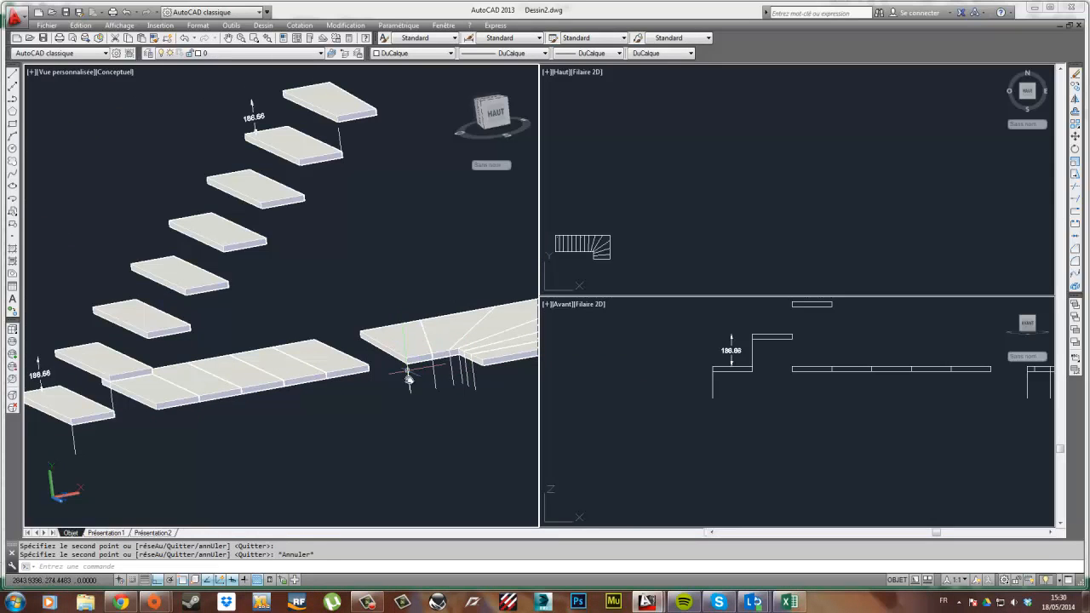
- Move all winder treads with their riser lines up together, from the first line's lower end to the topmost raised tread's corner
{"action": "left_click", "coordinate": [421, 382]}
{"action": "left_click", "coordinate": [400, 352]}
{"action": "left_click", "coordinate": [496, 394]}
{"action": "left_click", "coordinate": [382, 299]}
{"action": "left_click", "coordinate": [1075, 136]}
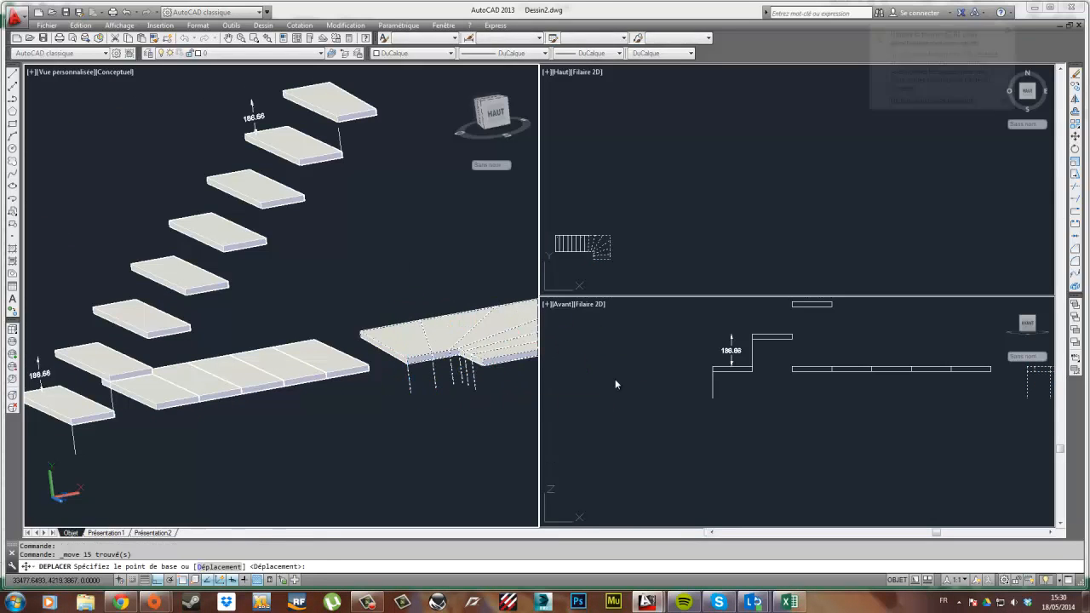
{"action": "left_click", "coordinate": [412, 393]}
{"action": "middle_click_drag", "start_coordinate": [402, 147], "coordinate": [392, 236]}
{"action": "left_click", "coordinate": [390, 236]}
{"action": "scroll", "coordinate": [396, 146], "scroll_direction": "up", "scroll_amount": 2}
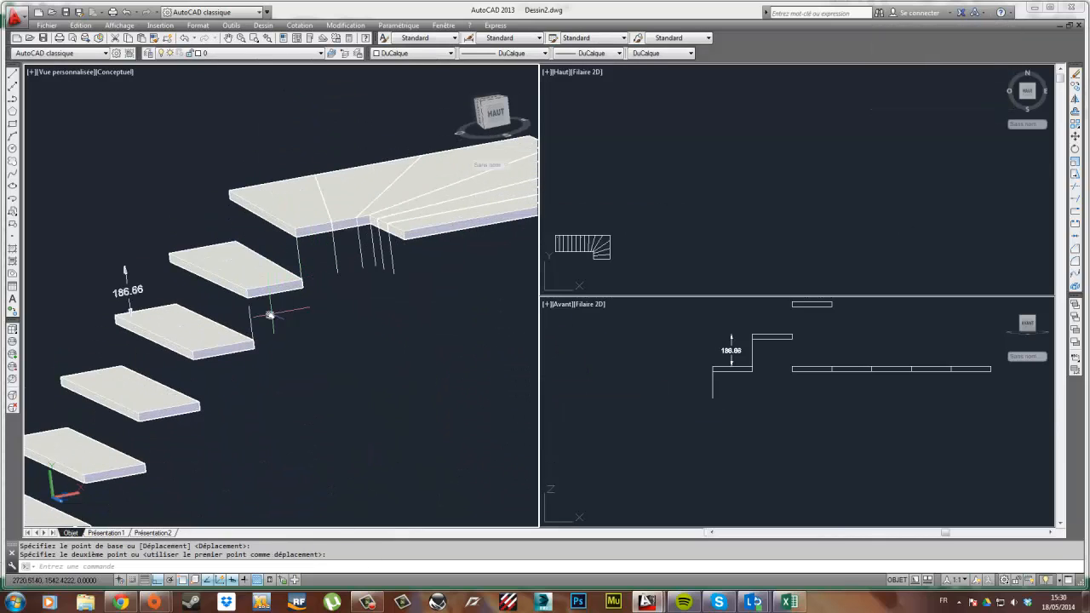
- Stretch the rise dimension's measuring points up to the corners of the topmost straight tread and the first winder
{"action": "left_click", "coordinate": [128, 274]}
{"action": "left_click", "coordinate": [253, 342]}
{"action": "left_click", "coordinate": [302, 279]}
{"action": "left_click", "coordinate": [248, 296]}
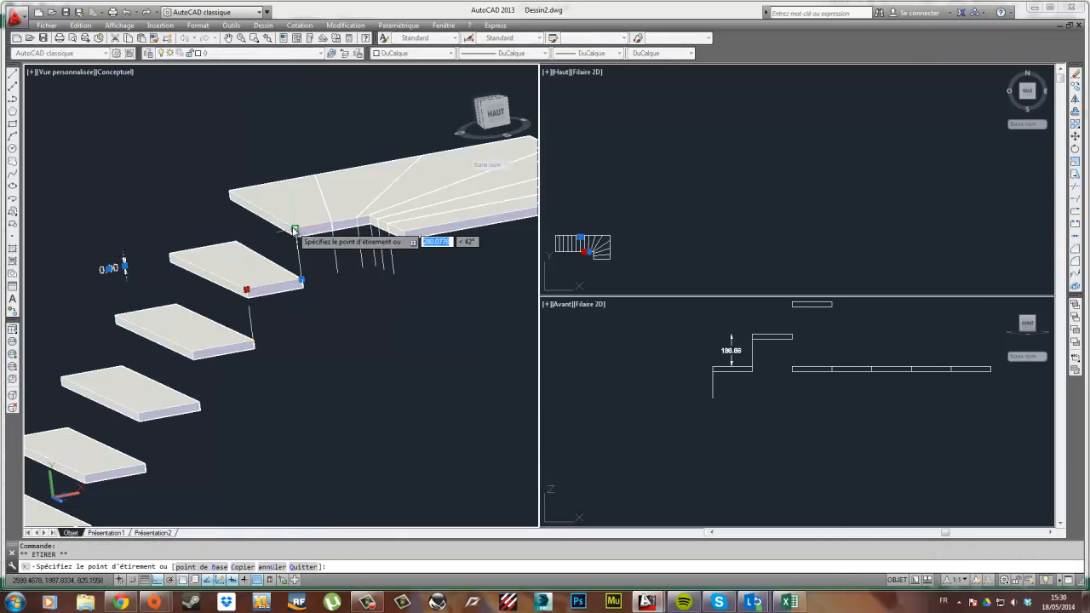
{"action": "left_click", "coordinate": [297, 236]}
{"action": "key", "text": "Escape"}
- Move all winders beyond the first, with their riser lines, up from the second winder's line end to the first winder's corner
{"action": "middle_click_drag", "start_coordinate": [323, 255], "coordinate": [279, 272]}
{"action": "left_click", "coordinate": [297, 288]}
{"action": "left_click", "coordinate": [286, 269]}
{"action": "left_click", "coordinate": [1075, 136]}
{"action": "left_click", "coordinate": [292, 288]}
{"action": "left_click", "coordinate": [288, 240]}
{"action": "middle_click_drag", "start_coordinate": [344, 240], "coordinate": [315, 304]}
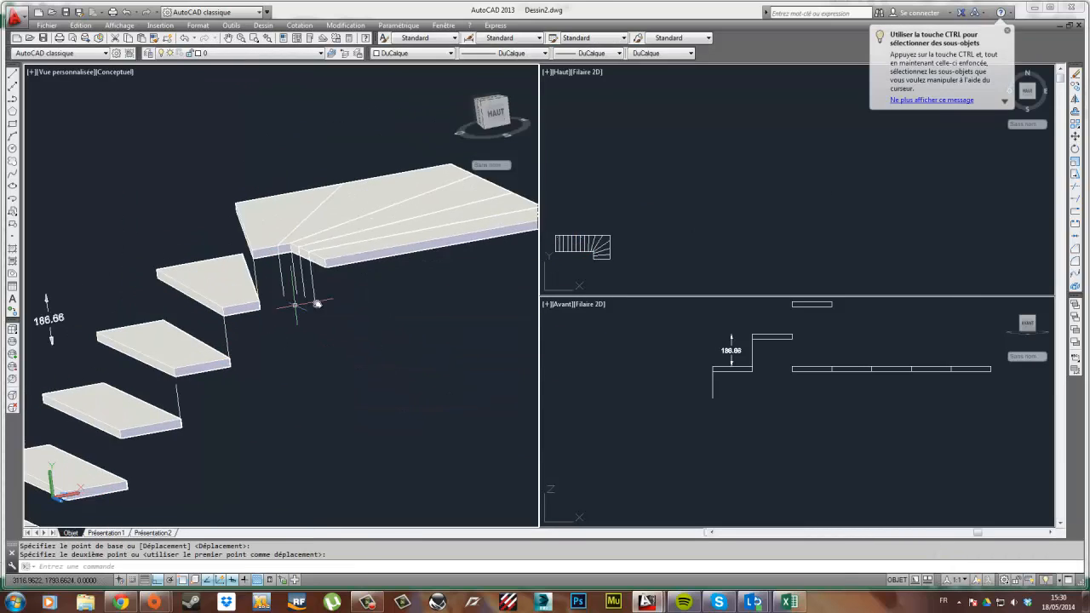
- Try to move the winders beyond the second, with their riser lines, up one riser, and undo that move
{"action": "left_click", "coordinate": [318, 303]}
{"action": "left_click", "coordinate": [286, 252]}
{"action": "key", "text": "Escape"}
{"action": "left_click", "coordinate": [292, 289]}
{"action": "left_click", "coordinate": [278, 272]}
{"action": "left_click", "coordinate": [1075, 136]}
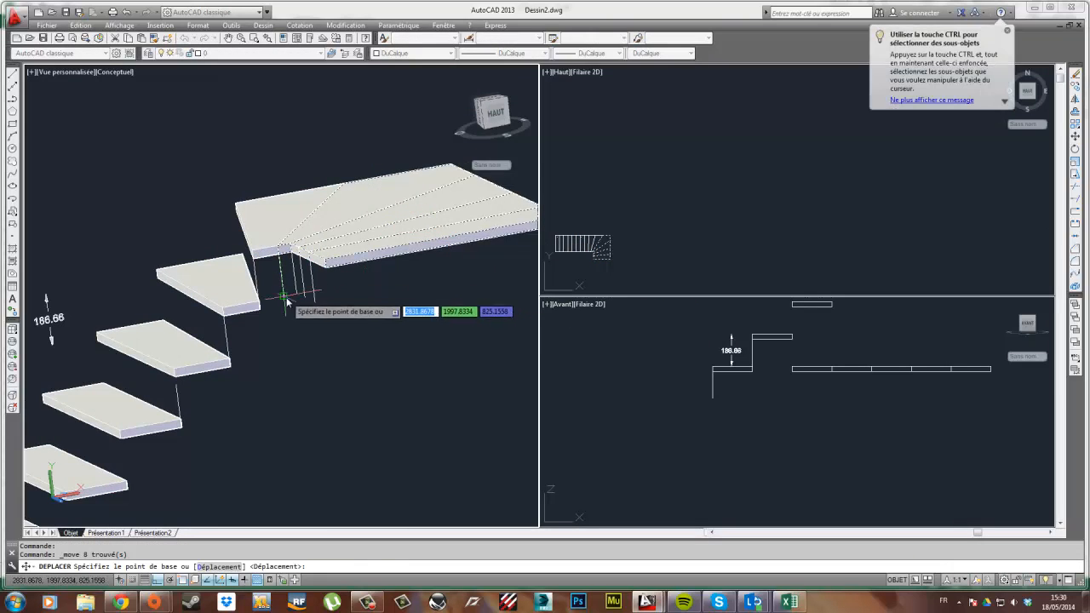
{"action": "left_click", "coordinate": [284, 298]}
{"action": "left_click", "coordinate": [280, 249]}
{"action": "middle_click_drag", "start_coordinate": [350, 255], "coordinate": [360, 309]}
{"action": "left_click", "coordinate": [525, 277]}
{"action": "left_click", "coordinate": [494, 197]}
{"action": "key", "text": "ctrl+z"}
{"action": "key", "text": "ctrl+z"}
- Move the last three winders with their riser lines up one riser, from the fourth winder's line end to the line's upper end
{"action": "left_click", "coordinate": [355, 338]}
{"action": "left_click", "coordinate": [310, 248]}
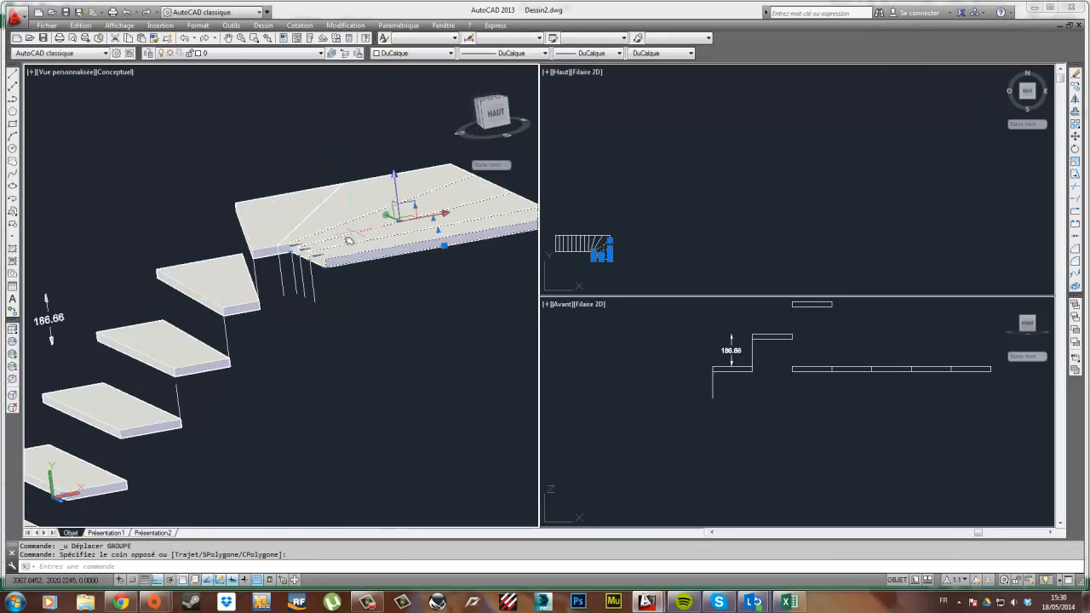
{"action": "left_click", "coordinate": [324, 282]}
{"action": "left_click", "coordinate": [293, 296]}
{"action": "left_click", "coordinate": [1075, 136]}
{"action": "left_click", "coordinate": [298, 294]}
{"action": "left_click", "coordinate": [292, 247]}
- Move the last two winders with their riser lines up one more riser, using the ends of the fifth winder's line
{"action": "middle_click_drag", "start_coordinate": [383, 253], "coordinate": [388, 296]}
{"action": "left_click", "coordinate": [302, 275]}
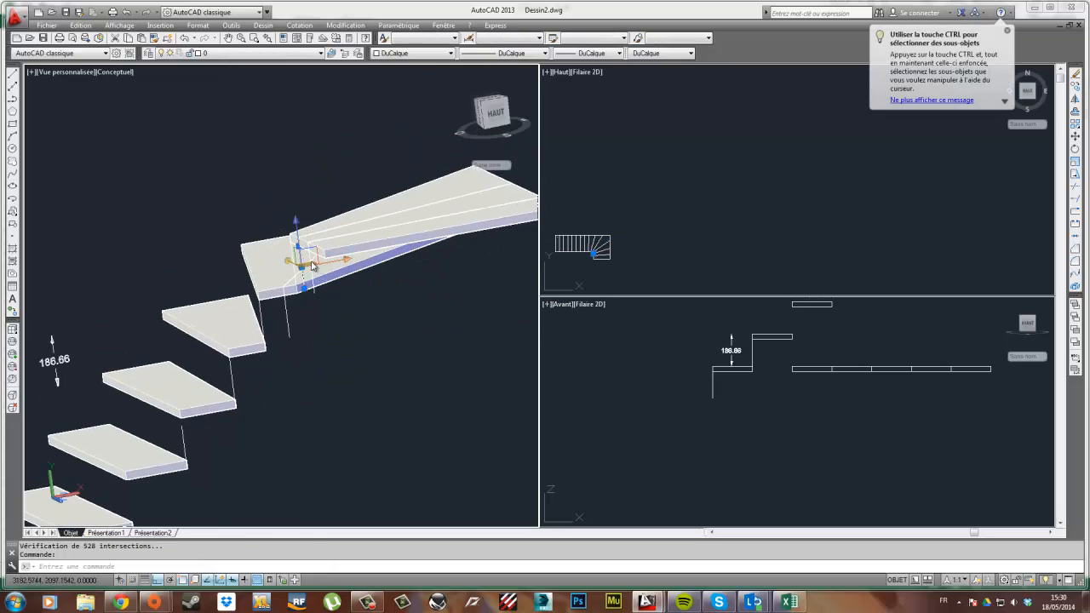
{"action": "left_click", "coordinate": [312, 280]}
{"action": "left_click", "coordinate": [387, 232]}
{"action": "left_click", "coordinate": [1075, 136]}
{"action": "left_click", "coordinate": [305, 298]}
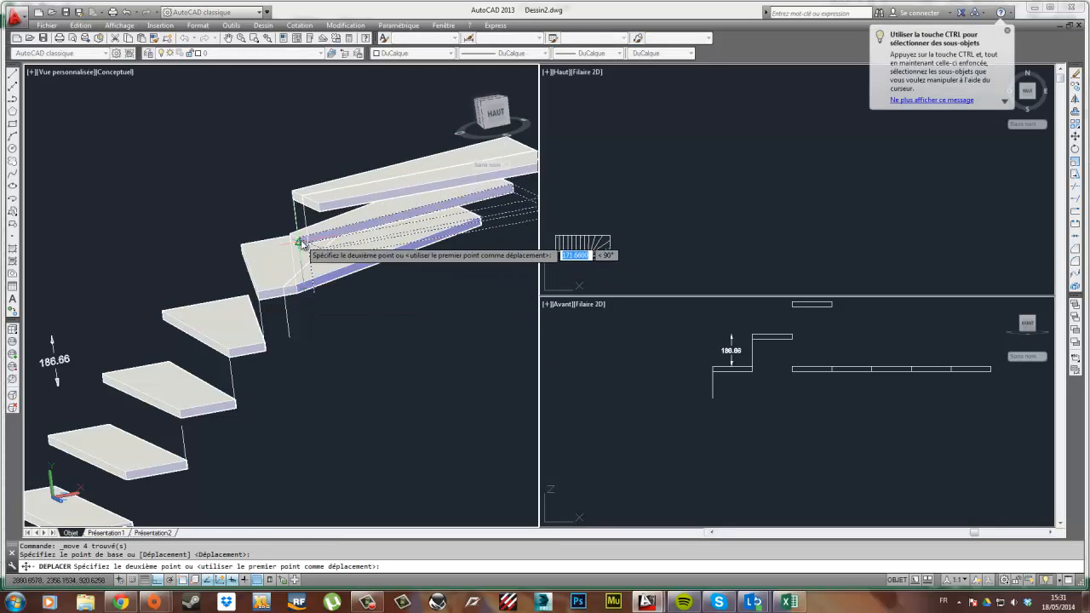
{"action": "middle_click_drag", "start_coordinate": [312, 245], "coordinate": [306, 314]}
- Move the last winder and its riser line up one riser, from the line's lower end to its upper end
{"action": "left_click", "coordinate": [417, 235]}
{"action": "left_click", "coordinate": [298, 278]}
{"action": "left_click", "coordinate": [1075, 137]}
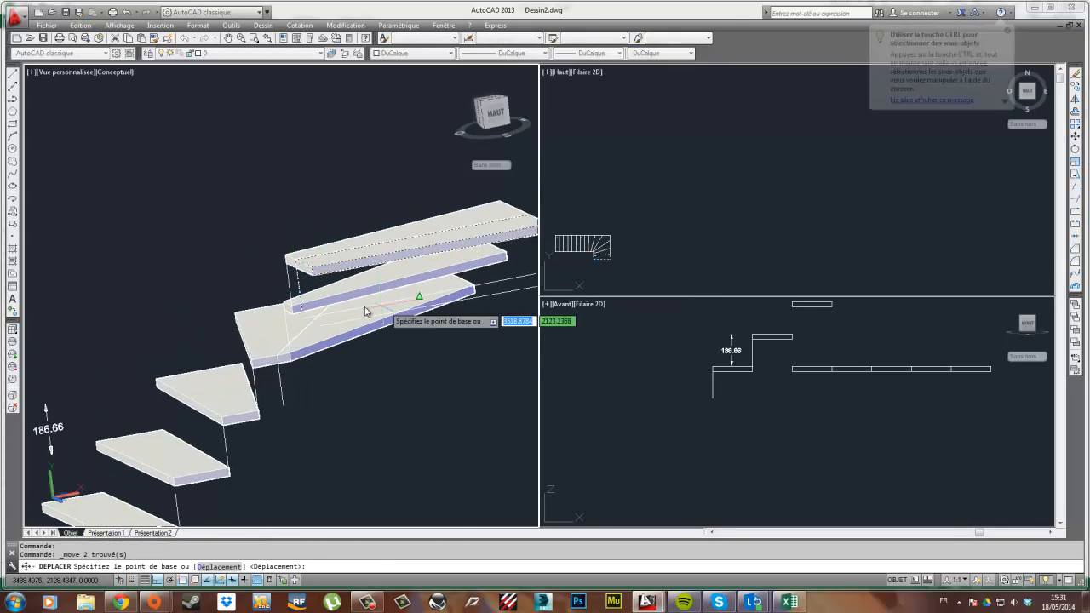
{"action": "left_click", "coordinate": [287, 303]}
{"action": "left_click", "coordinate": [295, 259]}
- Move the third winder and all winders above it, with their riser lines, up one riser above the second winder
{"action": "scroll", "coordinate": [366, 280], "scroll_direction": "down", "scroll_amount": 2}
{"action": "left_click", "coordinate": [323, 329]}
{"action": "scroll", "coordinate": [321, 339], "scroll_direction": "up", "scroll_amount": 3}
{"action": "left_click", "coordinate": [310, 366]}
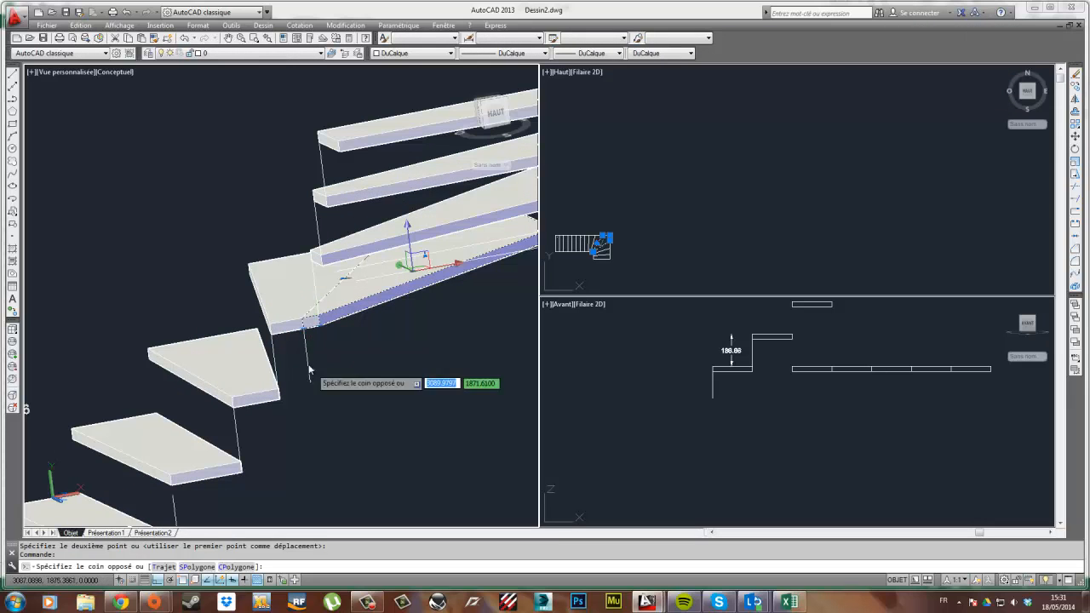
{"action": "left_click", "coordinate": [304, 364]}
{"action": "left_click", "coordinate": [315, 288]}
{"action": "left_click", "coordinate": [330, 258]}
{"action": "left_click", "coordinate": [318, 239]}
{"action": "left_click", "coordinate": [324, 169]}
{"action": "left_click", "coordinate": [319, 155]}
{"action": "left_click", "coordinate": [1076, 136]}
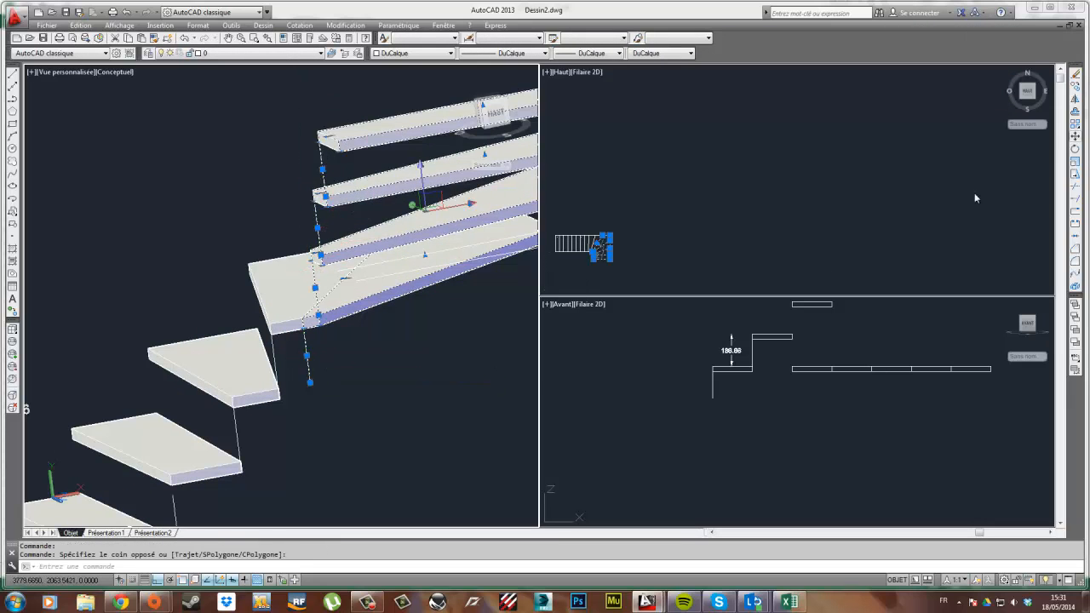
{"action": "left_click", "coordinate": [310, 383]}
{"action": "left_click", "coordinate": [303, 321]}
- Delete the three leftover layout lines lying beneath the raised winders
{"action": "scroll", "coordinate": [358, 301], "scroll_direction": "down", "scroll_amount": 4}
{"action": "left_click", "coordinate": [462, 309]}
{"action": "left_click", "coordinate": [404, 278]}
{"action": "key", "text": "Delete"}
- Examine the raised staircase from another angle in the 3D view and over its full height in the front view
{"action": "left_click", "coordinate": [120, 26]}
{"action": "mouse_move", "coordinate": [132, 131]}
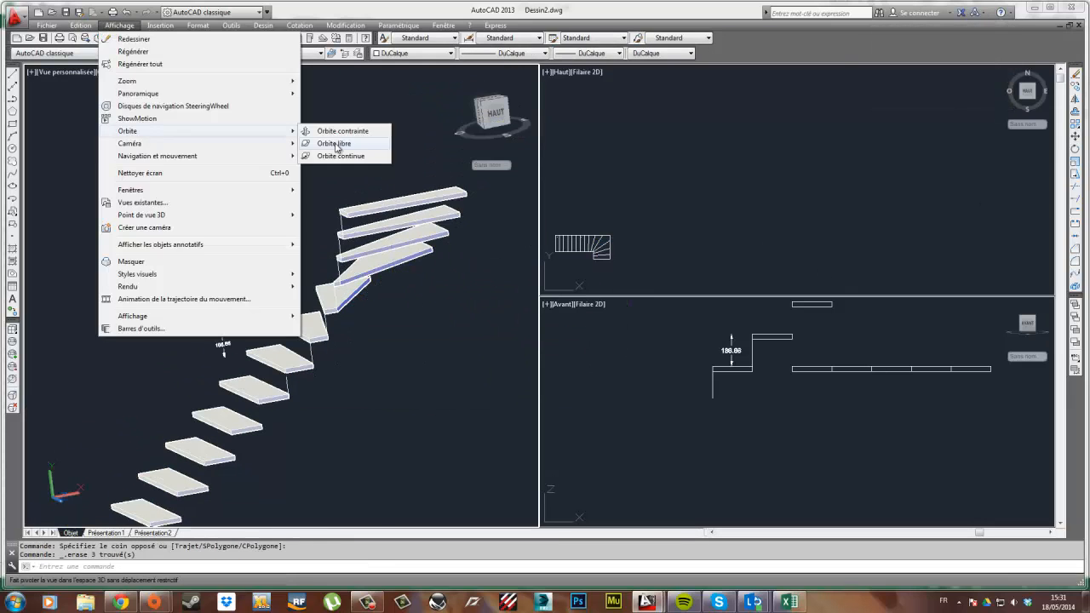
{"action": "left_click", "coordinate": [335, 144]}
{"action": "mouse_move", "coordinate": [243, 328]}
{"action": "left_mouse_down"}
{"action": "mouse_move", "coordinate": [324, 360]}
{"action": "mouse_move", "coordinate": [355, 393]}
{"action": "mouse_move", "coordinate": [191, 395]}
{"action": "mouse_move", "coordinate": [185, 407]}
{"action": "left_mouse_up"}
{"action": "scroll", "coordinate": [397, 346], "scroll_direction": "down", "scroll_amount": 2}
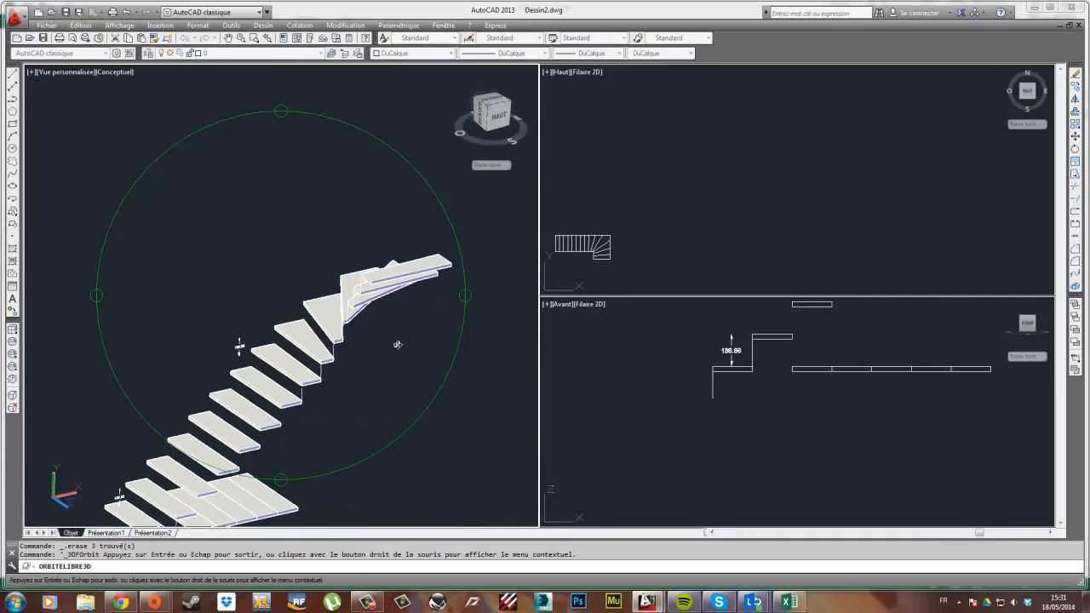
{"action": "middle_click_drag", "start_coordinate": [365, 375], "coordinate": [384, 295]}
{"action": "key", "text": "Escape"}
{"action": "scroll", "coordinate": [413, 260], "scroll_direction": "down", "scroll_amount": 3}
{"action": "left_click", "coordinate": [810, 378]}
{"action": "scroll", "coordinate": [765, 383], "scroll_direction": "down", "scroll_amount": 5}
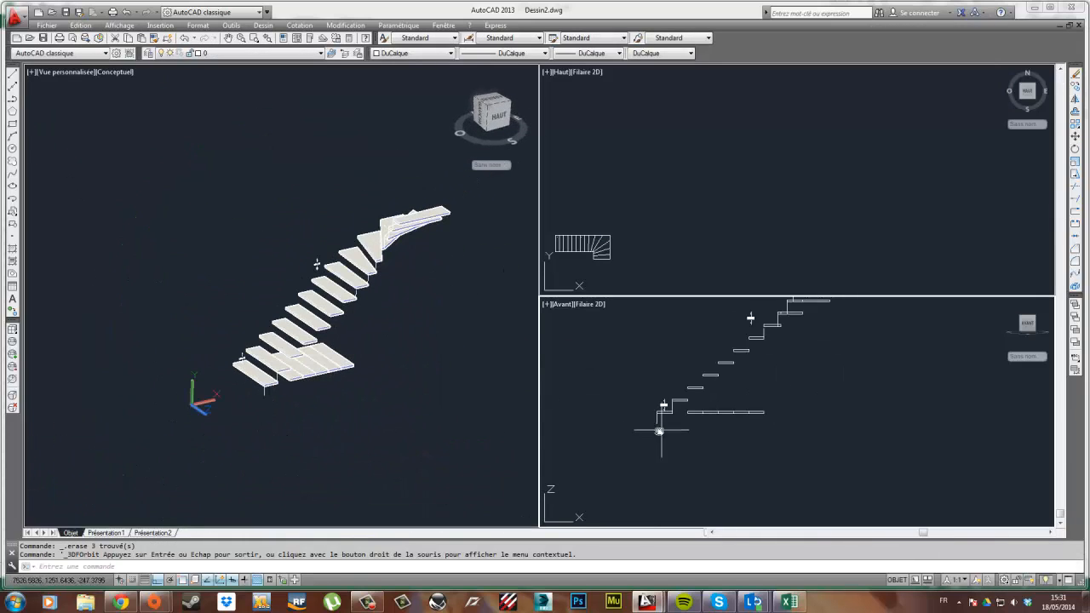
{"action": "scroll", "coordinate": [697, 389], "scroll_direction": "up", "scroll_amount": 4}
{"action": "middle_click_drag", "start_coordinate": [697, 389], "coordinate": [700, 462]}
{"action": "scroll", "coordinate": [399, 268], "scroll_direction": "down", "scroll_amount": 2}
{"action": "left_click", "coordinate": [383, 285]}
{"action": "scroll", "coordinate": [379, 294], "scroll_direction": "up", "scroll_amount": 3}
{"action": "left_click", "coordinate": [119, 25]}
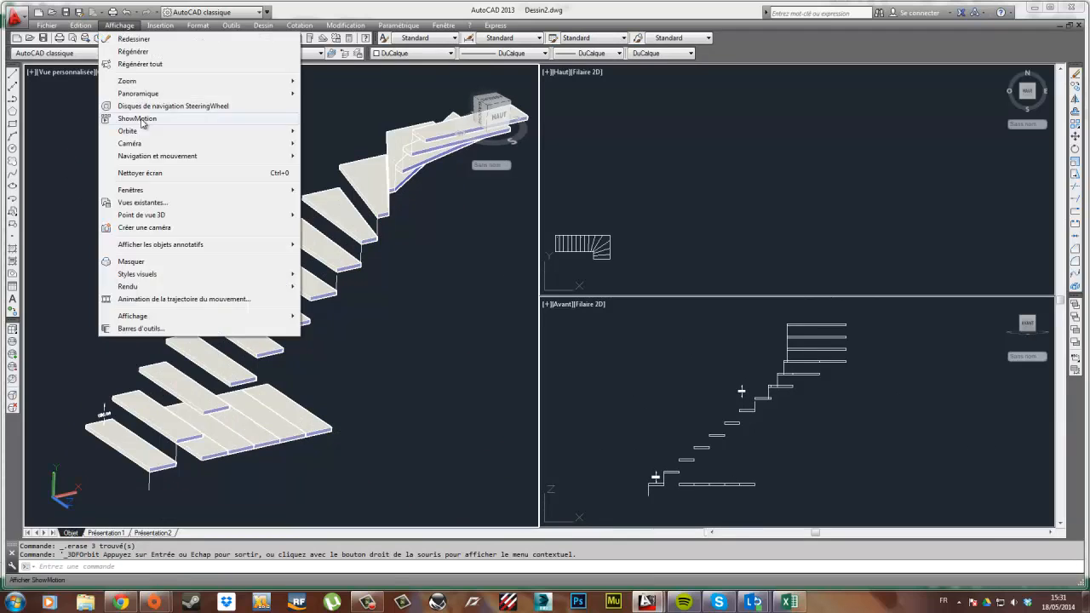
{"action": "key", "text": "Escape"}
- Delete the leftover vertical riser line between the upper straight treads in the front view
{"action": "scroll", "coordinate": [181, 77], "scroll_direction": "up", "scroll_amount": 3}
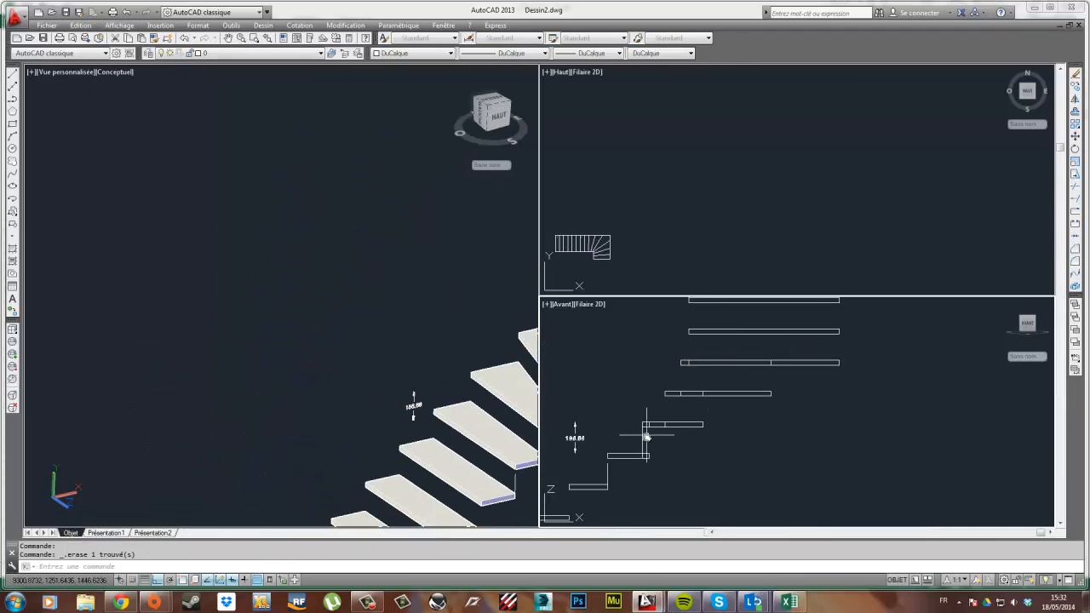
{"action": "left_click", "coordinate": [613, 473]}
{"action": "left_click", "coordinate": [601, 469]}
{"action": "key", "text": "Delete"}
{"action": "mouse_move", "coordinate": [712, 307]}
{"action": "middle_mouse_down"}
{"action": "mouse_move", "coordinate": [684, 399]}
{"action": "mouse_move", "coordinate": [635, 390]}
{"action": "middle_mouse_up"}
{"action": "scroll", "coordinate": [658, 423], "scroll_direction": "up", "scroll_amount": 2}
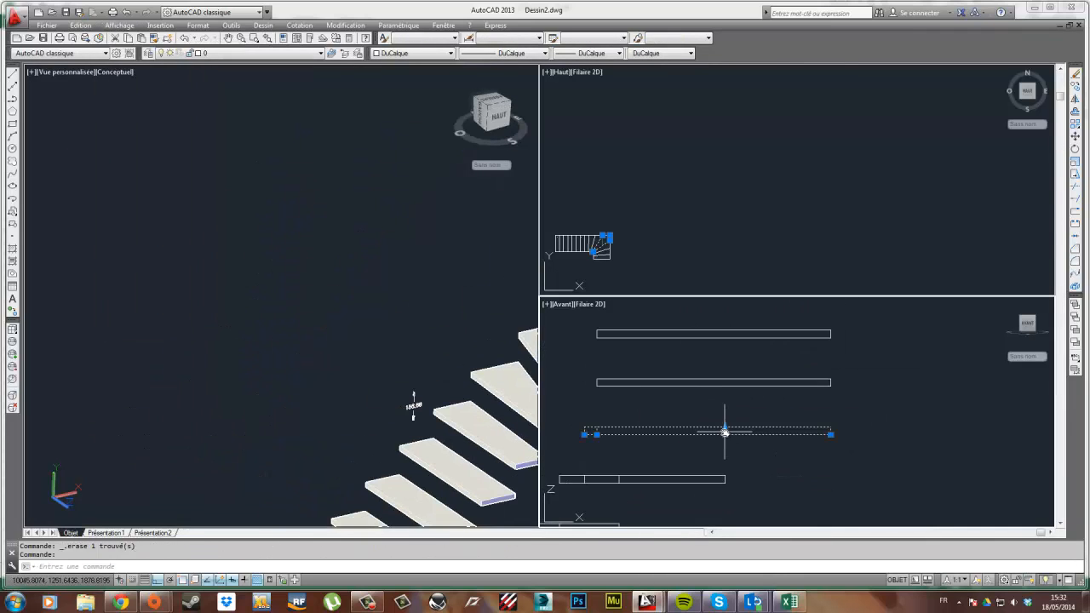
{"action": "key", "text": "Escape"}
- Delete the flat leftover treads at the staircase's foot, both rise dimensions and the riser line between the lowest two treads
{"action": "scroll", "coordinate": [724, 433], "scroll_direction": "down", "scroll_amount": 4}
{"action": "middle_click_drag", "start_coordinate": [724, 433], "coordinate": [773, 382]}
{"action": "middle_click_drag", "start_coordinate": [680, 448], "coordinate": [694, 486]}
{"action": "scroll", "coordinate": [679, 388], "scroll_direction": "down", "scroll_amount": 2}
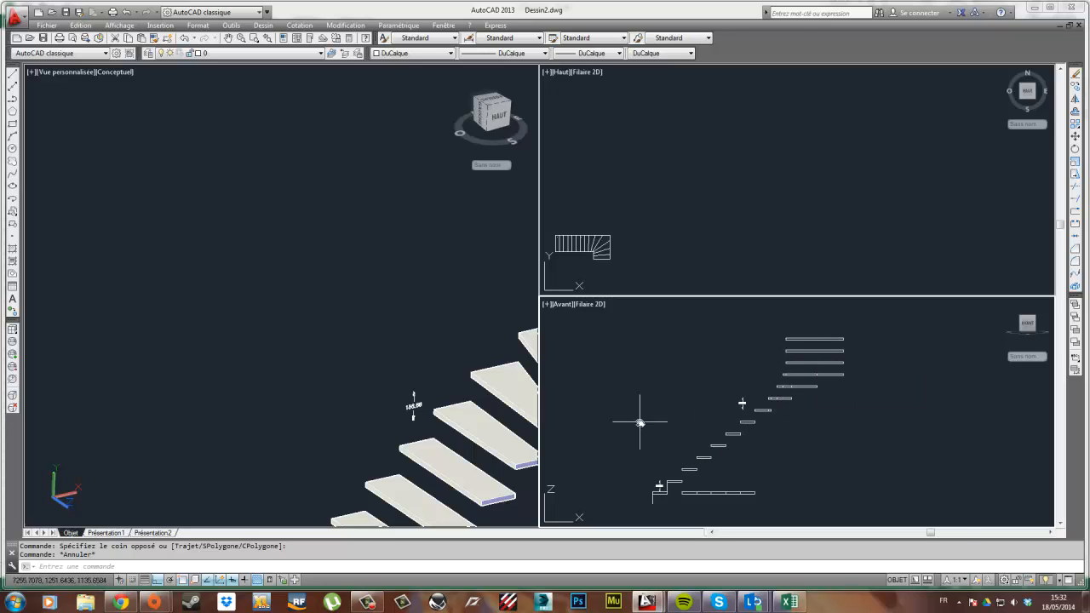
{"action": "scroll", "coordinate": [627, 395], "scroll_direction": "down", "scroll_amount": 2}
{"action": "scroll", "coordinate": [627, 395], "scroll_direction": "down", "scroll_amount": 2}
{"action": "middle_click_drag", "start_coordinate": [626, 395], "coordinate": [686, 466]}
{"action": "left_click", "coordinate": [348, 369]}
{"action": "scroll", "coordinate": [348, 370], "scroll_direction": "down", "scroll_amount": 3}
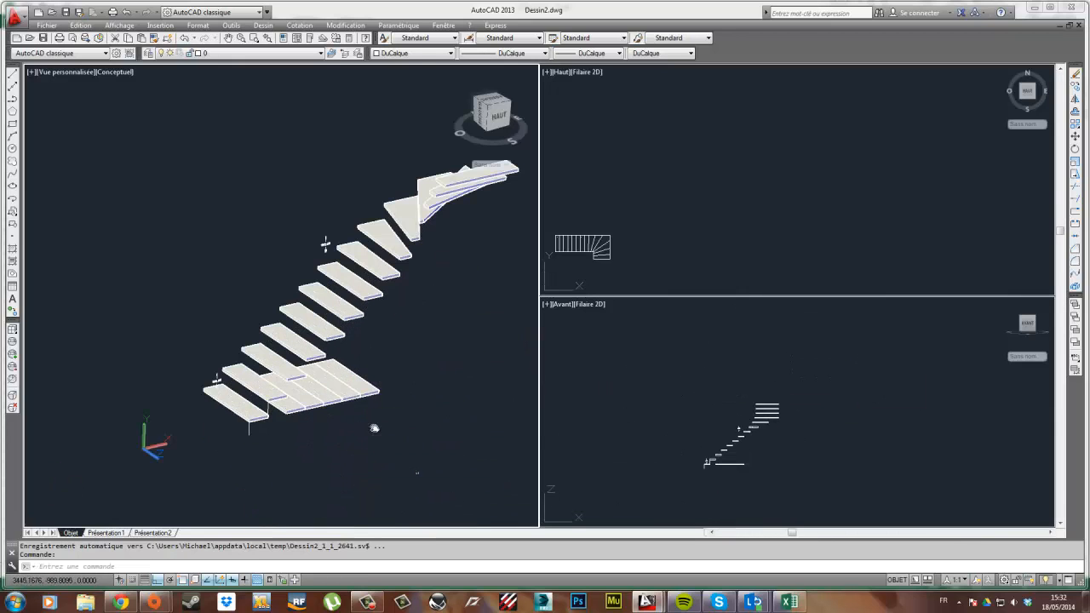
{"action": "key", "text": "Delete"}
{"action": "mouse_move", "coordinate": [375, 428]}
{"action": "left_mouse_down"}
{"action": "mouse_move", "coordinate": [340, 404]}
{"action": "mouse_move", "coordinate": [274, 432]}
{"action": "left_mouse_up"}
{"action": "key", "text": "Delete"}
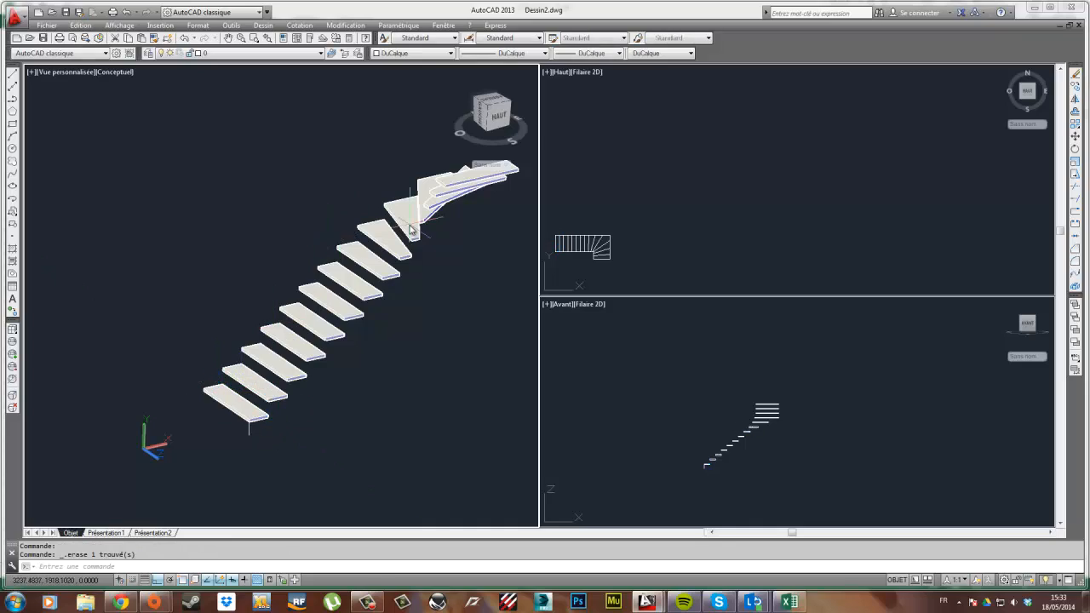
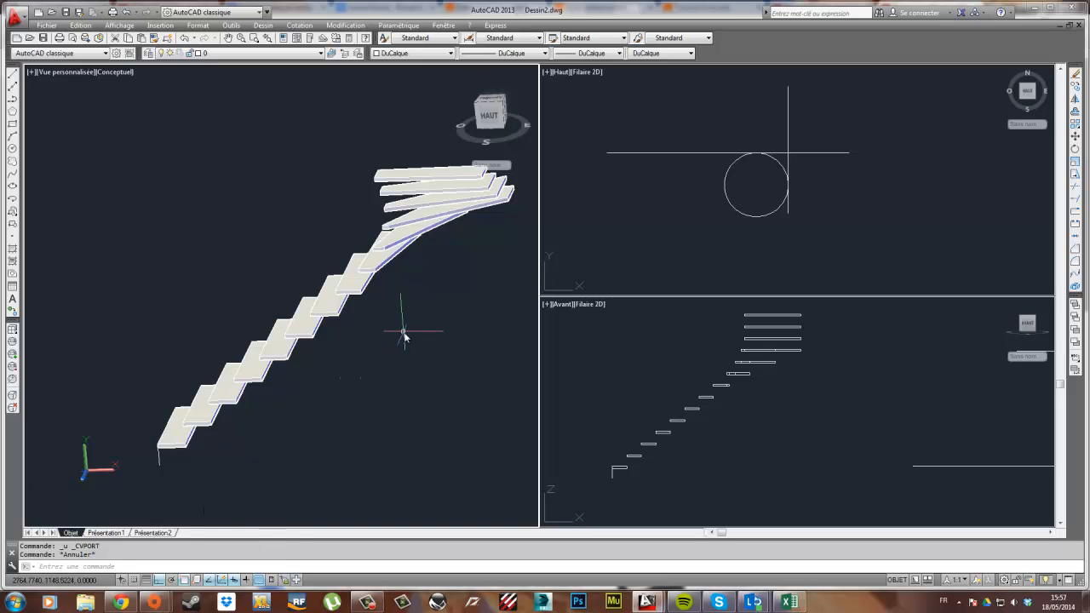
- Draw a vertical line 150 long downward from the midpoint of the lowest tread's upper rear edge
{"action": "middle_click_drag", "start_coordinate": [401, 344], "coordinate": [372, 340]}
{"action": "middle_click_drag", "start_coordinate": [285, 363], "coordinate": [310, 343]}
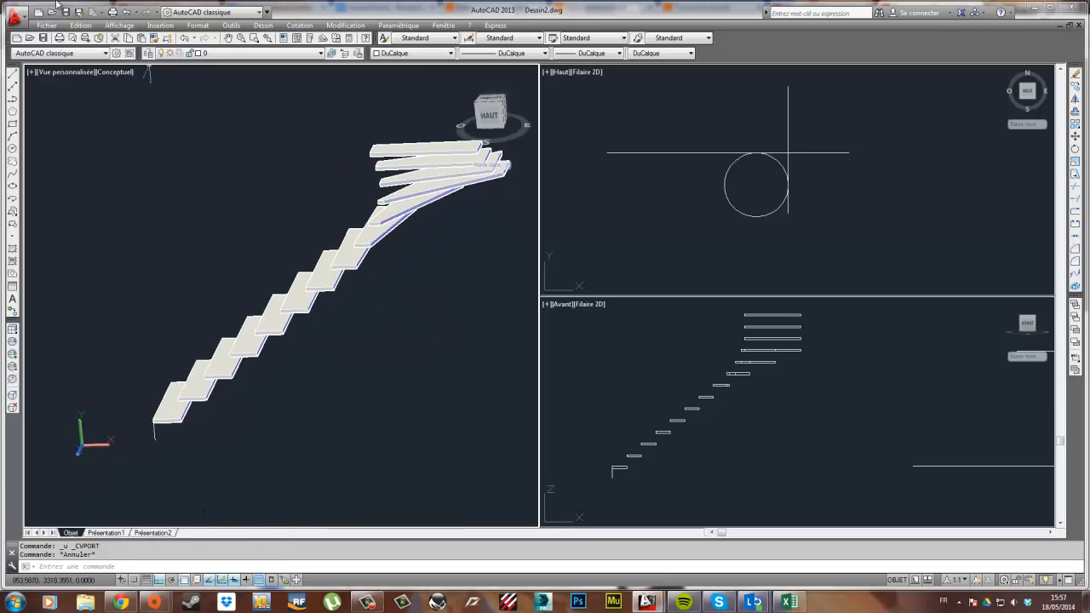
{"action": "left_click", "coordinate": [120, 25]}
{"action": "mouse_move", "coordinate": [146, 132]}
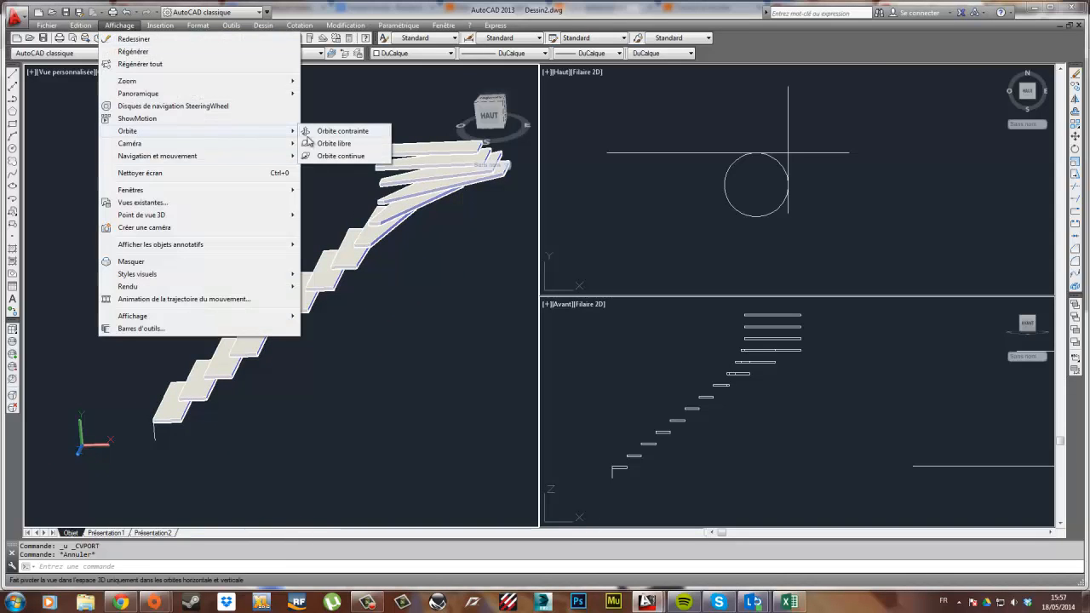
{"action": "left_click", "coordinate": [338, 144]}
{"action": "left_click_drag", "start_coordinate": [386, 396], "coordinate": [238, 338]}
{"action": "scroll", "coordinate": [238, 338], "scroll_direction": "up", "scroll_amount": 4}
{"action": "left_click_drag", "start_coordinate": [273, 372], "coordinate": [261, 359]}
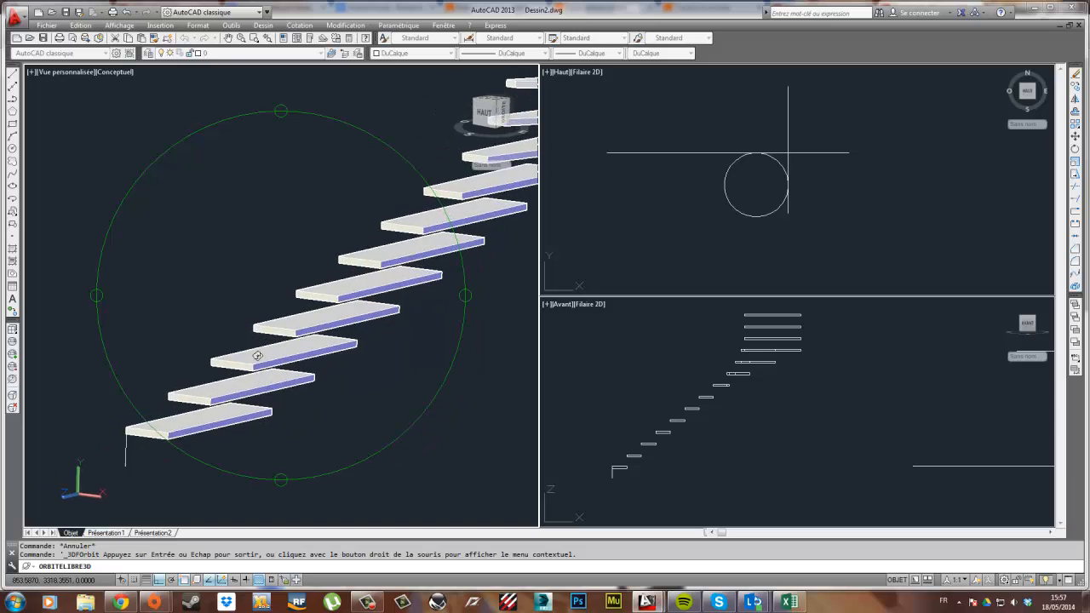
{"action": "key", "text": "Escape"}
{"action": "middle_click_drag", "start_coordinate": [359, 381], "coordinate": [332, 332]}
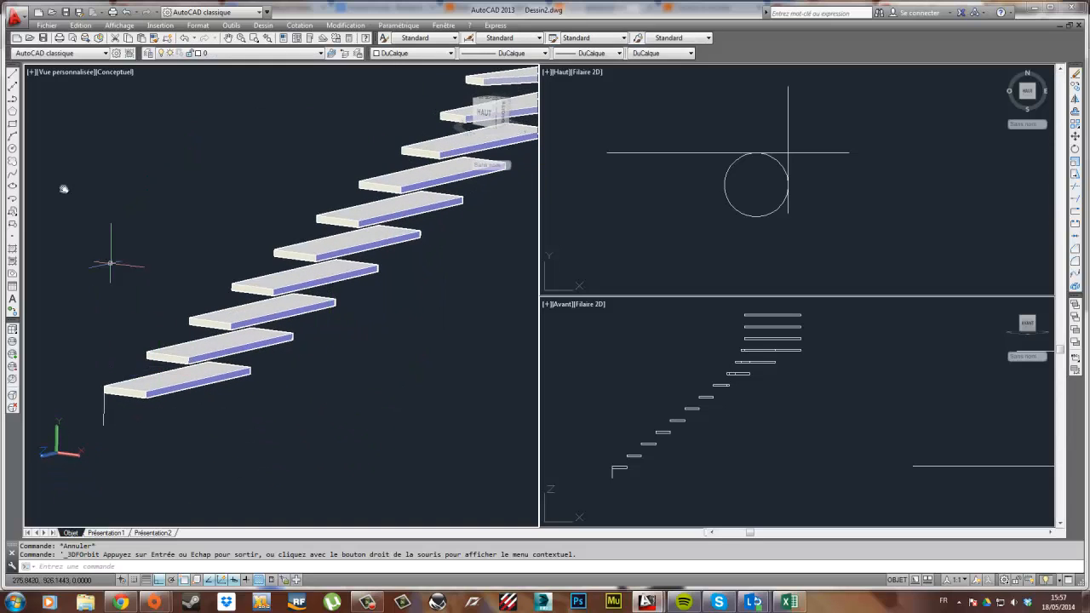
{"action": "left_click", "coordinate": [14, 74]}
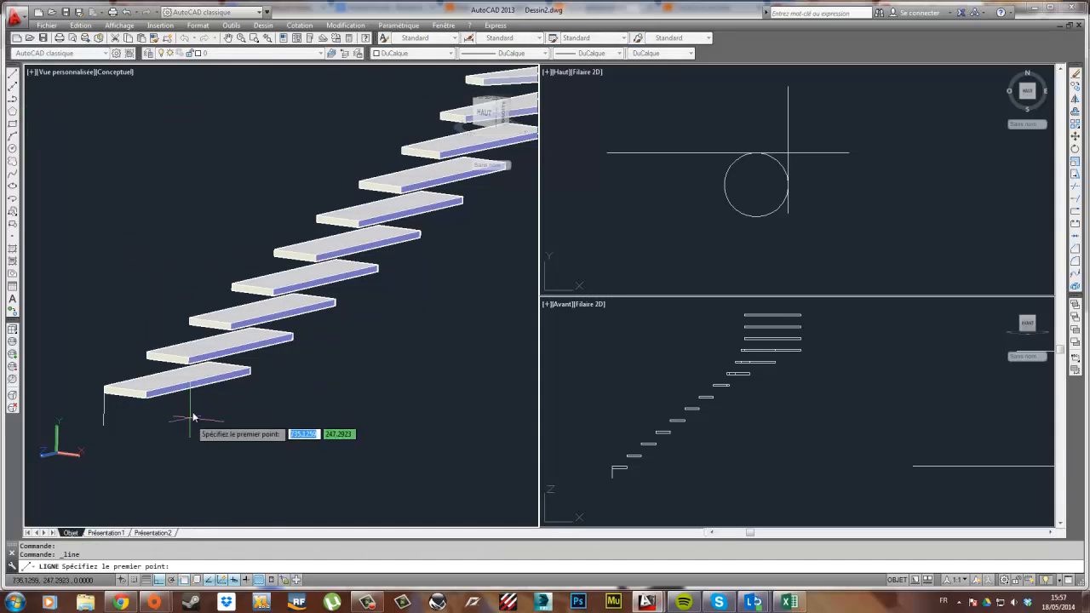
{"action": "scroll", "coordinate": [190, 392], "scroll_direction": "up", "scroll_amount": 3}
{"action": "left_click", "coordinate": [187, 384]}
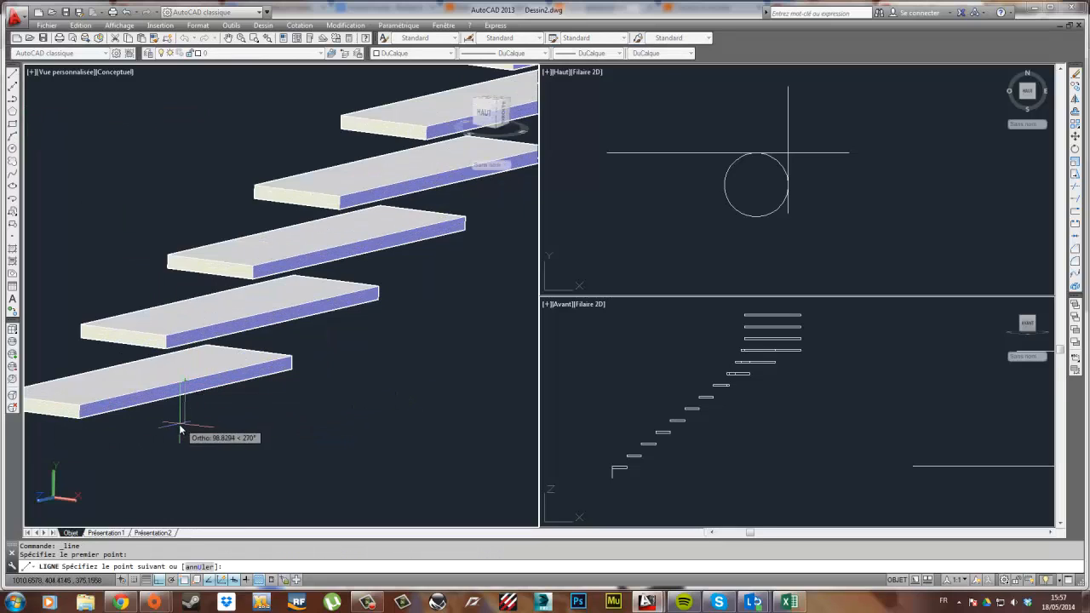
{"action": "middle_click_drag", "start_coordinate": [182, 432], "coordinate": [195, 389]}
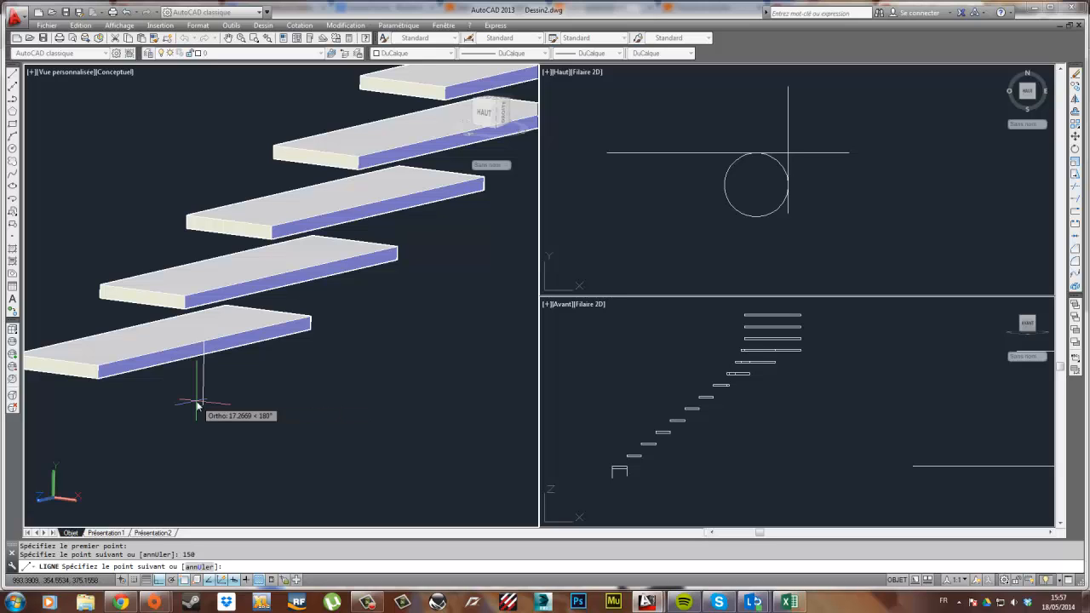
{"action": "key", "text": "Escape"}
- Copy the 150-long line by its upper end to the rear edge midpoints of the last straight tread and the first two winders
{"action": "left_click", "coordinate": [261, 414]}
{"action": "left_click", "coordinate": [188, 395]}
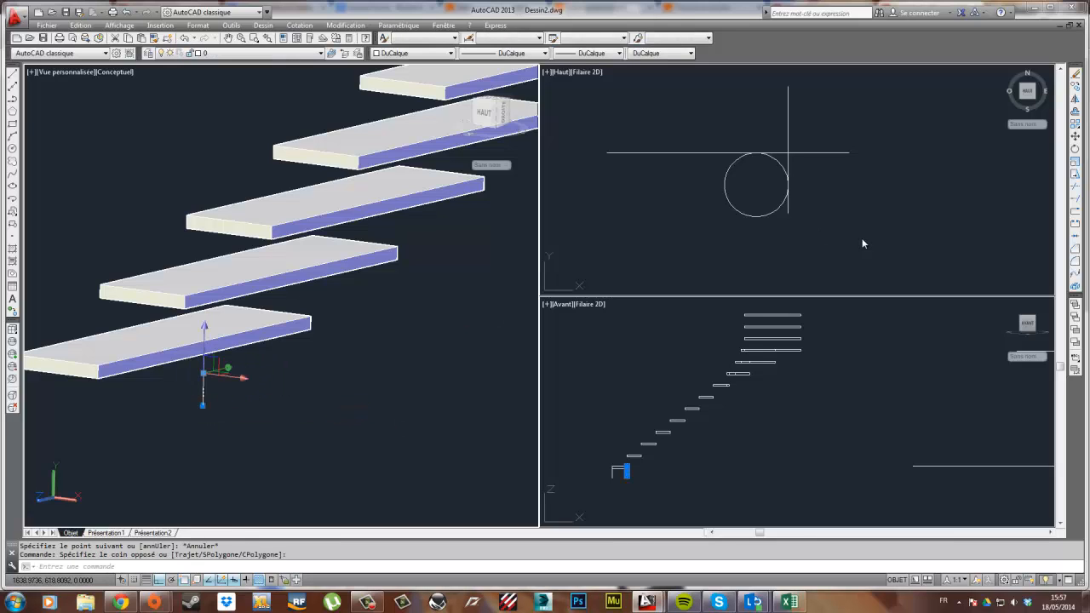
{"action": "left_click", "coordinate": [1075, 86]}
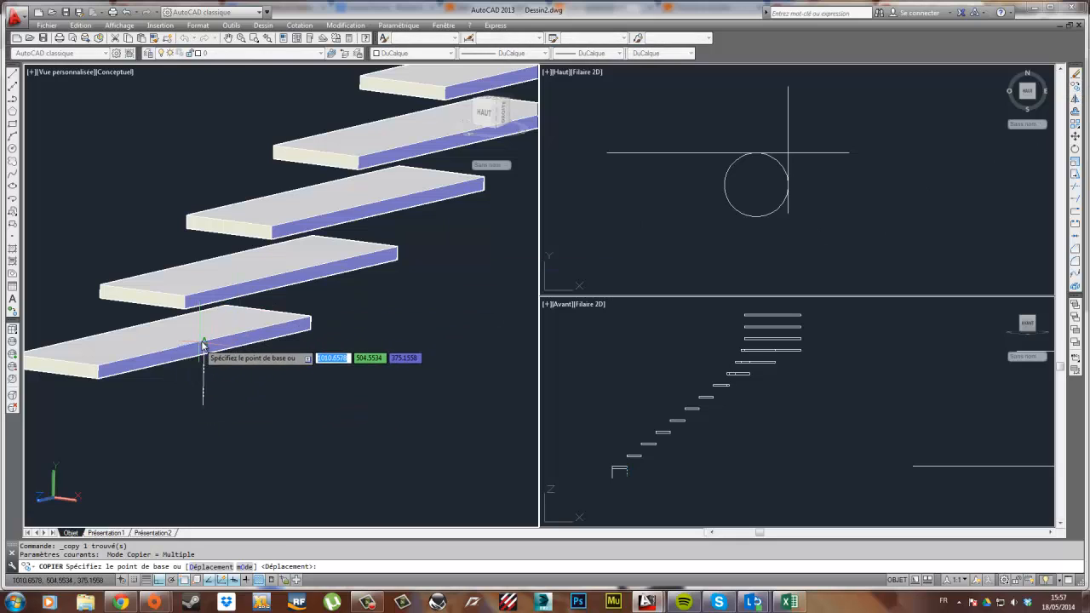
{"action": "left_click", "coordinate": [202, 347]}
{"action": "scroll", "coordinate": [402, 245], "scroll_direction": "down", "scroll_amount": 2}
{"action": "scroll", "coordinate": [401, 245], "scroll_direction": "down", "scroll_amount": 2}
{"action": "scroll", "coordinate": [289, 243], "scroll_direction": "up", "scroll_amount": 5}
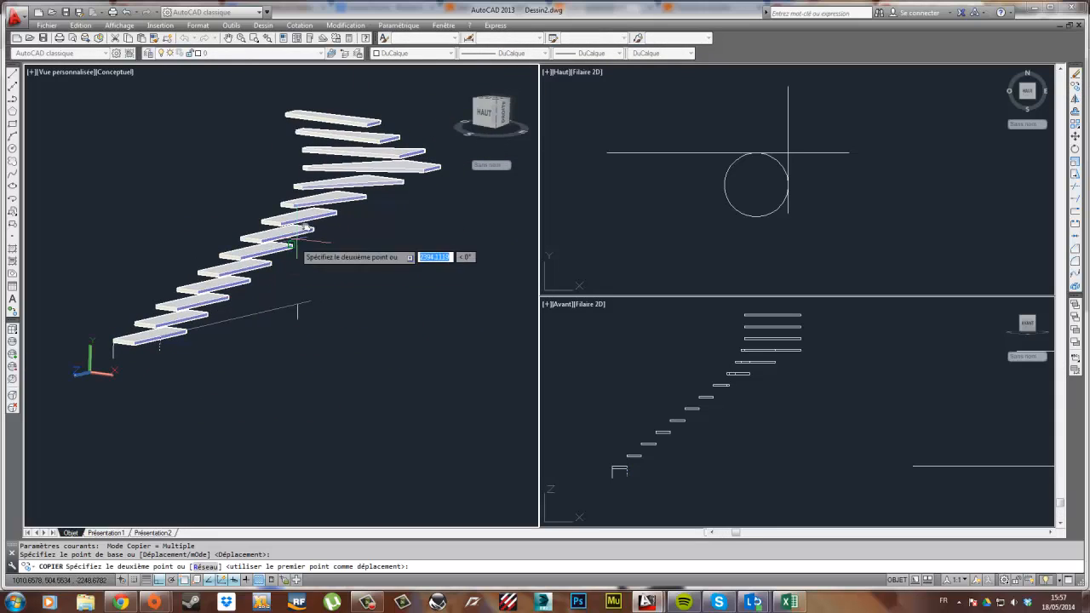
{"action": "left_click", "coordinate": [251, 252]}
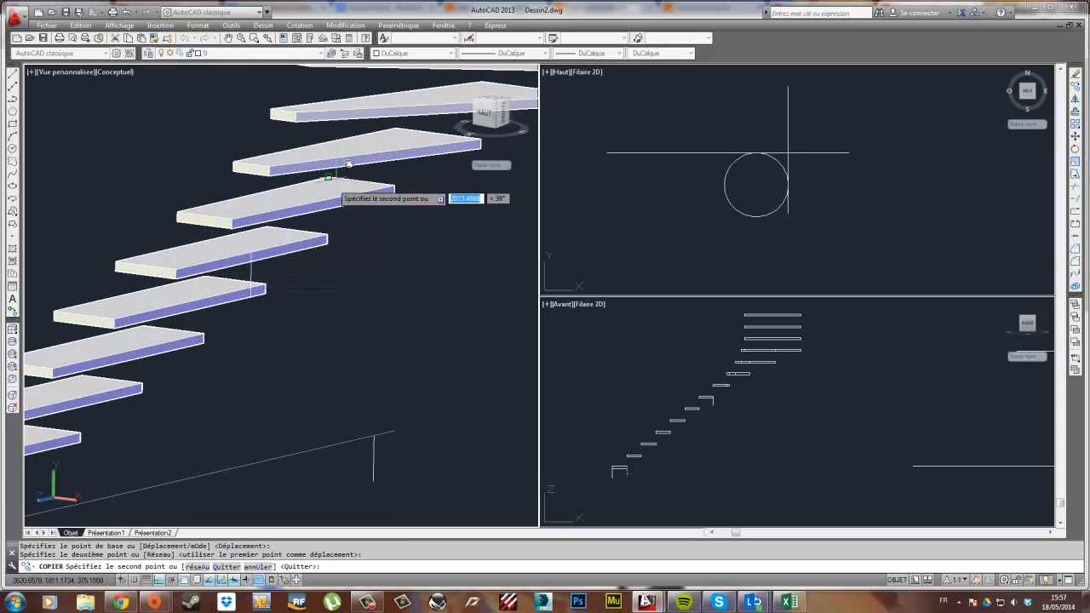
{"action": "left_click", "coordinate": [313, 203]}
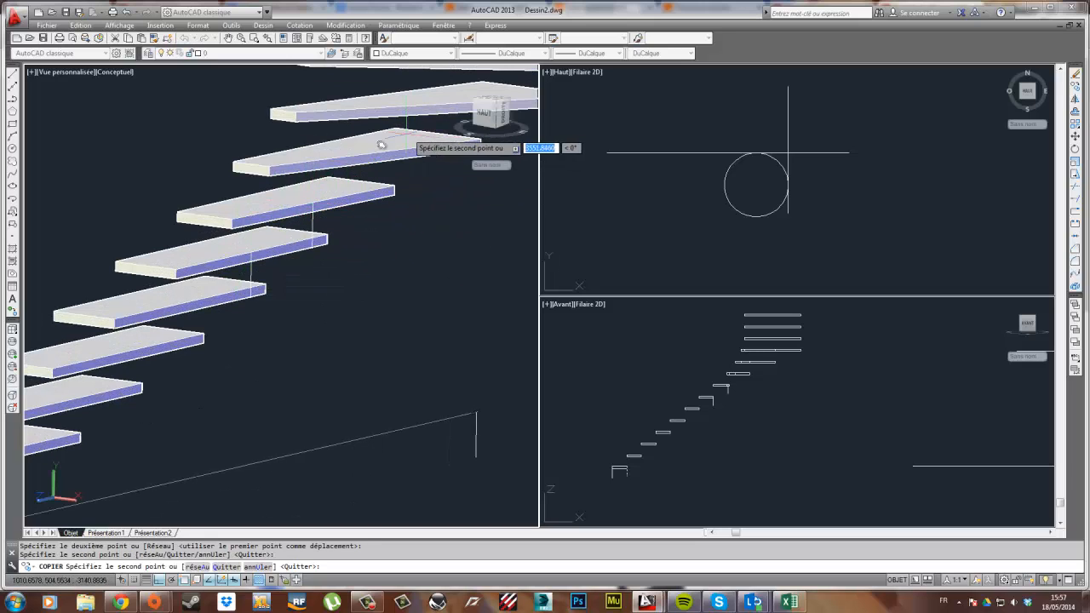
{"action": "left_click", "coordinate": [375, 155]}
- Place further copies of the 150-long line at the rear edge midpoints of the remaining winders up to the topmost tread
{"action": "middle_click_drag", "start_coordinate": [434, 134], "coordinate": [320, 202]}
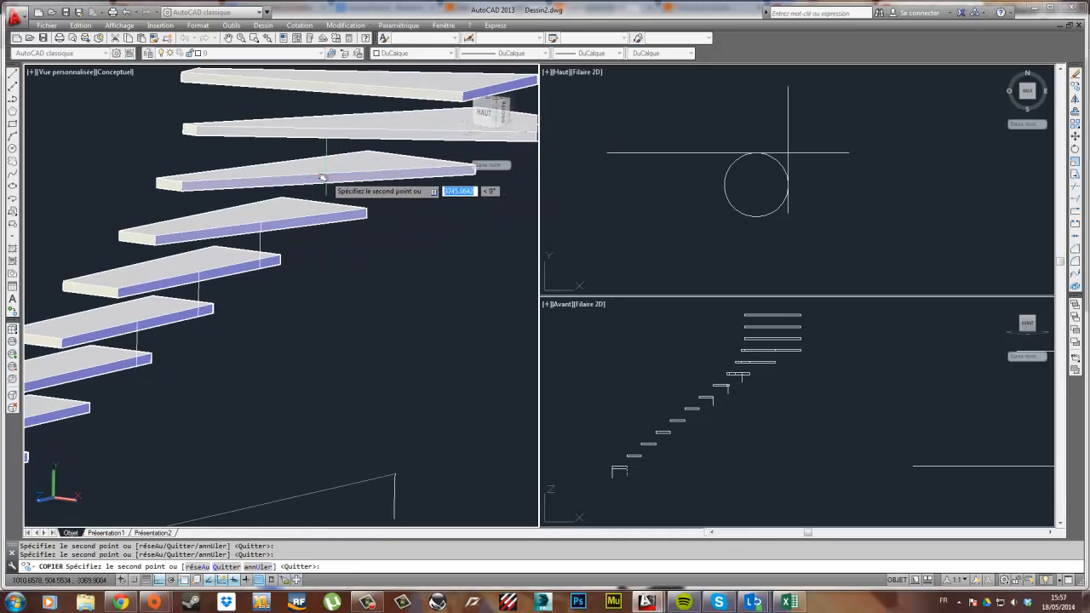
{"action": "left_click", "coordinate": [367, 128]}
{"action": "middle_click_drag", "start_coordinate": [368, 127], "coordinate": [335, 219]}
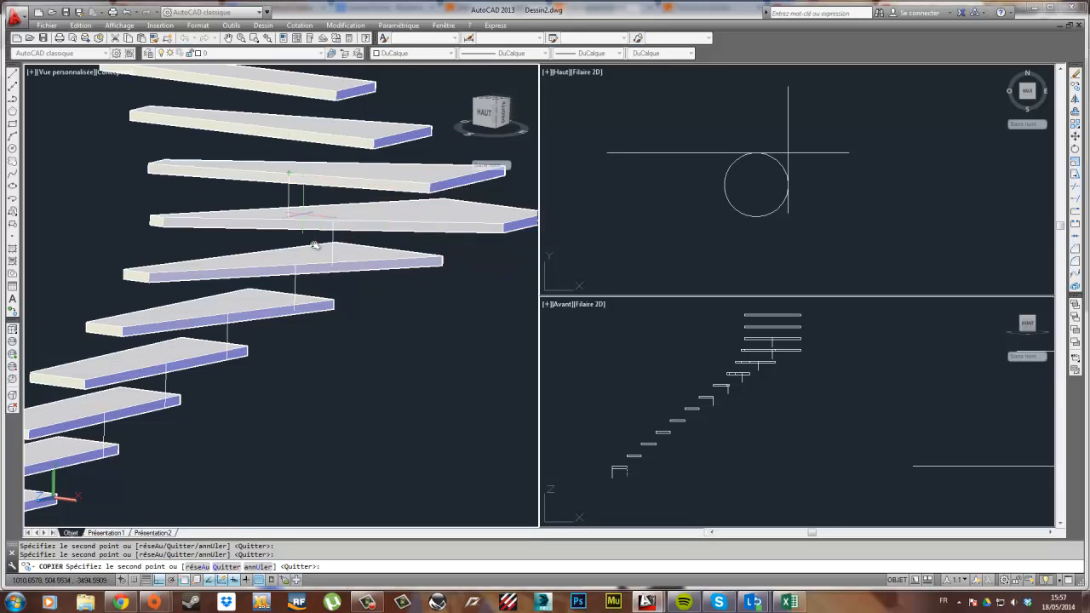
{"action": "middle_click_drag", "start_coordinate": [315, 245], "coordinate": [352, 298]}
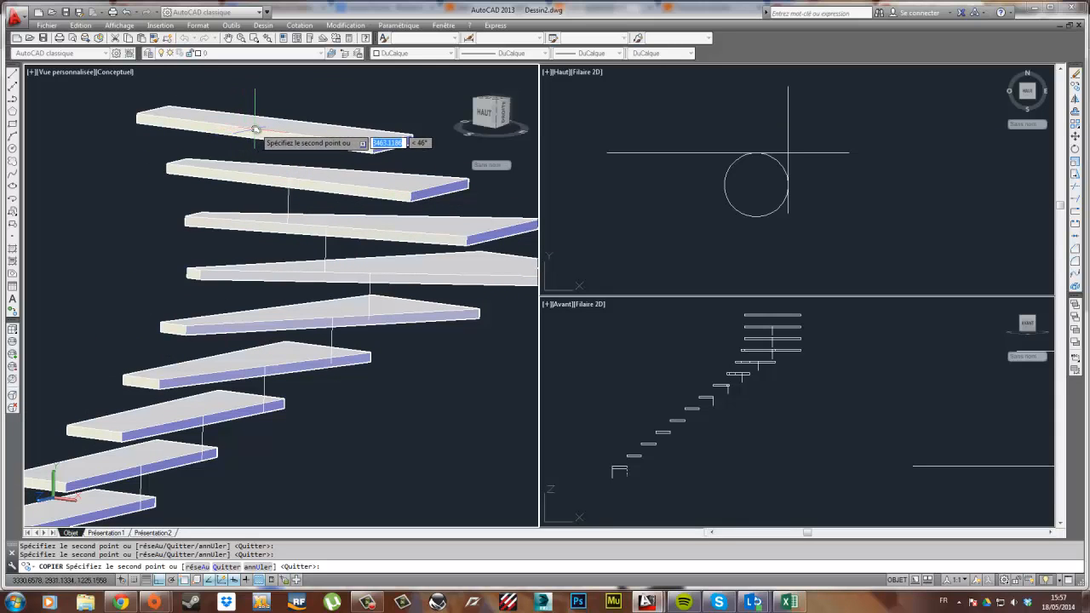
{"action": "scroll", "coordinate": [289, 221], "scroll_direction": "down", "scroll_amount": 4}
{"action": "key", "text": "Escape"}
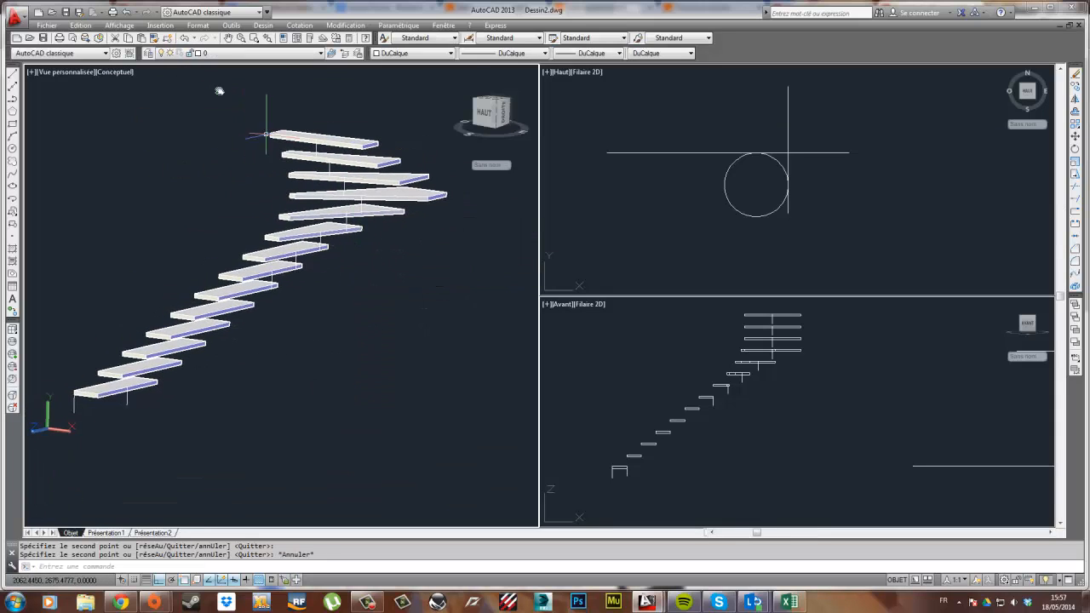
- Start a spline through the lower ends of the vertical guide lines, running from the lowest tread to the first winders
{"action": "left_click", "coordinate": [119, 25]}
{"action": "mouse_move", "coordinate": [162, 132]}
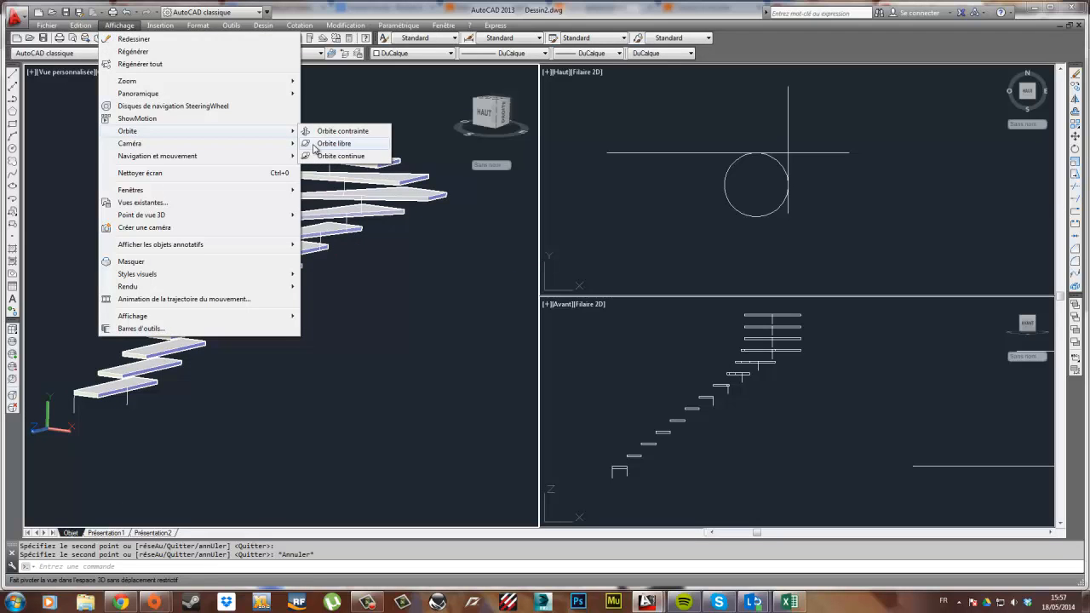
{"action": "left_click", "coordinate": [315, 146]}
{"action": "left_click_drag", "start_coordinate": [409, 251], "coordinate": [224, 289]}
{"action": "key", "text": "Escape"}
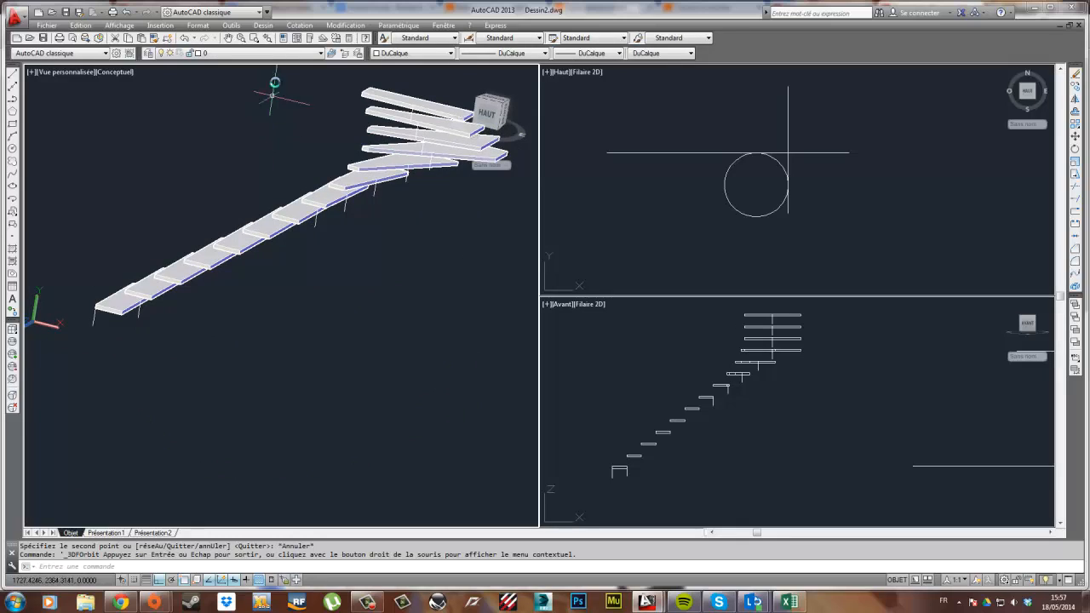
{"action": "left_click", "coordinate": [15, 178]}
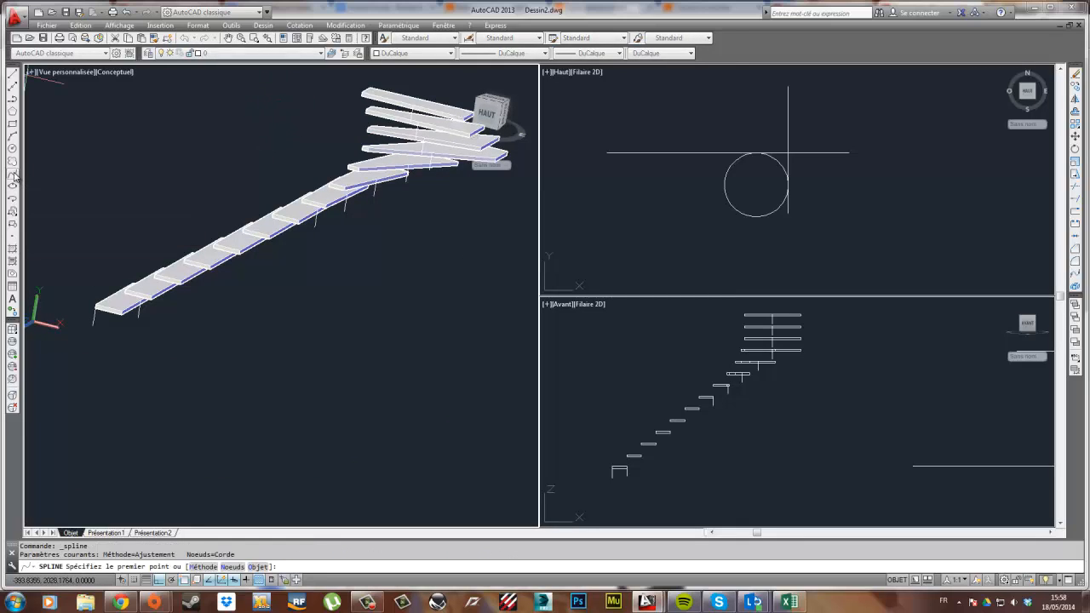
{"action": "left_click", "coordinate": [139, 320]}
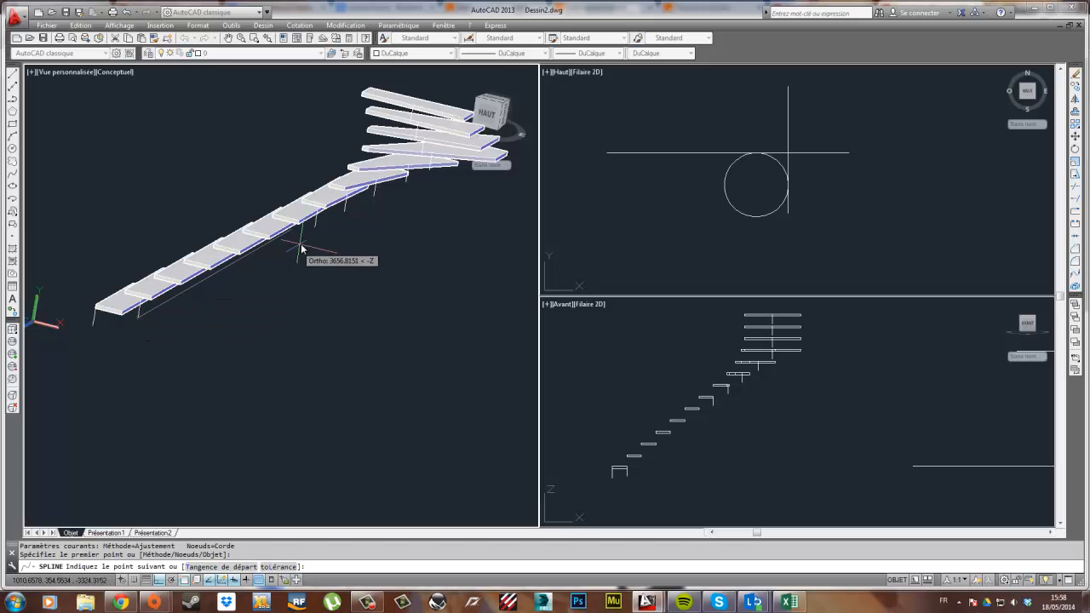
{"action": "left_click", "coordinate": [344, 216]}
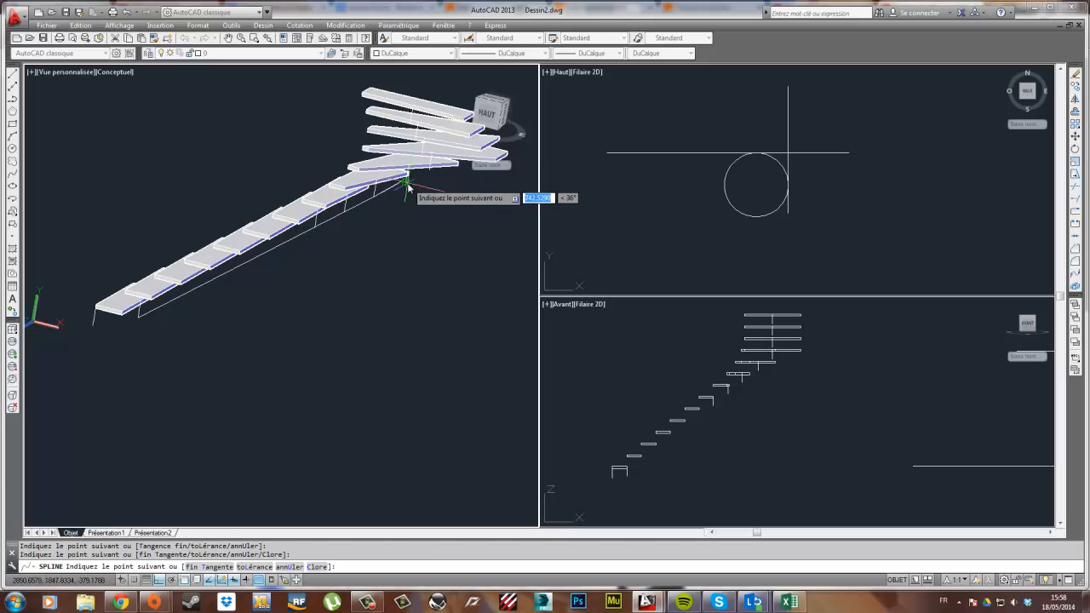
- Continue the spline through the lower ends of the remaining winders' guide lines up to the topmost tread and finish it
{"action": "scroll", "coordinate": [432, 177], "scroll_direction": "up", "scroll_amount": 4}
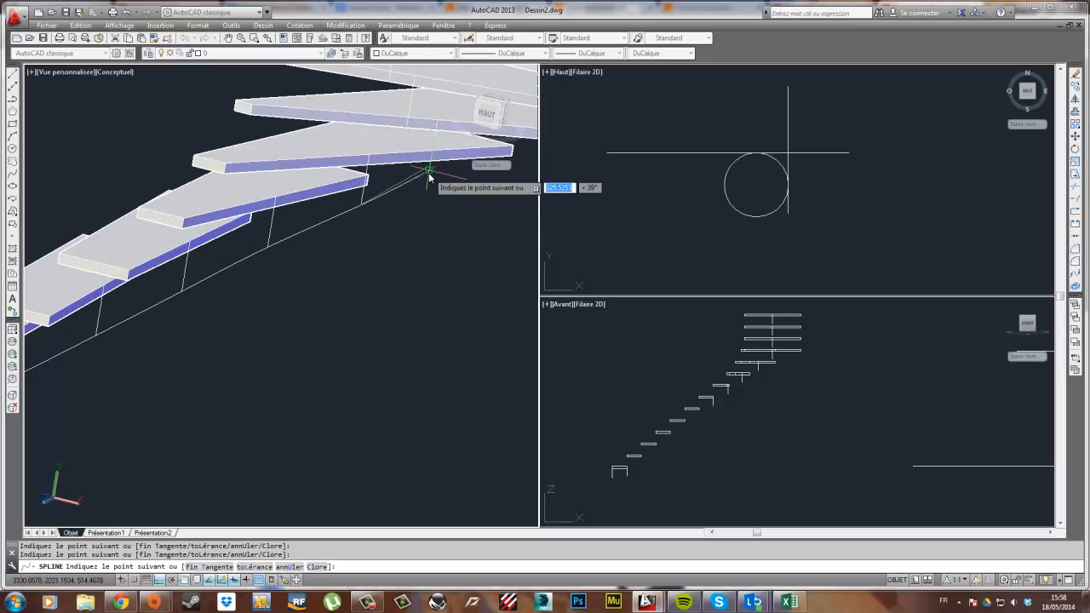
{"action": "left_click", "coordinate": [429, 176]}
{"action": "middle_click_drag", "start_coordinate": [406, 127], "coordinate": [398, 243]}
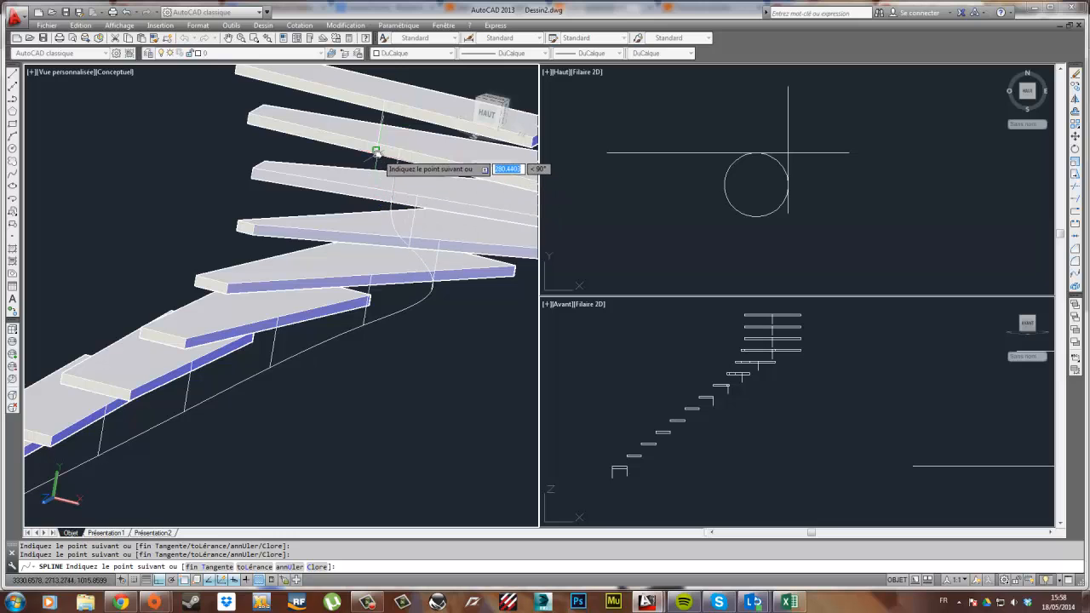
{"action": "scroll", "coordinate": [376, 149], "scroll_direction": "up", "scroll_amount": 5}
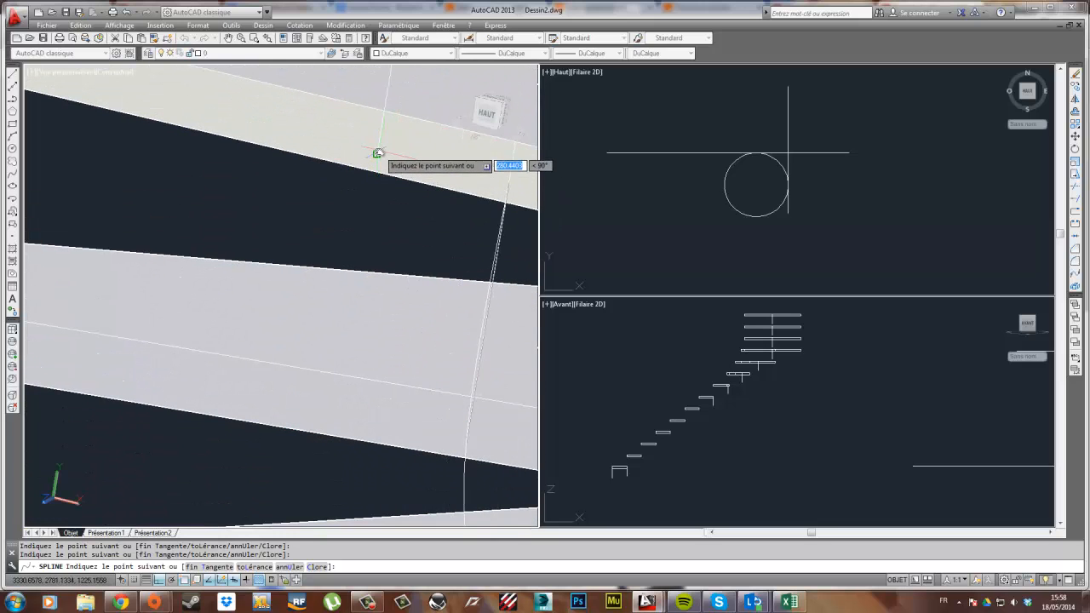
{"action": "scroll", "coordinate": [376, 153], "scroll_direction": "down", "scroll_amount": 6}
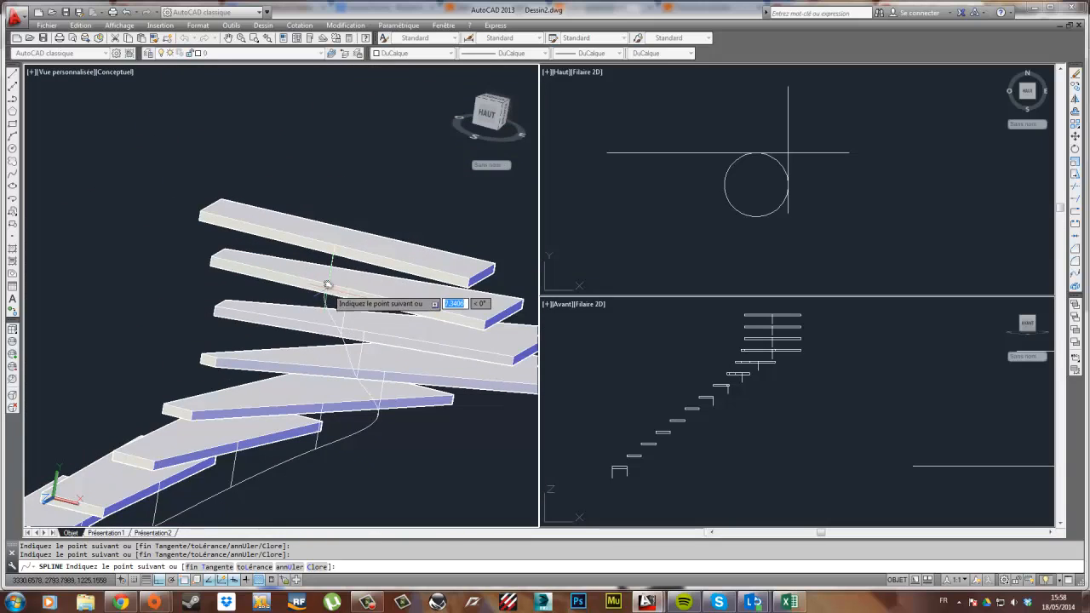
{"action": "key", "text": "Return"}
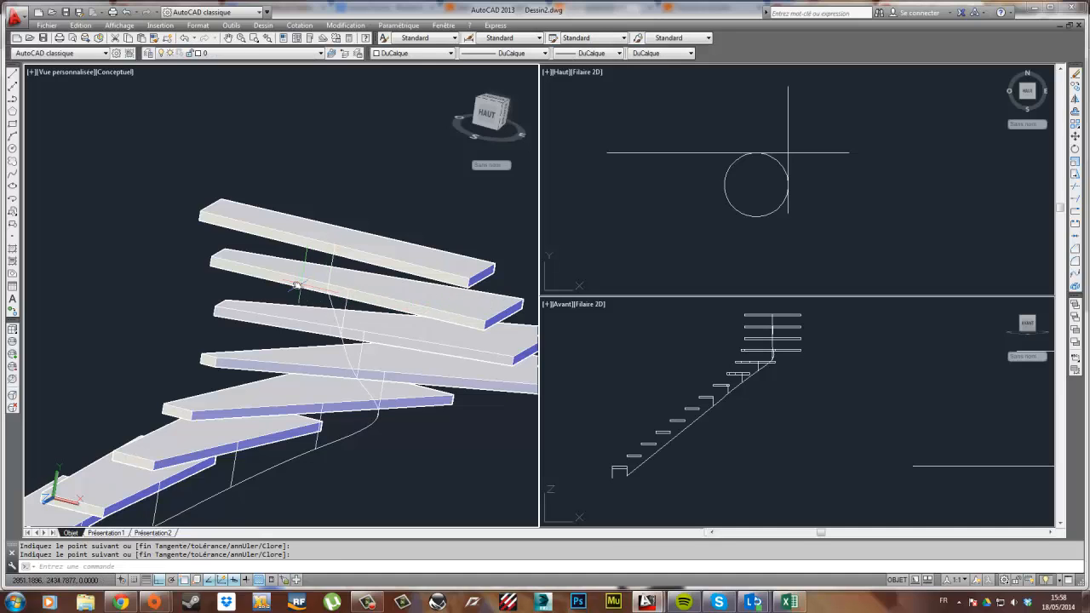
- Examine the spline beneath the treads from another angle, down to its lower end under the lowest tread
{"action": "scroll", "coordinate": [297, 286], "scroll_direction": "down", "scroll_amount": 2}
{"action": "middle_click_drag", "start_coordinate": [325, 345], "coordinate": [364, 268]}
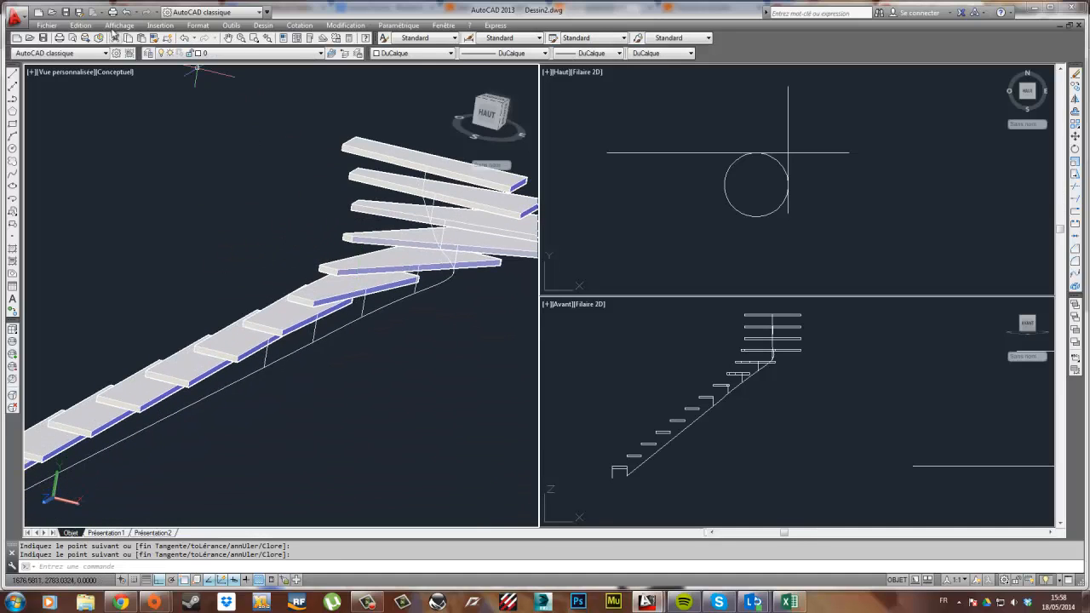
{"action": "left_click", "coordinate": [119, 25]}
{"action": "mouse_move", "coordinate": [148, 133]}
{"action": "left_click", "coordinate": [336, 142]}
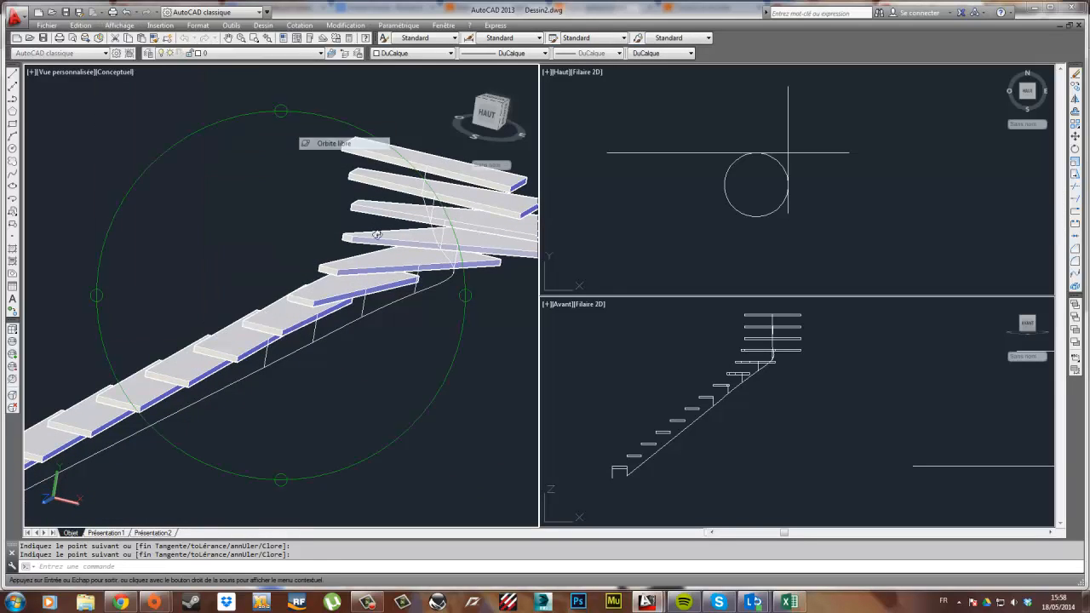
{"action": "left_click_drag", "start_coordinate": [377, 235], "coordinate": [211, 312]}
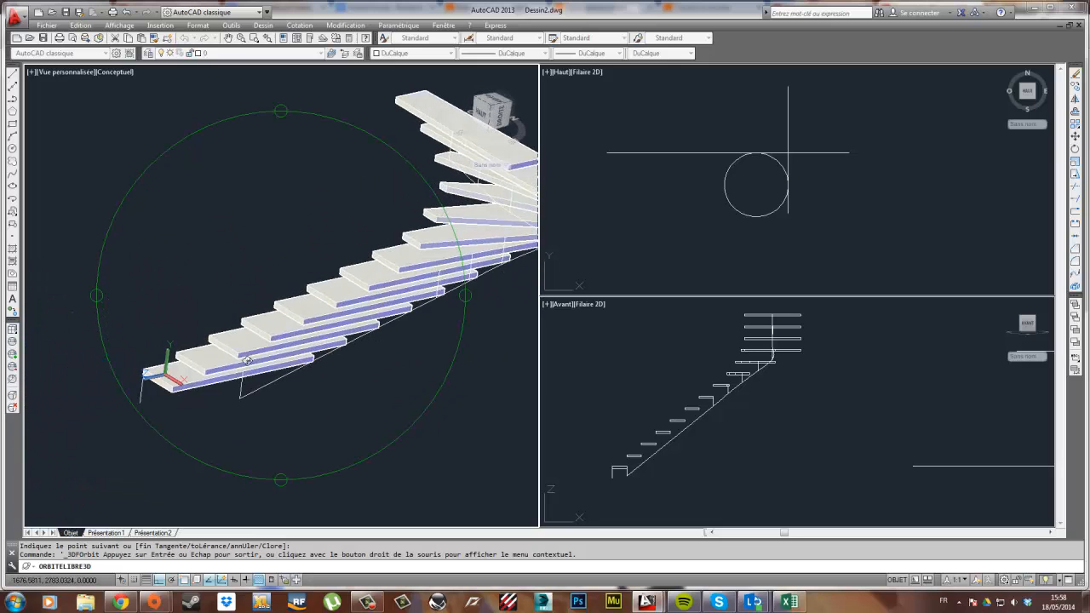
{"action": "key", "text": "Escape"}
{"action": "middle_click_drag", "start_coordinate": [244, 393], "coordinate": [301, 323]}
{"action": "scroll", "coordinate": [301, 324], "scroll_direction": "up", "scroll_amount": 4}
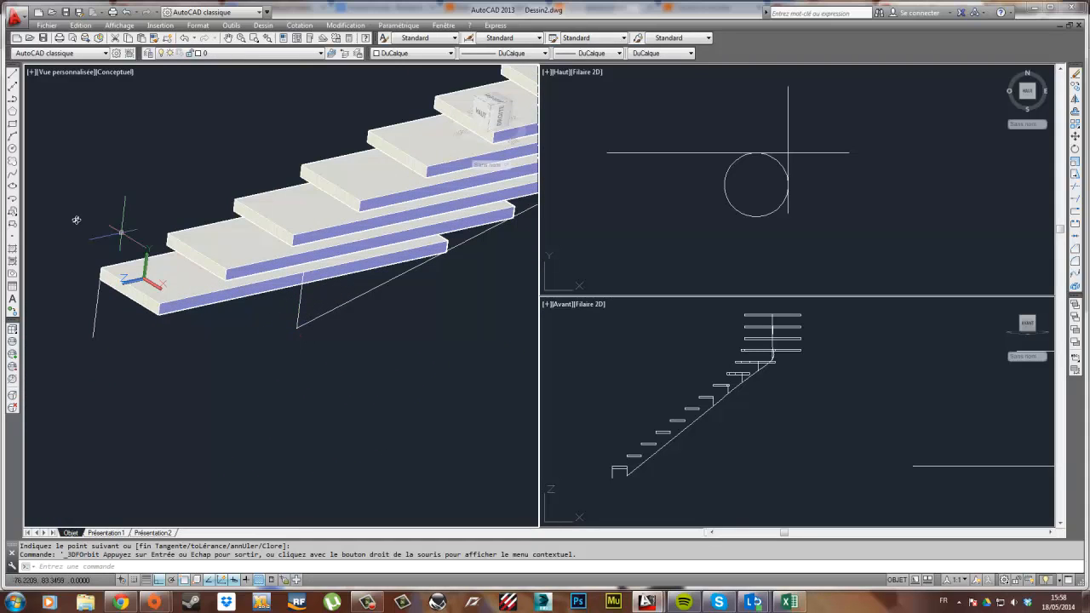
{"action": "left_click", "coordinate": [11, 149]}
{"action": "left_click", "coordinate": [298, 324]}
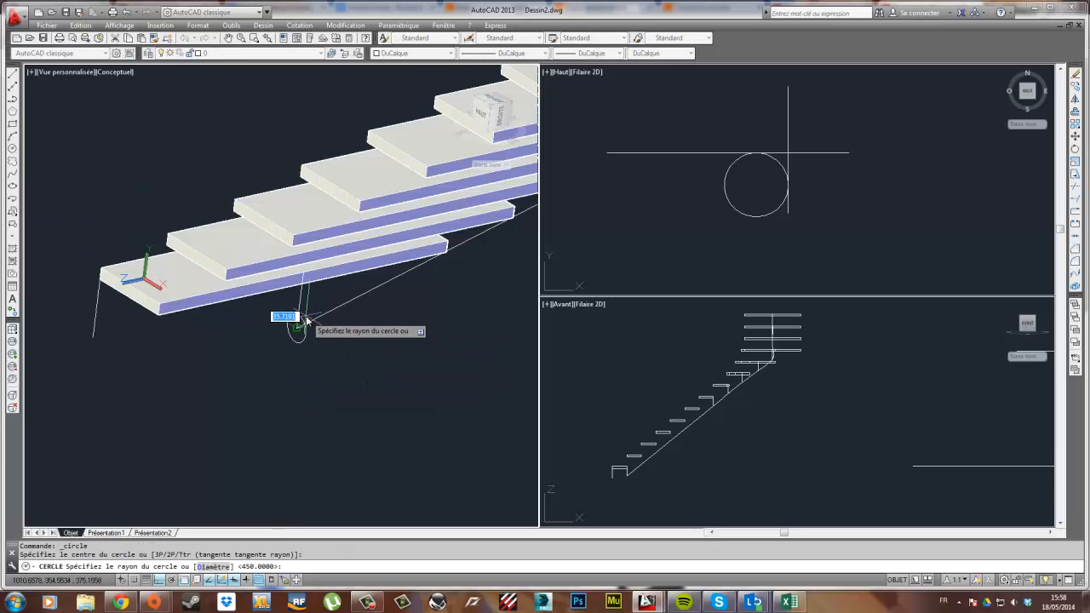
{"action": "key", "text": "Escape"}
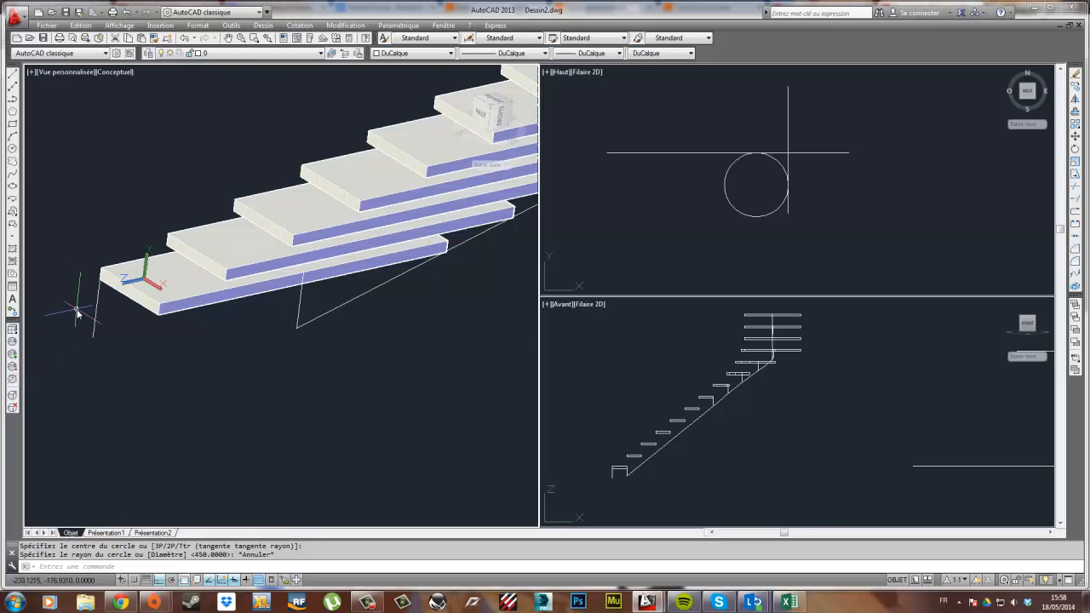
- Realign the UCS so that its Z axis points along the current X direction
{"action": "left_click", "coordinate": [122, 284]}
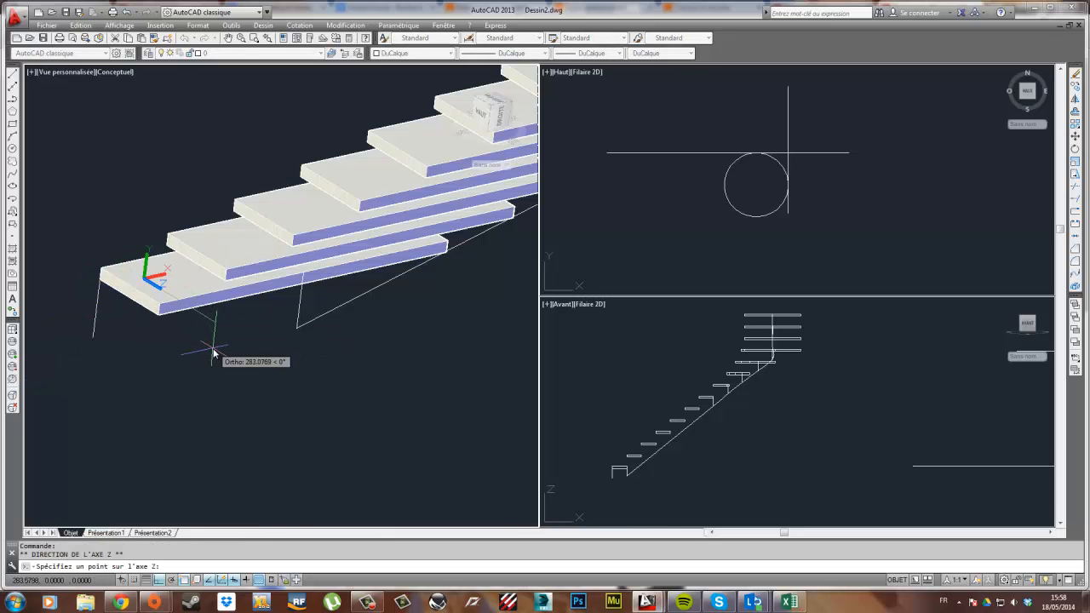
{"action": "left_click", "coordinate": [214, 351]}
{"action": "key", "text": "Escape"}
- Draw a circle of radius 60 centred on the spline's lower end
{"action": "left_click", "coordinate": [12, 151]}
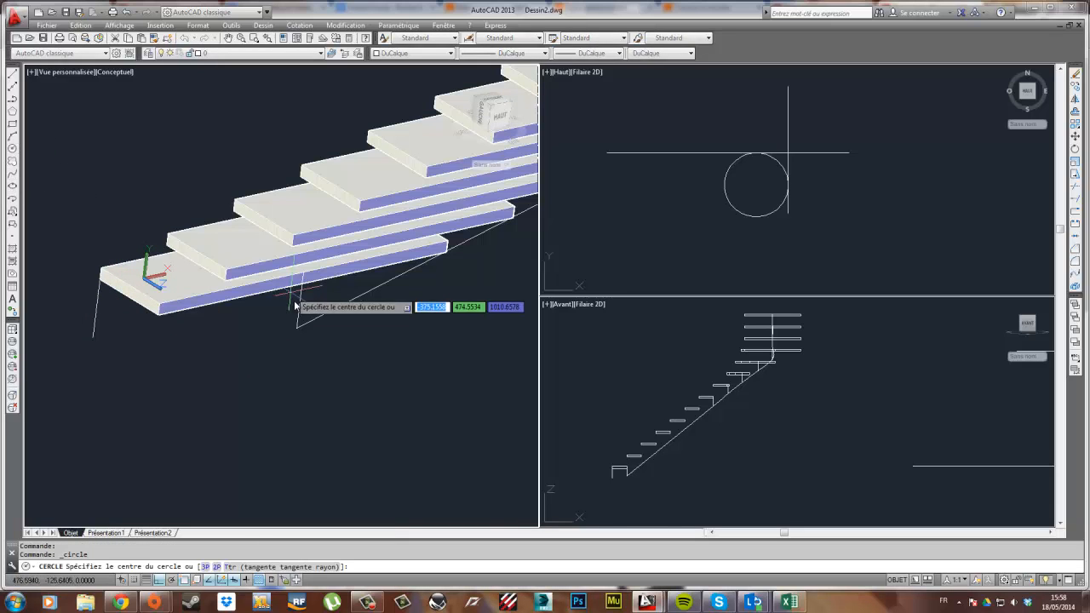
{"action": "left_click", "coordinate": [296, 328]}
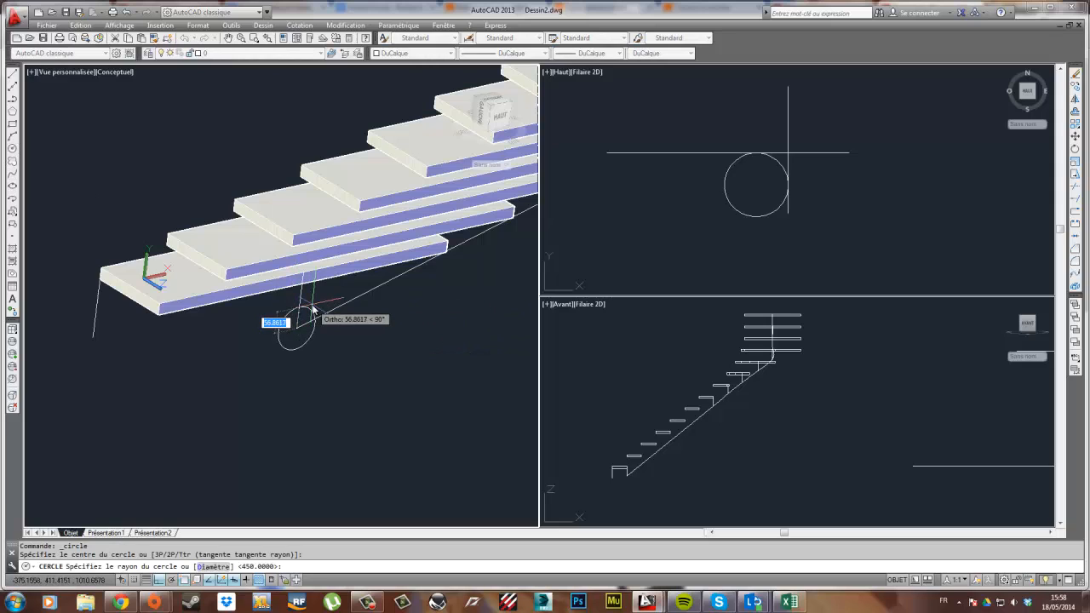
{"action": "type", "text": "60"}
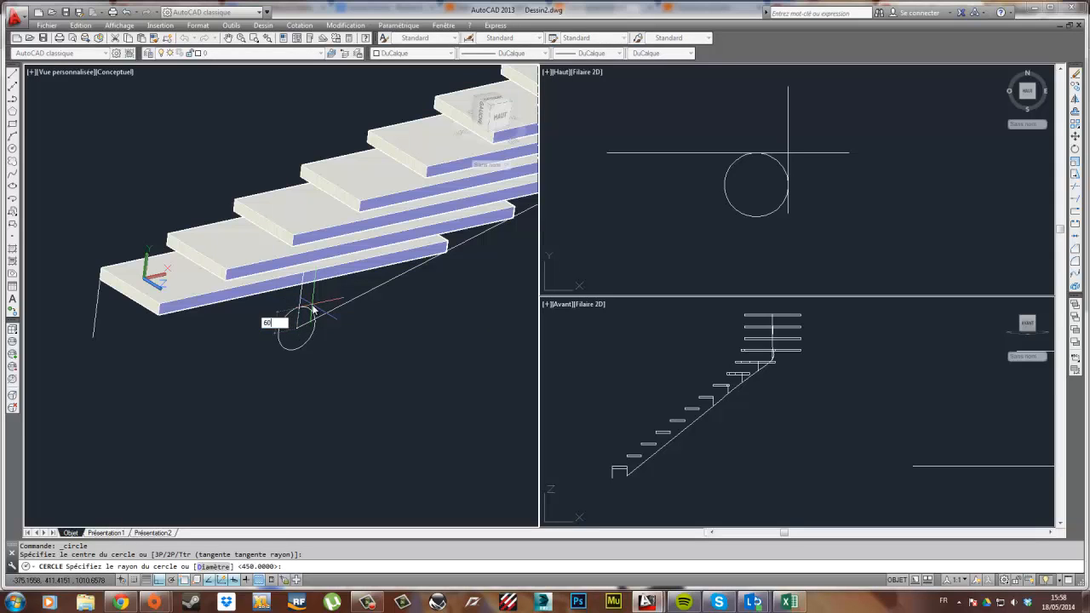
{"action": "key", "text": "Return"}
- Try to rotate the circle in 3D about its centre, around the axis parallel to the tread's rear edge, with ortho off, to follow the spline's slope
{"action": "left_click", "coordinate": [310, 309]}
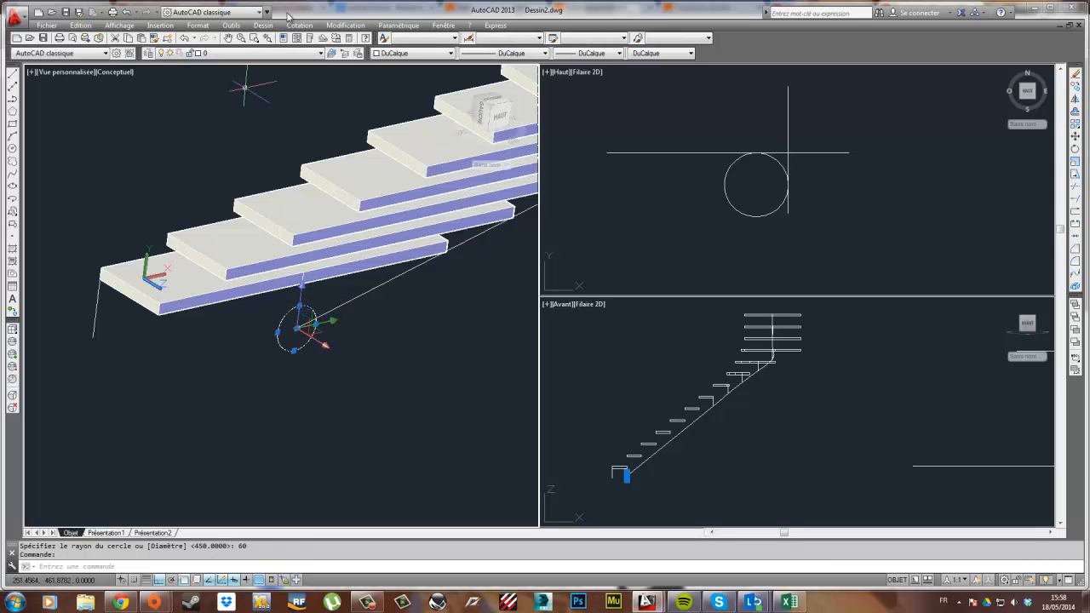
{"action": "left_click", "coordinate": [264, 25]}
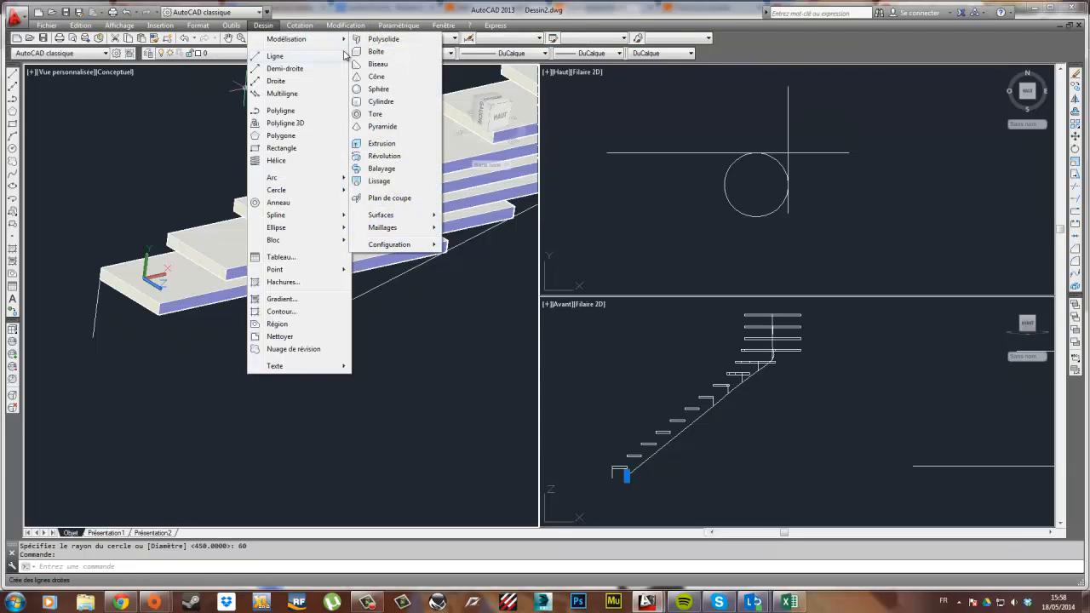
{"action": "mouse_move", "coordinate": [345, 24]}
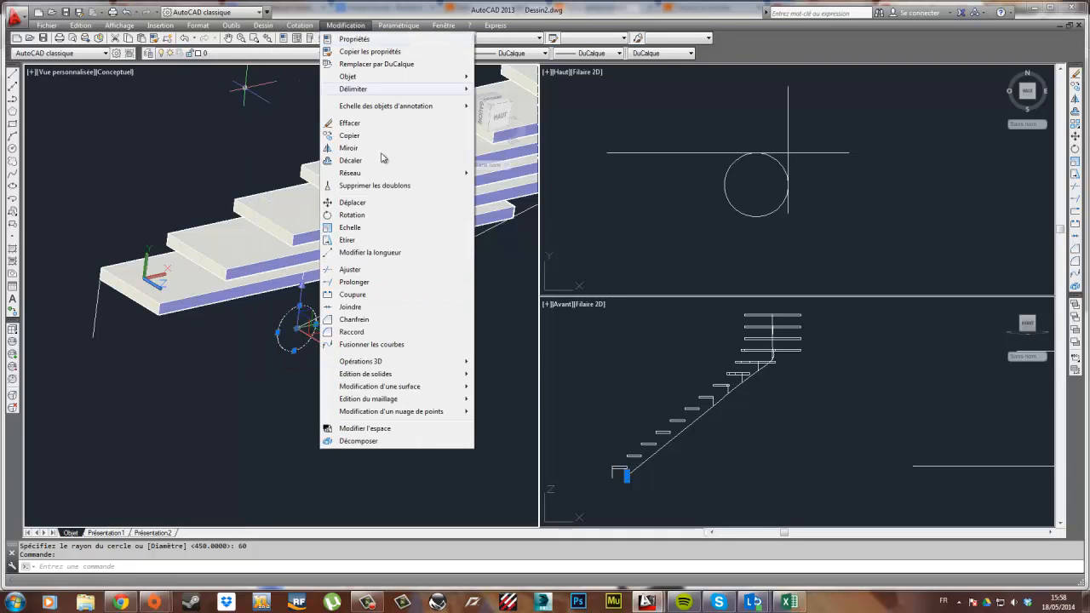
{"action": "mouse_move", "coordinate": [357, 366]}
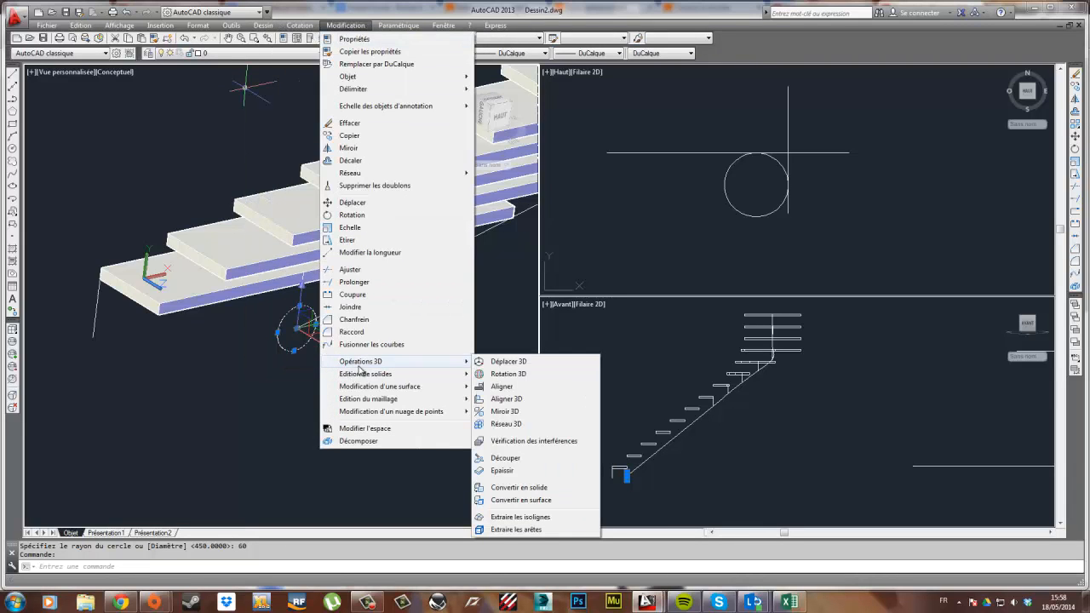
{"action": "left_click", "coordinate": [508, 374]}
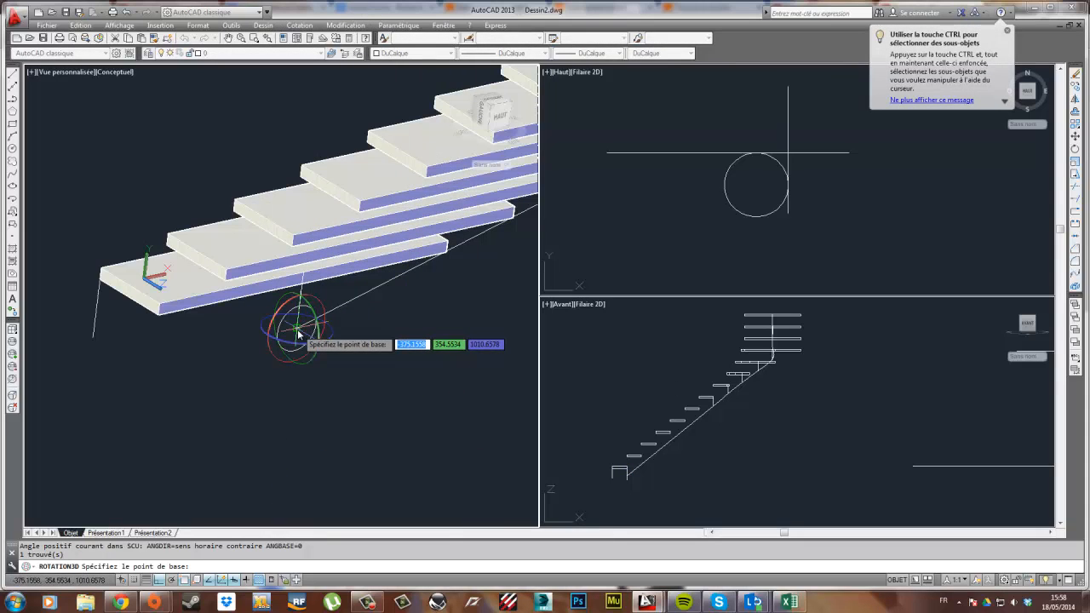
{"action": "left_click", "coordinate": [308, 330]}
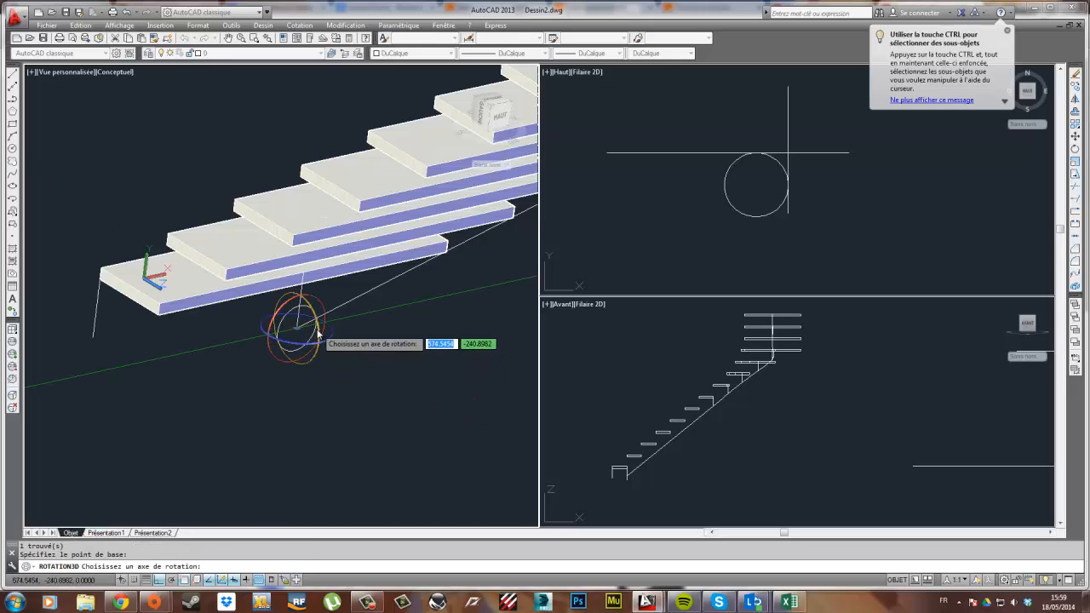
{"action": "left_click", "coordinate": [323, 337]}
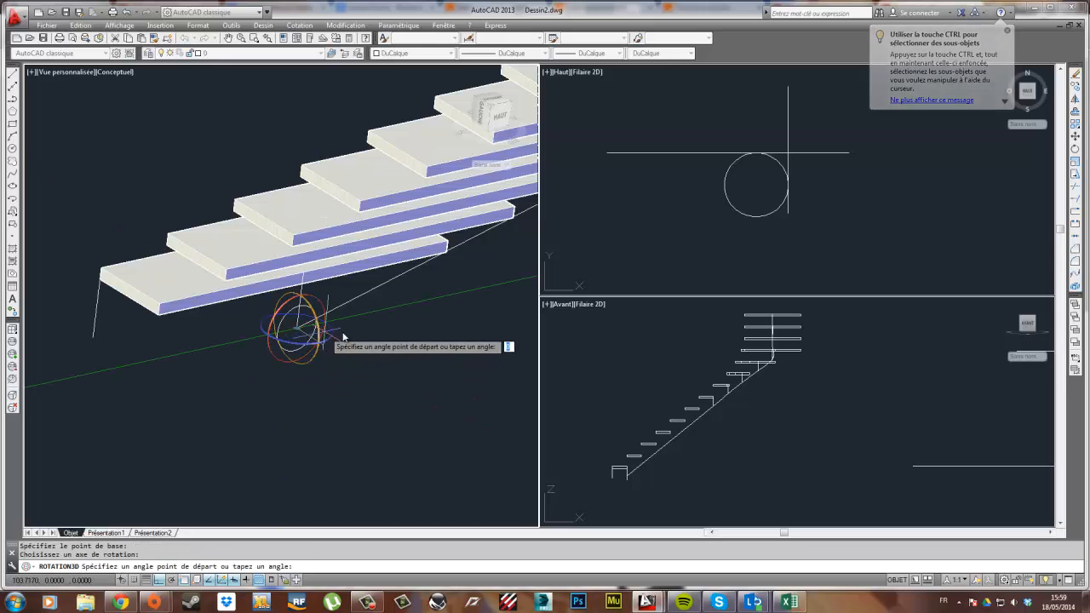
{"action": "left_click", "coordinate": [160, 579]}
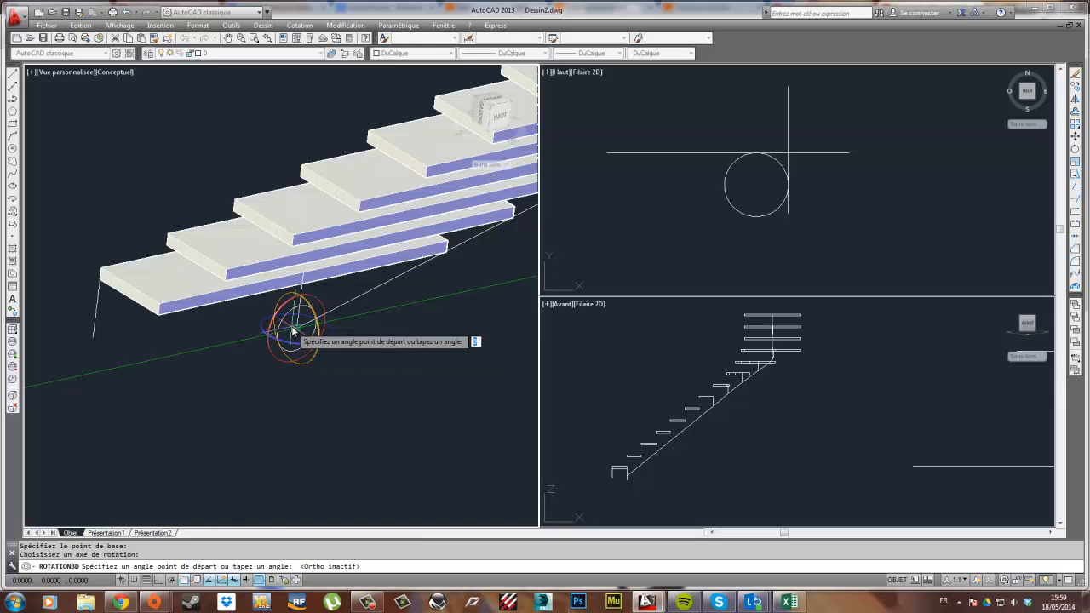
{"action": "left_click", "coordinate": [300, 330]}
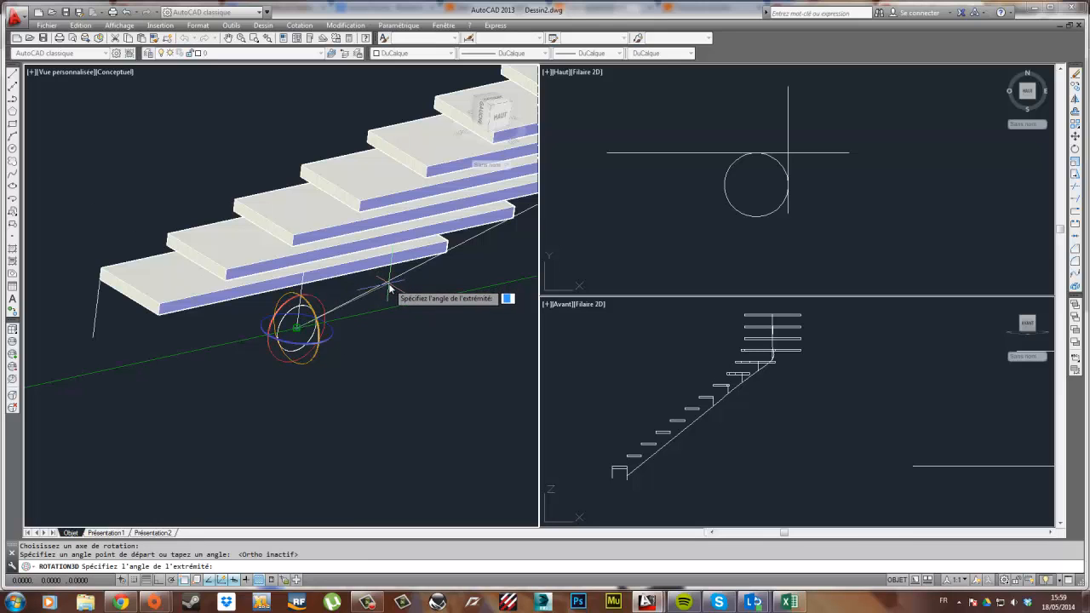
{"action": "scroll", "coordinate": [394, 282], "scroll_direction": "down", "scroll_amount": 4}
{"action": "scroll", "coordinate": [503, 259], "scroll_direction": "down", "scroll_amount": 2}
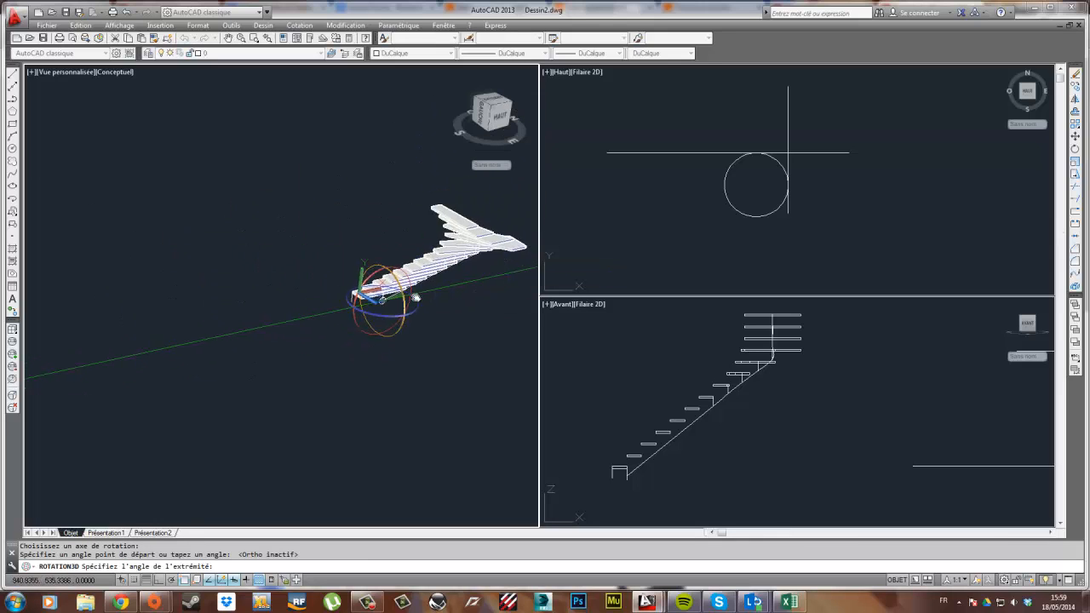
{"action": "scroll", "coordinate": [438, 304], "scroll_direction": "up", "scroll_amount": 5}
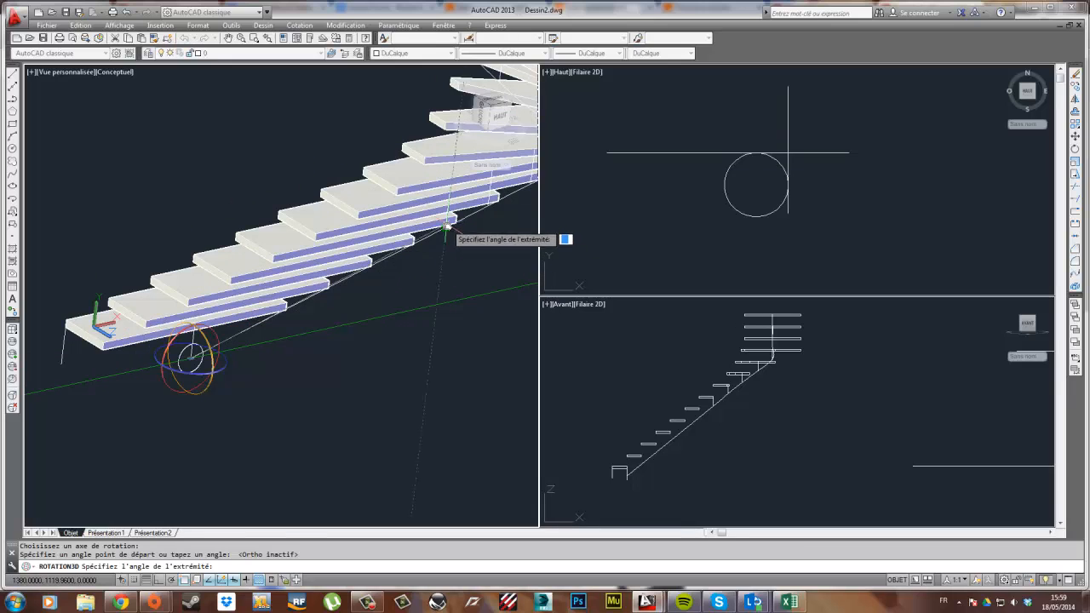
{"action": "left_click", "coordinate": [446, 229]}
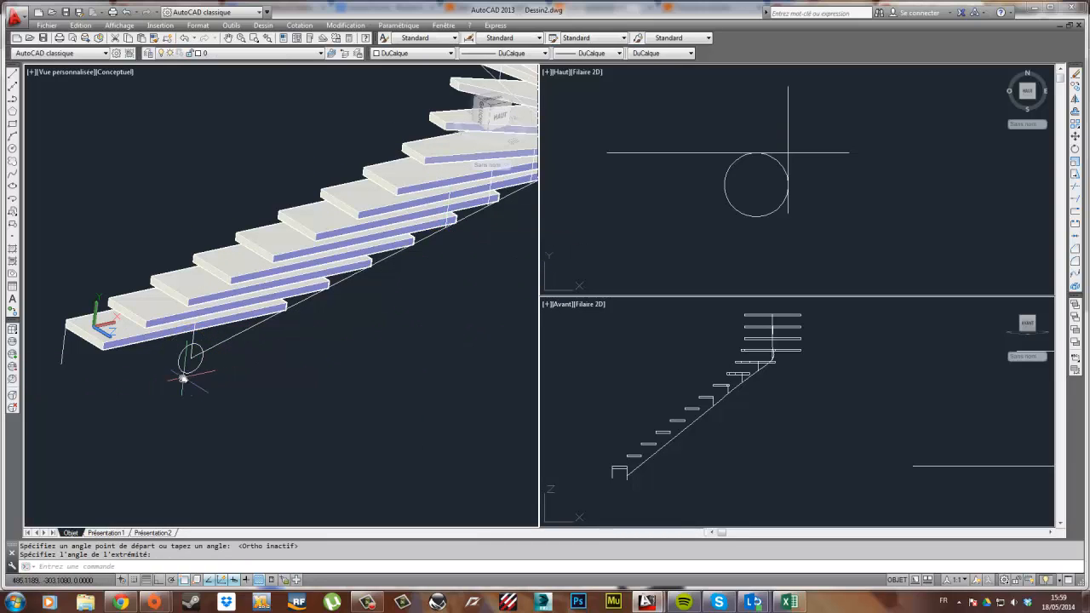
- Rotate the circle in 3D about its centre around the gizmo's green axis so that it stands perpendicular to the spline's slope
{"action": "scroll", "coordinate": [191, 362], "scroll_direction": "up", "scroll_amount": 4}
{"action": "left_click", "coordinate": [198, 351]}
{"action": "left_click", "coordinate": [119, 25]}
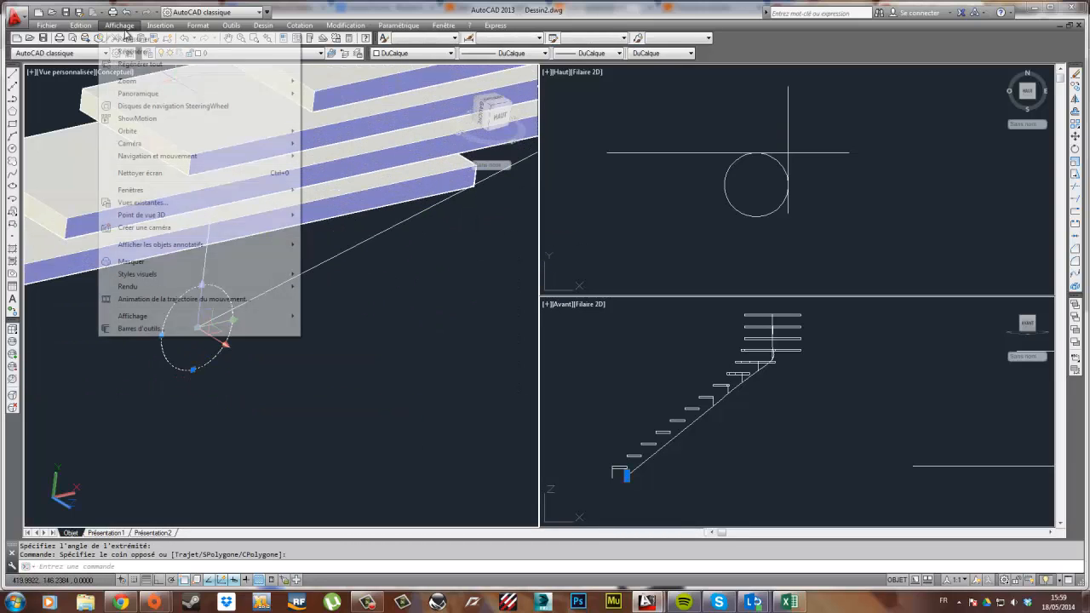
{"action": "mouse_move", "coordinate": [138, 139]}
{"action": "left_click", "coordinate": [316, 144]}
{"action": "left_click_drag", "start_coordinate": [352, 342], "coordinate": [360, 307]}
{"action": "key", "text": "Escape"}
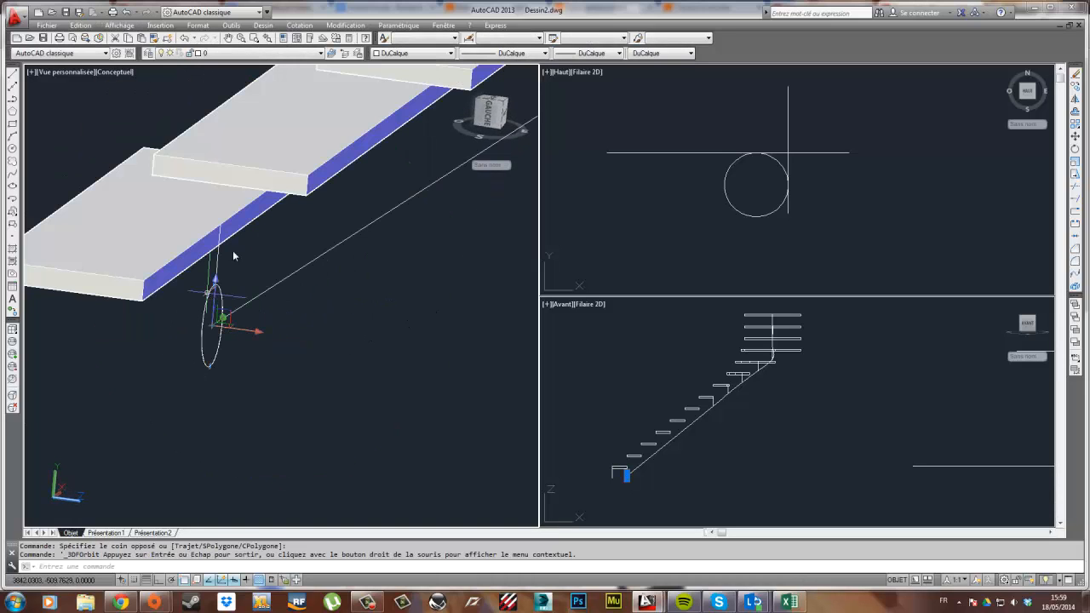
{"action": "left_click", "coordinate": [263, 25]}
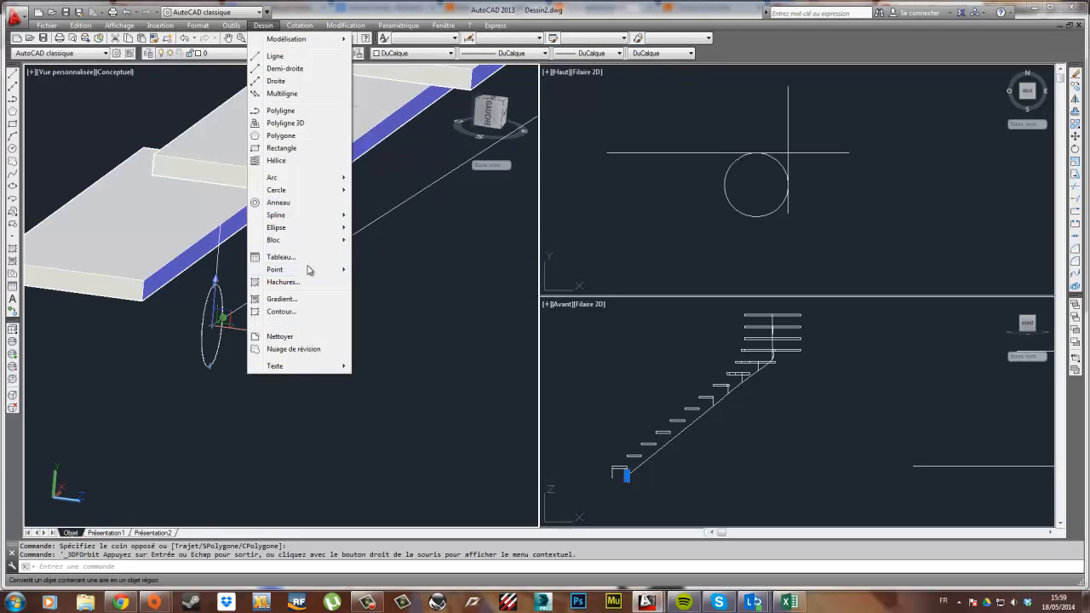
{"action": "mouse_move", "coordinate": [345, 25]}
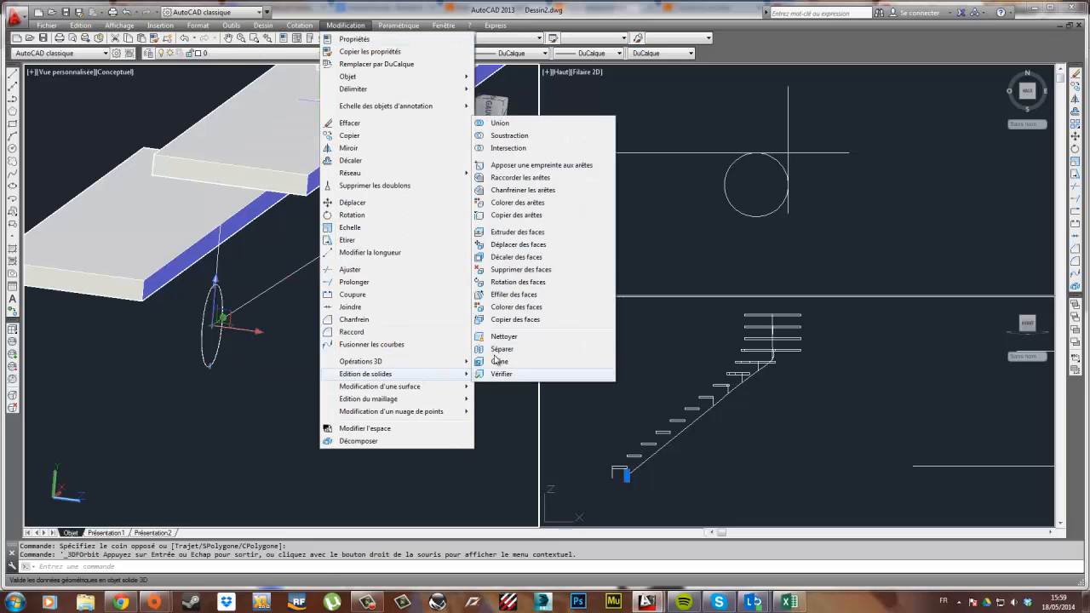
{"action": "mouse_move", "coordinate": [451, 361]}
{"action": "left_click", "coordinate": [498, 374]}
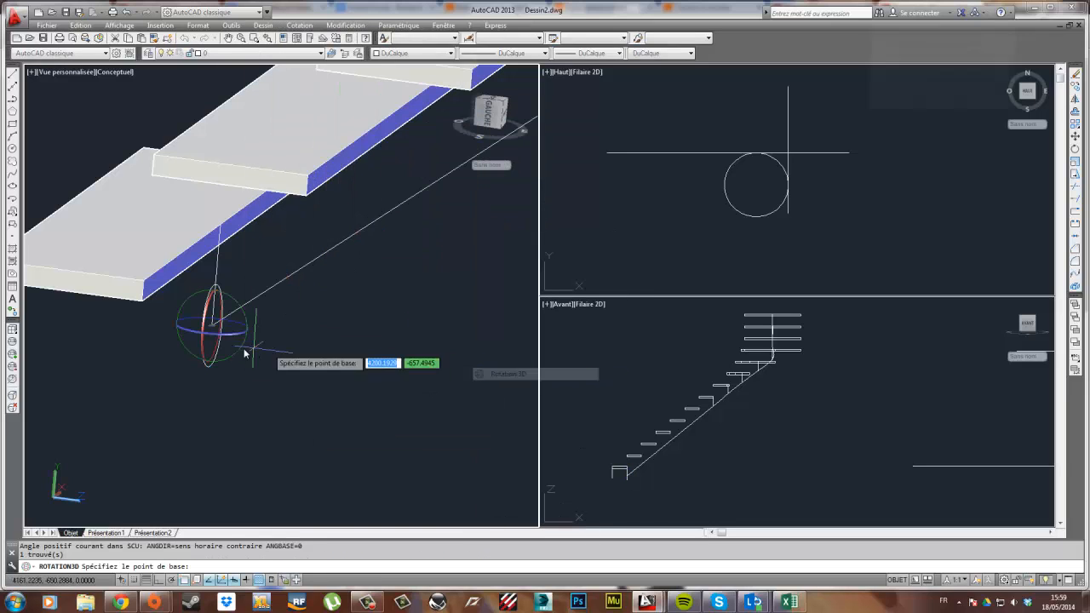
{"action": "left_click", "coordinate": [232, 298]}
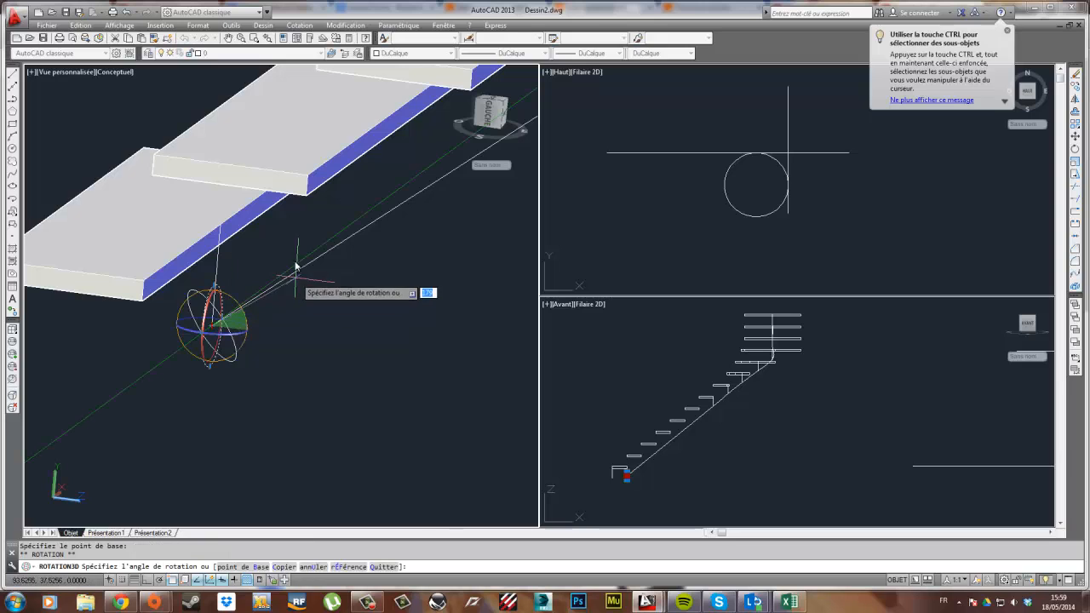
{"action": "scroll", "coordinate": [331, 252], "scroll_direction": "down", "scroll_amount": 5}
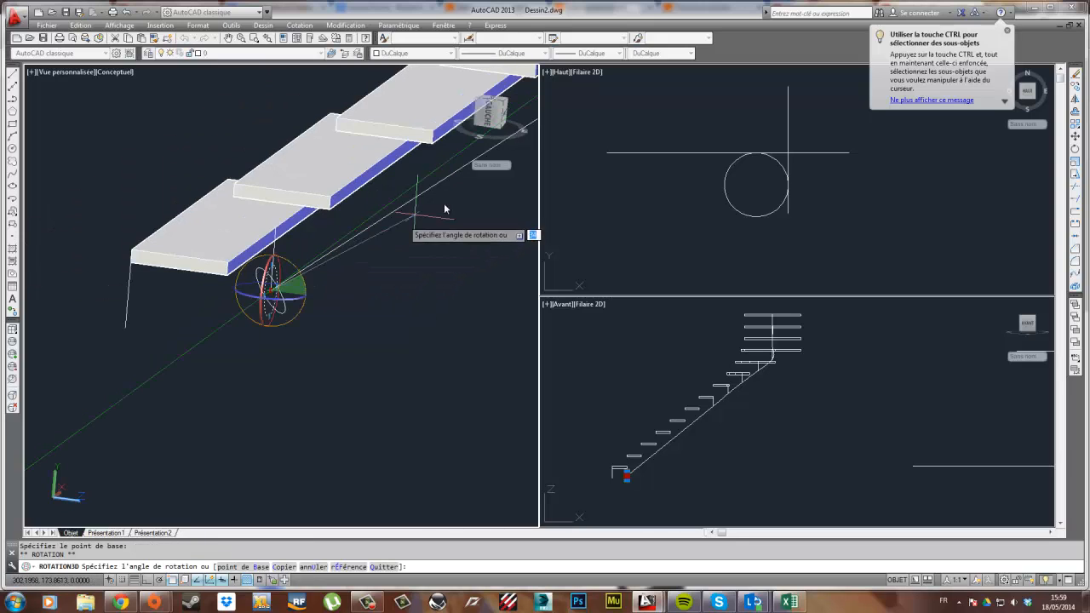
{"action": "middle_click_drag", "start_coordinate": [363, 260], "coordinate": [240, 341]}
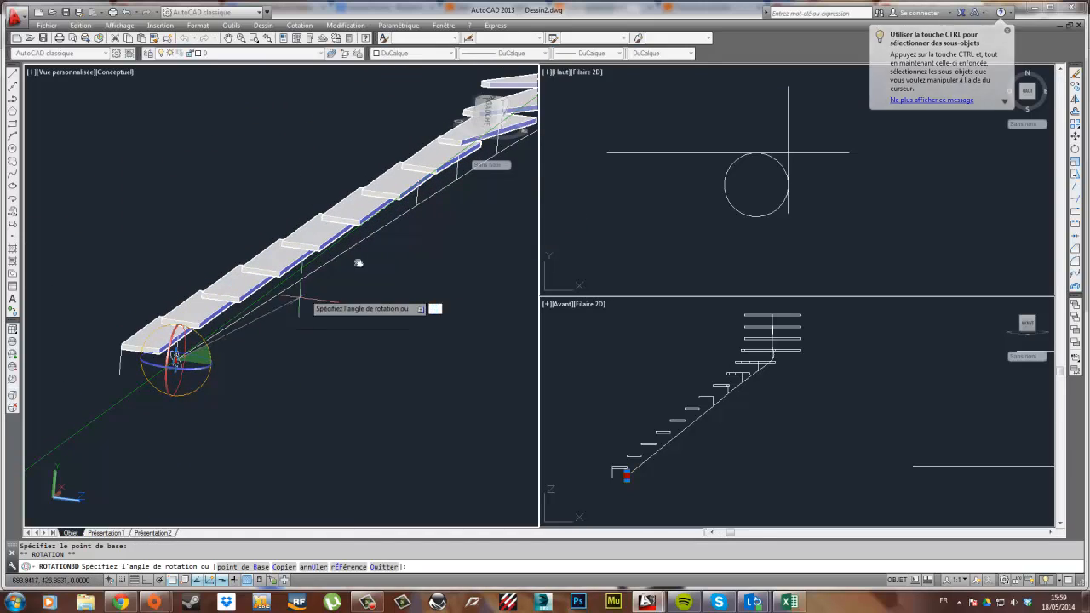
{"action": "left_click", "coordinate": [418, 206]}
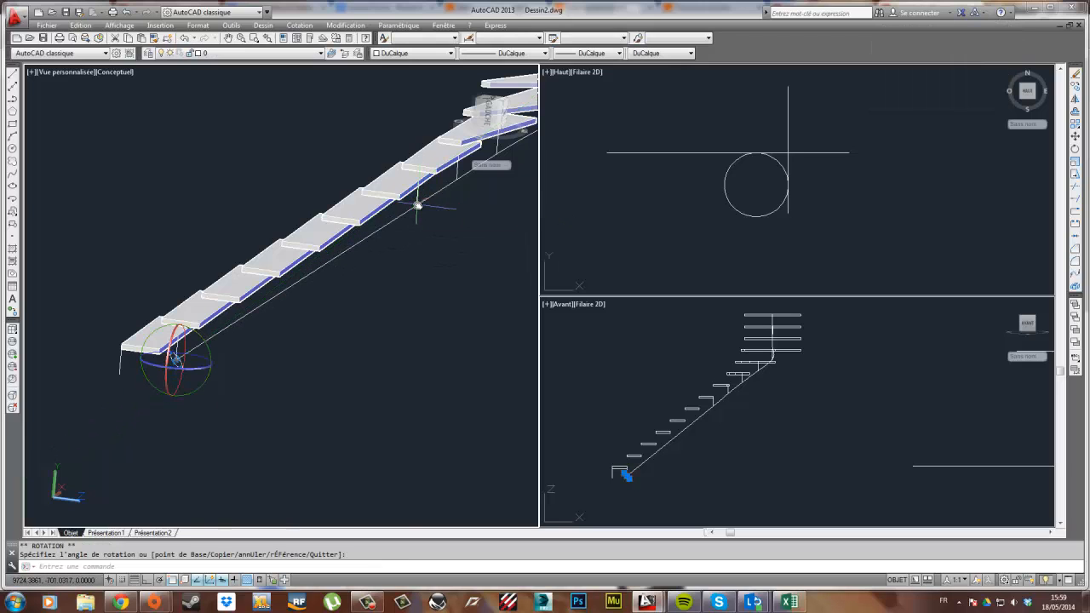
{"action": "key", "text": "Escape"}
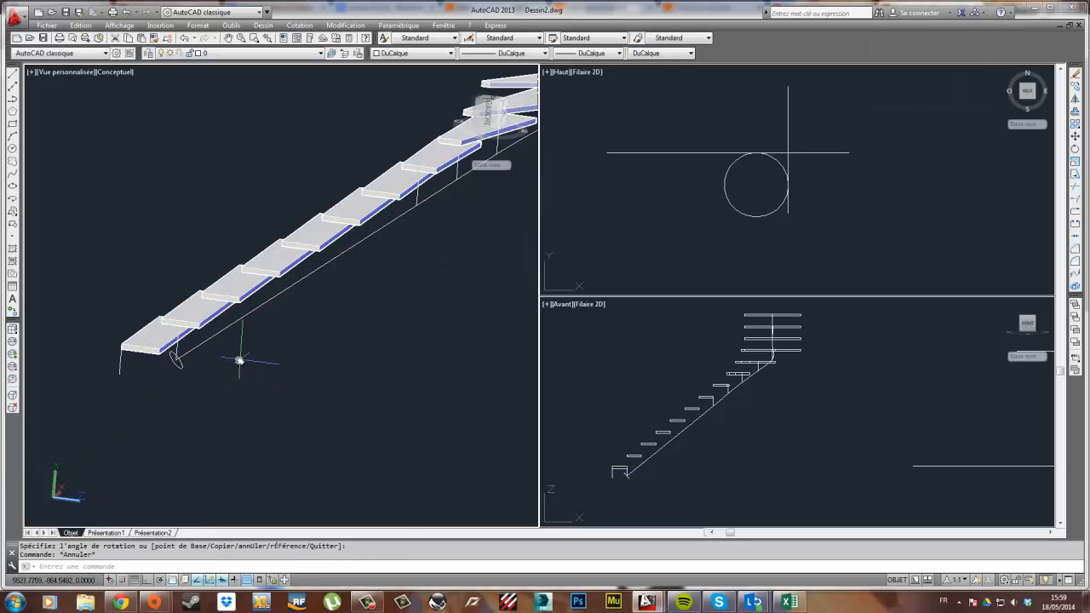
- Try to extrude the circle at the spline's lower end as a solid, using the Chemin option with the spline as path
{"action": "scroll", "coordinate": [240, 361], "scroll_direction": "down", "scroll_amount": 3}
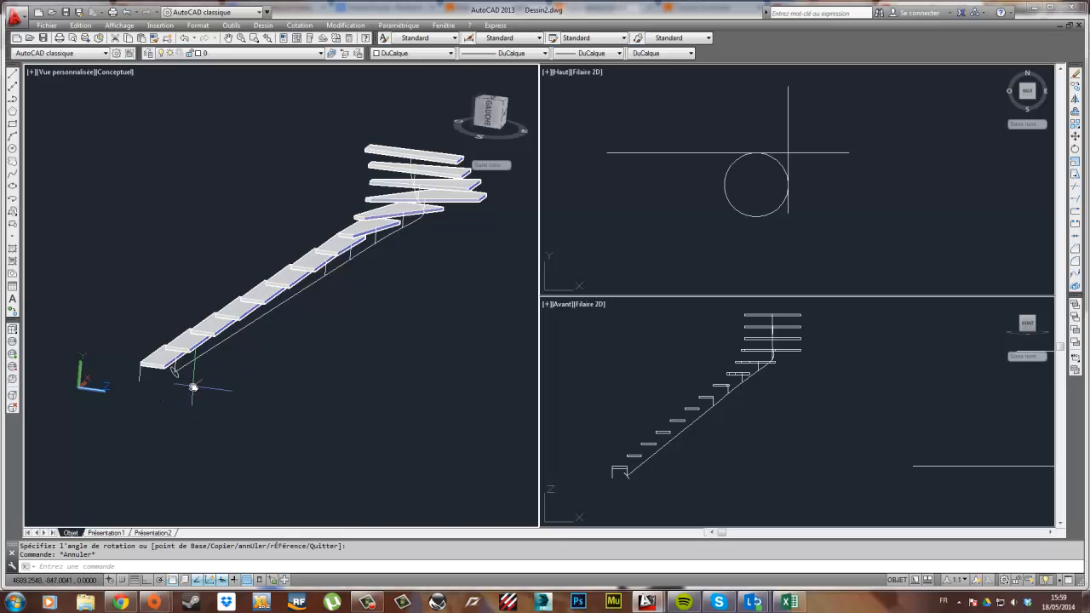
{"action": "left_click", "coordinate": [267, 26]}
{"action": "mouse_move", "coordinate": [285, 37]}
{"action": "left_click", "coordinate": [383, 143]}
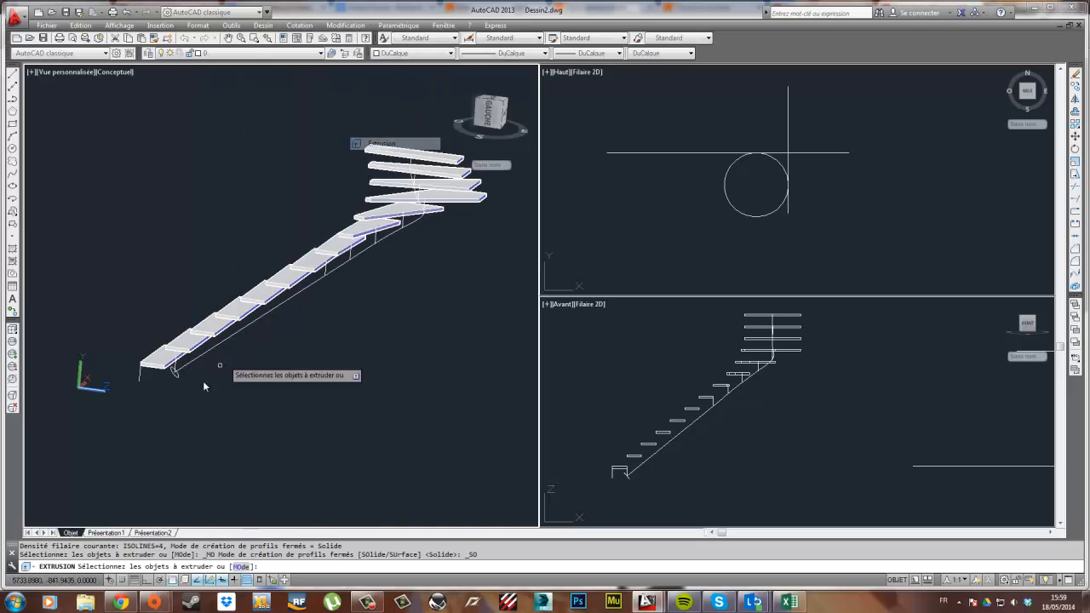
{"action": "left_click", "coordinate": [177, 380]}
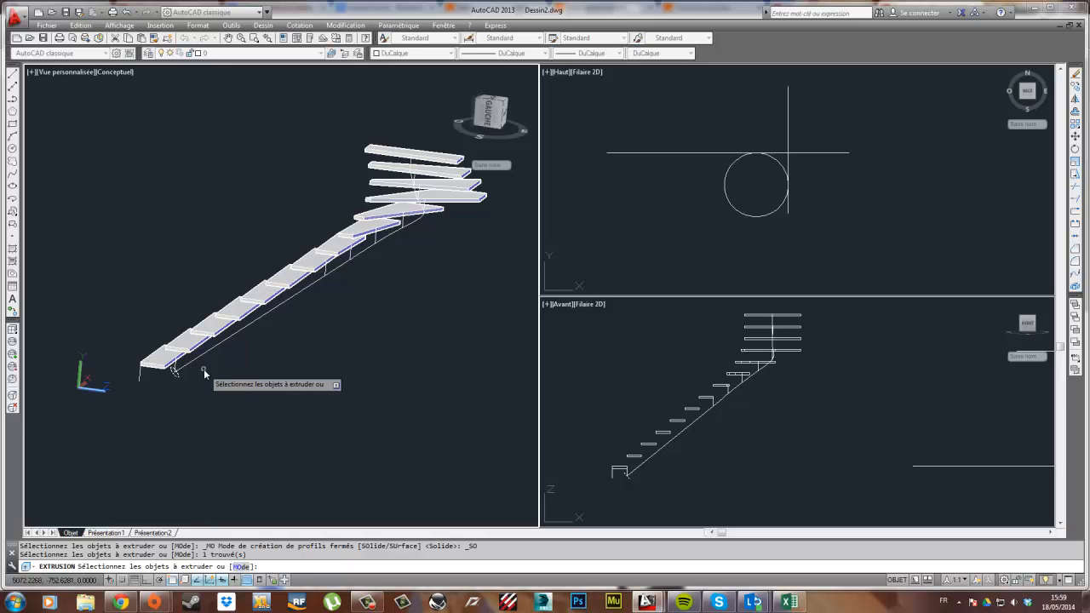
{"action": "key", "text": "Return"}
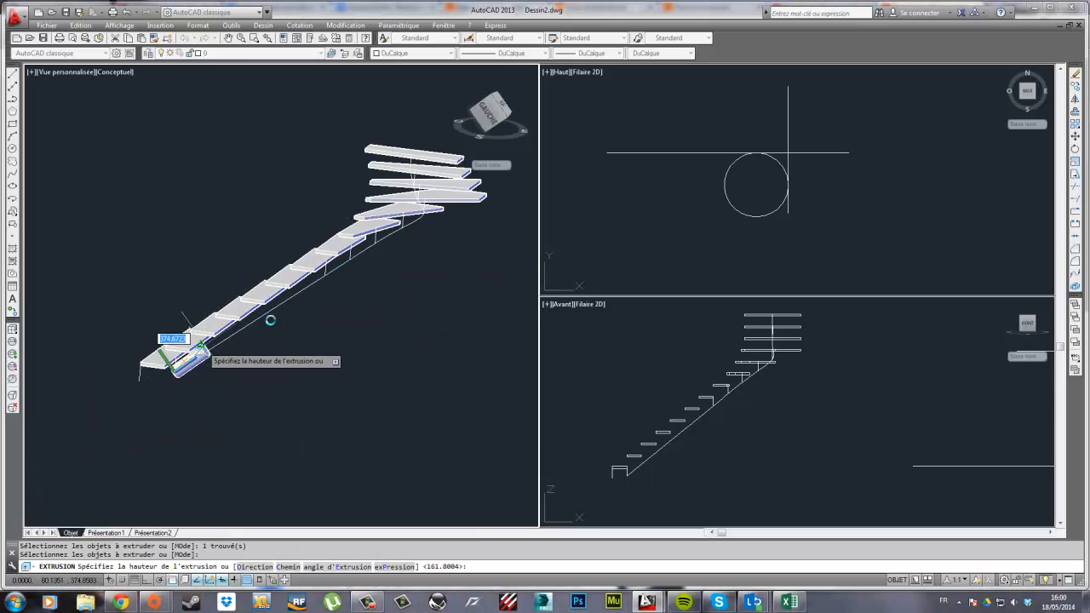
{"action": "type", "text": "d"}
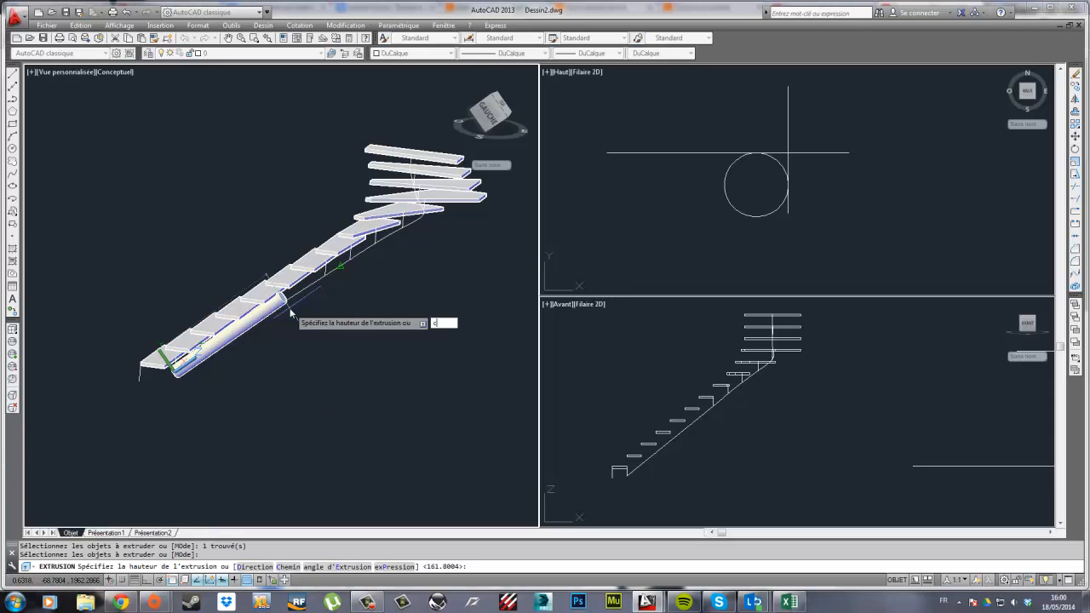
{"action": "key", "text": "Return"}
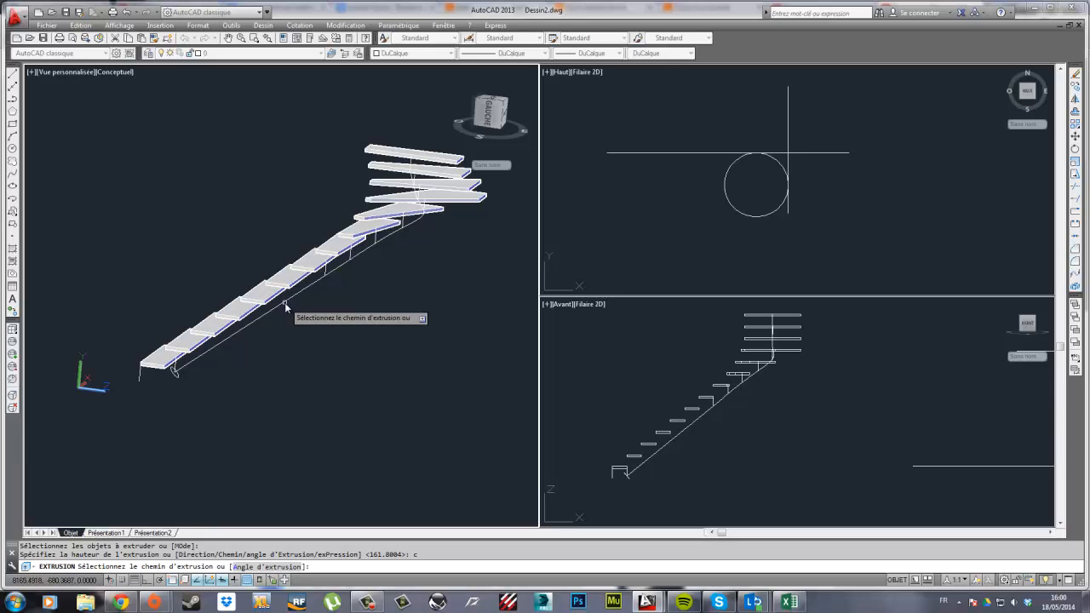
{"action": "left_click", "coordinate": [285, 306]}
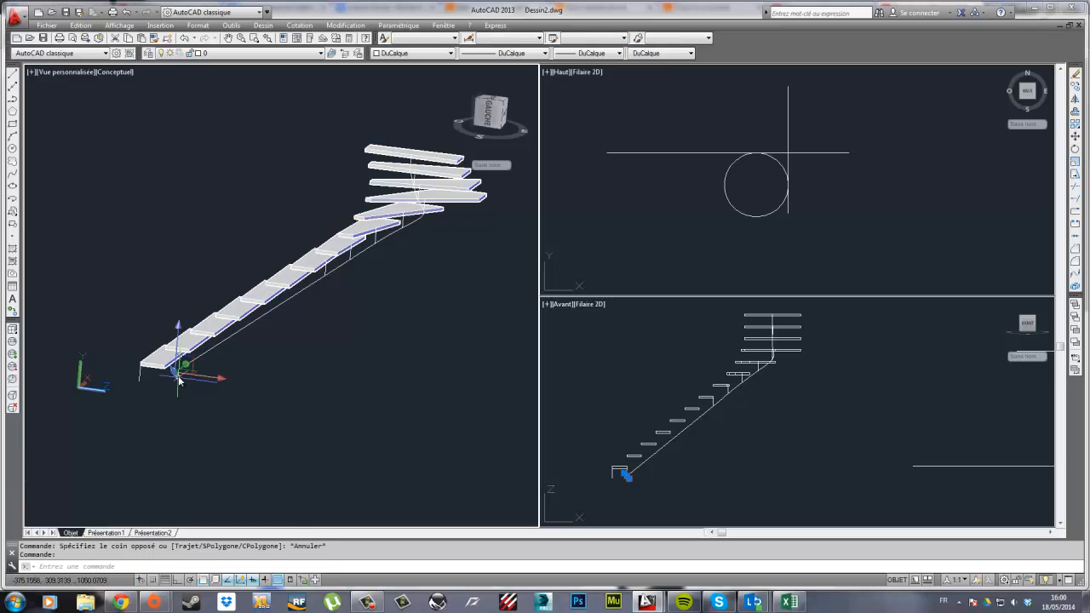
{"action": "key", "text": "Escape"}
- Retry extruding the tilted circle along the spline path with the Chemin option, working from a different viewing angle
{"action": "left_click", "coordinate": [119, 24]}
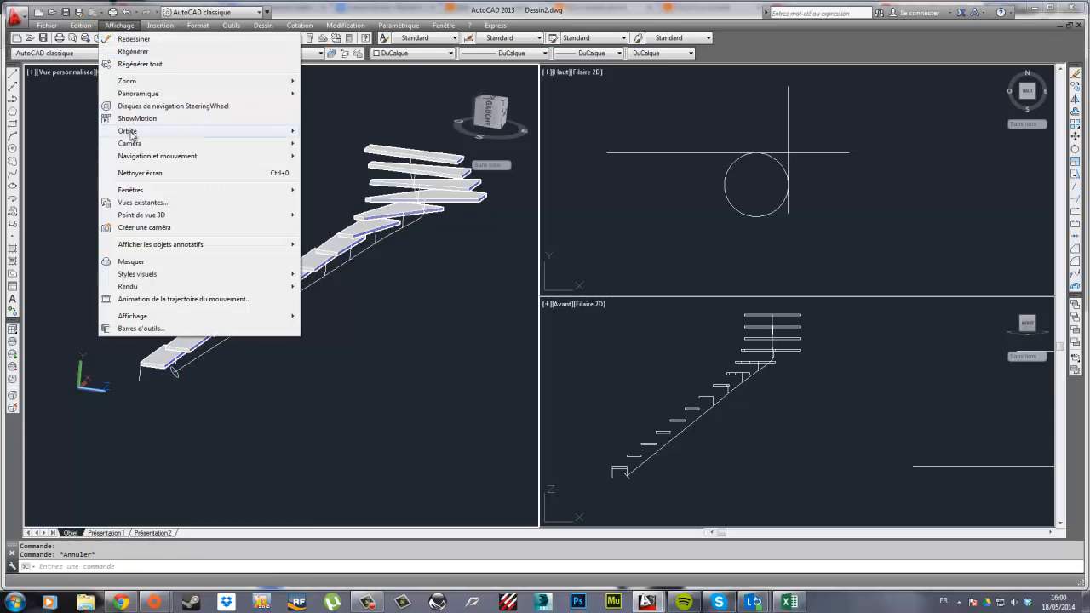
{"action": "mouse_move", "coordinate": [132, 134]}
{"action": "left_click", "coordinate": [334, 143]}
{"action": "left_click_drag", "start_coordinate": [376, 263], "coordinate": [345, 298]}
{"action": "key", "text": "Escape"}
{"action": "scroll", "coordinate": [319, 305], "scroll_direction": "up", "scroll_amount": 2}
{"action": "middle_click_drag", "start_coordinate": [228, 322], "coordinate": [288, 300]}
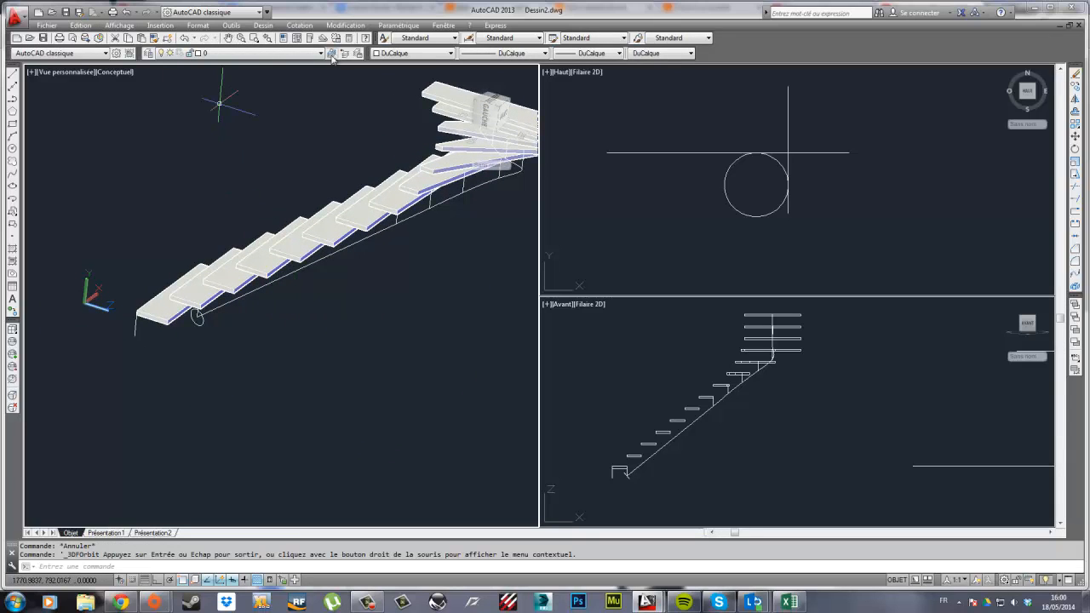
{"action": "left_click", "coordinate": [345, 25]}
{"action": "mouse_move", "coordinate": [298, 33]}
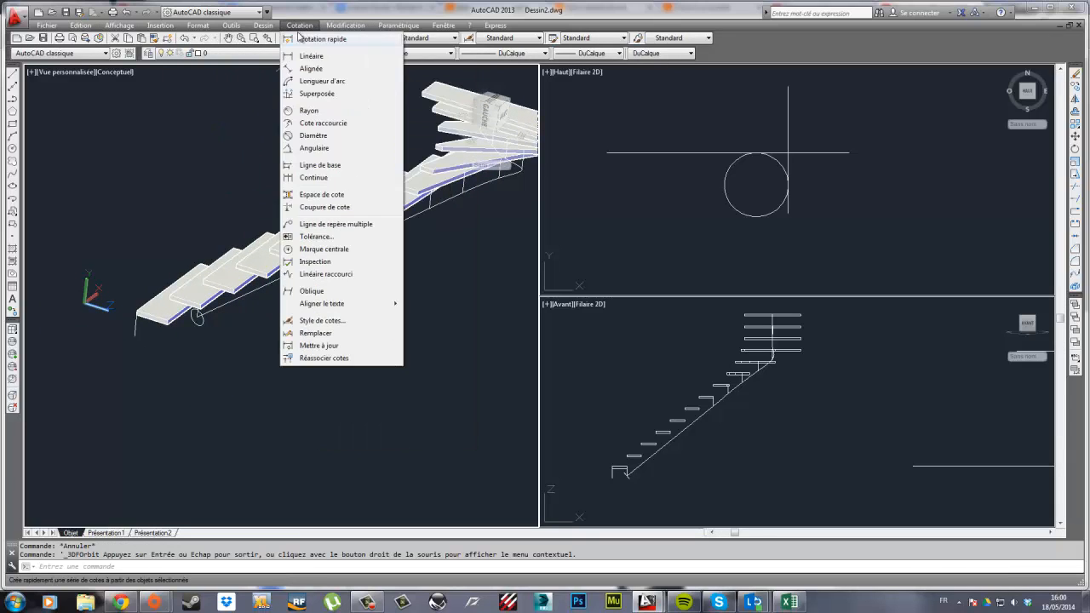
{"action": "mouse_move", "coordinate": [263, 25]}
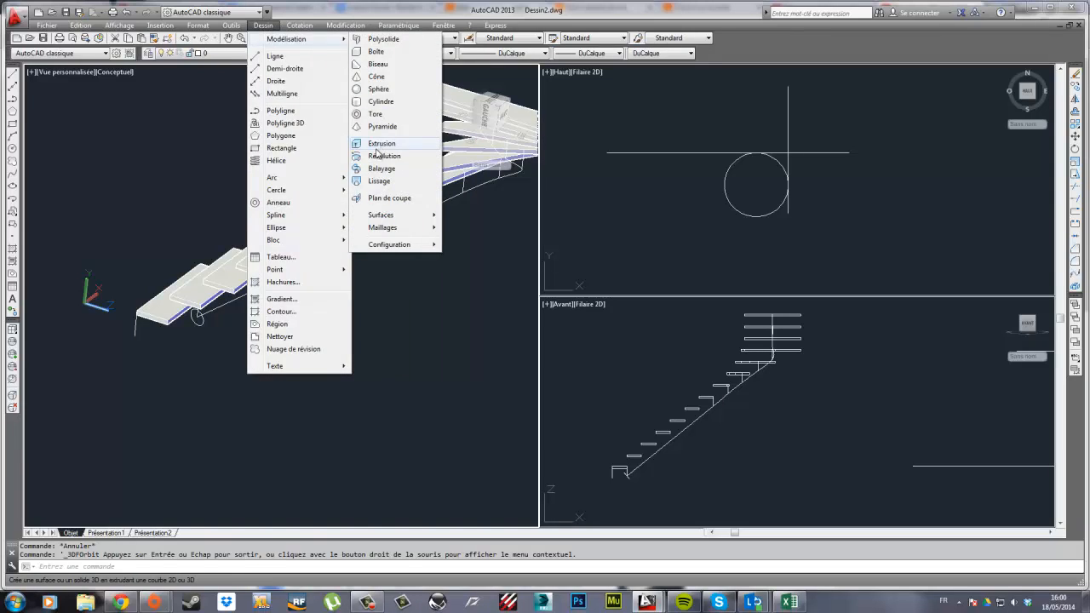
{"action": "left_click", "coordinate": [377, 146]}
{"action": "left_click", "coordinate": [197, 319]}
{"action": "key", "text": "Return"}
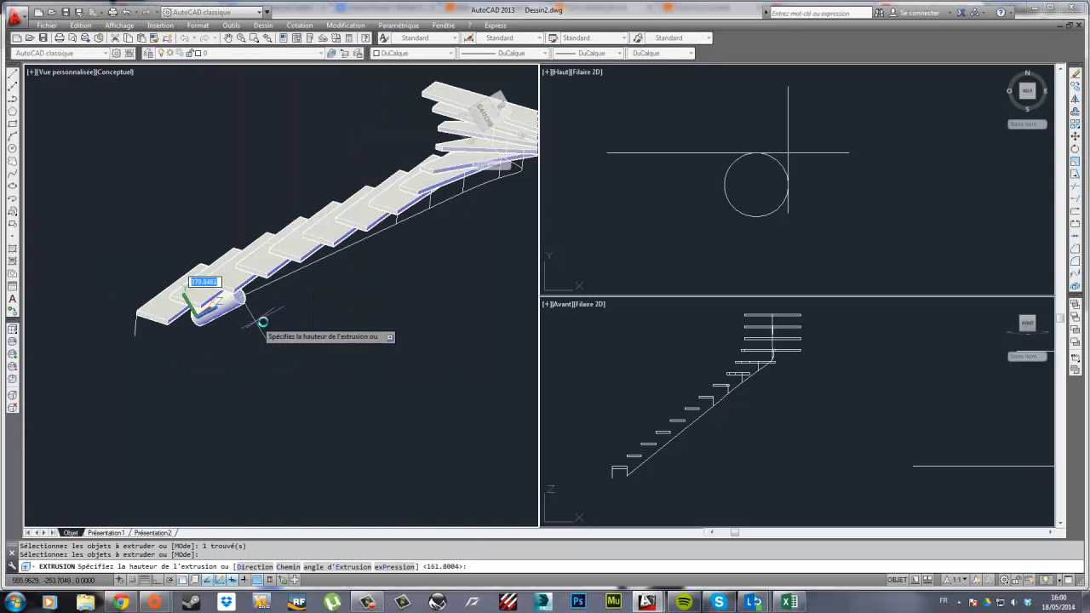
{"action": "type", "text": "c"}
{"action": "key", "text": "Return"}
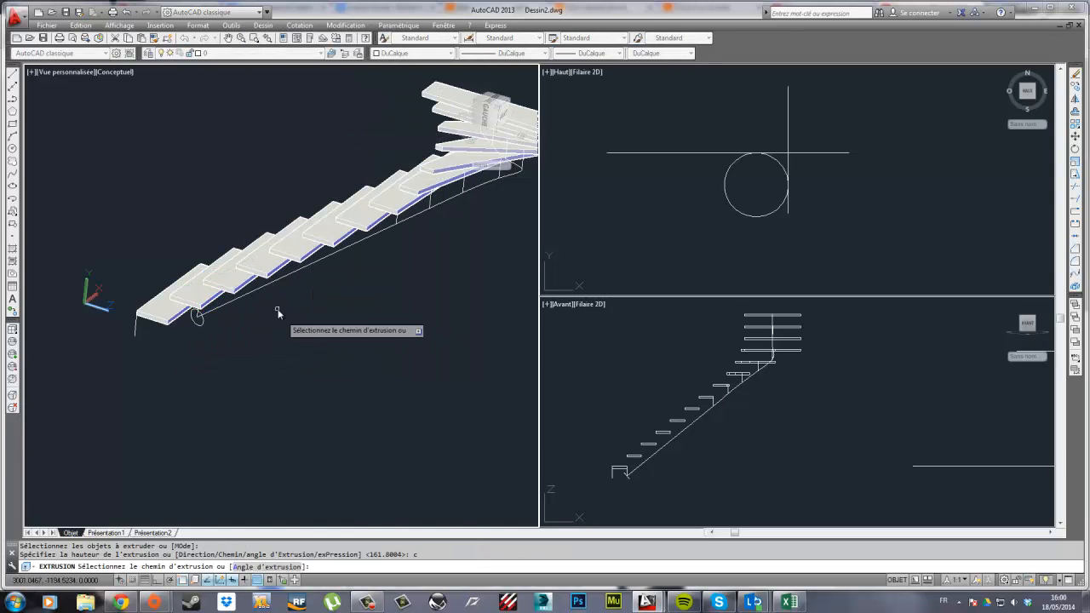
{"action": "left_click", "coordinate": [300, 270]}
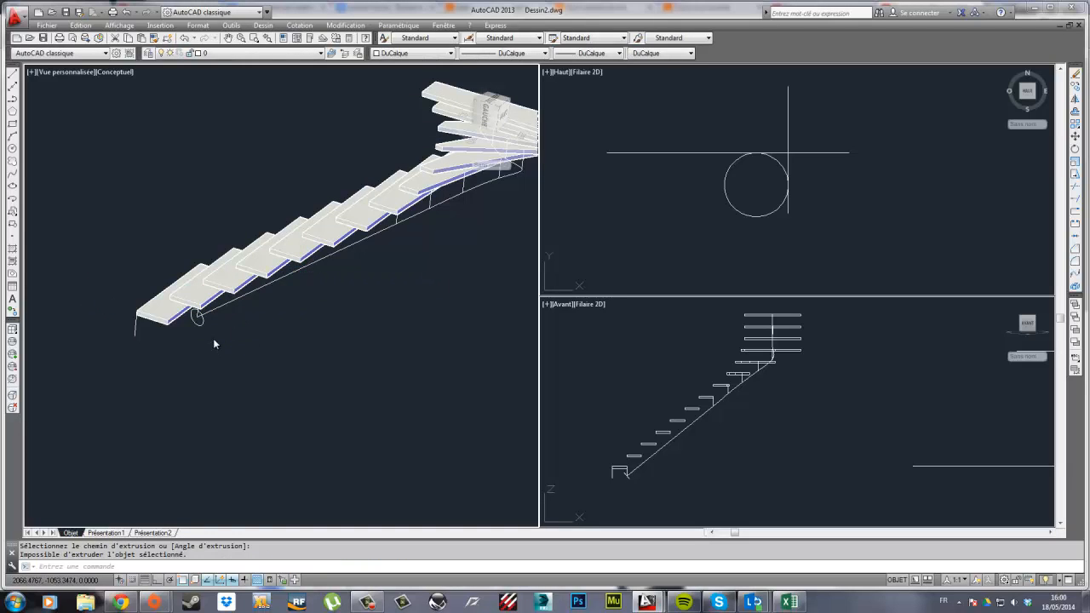
{"action": "key", "text": "Escape"}
- Sweep the circle along the spline beneath the treads to form the round central stringer
{"action": "left_click", "coordinate": [299, 25]}
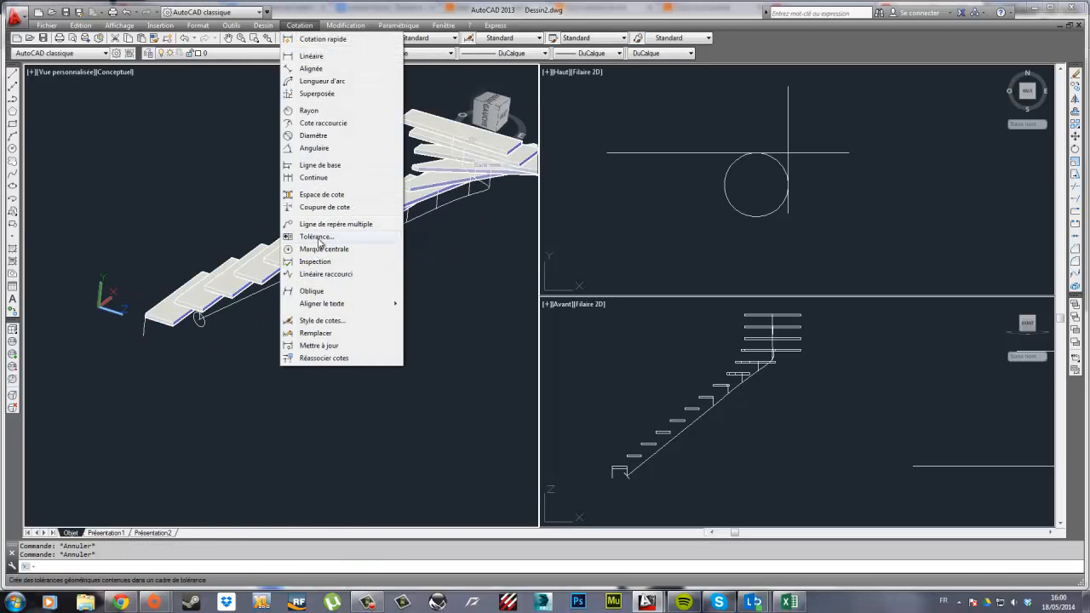
{"action": "mouse_move", "coordinate": [271, 35]}
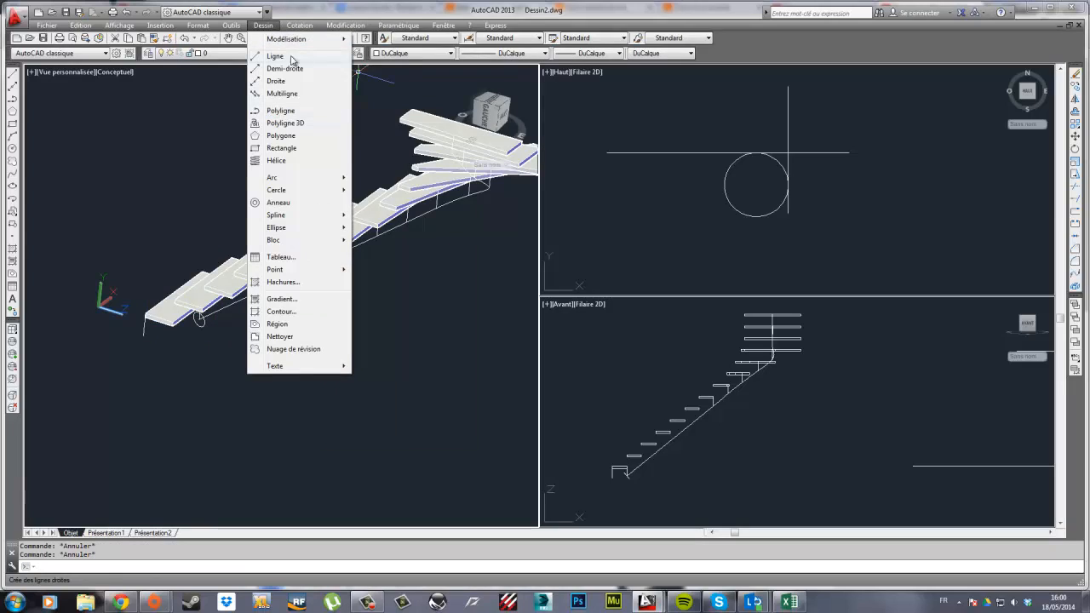
{"action": "mouse_move", "coordinate": [309, 40]}
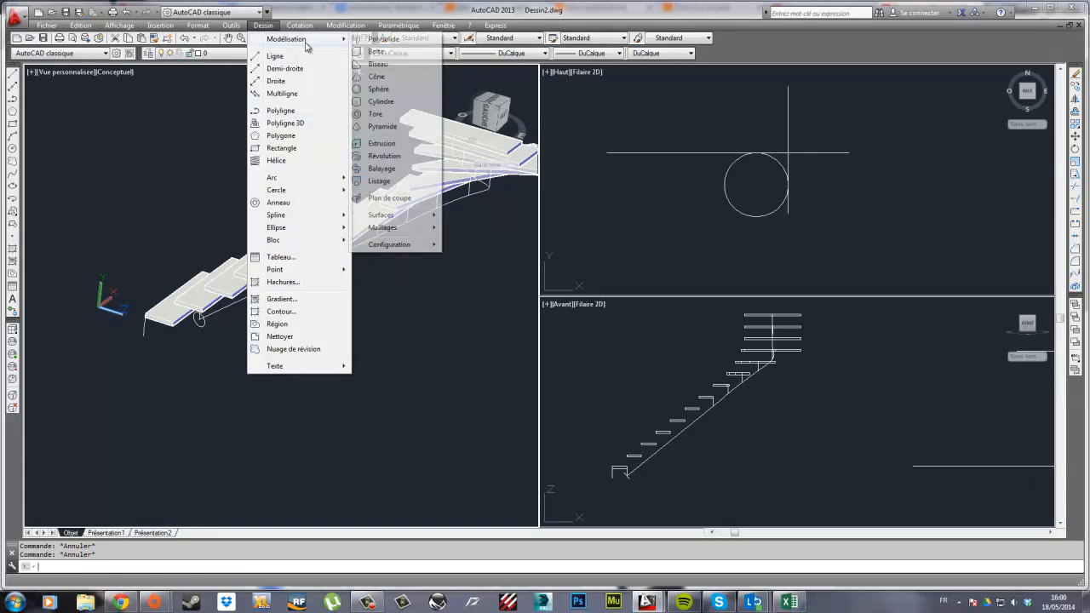
{"action": "left_click", "coordinate": [382, 169]}
{"action": "left_click", "coordinate": [198, 320]}
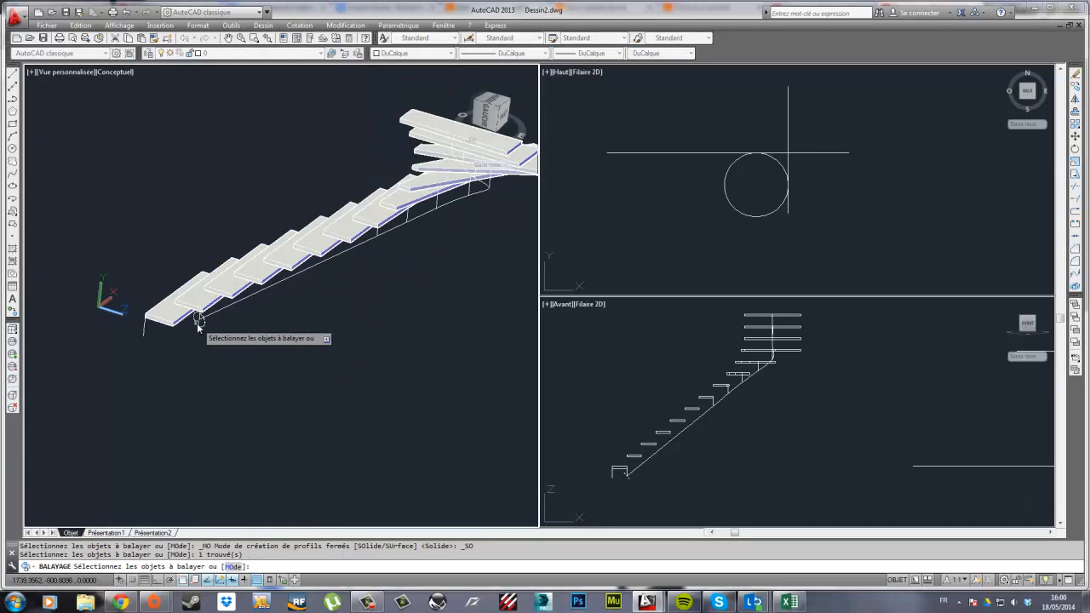
{"action": "key", "text": "Return"}
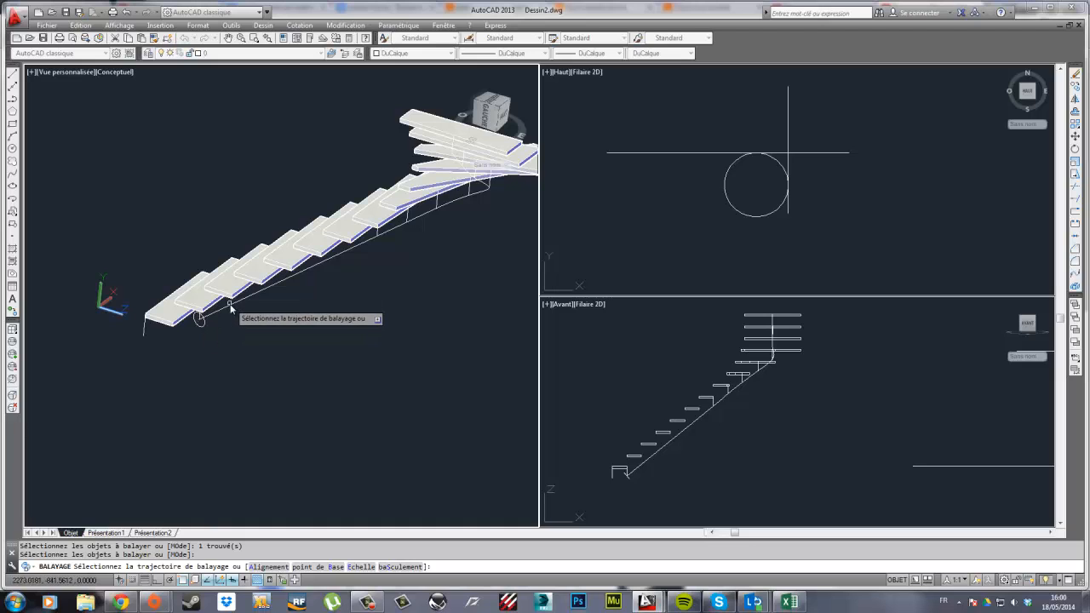
{"action": "left_click", "coordinate": [227, 322]}
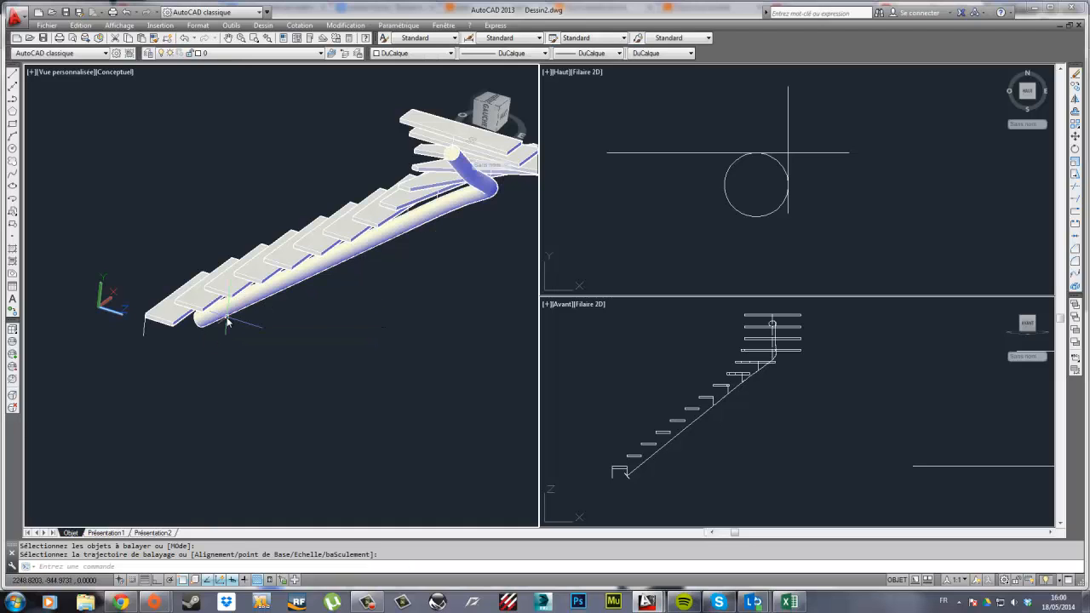
- Examine the swept stringer and the treads above it from another angle, including the bend at the quarter turn
{"action": "middle_click_drag", "start_coordinate": [518, 232], "coordinate": [279, 75], "text": "shift"}
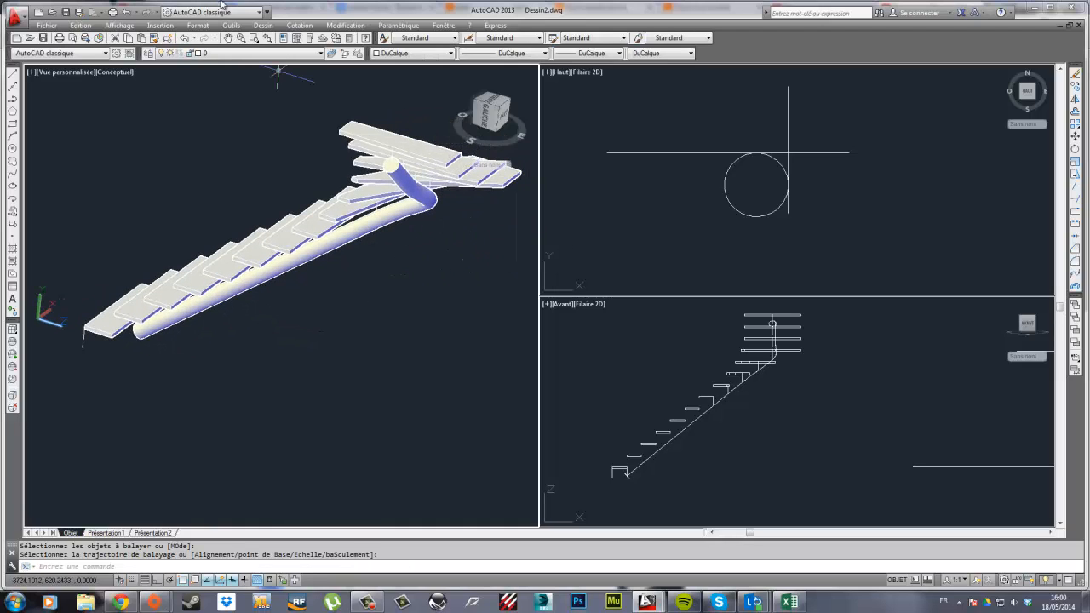
{"action": "left_click", "coordinate": [277, 26]}
{"action": "mouse_move", "coordinate": [285, 40]}
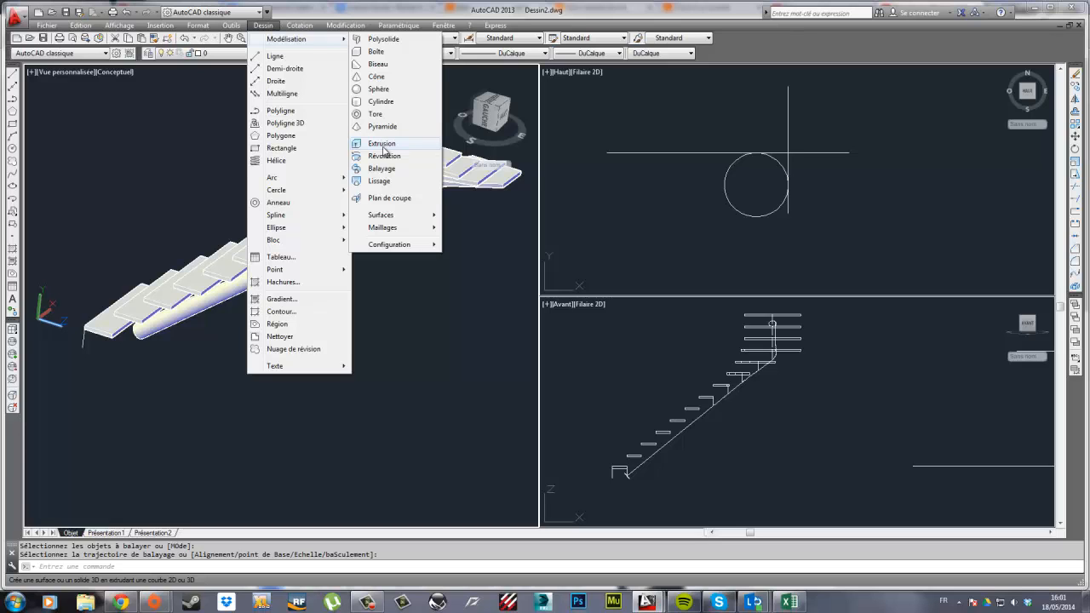
{"action": "left_click", "coordinate": [203, 4]}
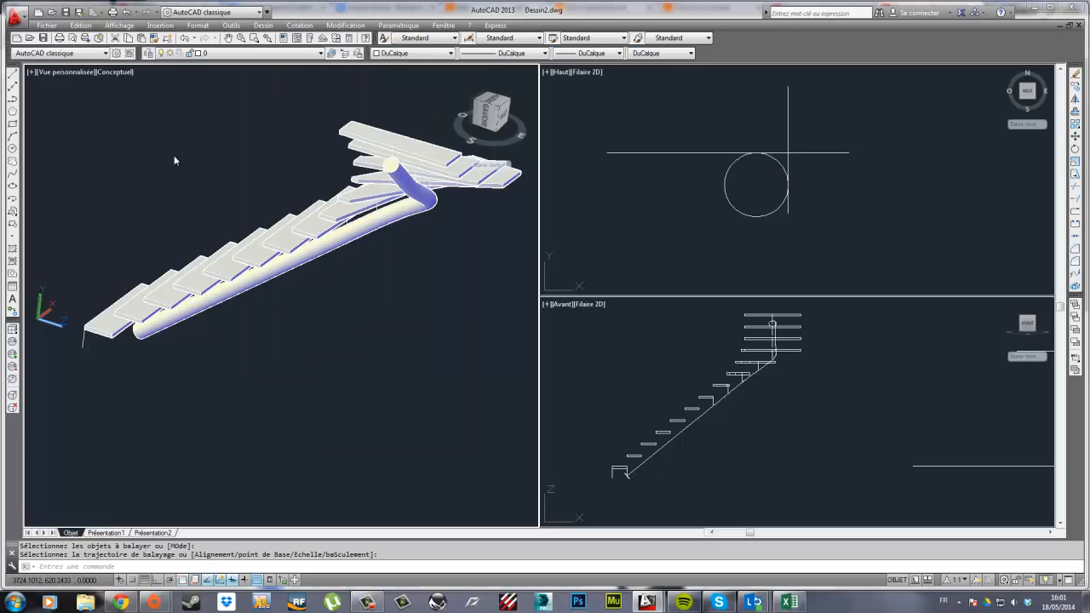
{"action": "left_click", "coordinate": [119, 24]}
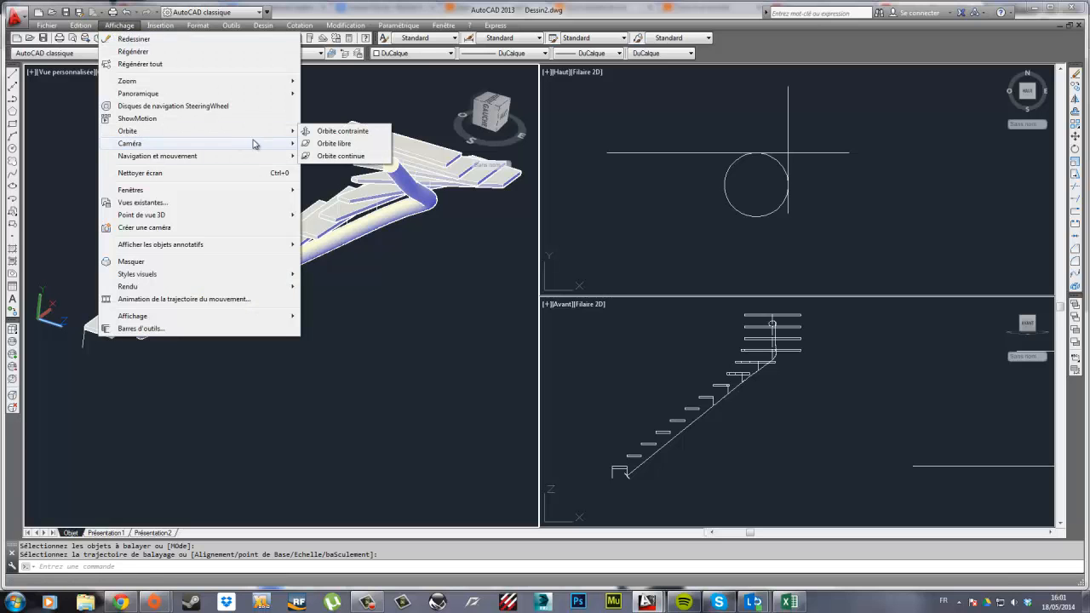
{"action": "left_click", "coordinate": [334, 143]}
{"action": "left_click_drag", "start_coordinate": [421, 280], "coordinate": [398, 139]}
{"action": "key", "text": "Escape"}
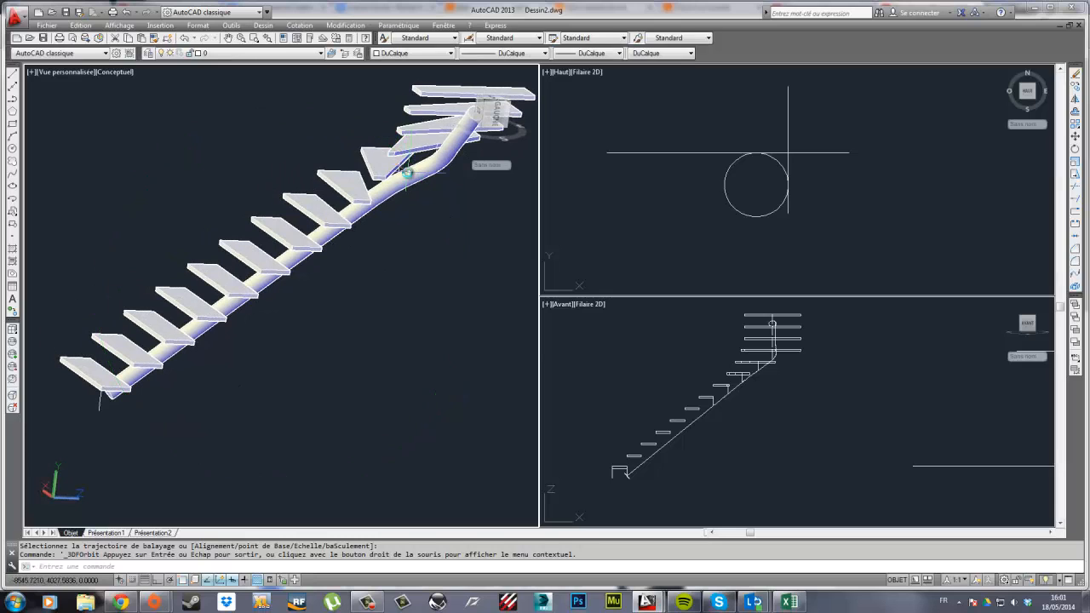
- Move the round stringer vertically upward by about 89 units with Ortho on, so it meets the undersides of the treads
{"action": "left_click", "coordinate": [406, 170]}
{"action": "left_click", "coordinate": [1075, 139]}
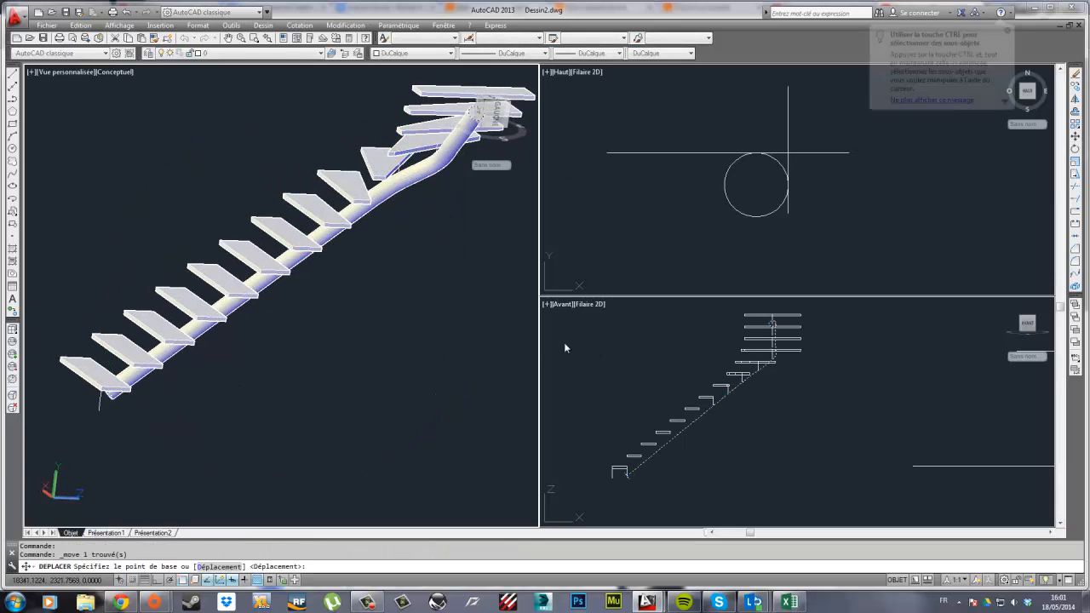
{"action": "left_click", "coordinate": [470, 312]}
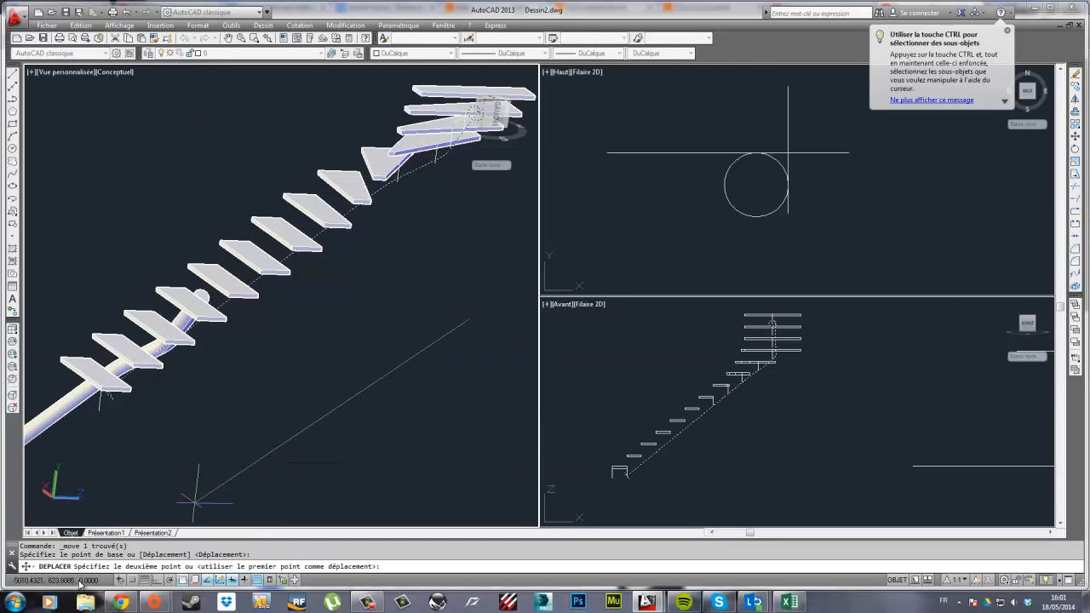
{"action": "left_click", "coordinate": [159, 580]}
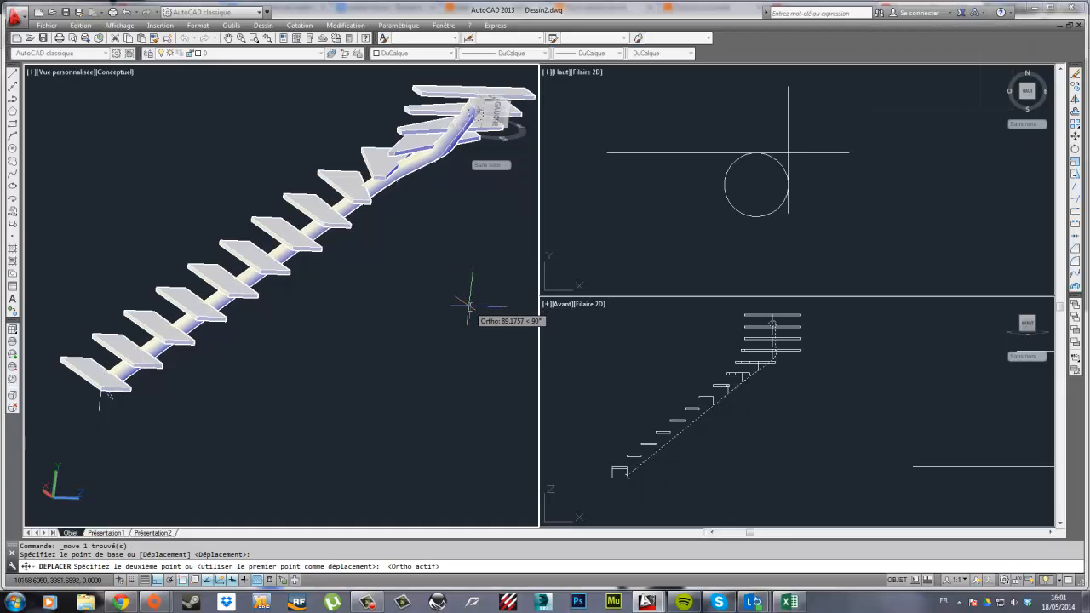
{"action": "key", "text": "Escape"}
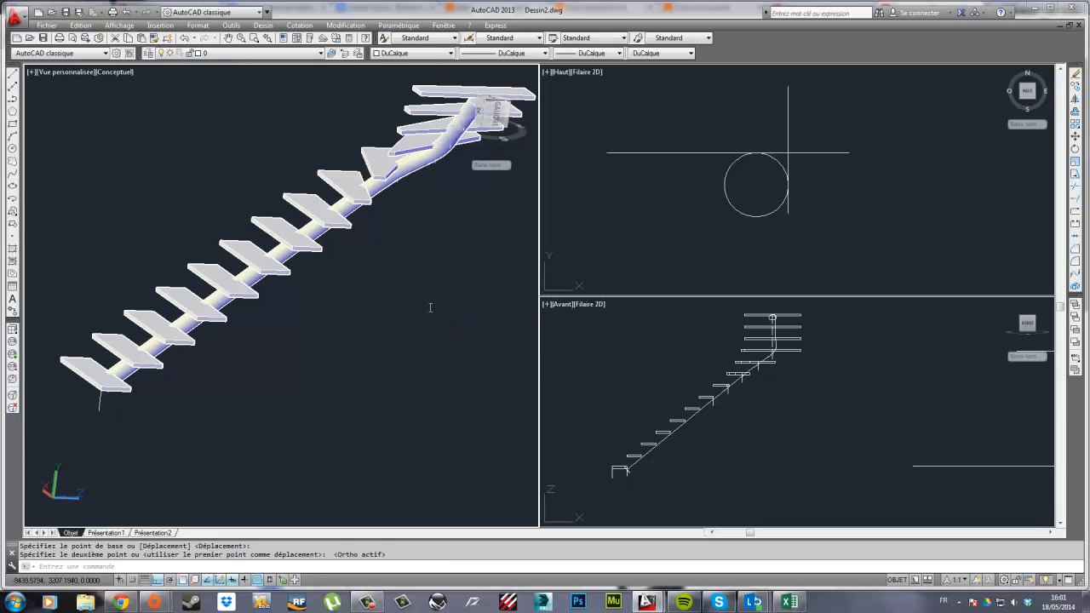
- Erase the two leftover vertical construction lines beneath the lowest tread at the foot of the stringer
{"action": "left_click", "coordinate": [118, 25]}
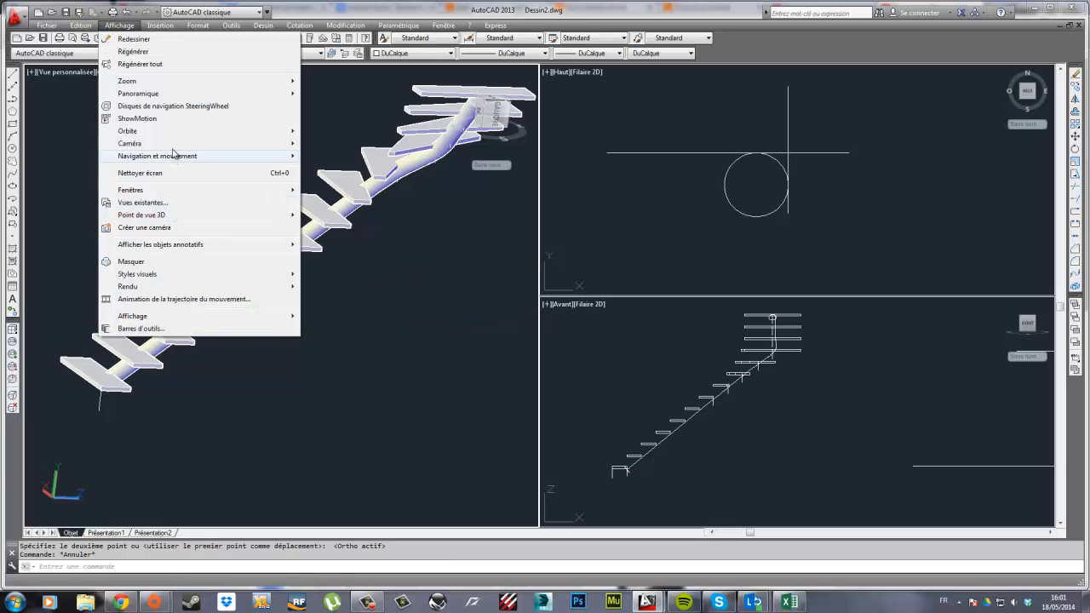
{"action": "mouse_move", "coordinate": [205, 132]}
{"action": "left_click", "coordinate": [319, 145]}
{"action": "left_click_drag", "start_coordinate": [450, 301], "coordinate": [194, 395]}
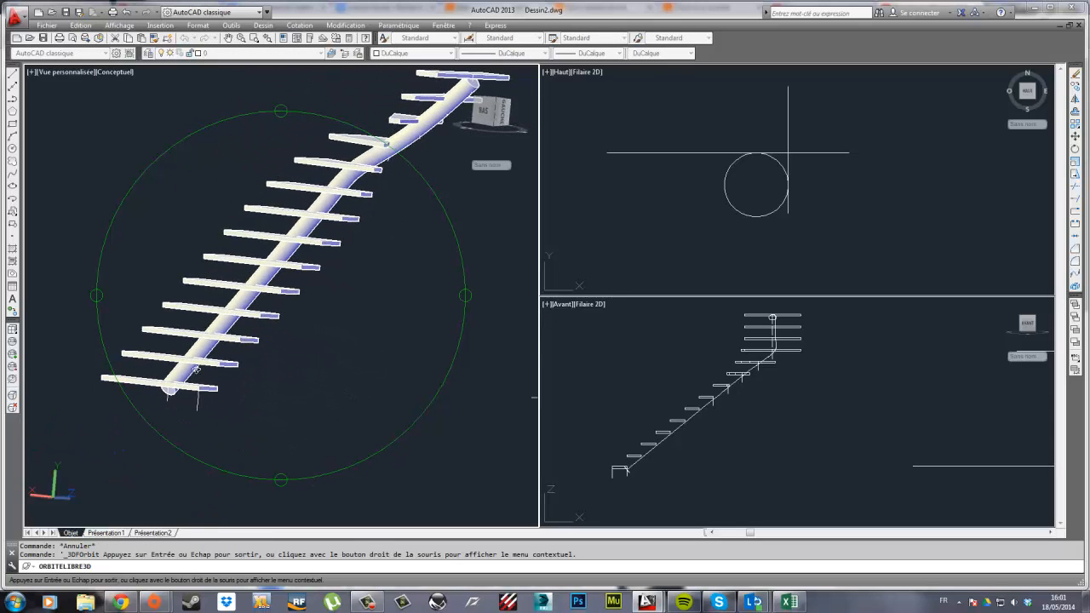
{"action": "key", "text": "Escape"}
{"action": "left_click", "coordinate": [208, 425]}
{"action": "left_click", "coordinate": [158, 409]}
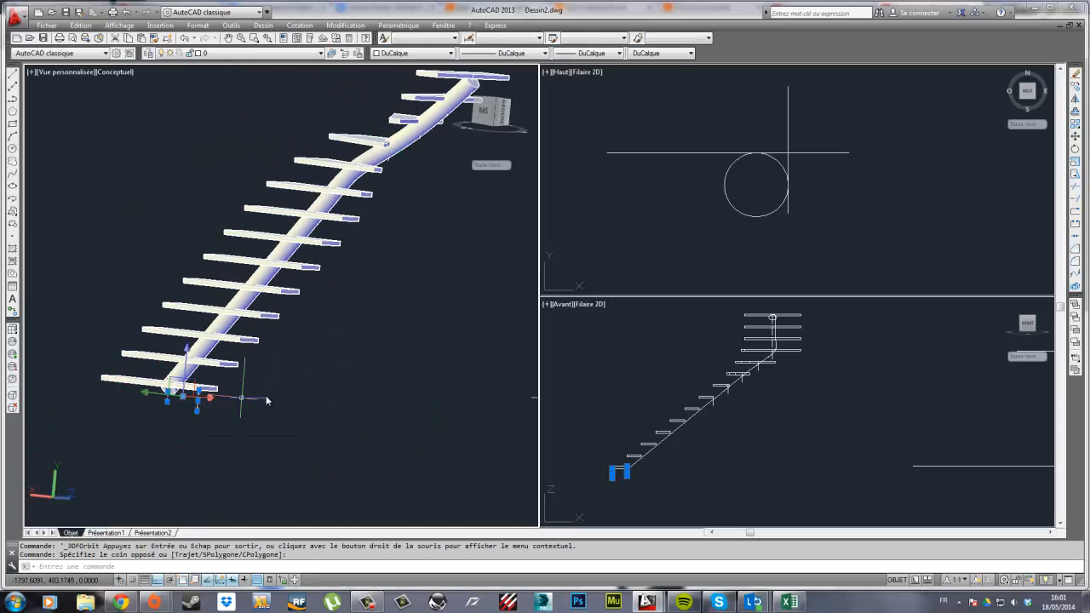
{"action": "key", "text": "Delete"}
- Erase the leftover vertical construction lines beneath the top two treads at the stringer's upper end
{"action": "scroll", "coordinate": [399, 291], "scroll_direction": "down", "scroll_amount": 2}
{"action": "middle_click_drag", "start_coordinate": [389, 289], "coordinate": [227, 370]}
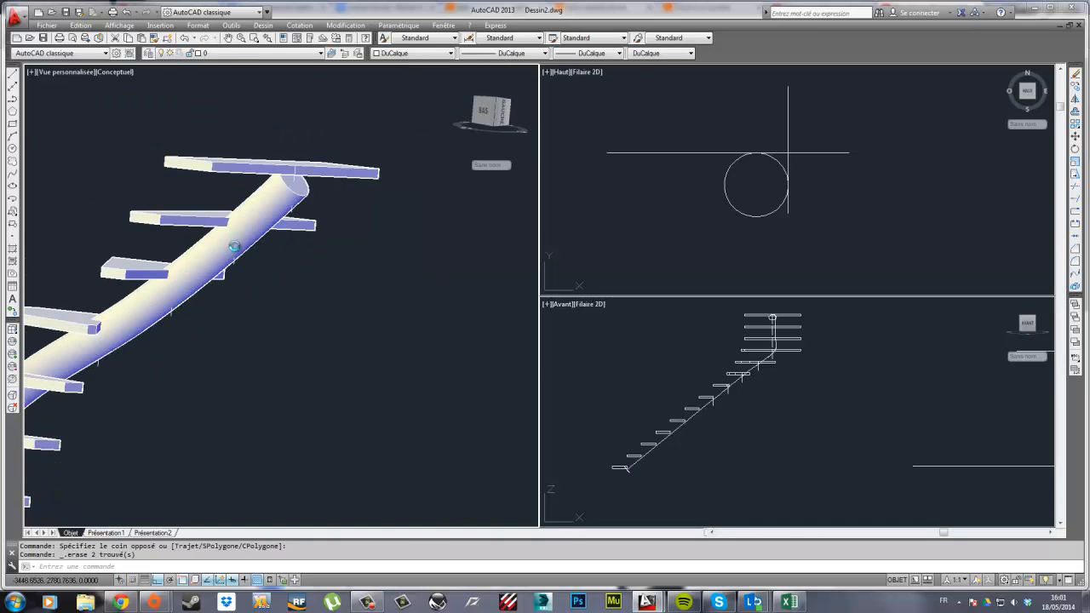
{"action": "scroll", "coordinate": [245, 242], "scroll_direction": "up", "scroll_amount": 3}
{"action": "left_click", "coordinate": [343, 120]}
{"action": "key", "text": "Delete"}
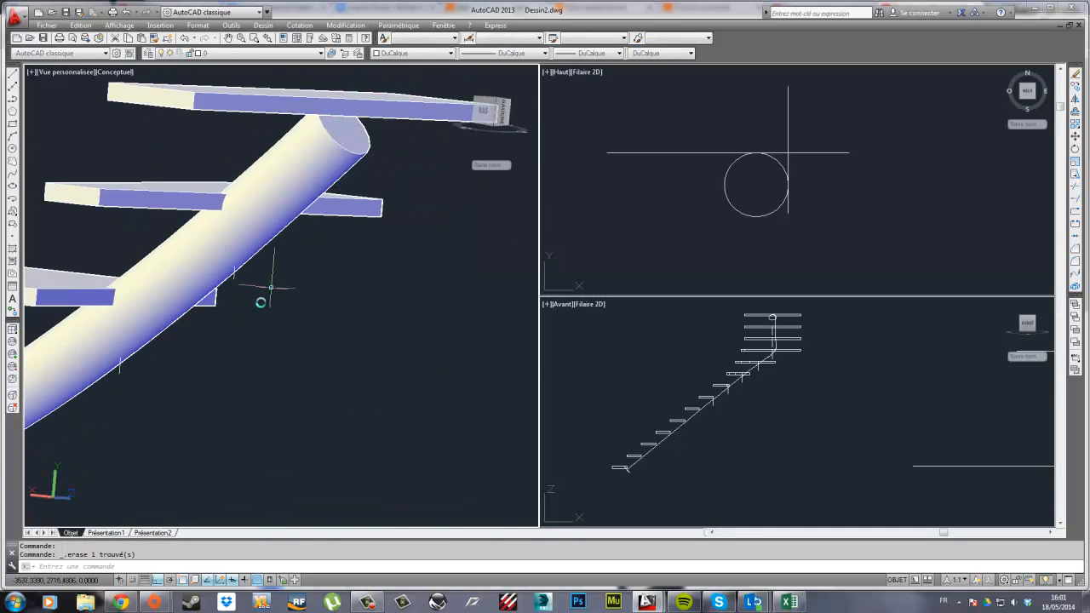
{"action": "left_click", "coordinate": [234, 276]}
{"action": "middle_click_drag", "start_coordinate": [125, 411], "coordinate": [305, 275]}
{"action": "key", "text": "Delete"}
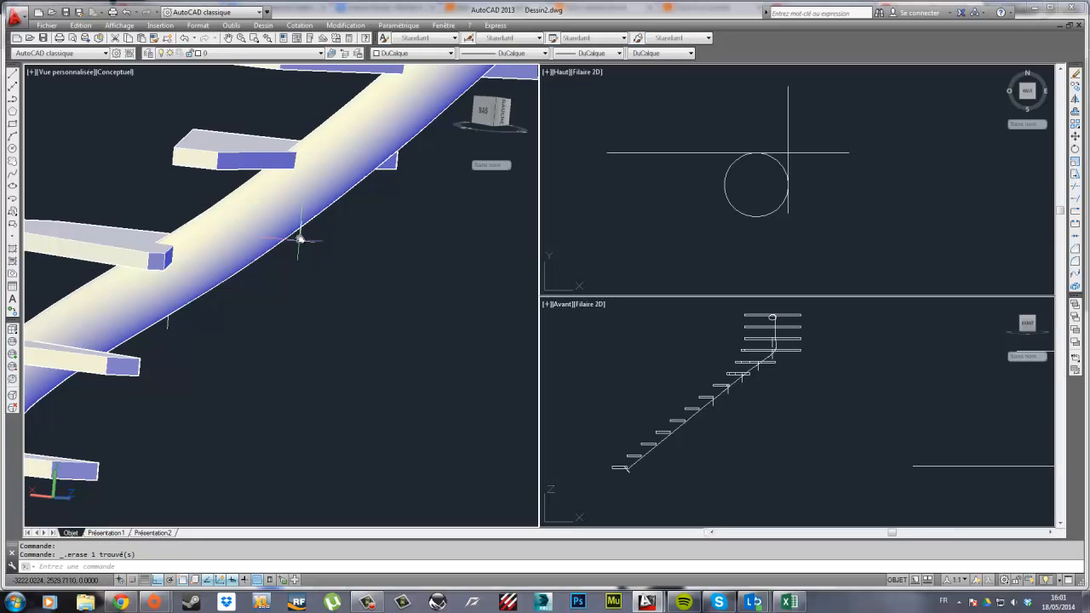
- Erase the two leftover construction lines projecting below the stringer under the winder treads of the quarter turn
{"action": "left_click", "coordinate": [300, 231]}
{"action": "key", "text": "Delete"}
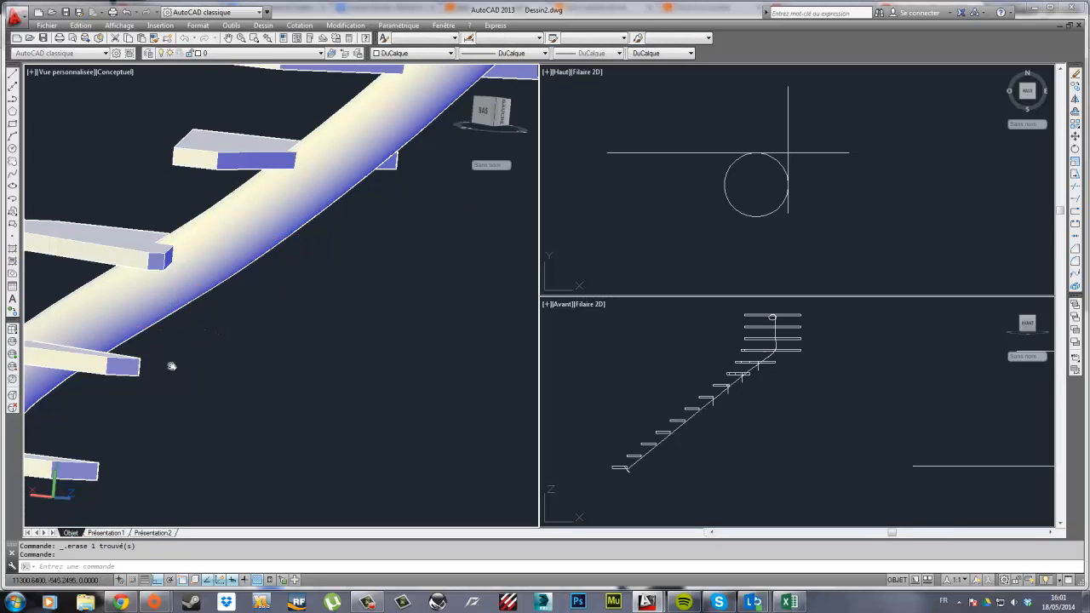
{"action": "middle_click_drag", "start_coordinate": [170, 368], "coordinate": [301, 290]}
{"action": "left_click", "coordinate": [150, 347]}
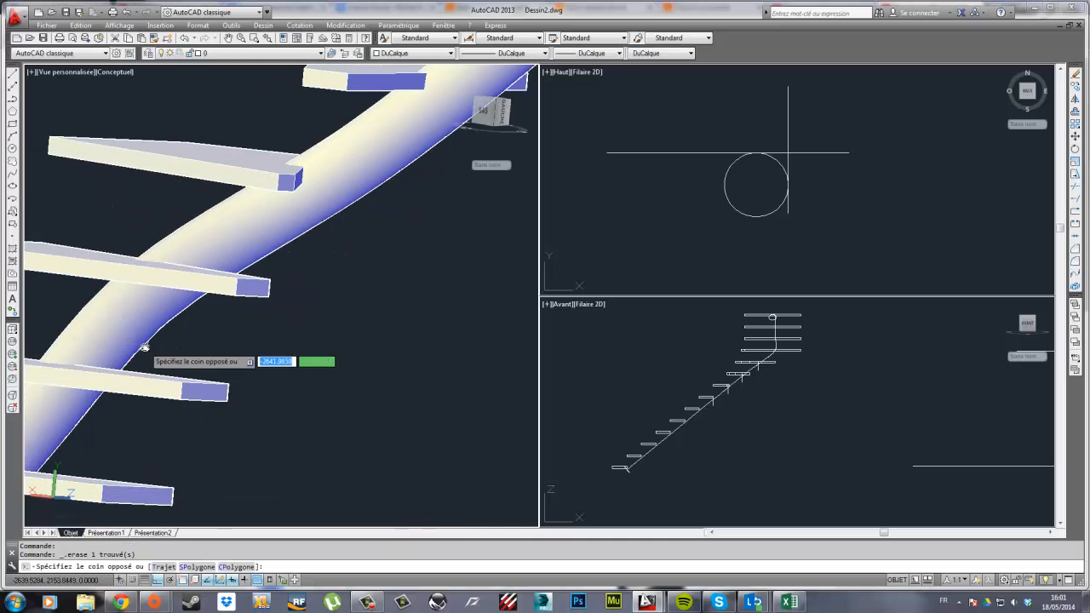
{"action": "left_click", "coordinate": [145, 345]}
{"action": "key", "text": "Delete"}
- From a side view of the staircase, erase the remaining construction lines below the stringer where the straight flight meets the turn
{"action": "middle_click_drag", "start_coordinate": [141, 383], "coordinate": [258, 266]}
{"action": "scroll", "coordinate": [300, 254], "scroll_direction": "down", "scroll_amount": 2}
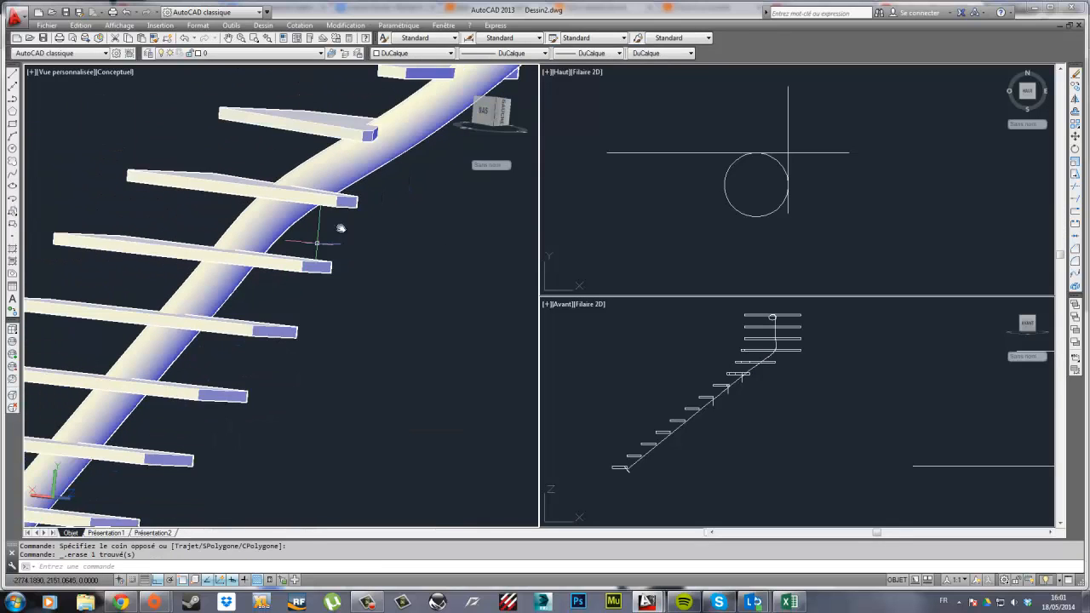
{"action": "middle_click_drag", "start_coordinate": [340, 228], "coordinate": [319, 265]}
{"action": "left_click", "coordinate": [119, 25]}
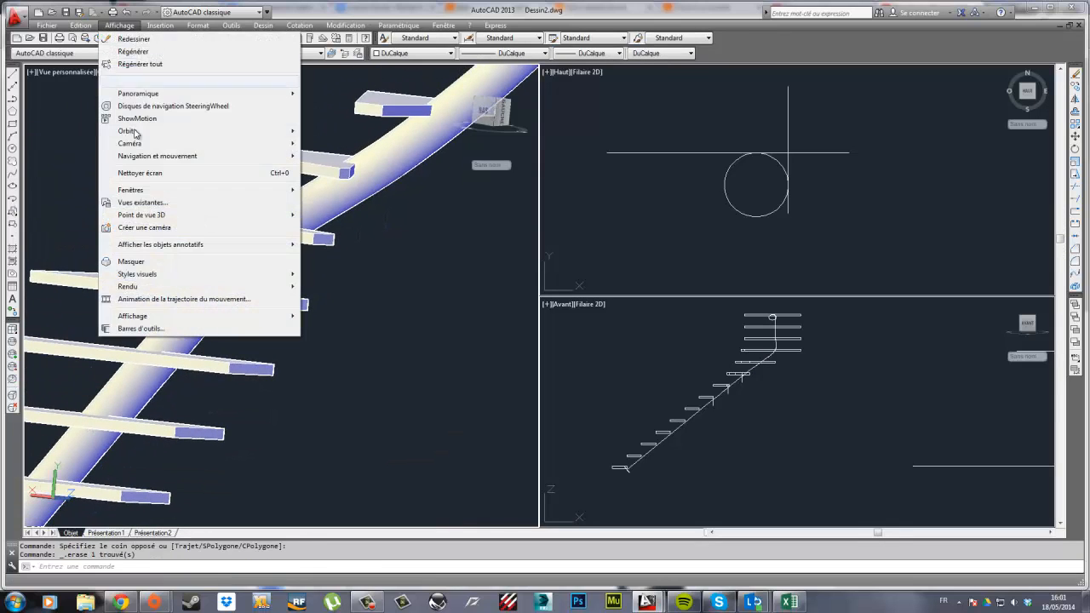
{"action": "mouse_move", "coordinate": [281, 131]}
{"action": "left_click", "coordinate": [318, 143]}
{"action": "left_click_drag", "start_coordinate": [382, 274], "coordinate": [244, 303]}
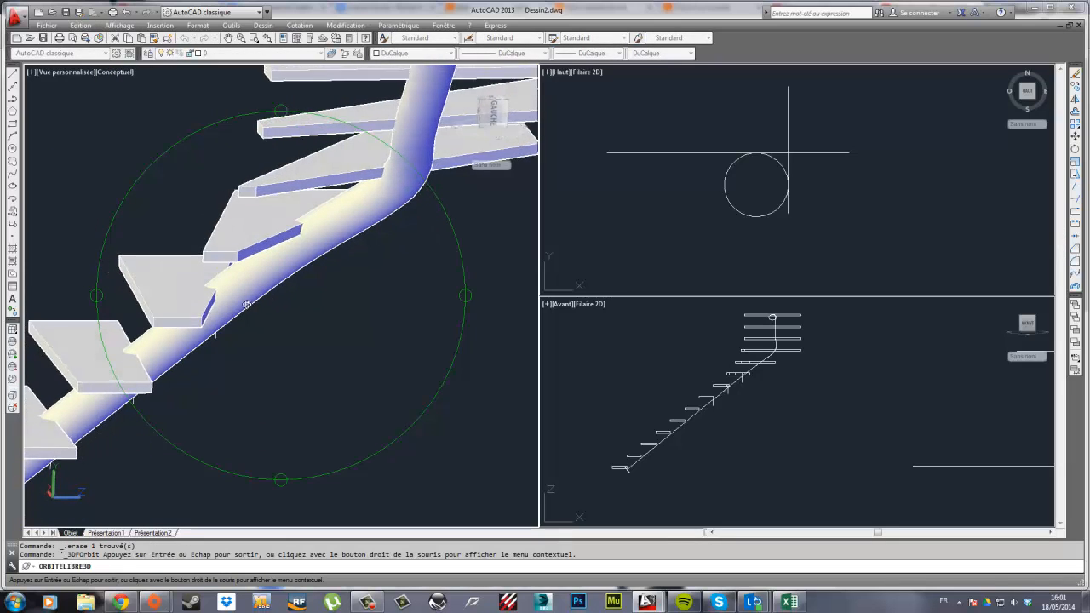
{"action": "key", "text": "Escape"}
{"action": "left_click", "coordinate": [215, 338]}
{"action": "key", "text": "Delete"}
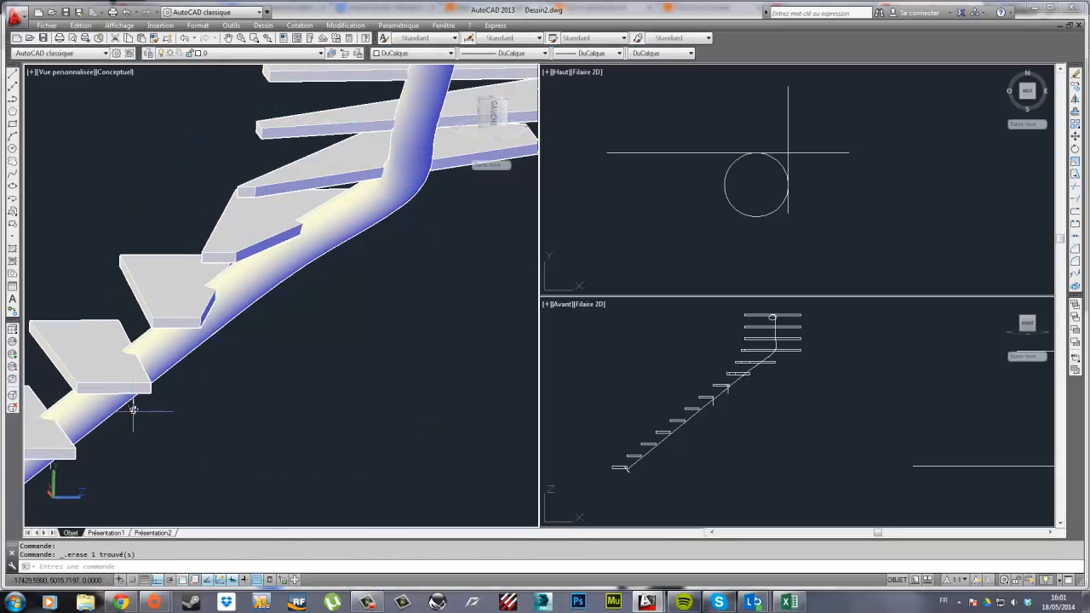
{"action": "left_click", "coordinate": [133, 404]}
{"action": "key", "text": "Delete"}
{"action": "scroll", "coordinate": [192, 392], "scroll_direction": "down", "scroll_amount": 2}
{"action": "middle_click_drag", "start_coordinate": [121, 456], "coordinate": [199, 369]}
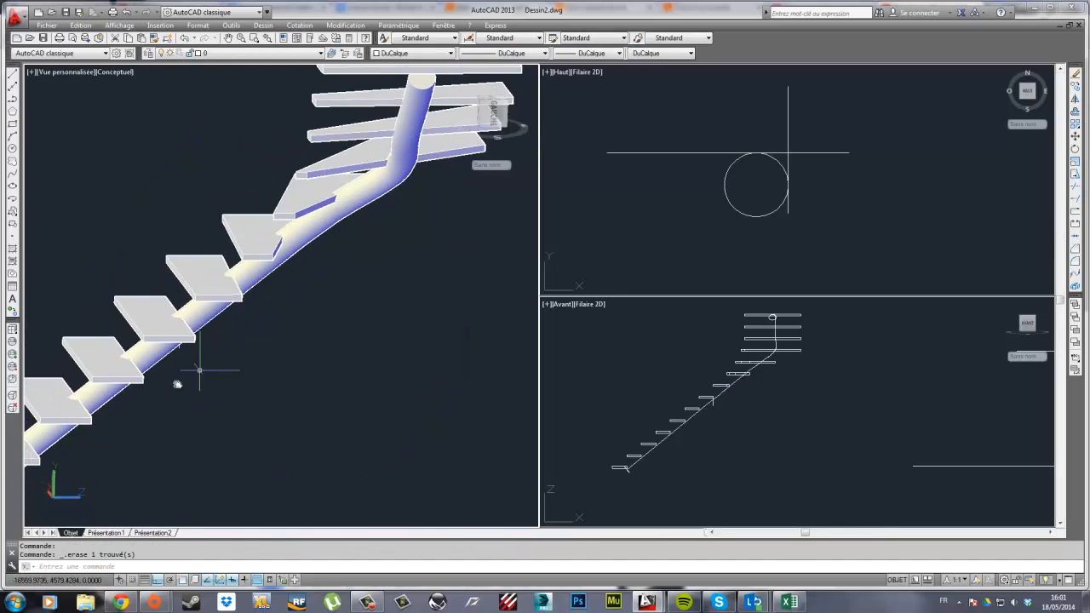
{"action": "scroll", "coordinate": [175, 375], "scroll_direction": "up", "scroll_amount": 2}
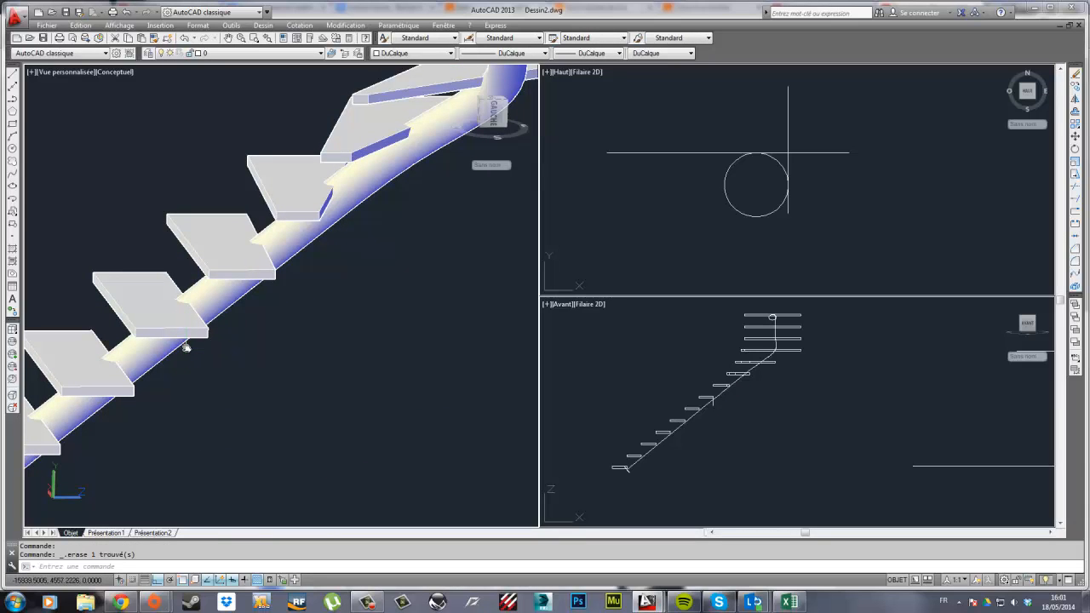
{"action": "middle_click_drag", "start_coordinate": [196, 379], "coordinate": [245, 320]}
{"action": "scroll", "coordinate": [243, 307], "scroll_direction": "down", "scroll_amount": 4}
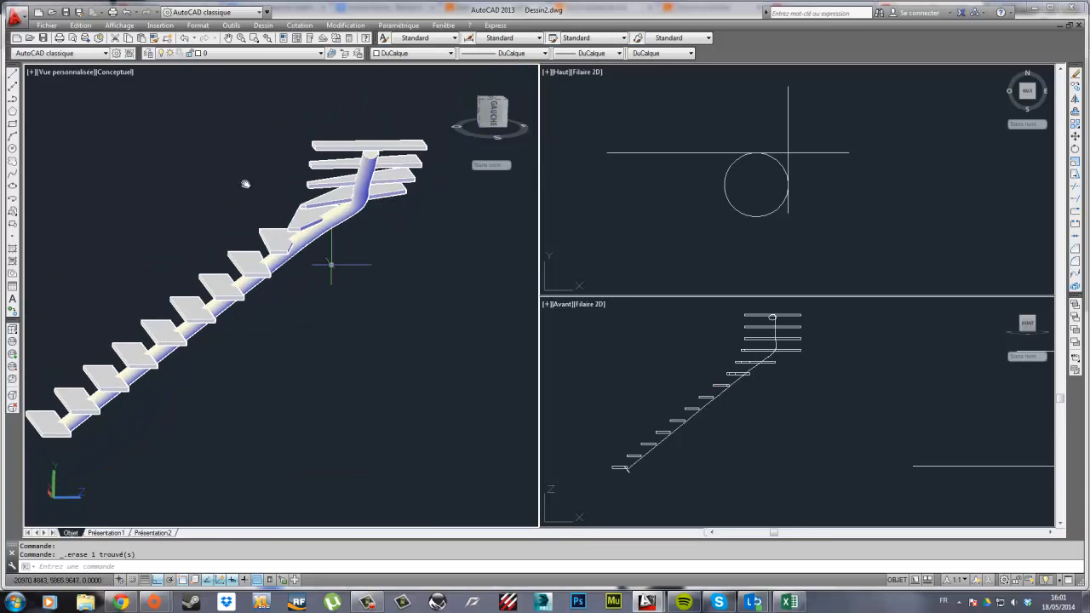
- Examine the staircase from above in the 3D view and compare it with the treads and spline in the plan view
{"action": "left_click", "coordinate": [120, 27]}
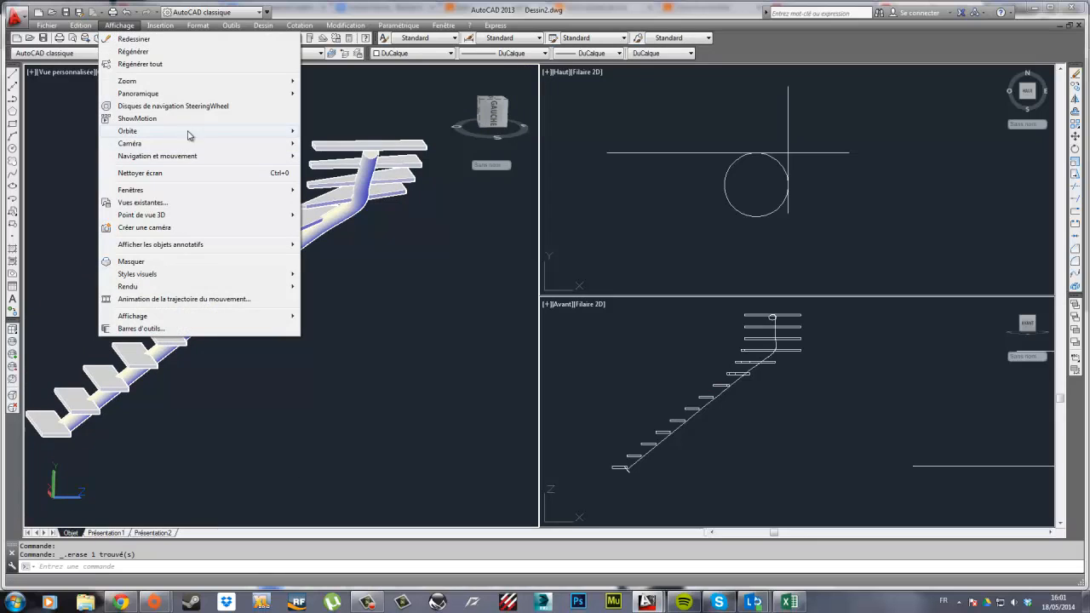
{"action": "mouse_move", "coordinate": [190, 133]}
{"action": "left_click", "coordinate": [327, 143]}
{"action": "left_click_drag", "start_coordinate": [377, 236], "coordinate": [353, 402]}
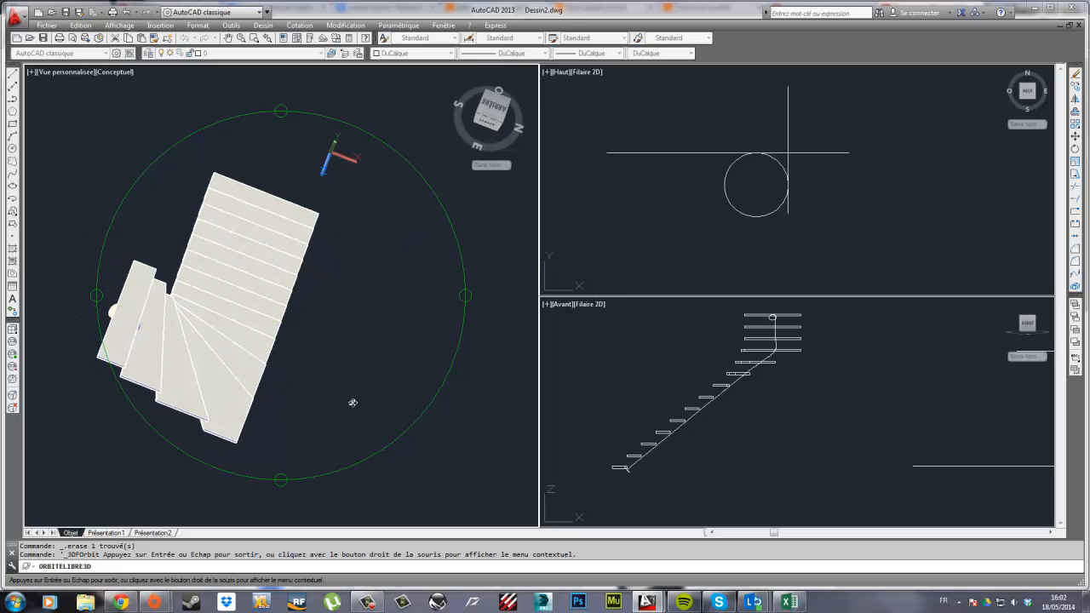
{"action": "key", "text": "Escape"}
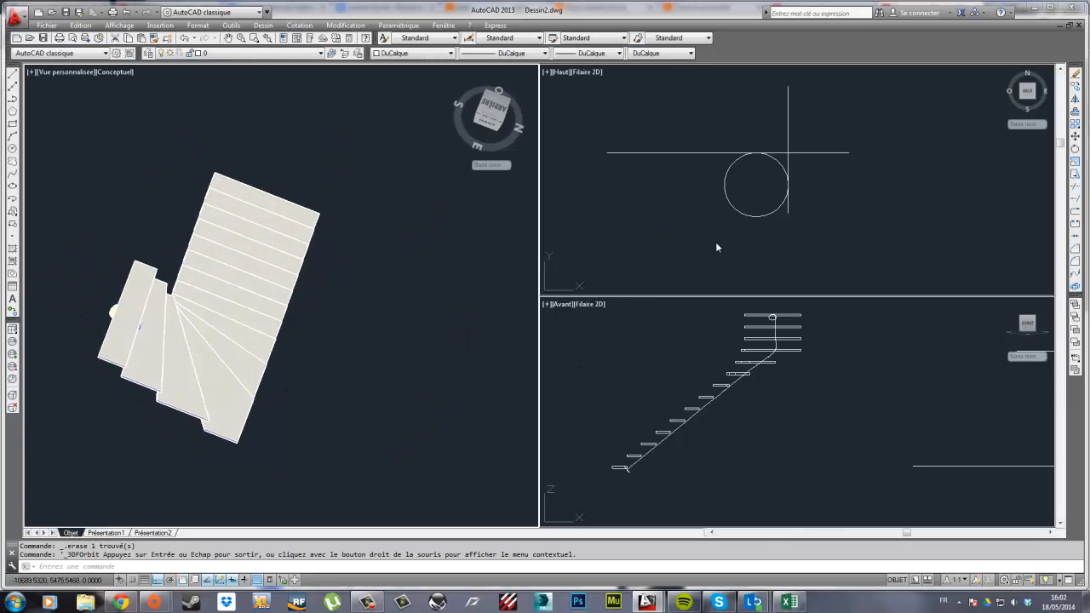
{"action": "middle_click_drag", "start_coordinate": [472, 267], "coordinate": [390, 313]}
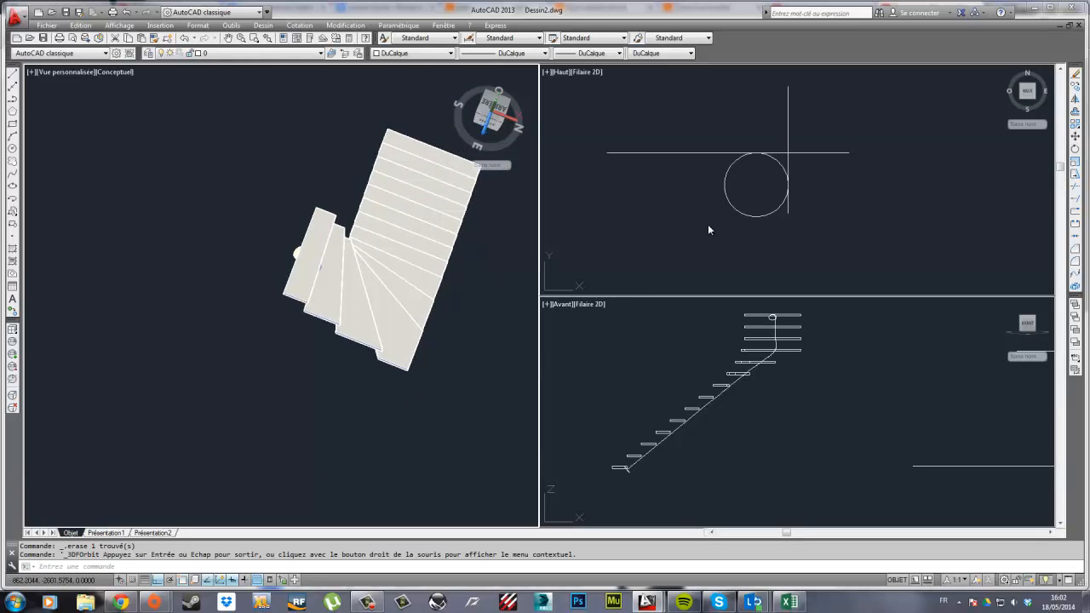
{"action": "left_click", "coordinate": [708, 223]}
{"action": "scroll", "coordinate": [677, 194], "scroll_direction": "down", "scroll_amount": 3}
{"action": "middle_click_drag", "start_coordinate": [610, 189], "coordinate": [713, 199]}
{"action": "scroll", "coordinate": [671, 197], "scroll_direction": "up", "scroll_amount": 5}
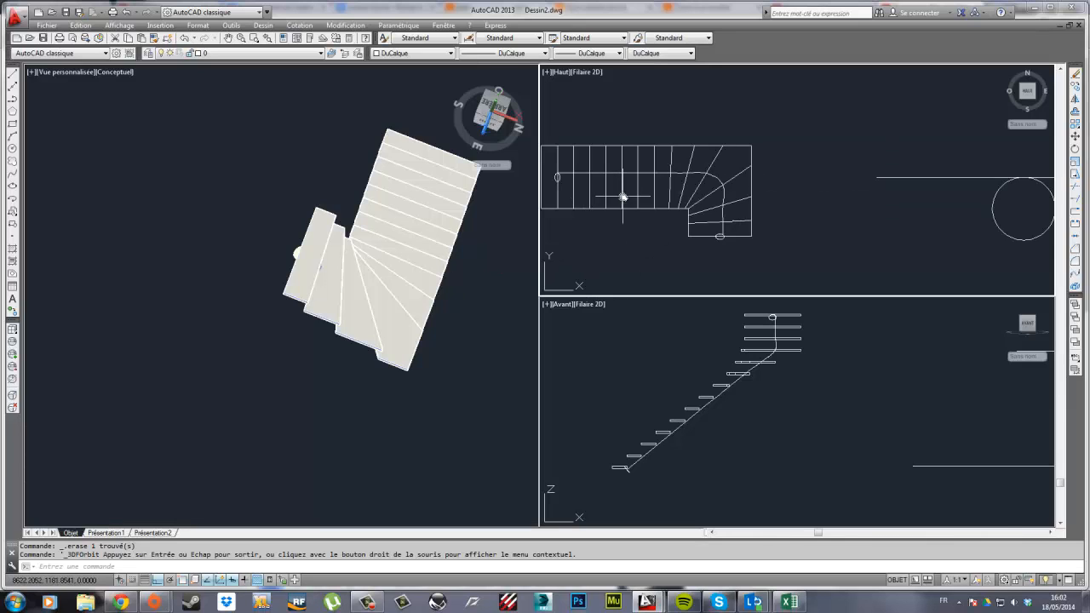
{"action": "middle_click_drag", "start_coordinate": [622, 196], "coordinate": [688, 206]}
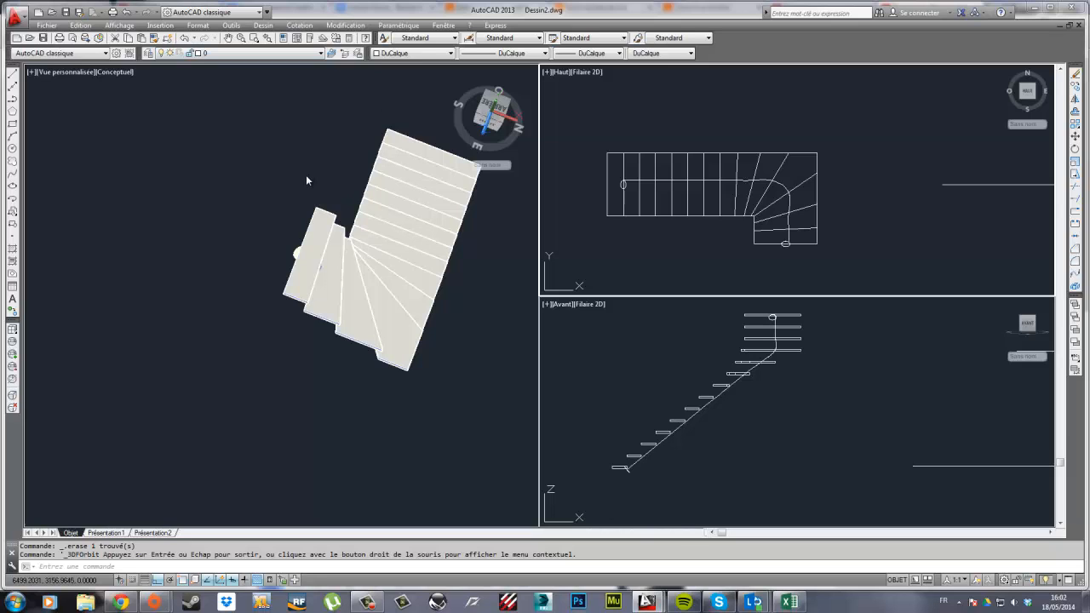
{"action": "middle_click_drag", "start_coordinate": [307, 177], "coordinate": [246, 214]}
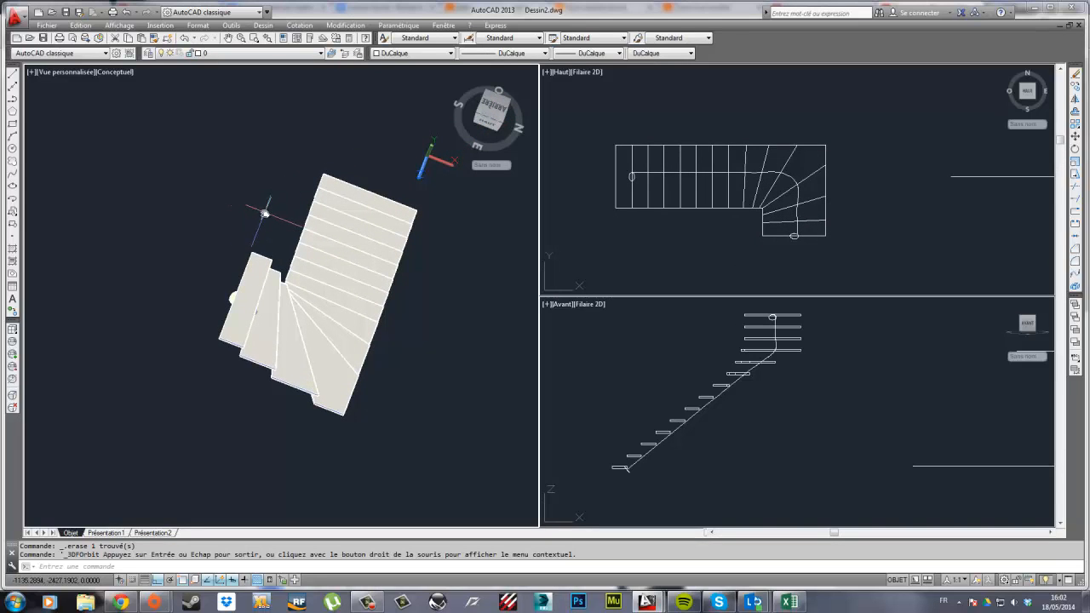